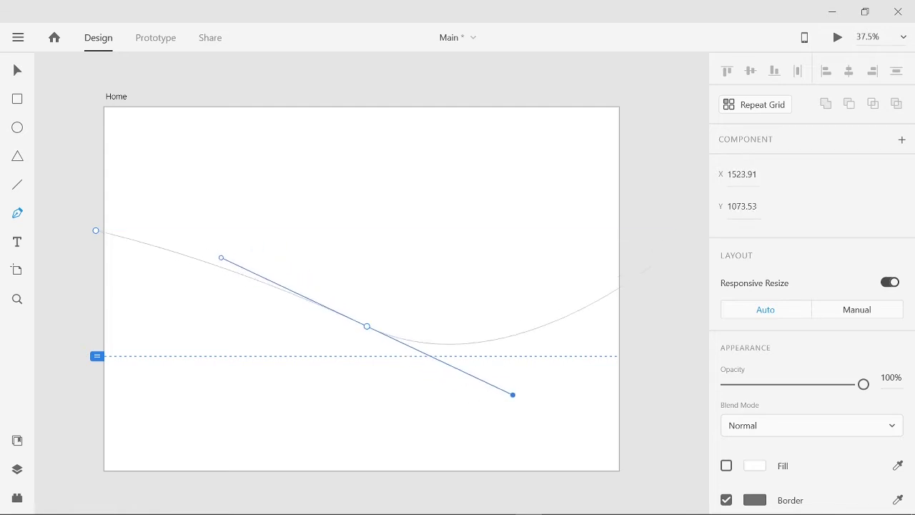
# Continue the curved pen path past the artboard's right edge, around above the artboard, and back to its starting point to close it.
pyautogui.moveTo(679, 244); pyautogui.dragTo(690, 229)
pyautogui.click(660, 82)
pyautogui.click(480, 67)
pyautogui.click(178, 67)
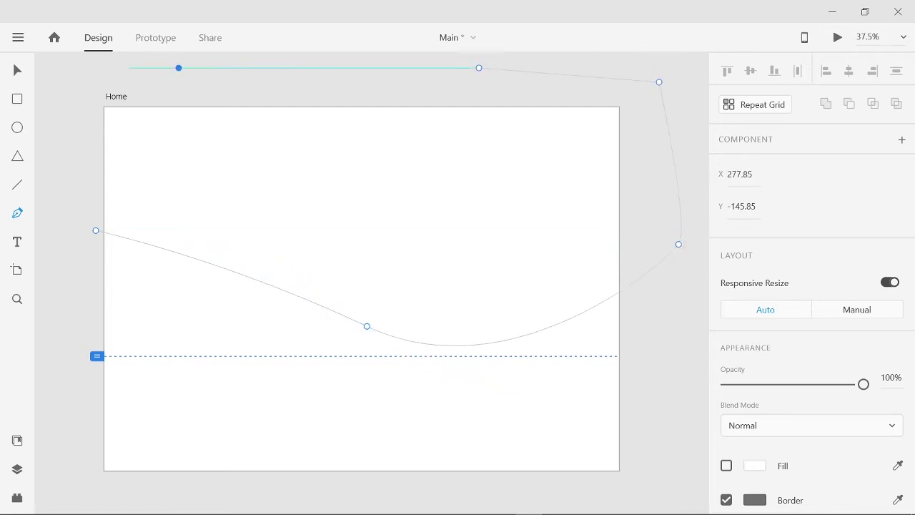
pyautogui.click(81, 71)
pyautogui.click(61, 159)
pyautogui.click(96, 230)
pyautogui.press('Escape')
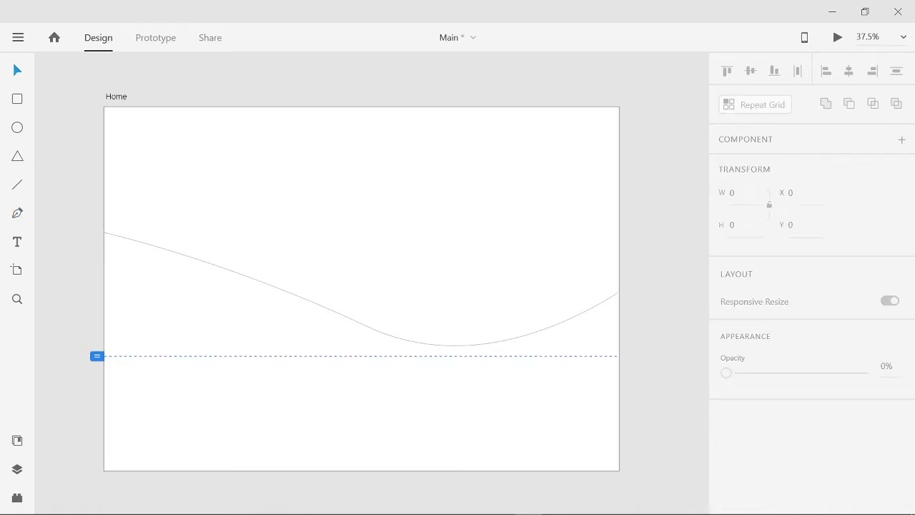
# Fill the closed curved shape with the light lavender document color and remove its border.
pyautogui.click(116, 96)
pyautogui.press('Escape')
pyautogui.hotkey('ctrl', 'y')
pyautogui.hotkey('ctrl', 'y')
pyautogui.hotkey('ctrl', 'shift', 'y')
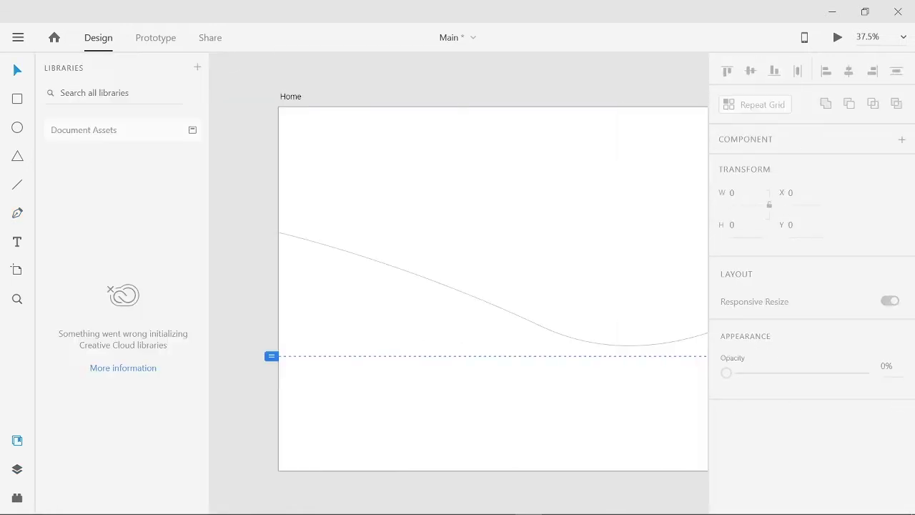
pyautogui.click(84, 130)
pyautogui.click(279, 95)
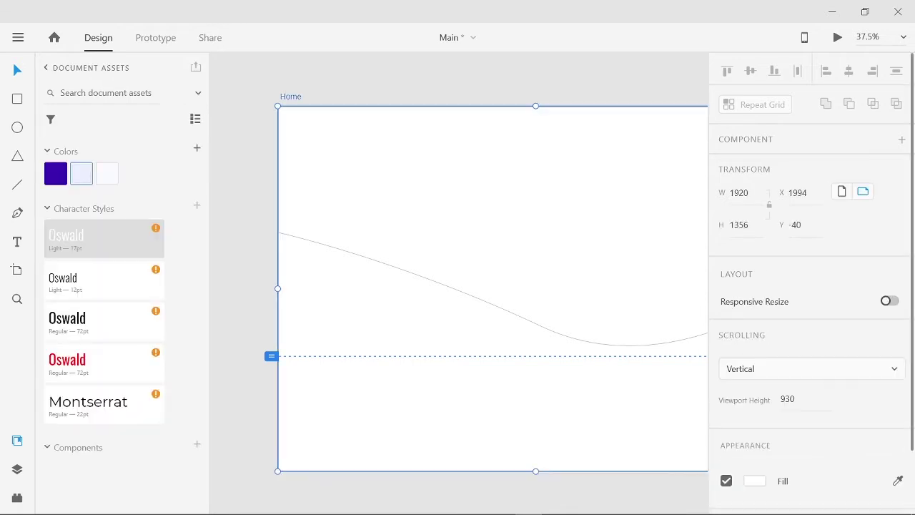
pyautogui.press('Escape')
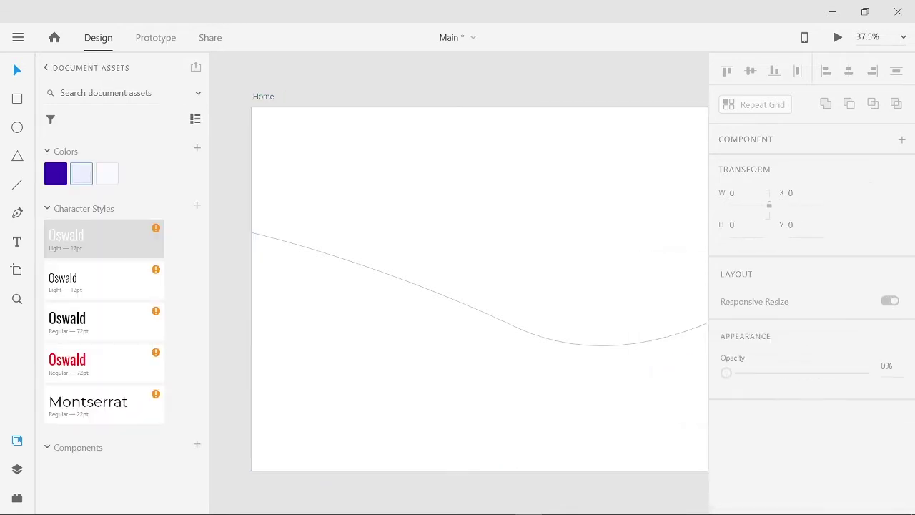
pyautogui.click(264, 96)
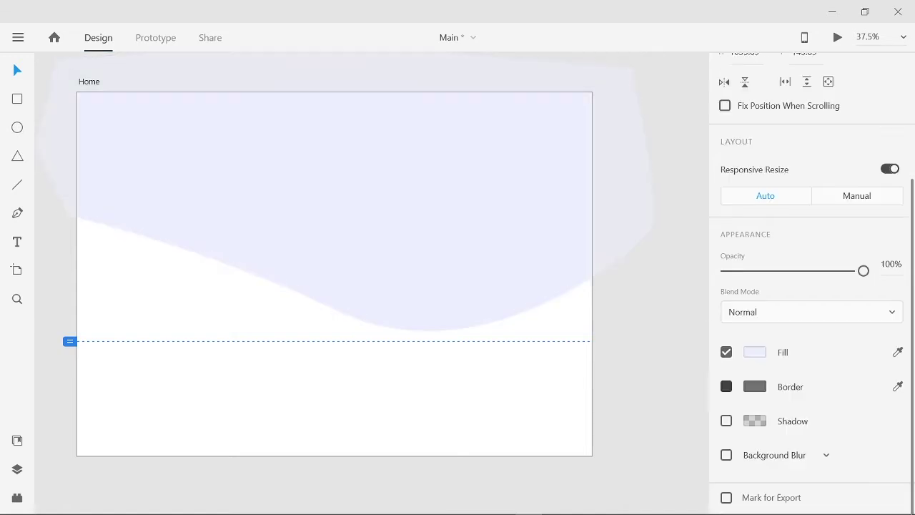
pyautogui.press('Escape')
pyautogui.scroll(1, 369, 322)
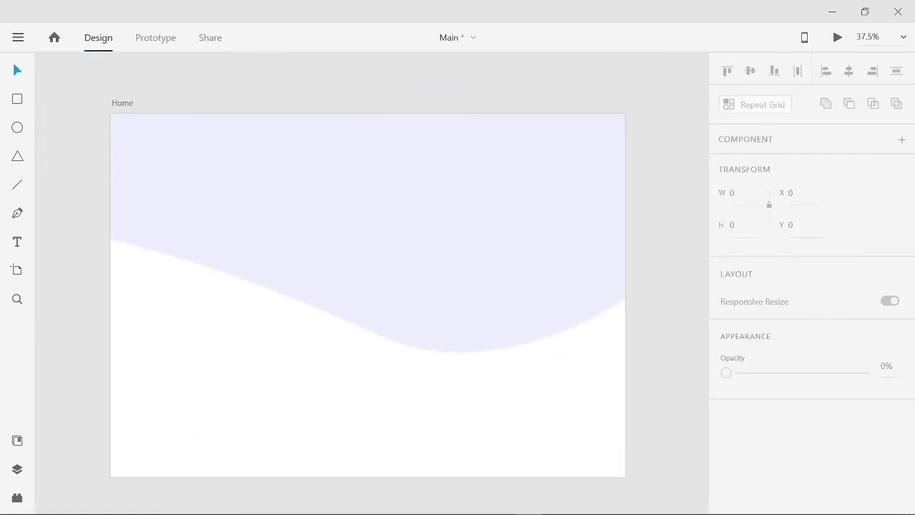
# Draw a second pen curve below the lavender shape, from the artboard's left edge through a smooth low point to beyond the right edge.
pyautogui.scroll(1, 369, 321)
pyautogui.press('p')
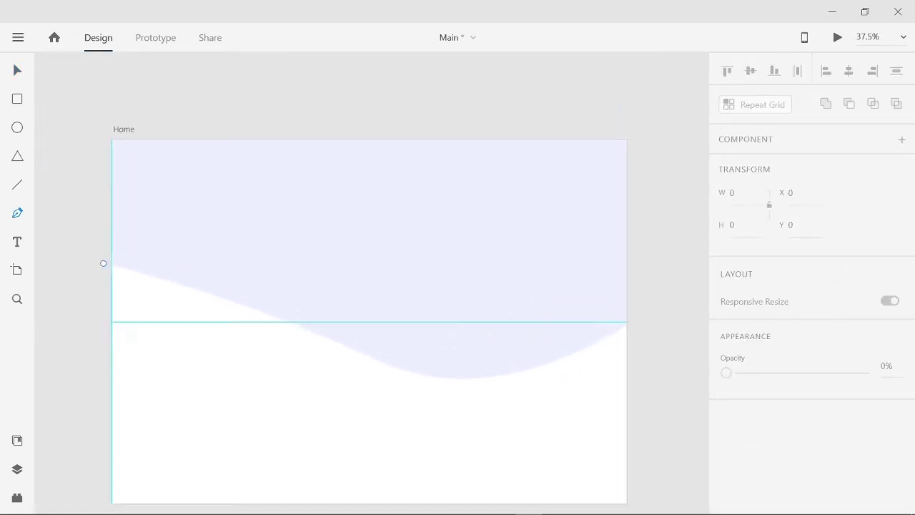
pyautogui.scroll(-2, 103, 236)
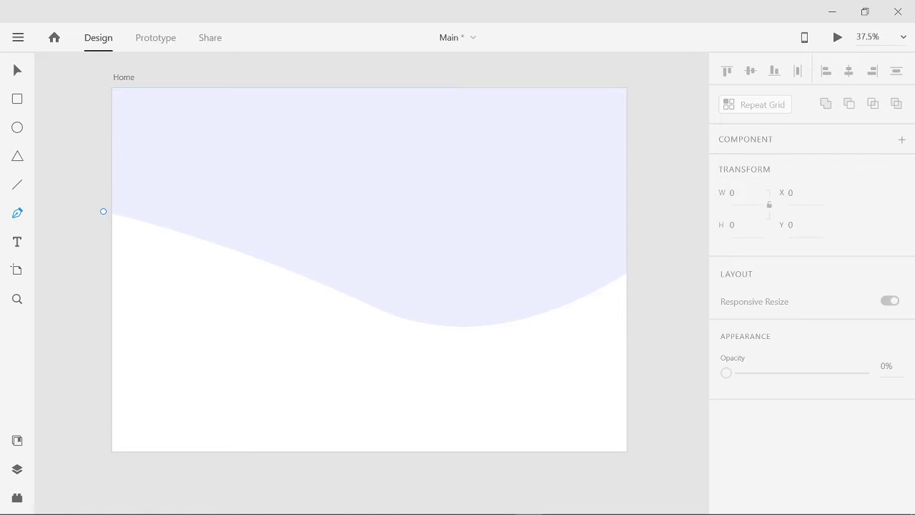
pyautogui.click(106, 292)
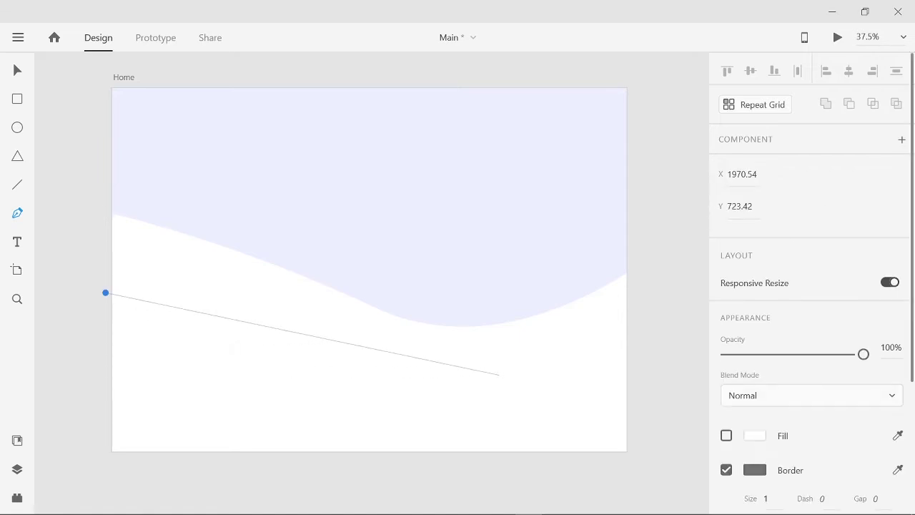
pyautogui.moveTo(492, 377); pyautogui.dragTo(536, 370)
pyautogui.click(653, 323)
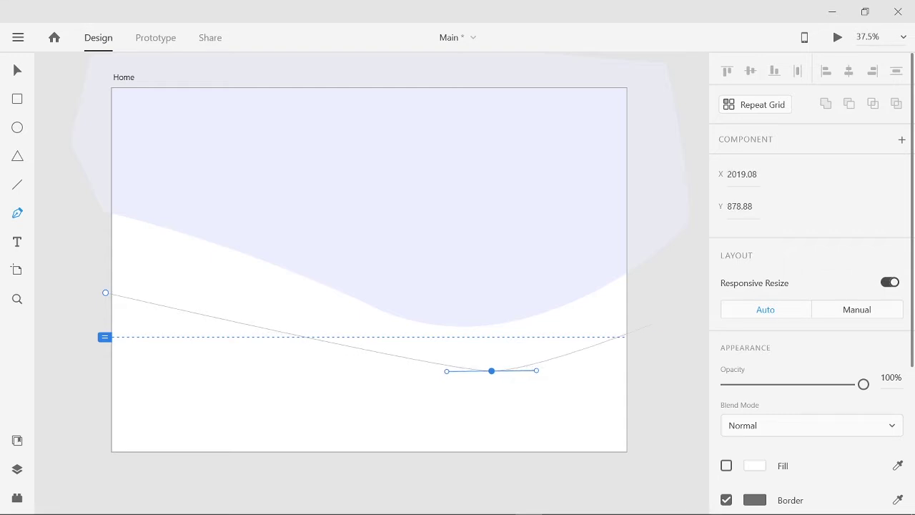
# Undo the second curve's last points and redraw its low point and right end as a wider sweep beyond the artboard.
pyautogui.hotkey('ctrl', 'z')
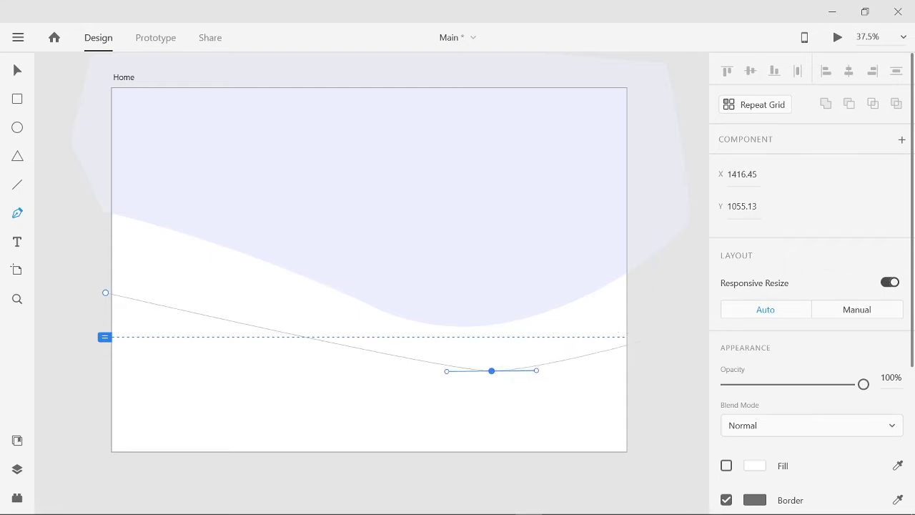
pyautogui.moveTo(651, 329); pyautogui.dragTo(489, 330)
pyautogui.hscroll(5, 675, 290)
pyautogui.hotkey('ctrl', 'z')
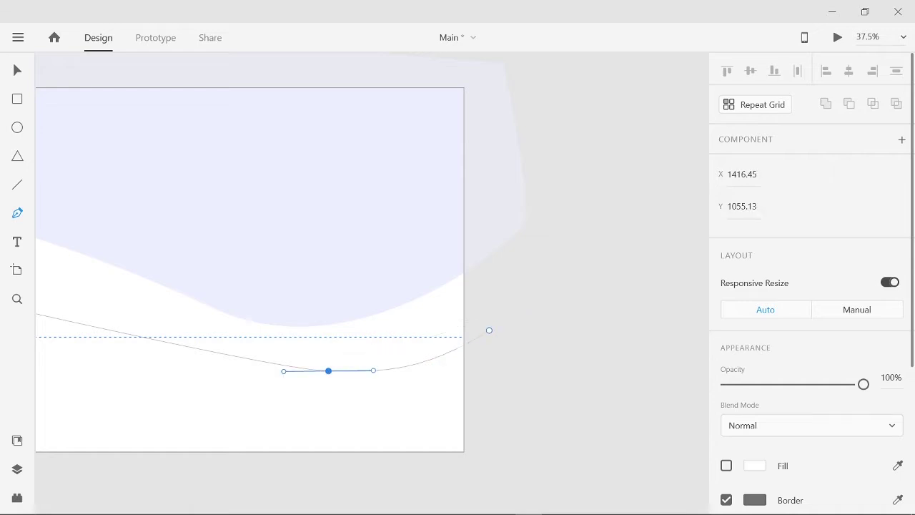
pyautogui.hotkey('ctrl', 'z')
pyautogui.hscroll(-5, 371, 272)
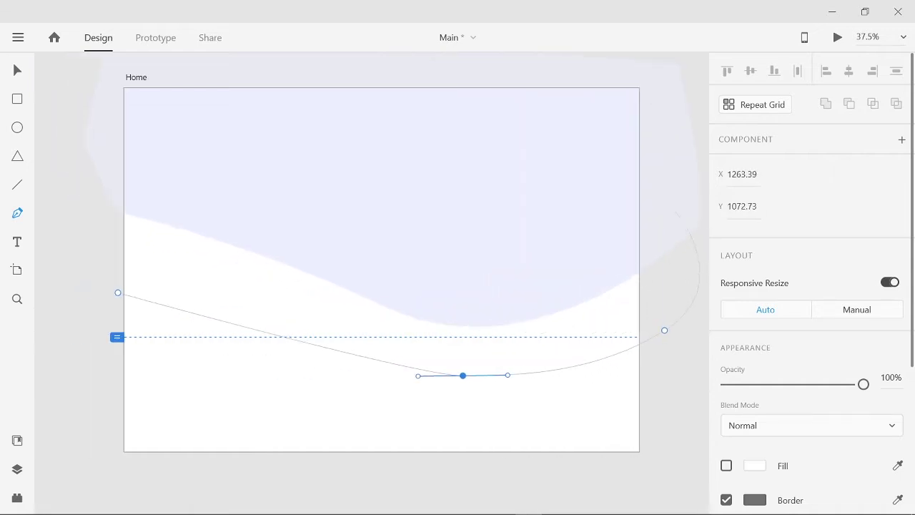
# Close the second curved path by running it over the lavender shape and back around the artboard's left side to its start.
pyautogui.click(674, 209)
pyautogui.click(287, 149)
pyautogui.click(153, 148)
pyautogui.click(98, 156)
pyautogui.click(72, 206)
pyautogui.click(118, 292)
pyautogui.press('Escape')
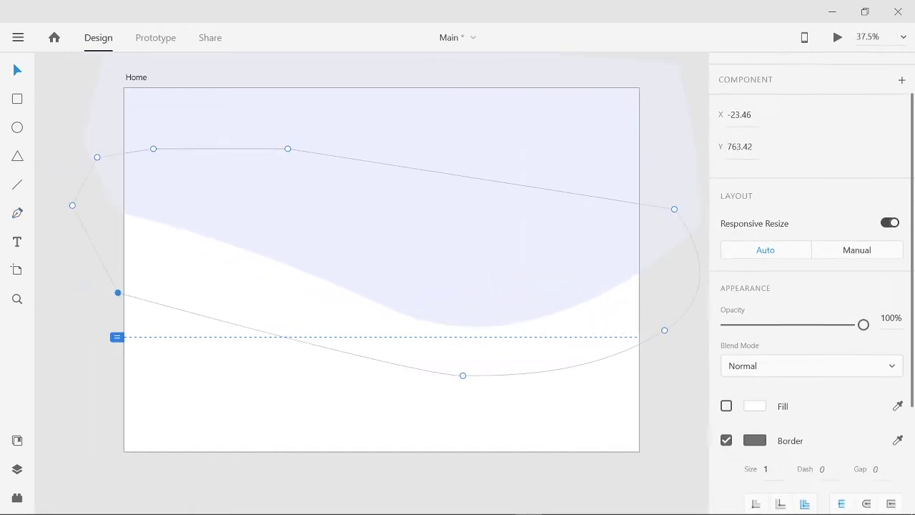
# Enable the second shape's fill, remove its border and color it with the near-white document color.
pyautogui.click(726, 405)
pyautogui.click(726, 439)
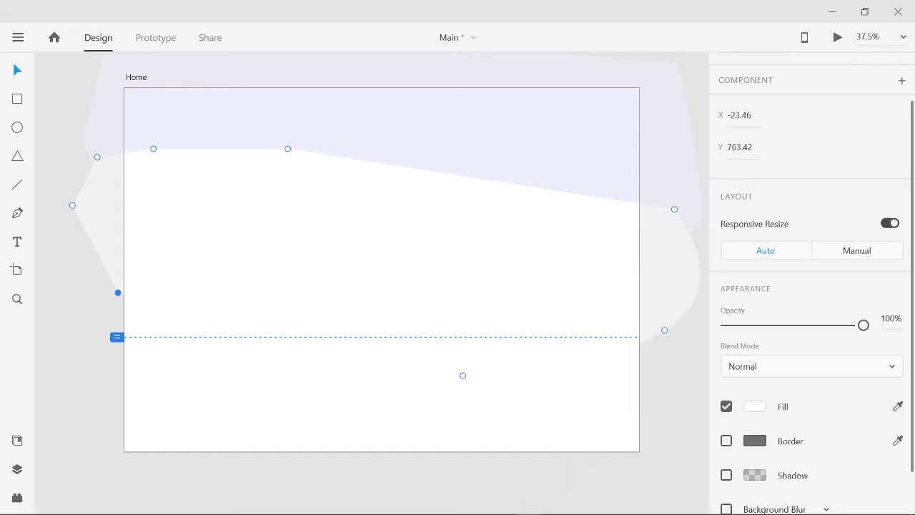
pyautogui.hotkey('ctrl', 'shift', 'y')
pyautogui.hotkey('ctrl', 'y')
# Move the near-white shape behind the lavender one and group the two shapes.
pyautogui.moveTo(71, 122); pyautogui.dragTo(75, 199)
pyautogui.keyDown('shift'); pyautogui.click(86, 121); pyautogui.keyUp('shift')
pyautogui.hotkey('ctrl', 'g')
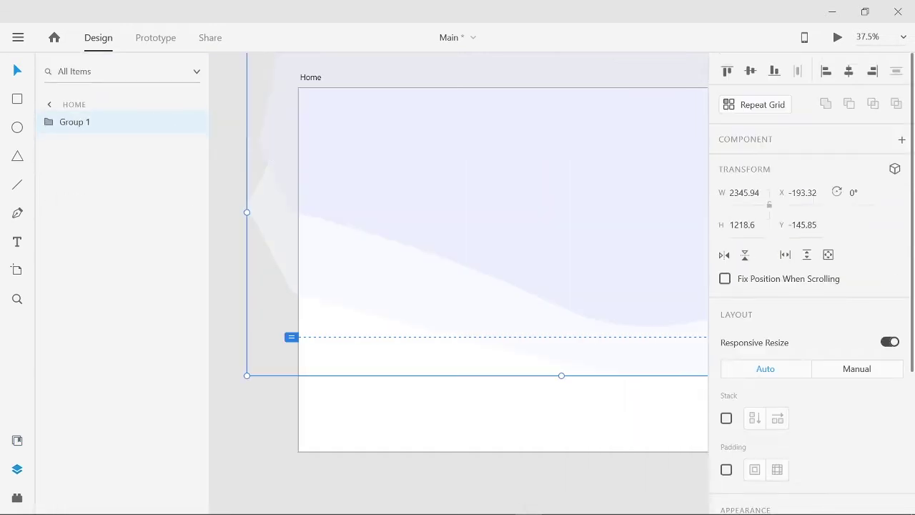
pyautogui.hotkey('ctrl', 'y')
pyautogui.press('Escape')
pyautogui.hotkey('ctrl', '0')
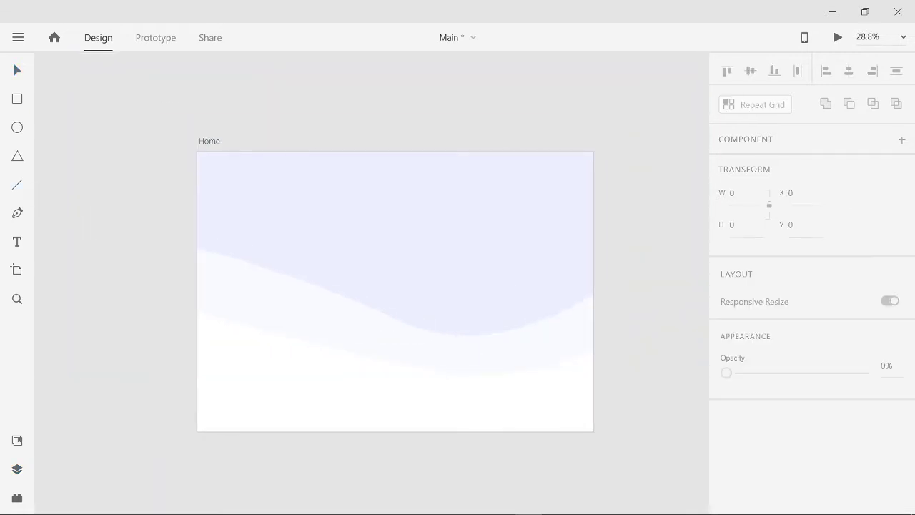
# Draw a nearly horizontal line about 1999 px wide across the upper part of the Home artboard, extending past both sides.
pyautogui.press('l')
pyautogui.moveTo(190, 177); pyautogui.dragTo(601, 178)
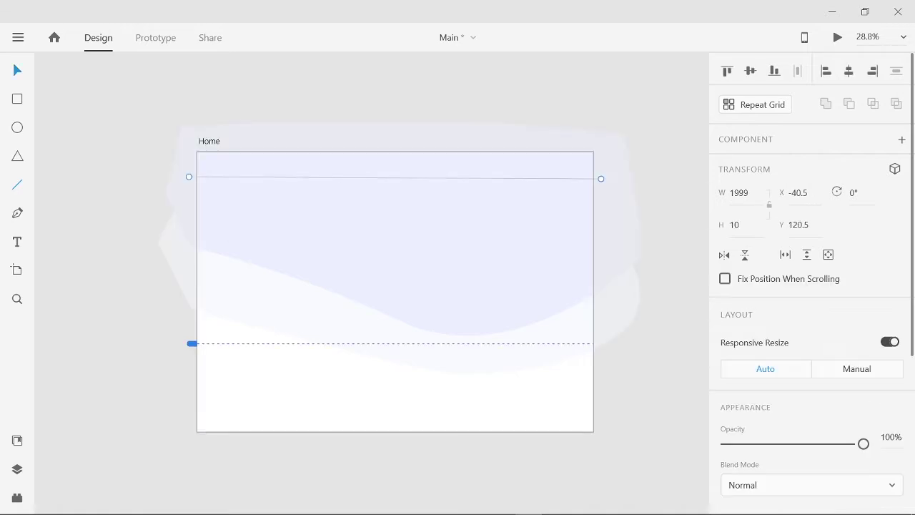
pyautogui.press('Escape')
# Set the border color of the line across the artboard to 54% opacity.
pyautogui.scroll(5, 670, 170)
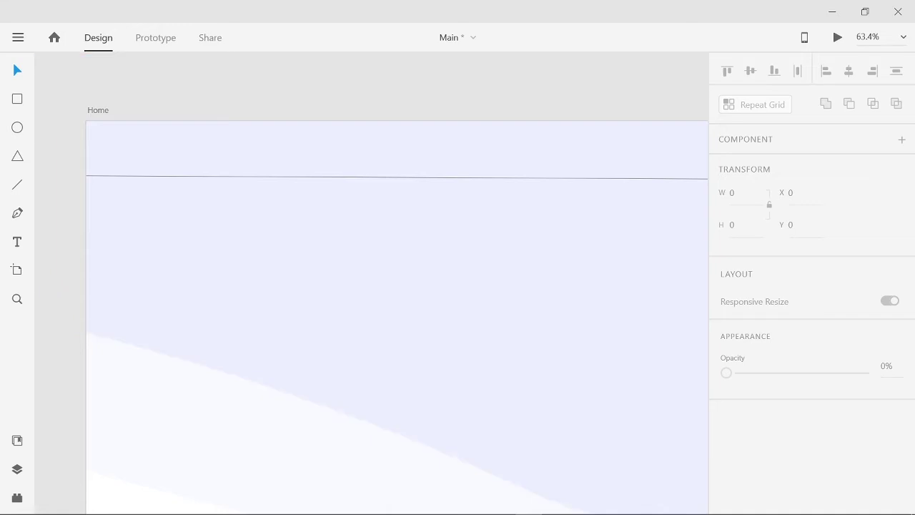
pyautogui.scroll(-3, 267, 157)
pyautogui.click(267, 176)
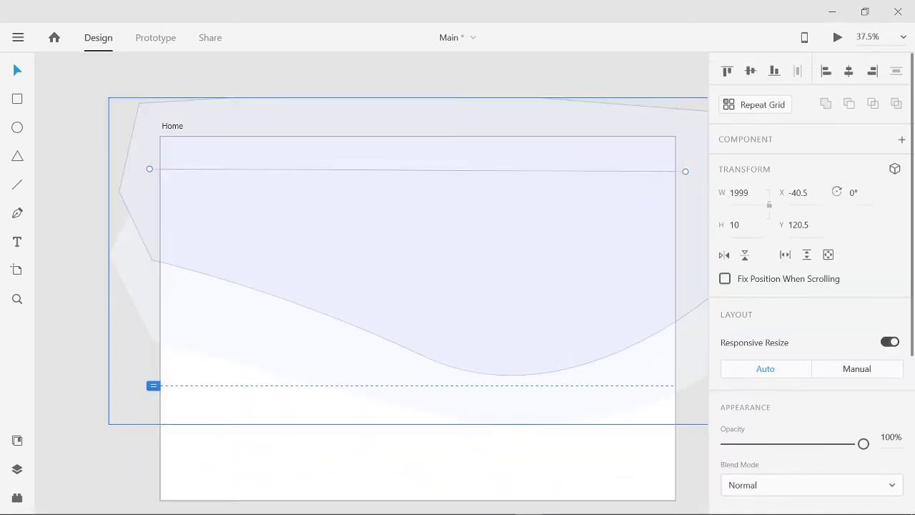
pyautogui.scroll(-2, 812, 286)
pyautogui.click(754, 385)
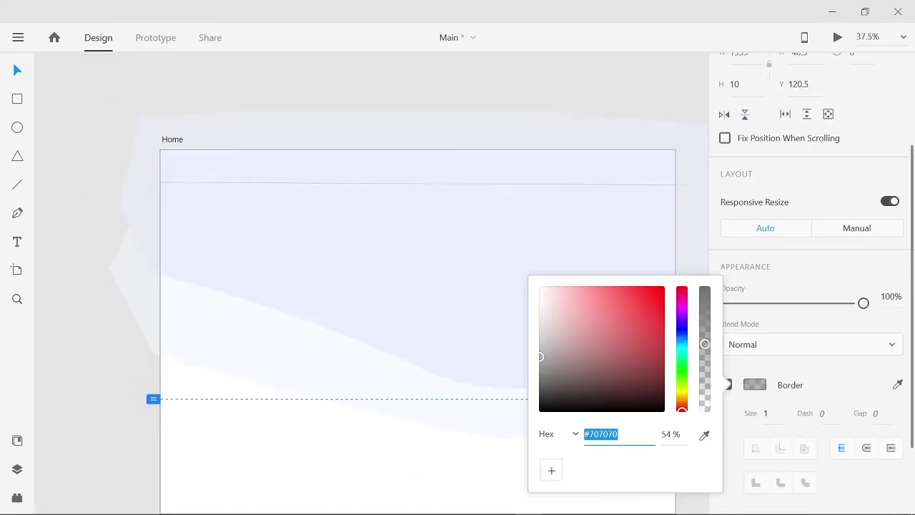
pyautogui.press('Escape')
# Import the lightbulb team illustration from File Explorer, shrink it to about 574 by 354 px and move it onto the artboard's right half.
pyautogui.press('super+e')
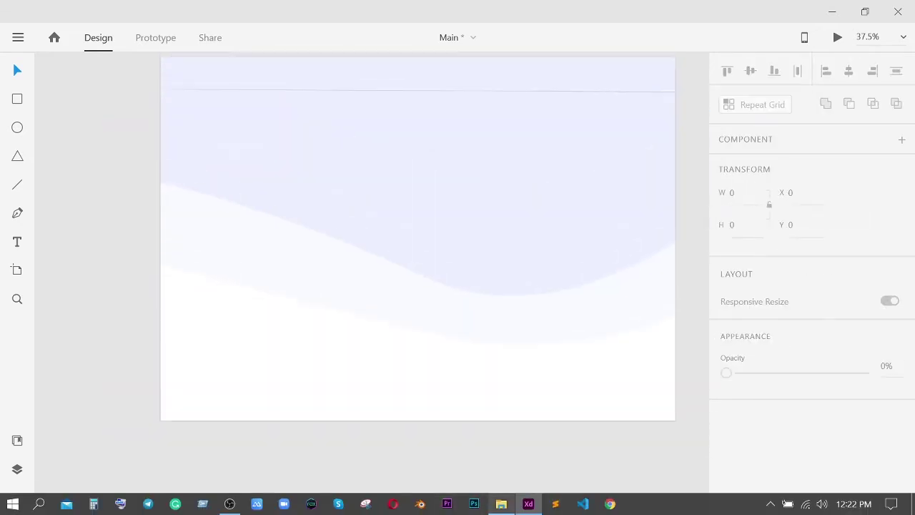
pyautogui.moveTo(619, 187); pyautogui.dragTo(68, 297)
pyautogui.scroll(-5, 363, 429)
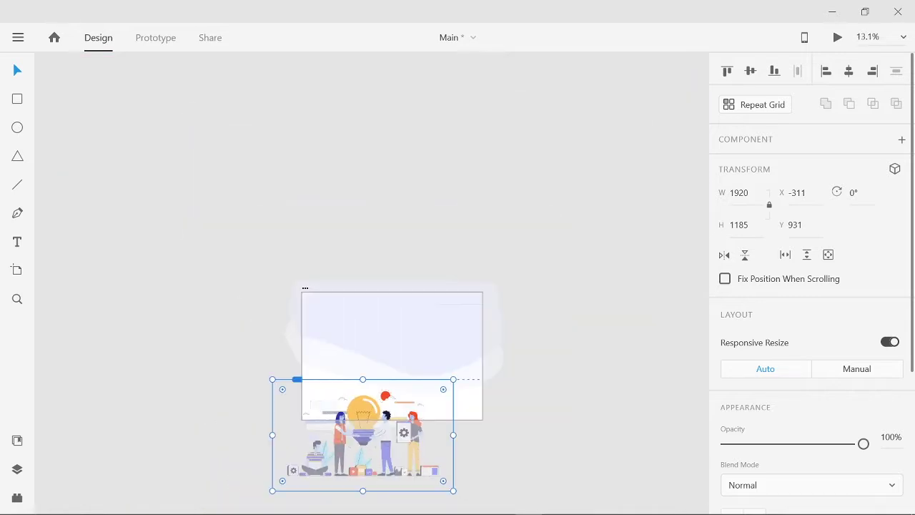
pyautogui.moveTo(453, 379); pyautogui.dragTo(434, 338)
pyautogui.click(570, 367)
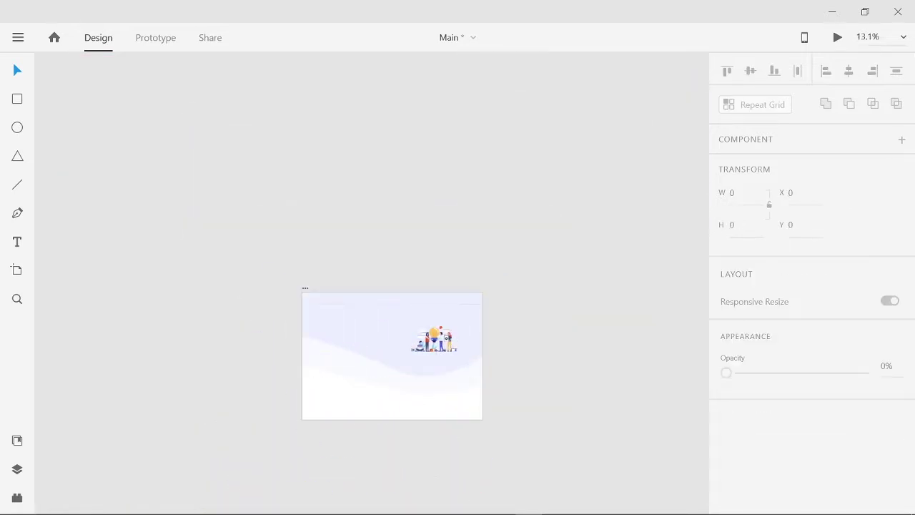
# Enlarge the team illustration to about 810 by 500 px and place it at about X 993, Y 188.
pyautogui.scroll(4, 570, 367)
pyautogui.moveTo(273, 304); pyautogui.dragTo(531, 333)
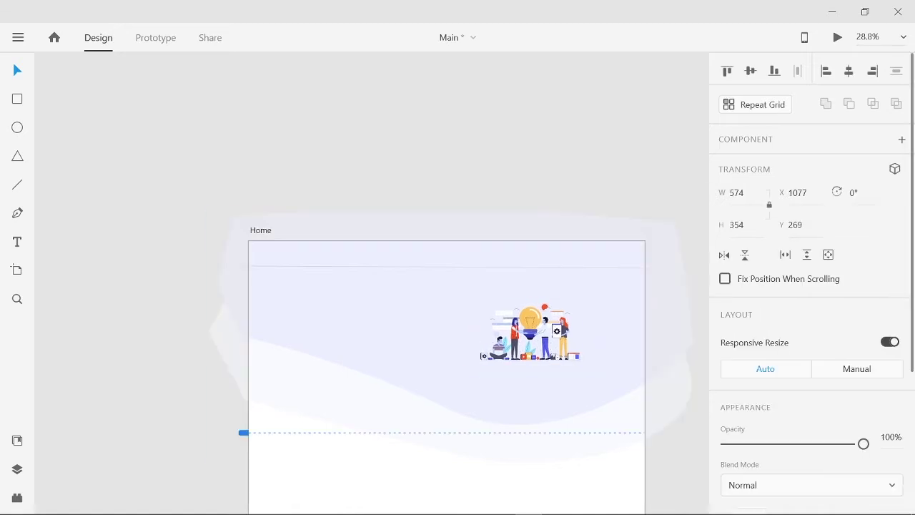
pyautogui.moveTo(589, 298); pyautogui.dragTo(625, 274)
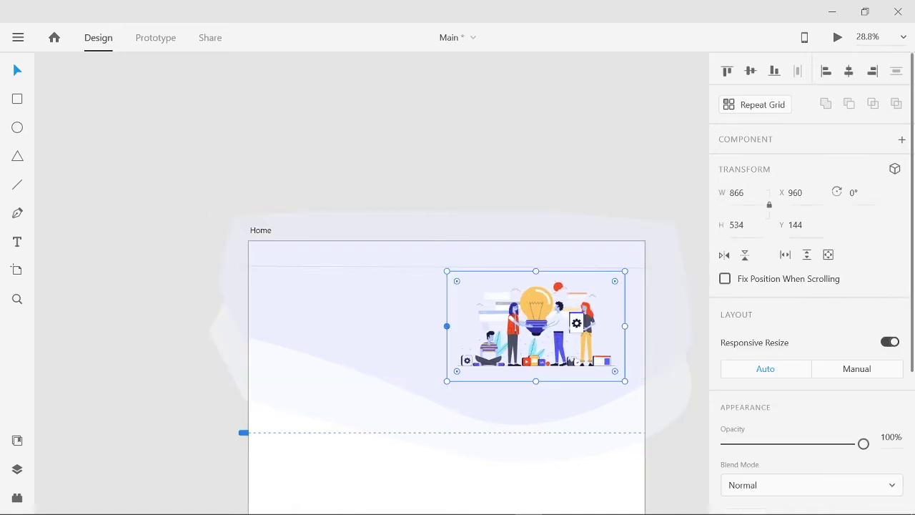
pyautogui.scroll(5, 543, 169)
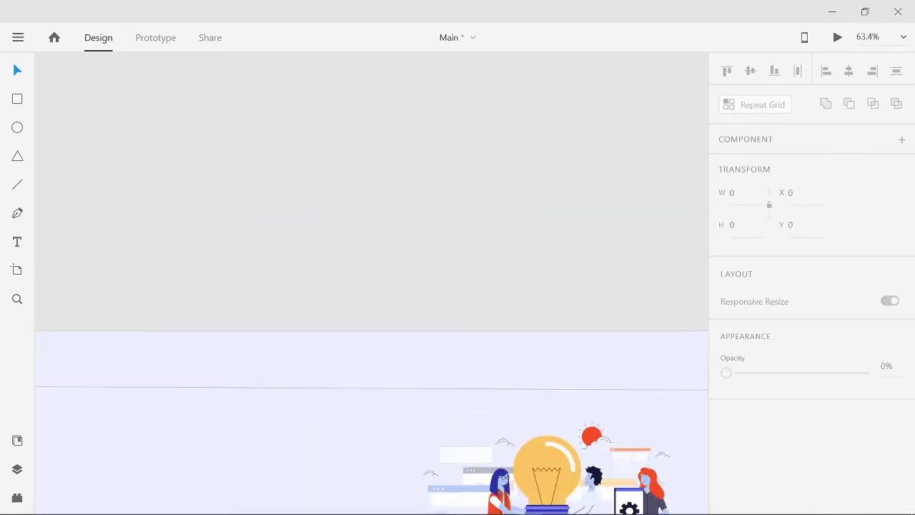
pyautogui.scroll(-4, 461, 286)
pyautogui.scroll(-3, 421, 296)
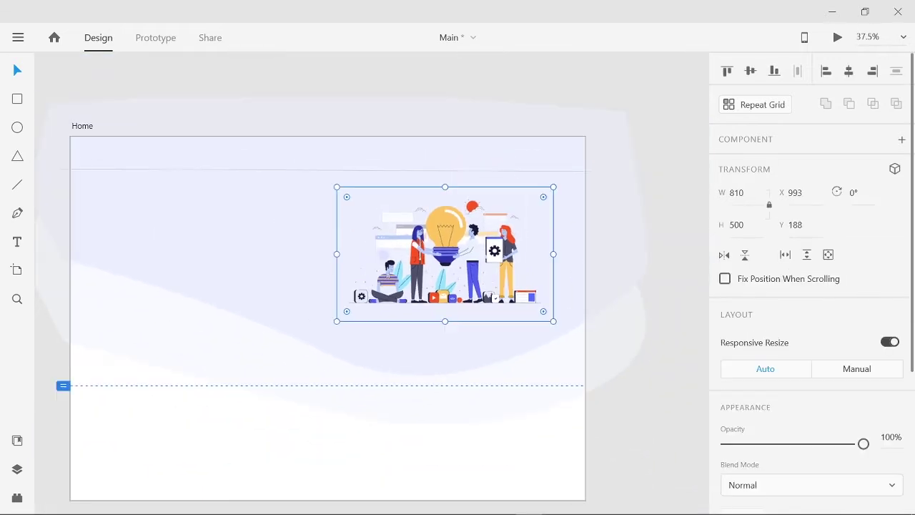
pyautogui.press('Escape')
pyautogui.hscroll(-2, 372, 322)
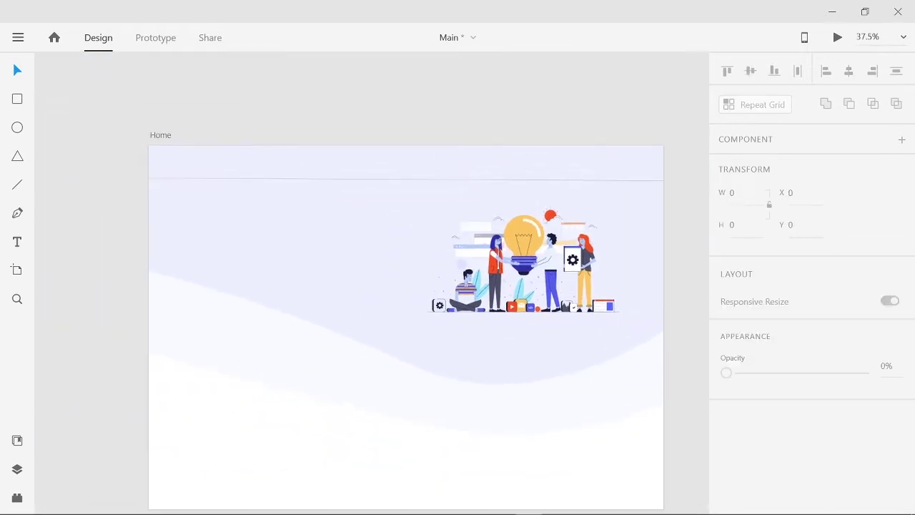
# Add the heading text "Web-Based" on the artboard's left half and enlarge it to about size 74.
pyautogui.press('t')
pyautogui.click(238, 240)
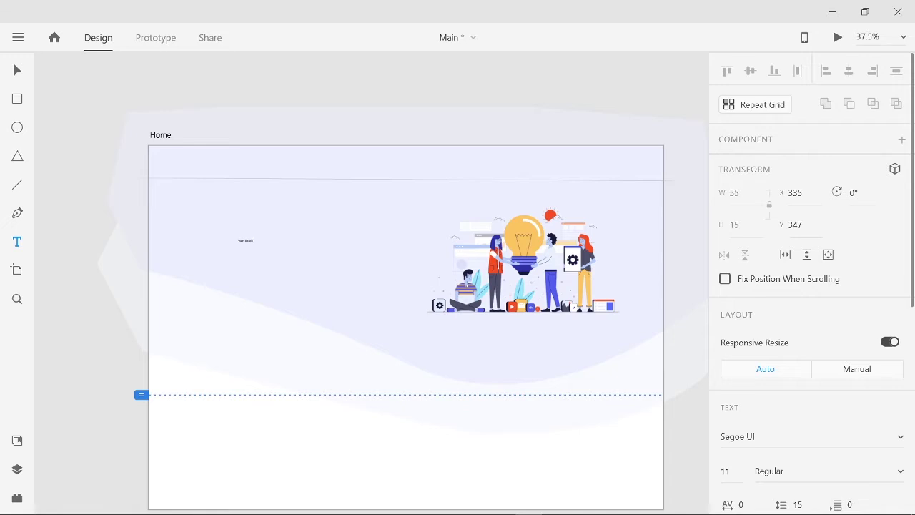
pyautogui.press('Escape')
pyautogui.moveTo(246, 243); pyautogui.dragTo(288, 240)
pyautogui.press('v')
pyautogui.moveTo(355, 255); pyautogui.dragTo(336, 245)
pyautogui.doubleClick(277, 232)
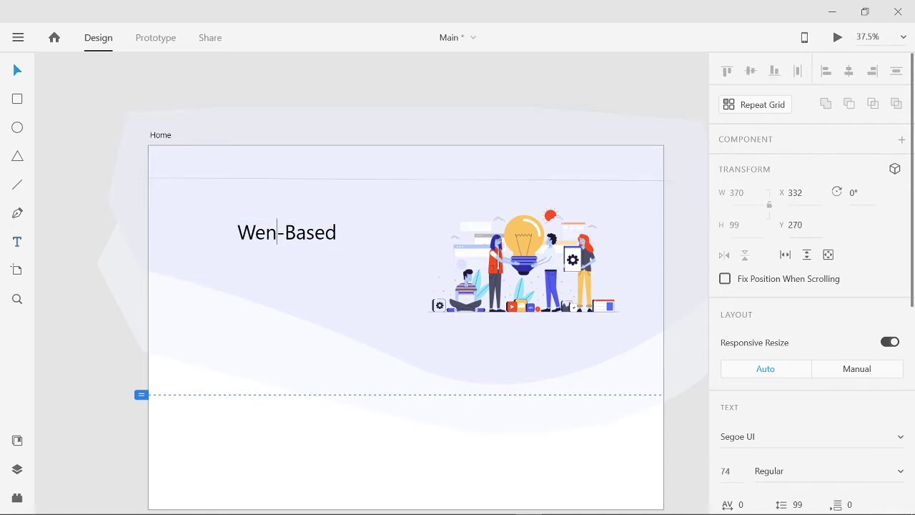
pyautogui.press('BackSpace')
pyautogui.write('b')
# Apply the red Oswald Regular 72pt character style to the "Web-Based" heading.
pyautogui.hotkey('ctrl', 'shift', 'Left')
pyautogui.hotkey('ctrl', 'a')
pyautogui.scroll(-1, 812, 286)
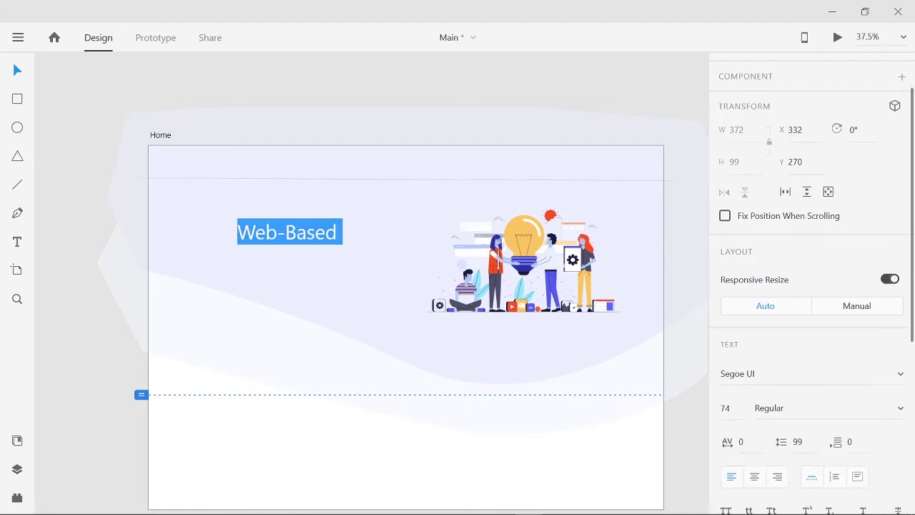
pyautogui.hotkey('ctrl', 'shift', 'y')
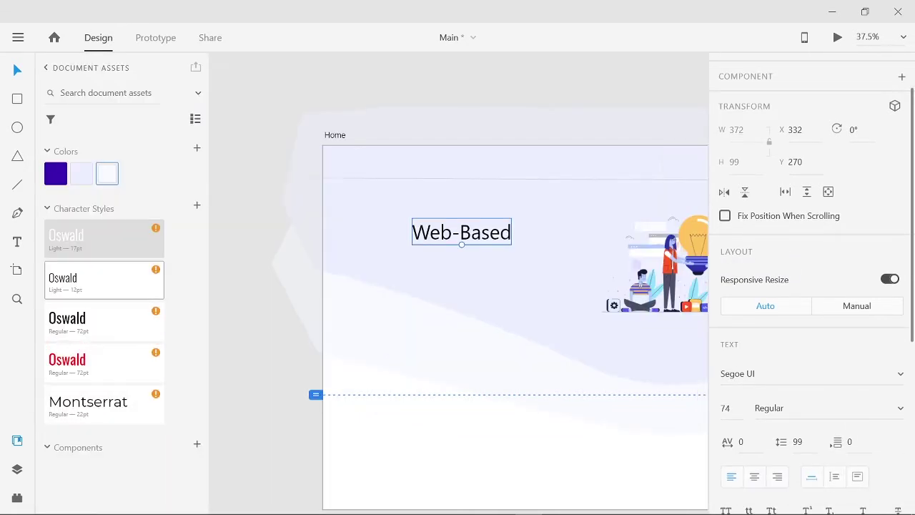
pyautogui.click(103, 239)
pyautogui.click(103, 364)
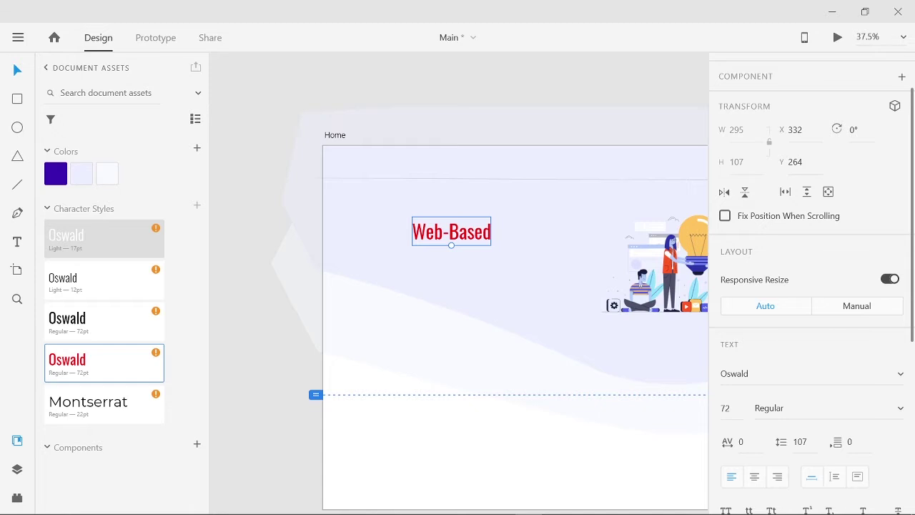
# Add the text "Publihing System" at size 39 and place it under the "Web-Based" heading at about X 332, Y 386.
pyautogui.hotkey('ctrl', 'shift', 'y')
pyautogui.press('Escape')
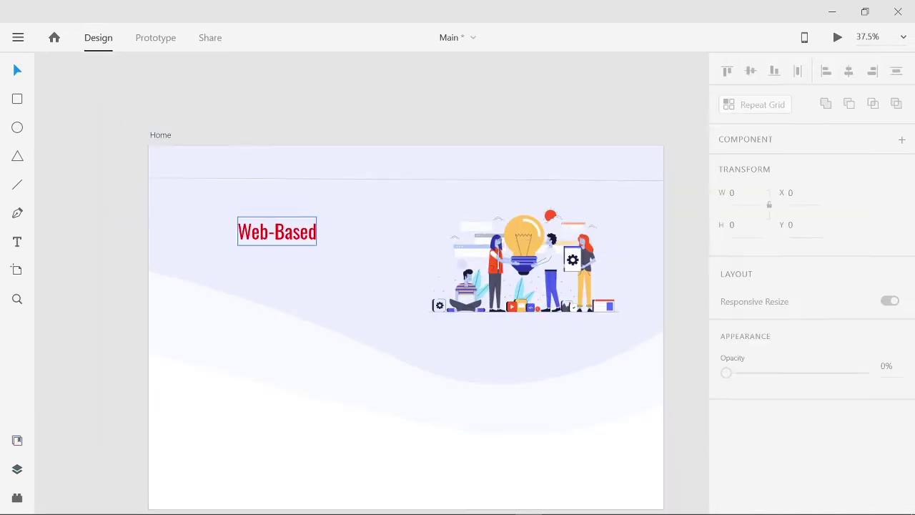
pyautogui.press('t')
pyautogui.click(238, 263)
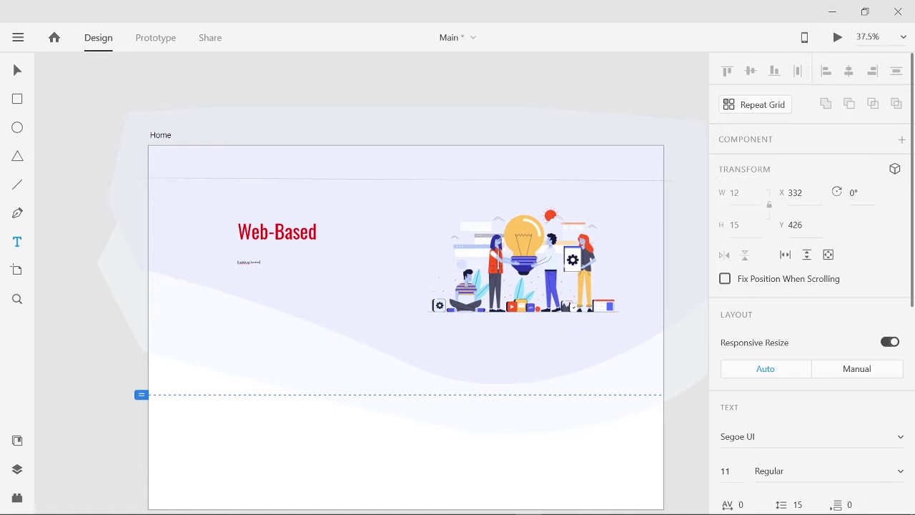
pyautogui.write('39')
pyautogui.press('Return')
pyautogui.press('Escape')
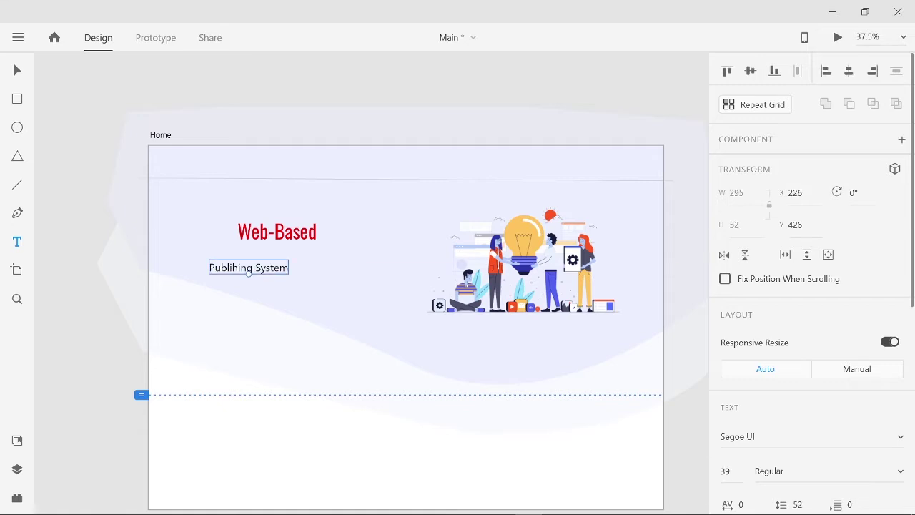
pyautogui.moveTo(248, 266); pyautogui.dragTo(277, 258)
# Apply the black Oswald Regular 72pt character style to "Publihing System" and position it just under "Web-Based".
pyautogui.hotkey('ctrl', 'shift', 'y')
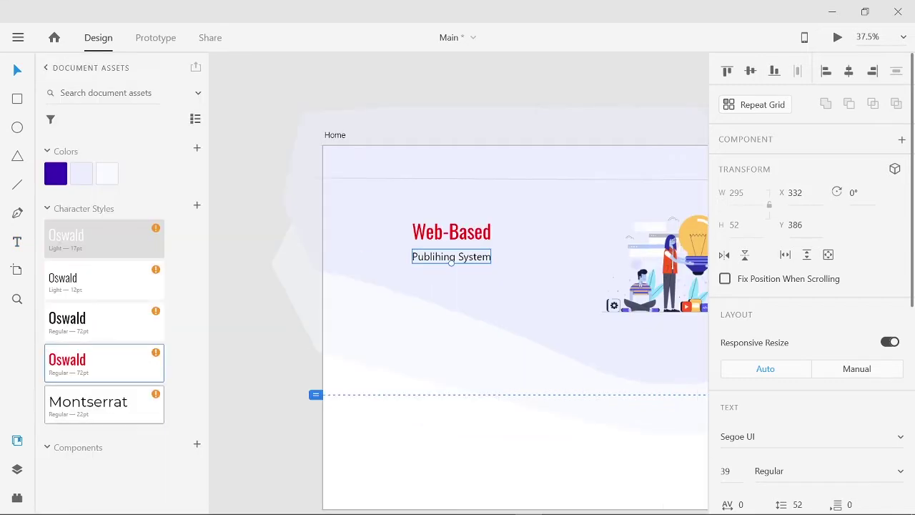
pyautogui.click(104, 318)
pyautogui.hotkey('ctrl', 'shift', 'y')
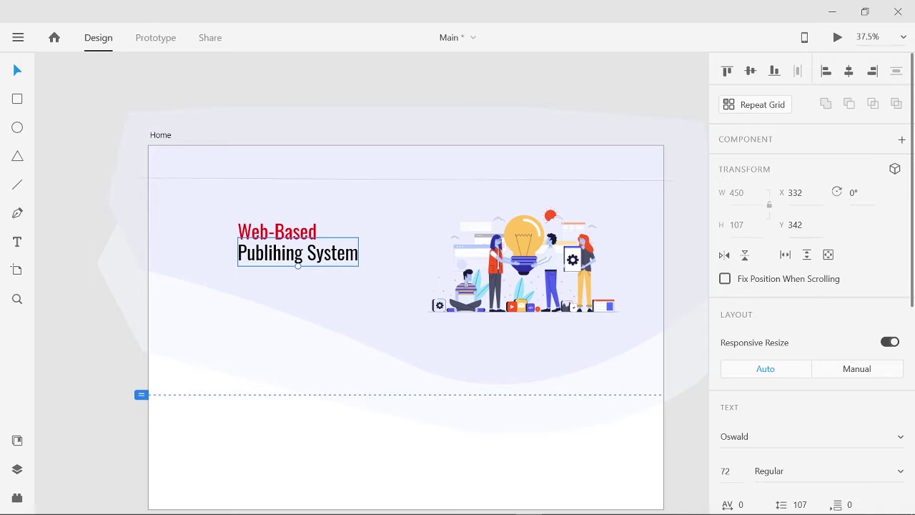
pyautogui.moveTo(298, 253); pyautogui.dragTo(298, 256)
pyautogui.click(336, 464)
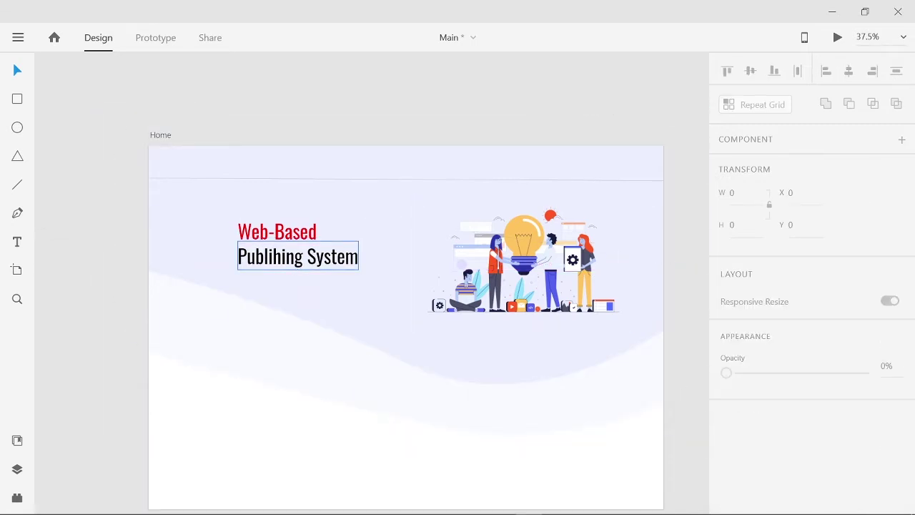
# Paste a Lorem Ipsum paragraph below "Publihing System" and break it into three lines.
pyautogui.press('t')
pyautogui.click(242, 276)
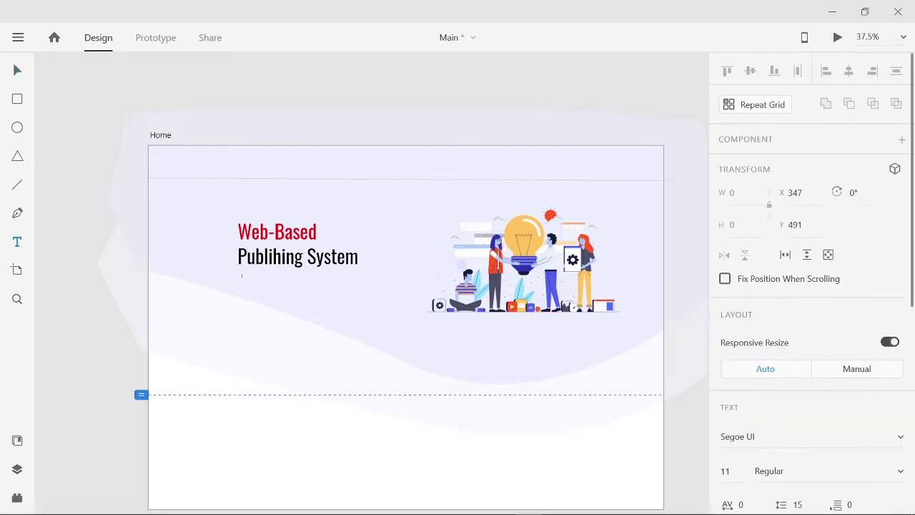
pyautogui.hotkey('ctrl', 'v')
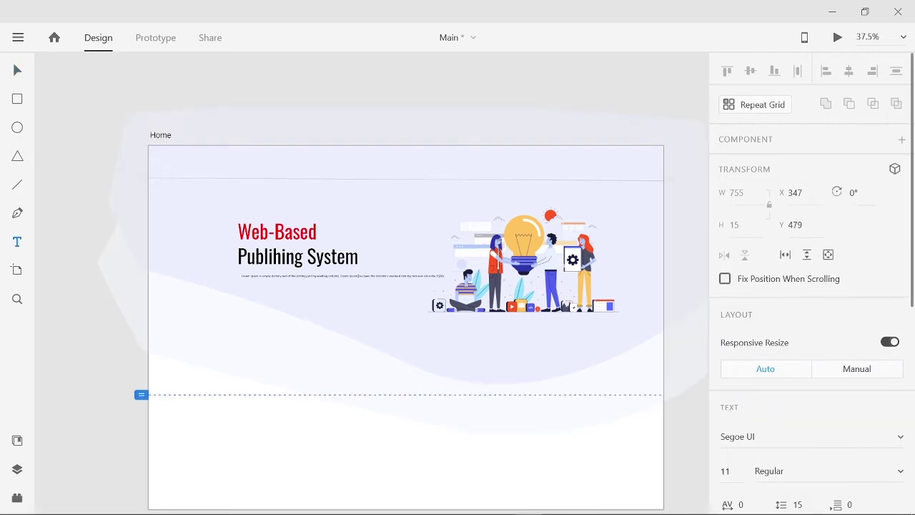
pyautogui.press('Return')
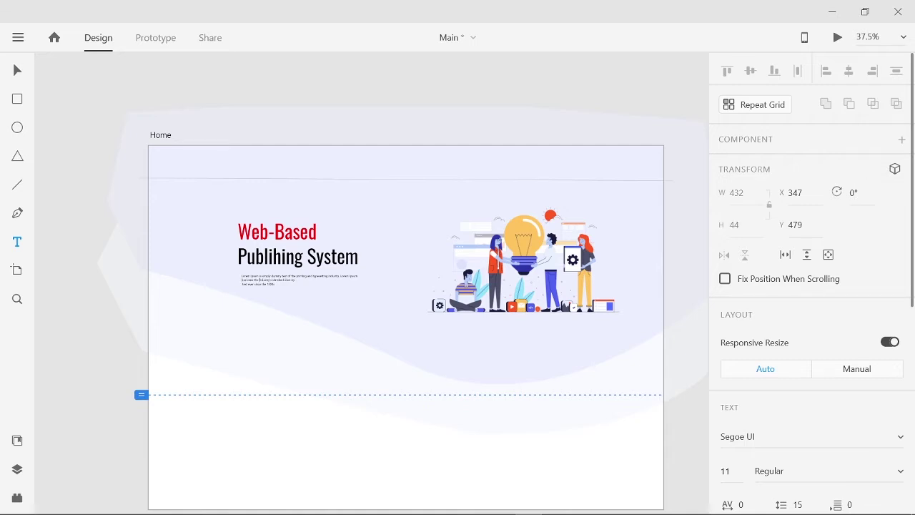
# Apply the Oswald Light 12pt character style to the Lorem Ipsum paragraph and move it closer beneath the heading.
pyautogui.hotkey('ctrl', 'shift', 'y')
pyautogui.click(104, 280)
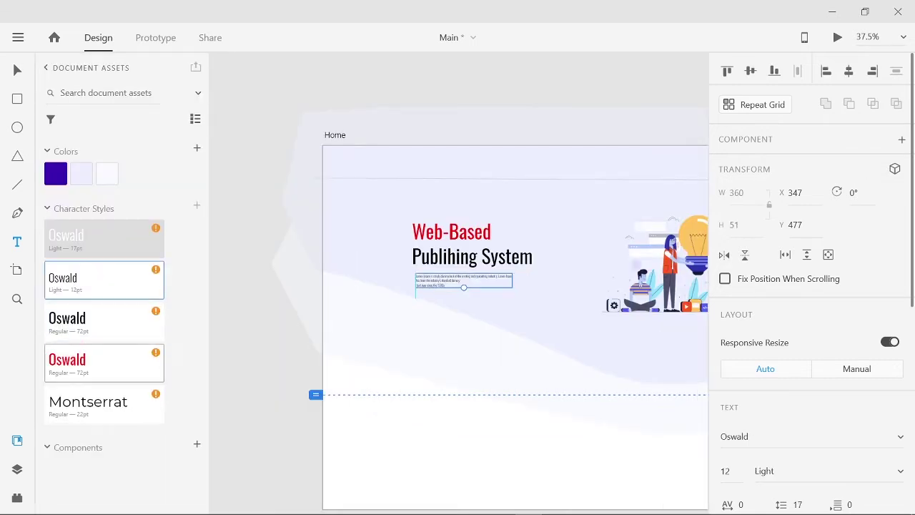
pyautogui.hotkey('ctrl', 'y')
pyautogui.hotkey('ctrl', 'y')
pyautogui.press('Escape')
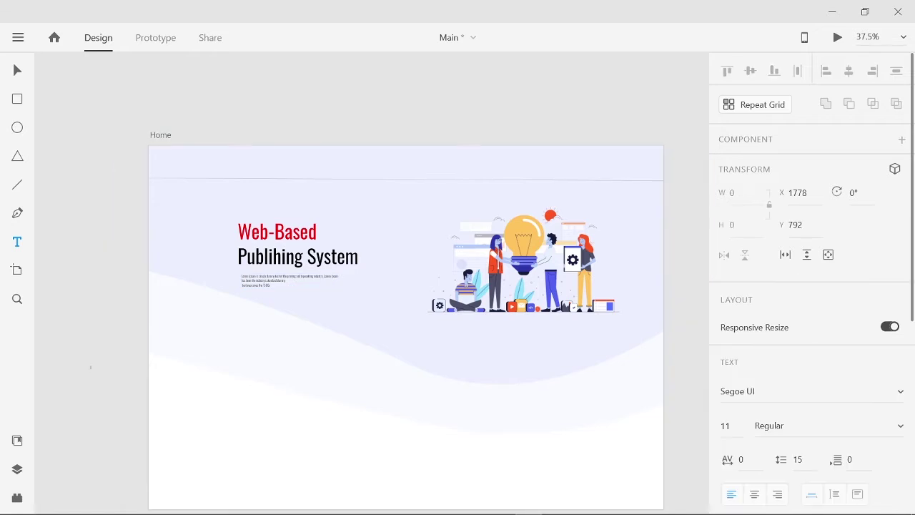
pyautogui.click(243, 285)
pyautogui.moveTo(286, 280); pyautogui.dragTo(275, 275)
# Draw a button rectangle about 139 by 41 px below the paragraph, at about X 341, Y 544.
pyautogui.press('t')
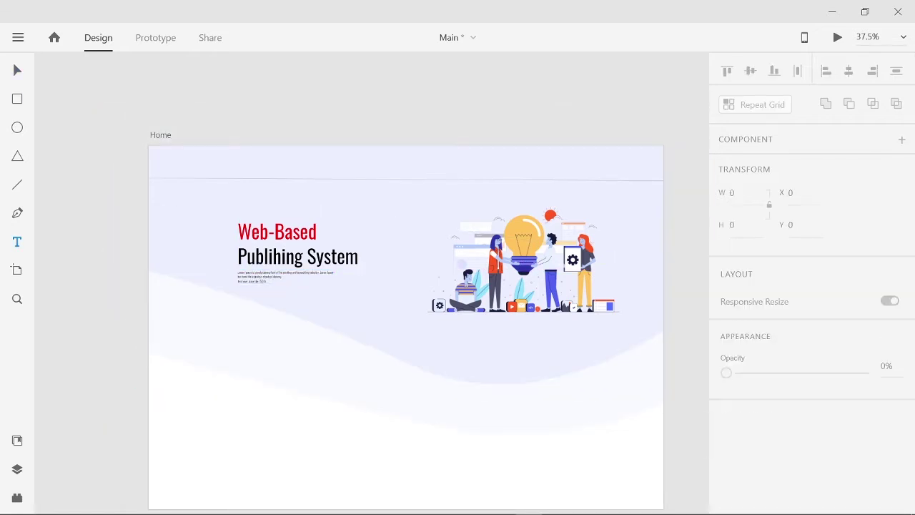
pyautogui.press('r')
pyautogui.scroll(5, 235, 279)
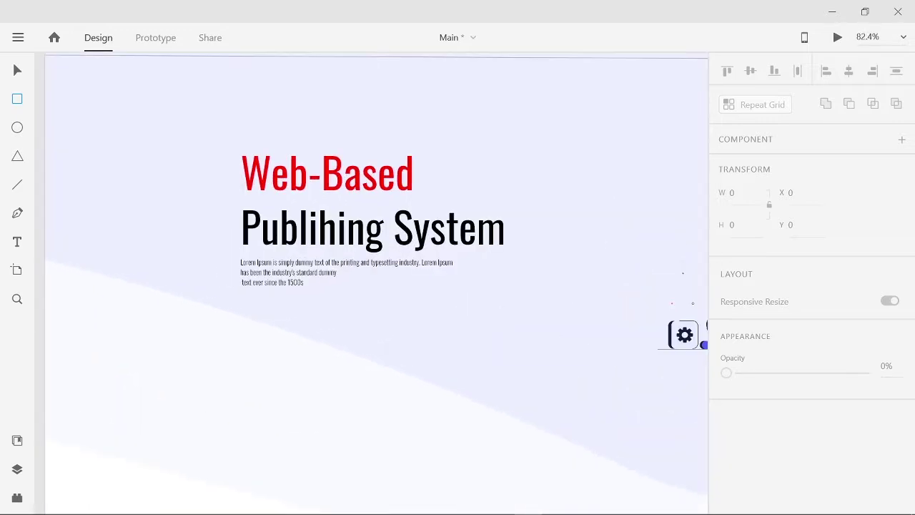
pyautogui.moveTo(231, 305)
pyautogui.mouseDown()
pyautogui.moveTo(315, 329)
pyautogui.moveTo(288, 317)
pyautogui.mouseUp()
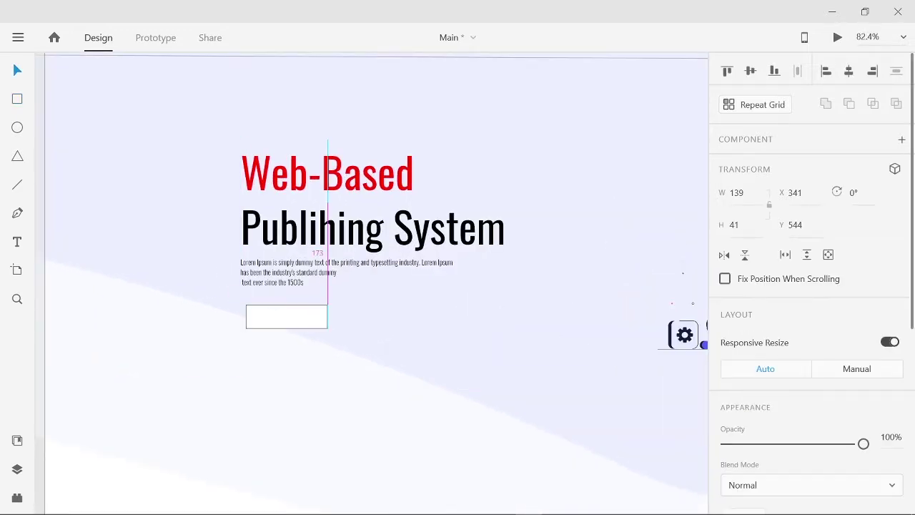
# Align the paragraph and "Publihing System" with the button rectangle's left edge at X 341, and nudge the rectangle to Y 545.
pyautogui.click(343, 272)
pyautogui.moveTo(343, 272); pyautogui.dragTo(348, 272)
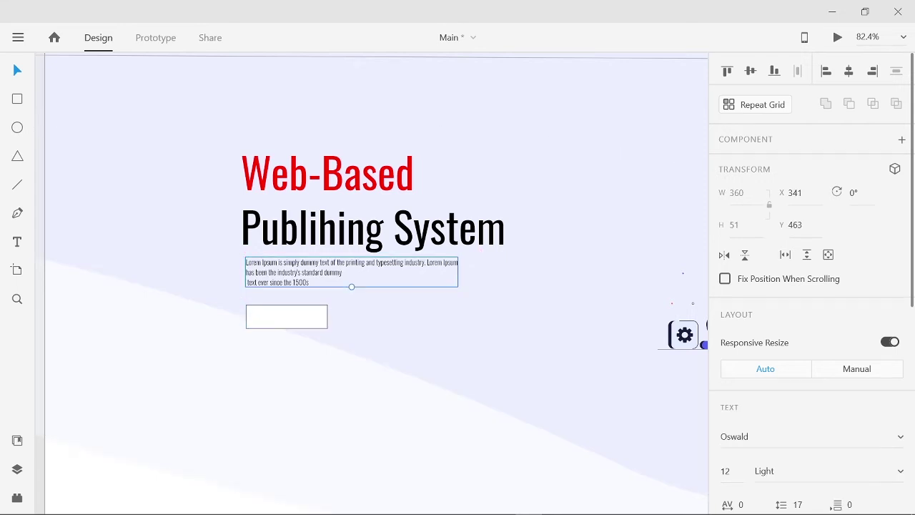
pyautogui.moveTo(344, 230); pyautogui.dragTo(350, 230)
pyautogui.click(325, 274)
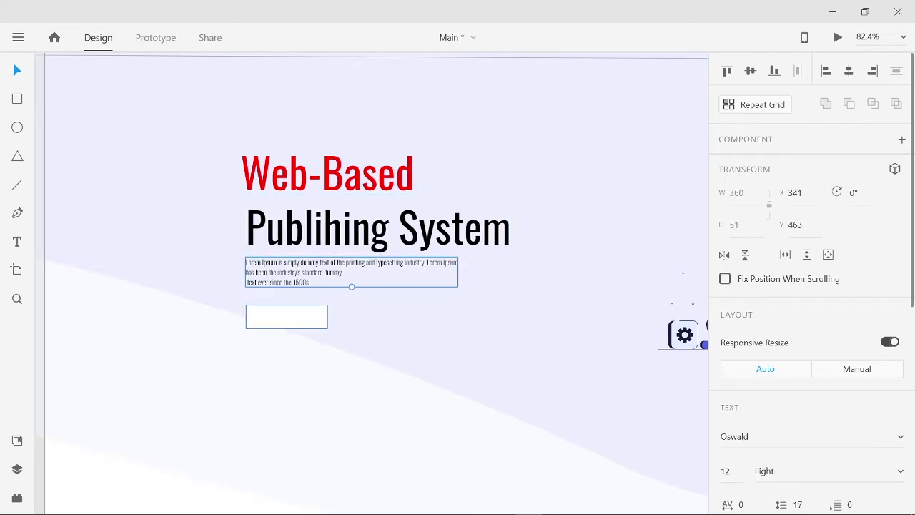
pyautogui.click(287, 317)
pyautogui.moveTo(287, 317)
pyautogui.mouseDown()
pyautogui.moveTo(273, 317)
pyautogui.moveTo(287, 317)
pyautogui.mouseUp()
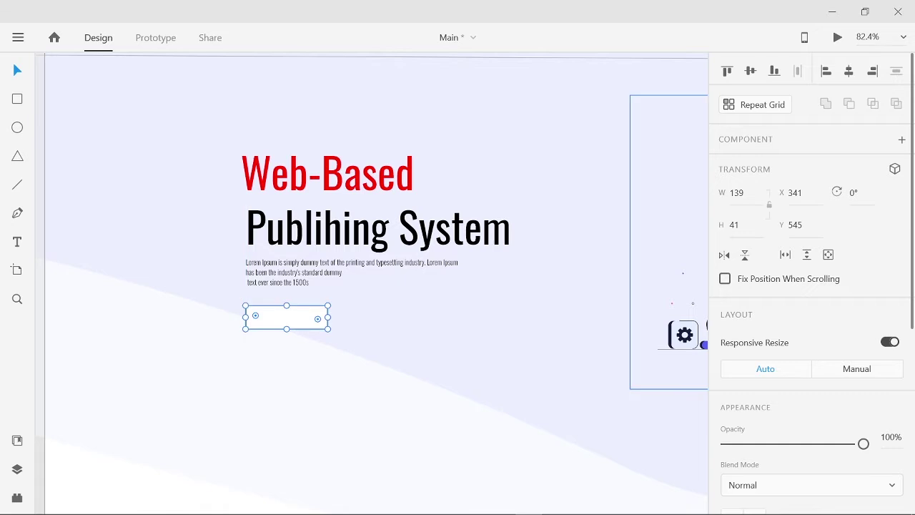
# Remove the button rectangle's border and round its corners to a radius of 21.
pyautogui.scroll(-3, 811, 286)
pyautogui.scroll(2, 313, 332)
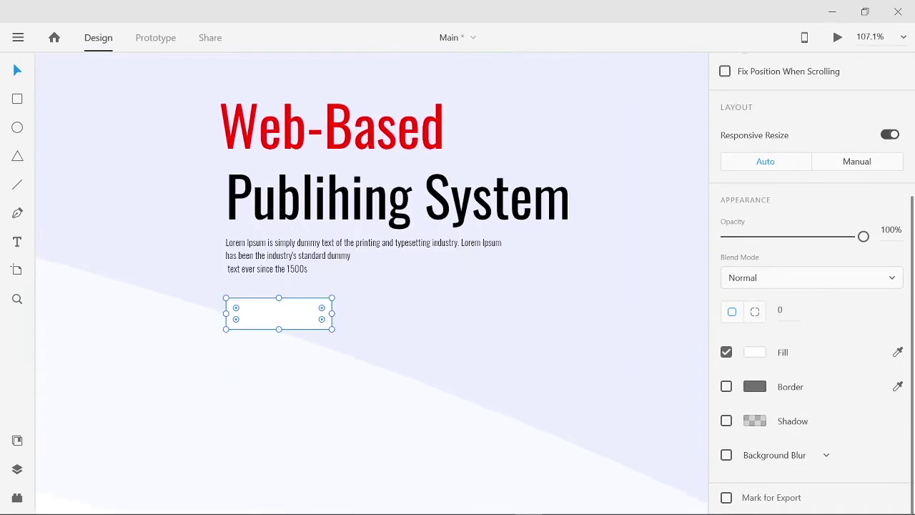
pyautogui.moveTo(321, 307); pyautogui.dragTo(316, 313)
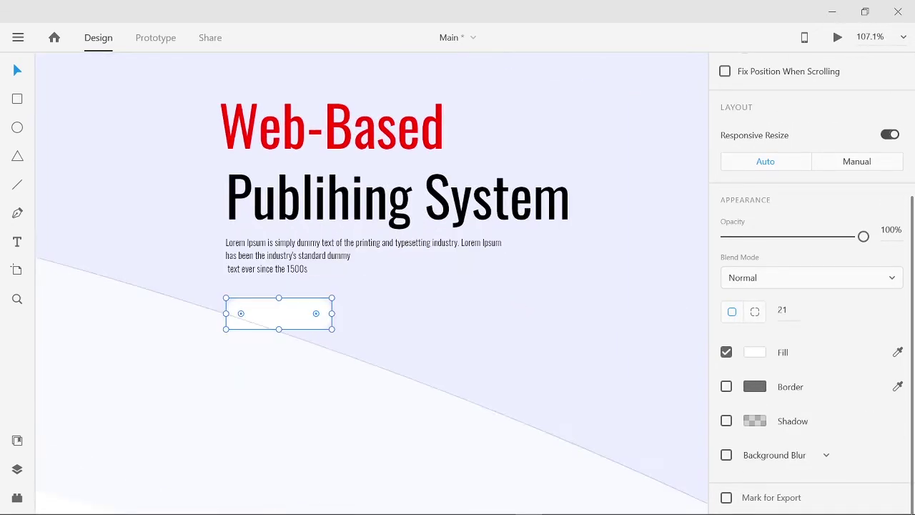
# Add the label "More" in size 14 Segoe UI Regular, centred on the rounded button.
pyautogui.press('t')
pyautogui.click(264, 310)
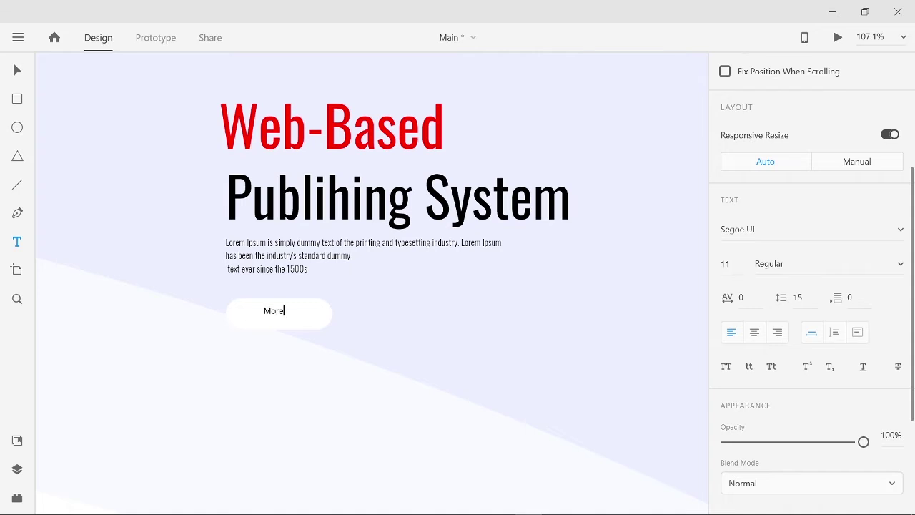
pyautogui.press('Escape')
pyautogui.click(277, 320)
# Fill the button with the saved dark purple document color and make its "More" label white.
pyautogui.click(17, 440)
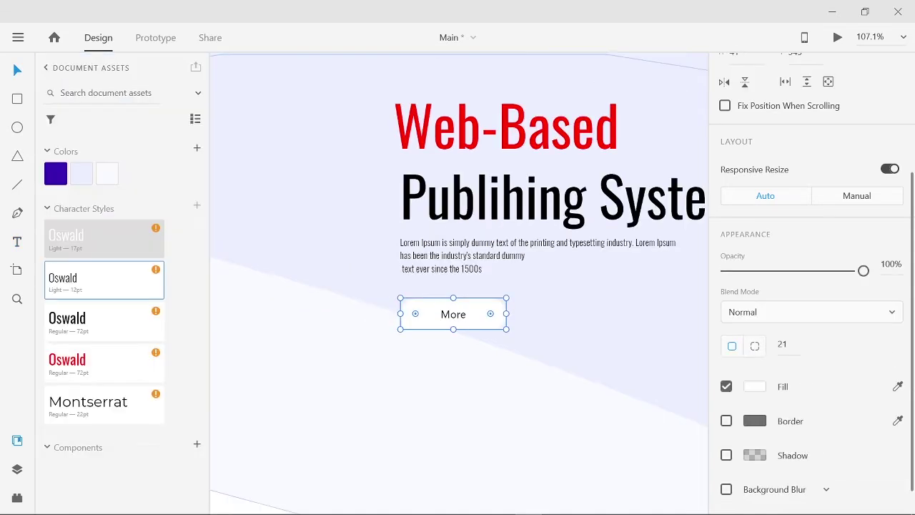
pyautogui.click(56, 173)
pyautogui.doubleClick(453, 314)
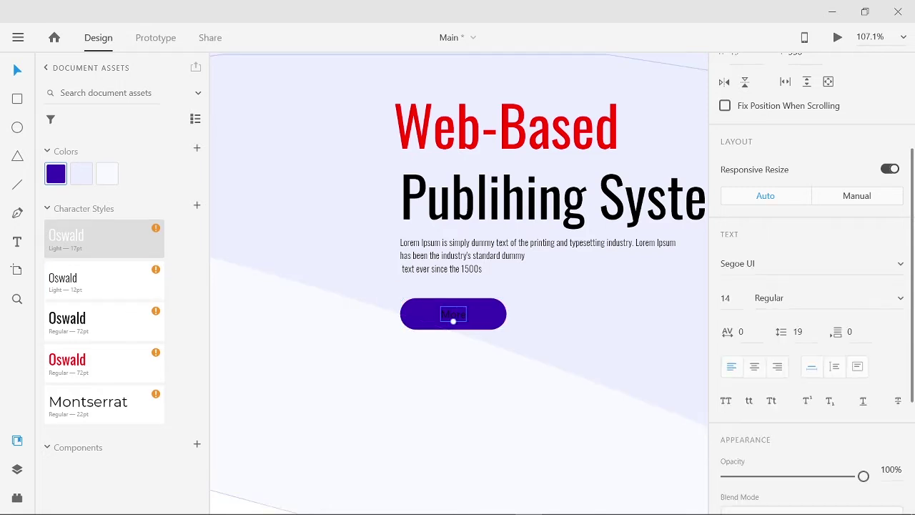
pyautogui.scroll(-3, 811, 322)
pyautogui.click(755, 409)
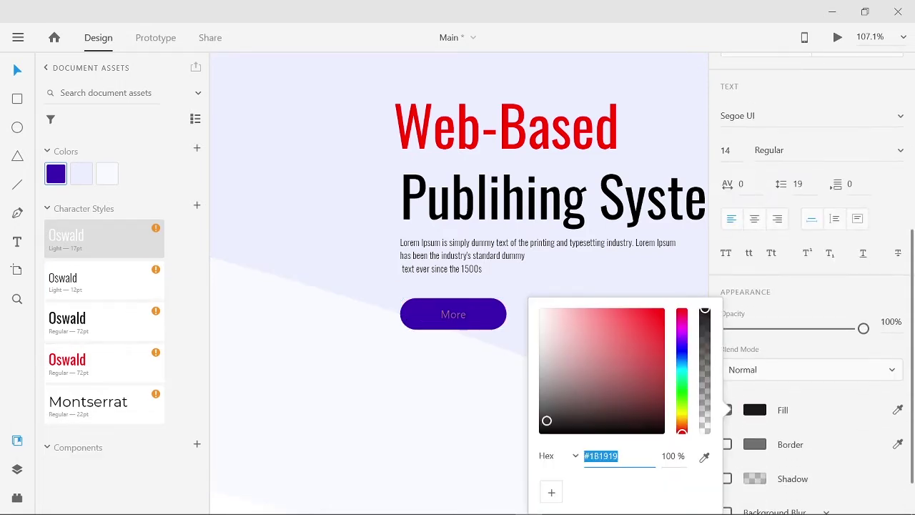
pyautogui.click(539, 307)
pyautogui.press('Escape')
pyautogui.hotkey('ctrl', 'y')
pyautogui.hotkey('ctrl', 'y')
pyautogui.click(453, 320)
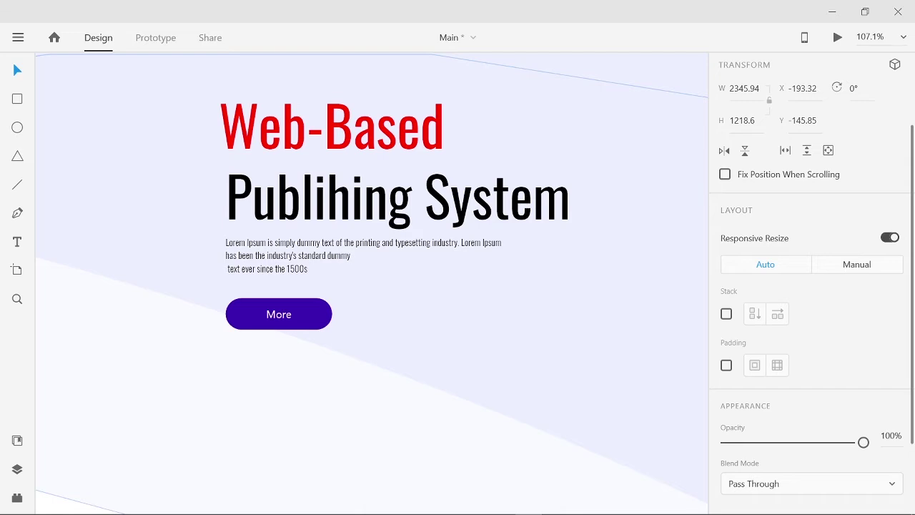
# Enlarge the team illustration to about 996 by 616 px and place it at about X 791, Y 131.
pyautogui.scroll(-5, 329, 427)
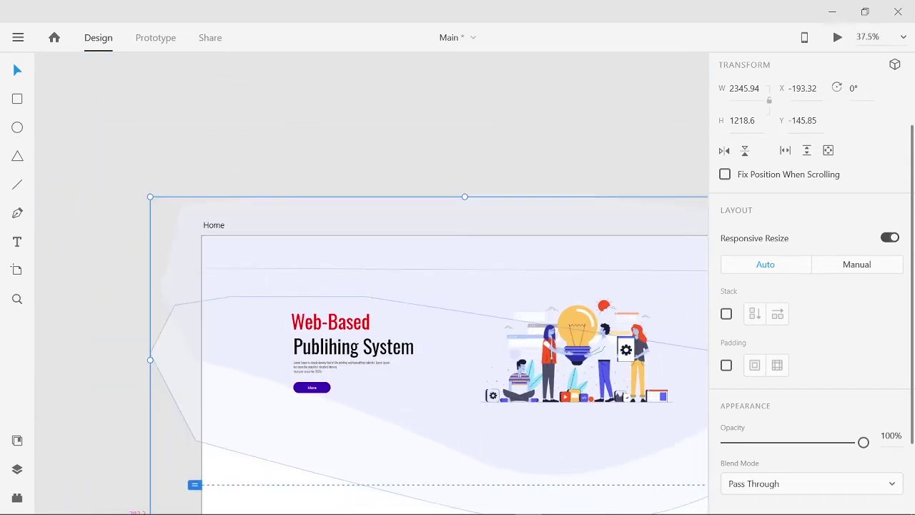
pyautogui.scroll(-1, 329, 428)
pyautogui.press('Escape')
pyautogui.hscroll(3, 329, 428)
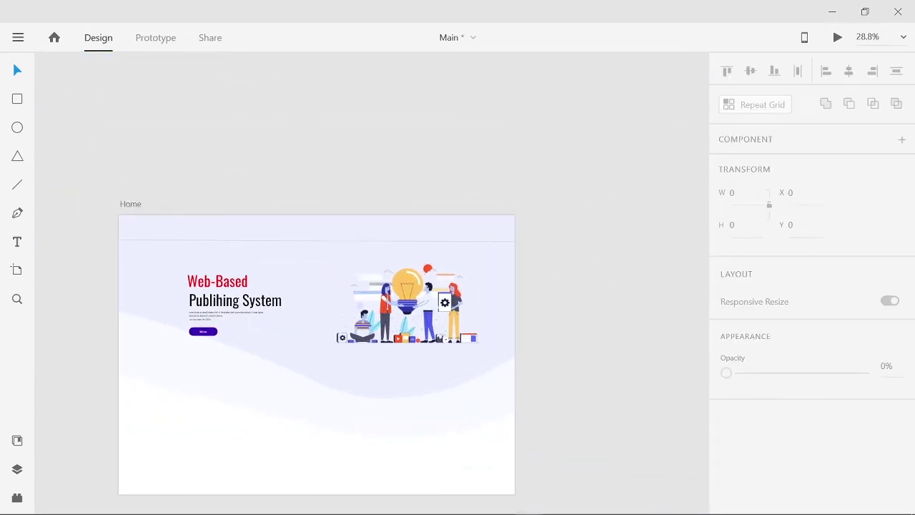
pyautogui.click(406, 304)
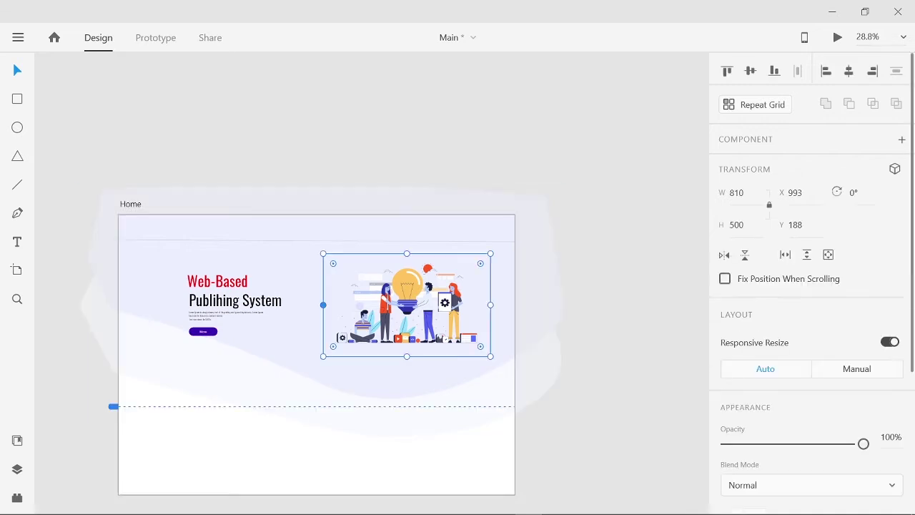
pyautogui.moveTo(323, 304); pyautogui.dragTo(284, 304)
pyautogui.moveTo(387, 304); pyautogui.dragTo(384, 304)
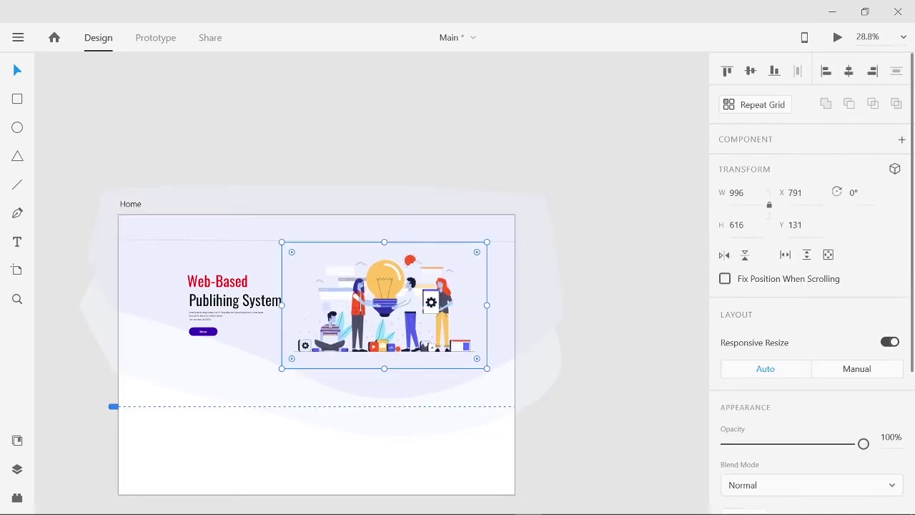
pyautogui.press('Escape')
pyautogui.scroll(-2, 316, 269)
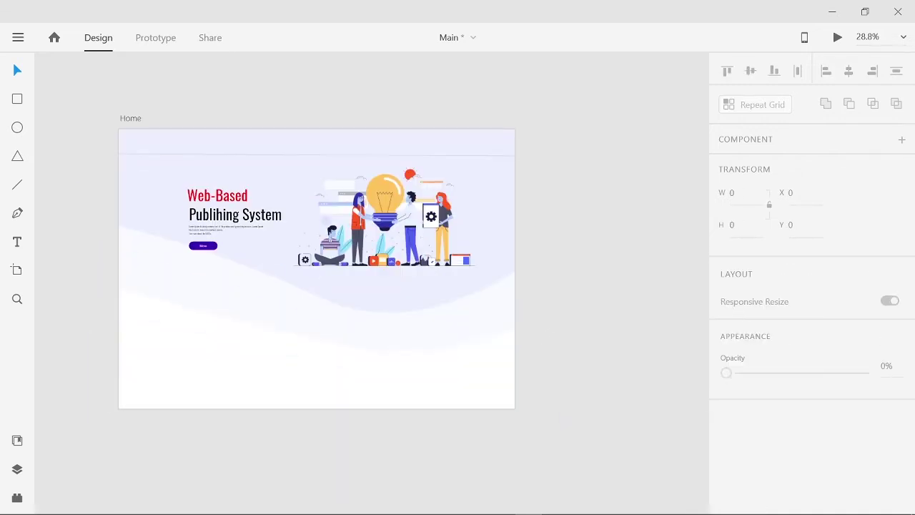
# Add the text "Logo" in the header strip above the "Web-Based" heading, fill it black and enlarge it.
pyautogui.scroll(3, 317, 321)
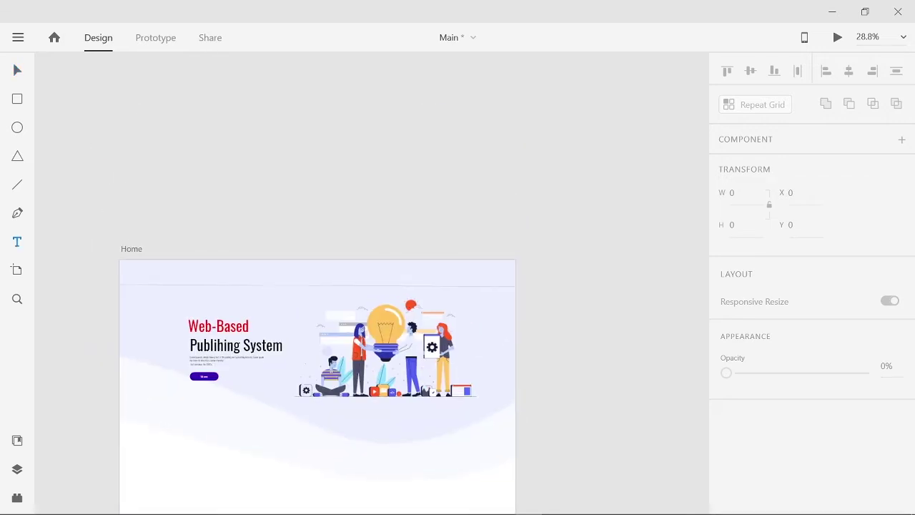
pyautogui.click(190, 276)
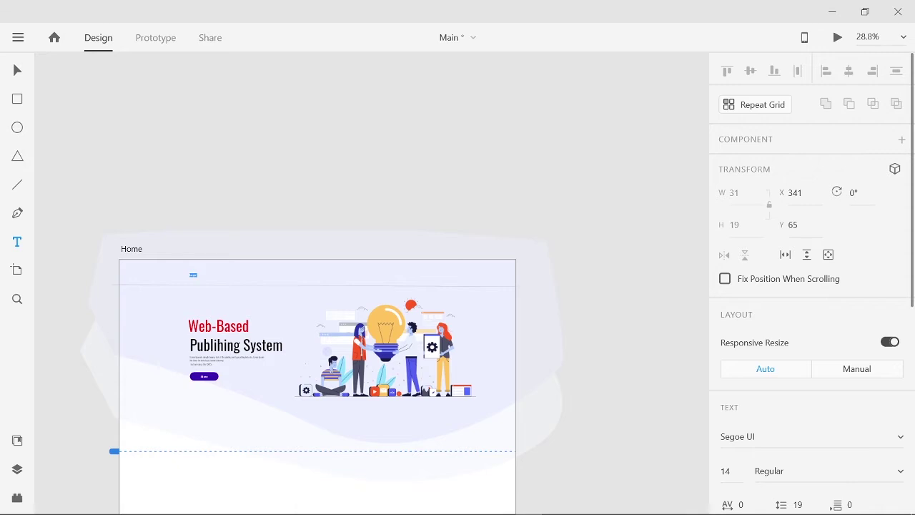
pyautogui.scroll(-5, 758, 351)
pyautogui.click(755, 351)
pyautogui.click(568, 377)
pyautogui.press('Escape')
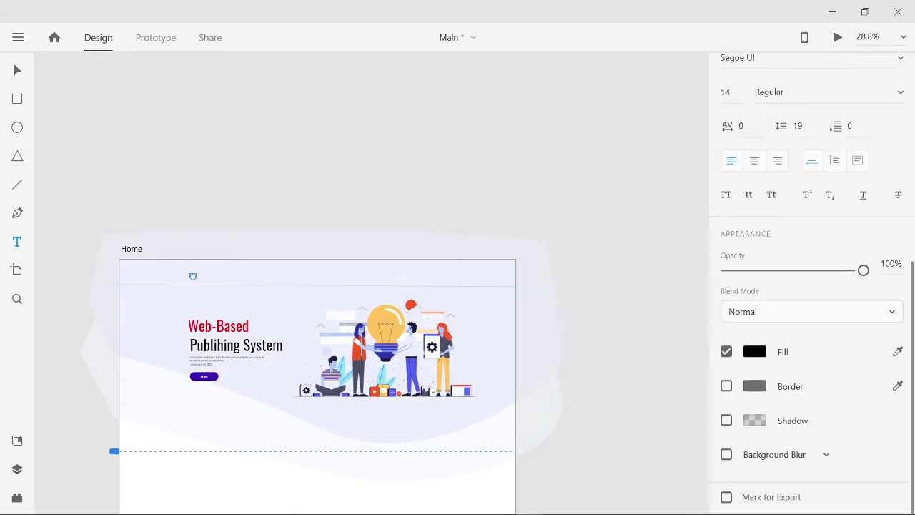
pyautogui.scroll(5, 757, 351)
pyautogui.scroll(1, 371, 336)
pyautogui.moveTo(193, 287); pyautogui.dragTo(198, 286)
pyautogui.press('Escape')
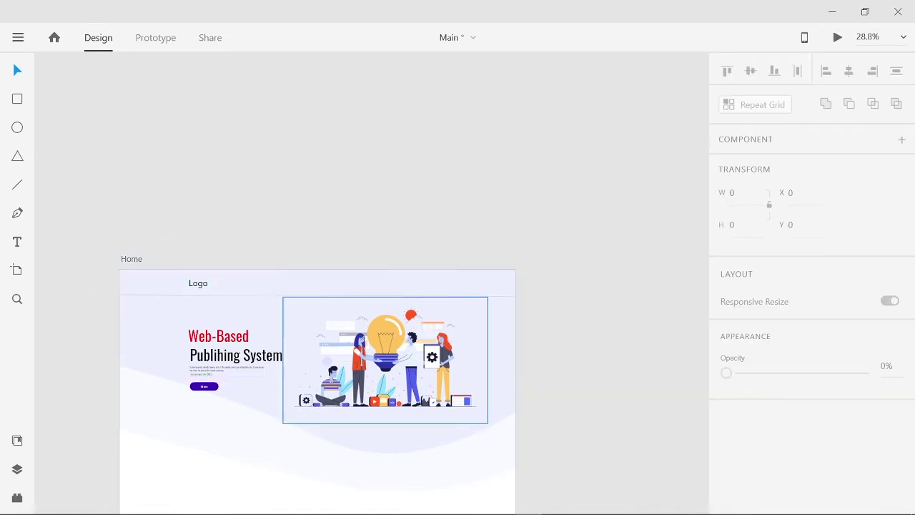
# Add the navigation text "Home Product About Contact" at size 21 in the header strip at about X 933, Y 53.
pyautogui.scroll(5, 380, 296)
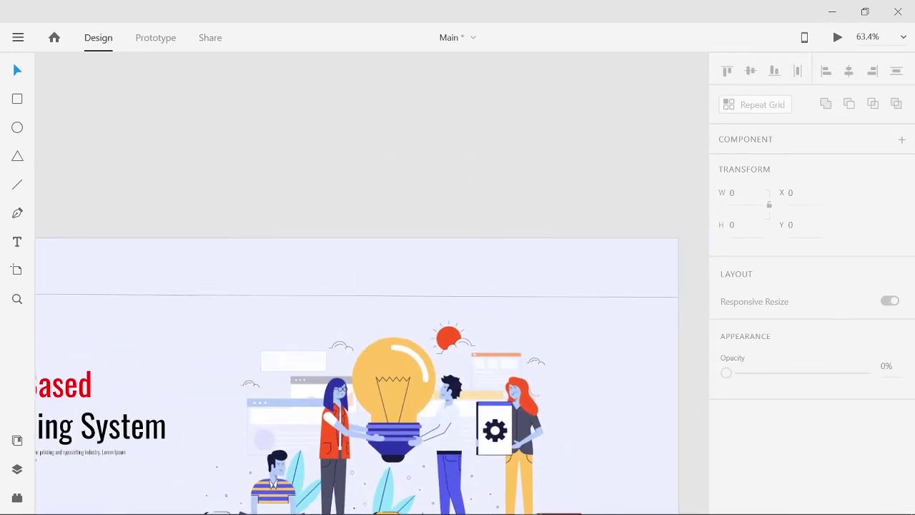
pyautogui.click(260, 267)
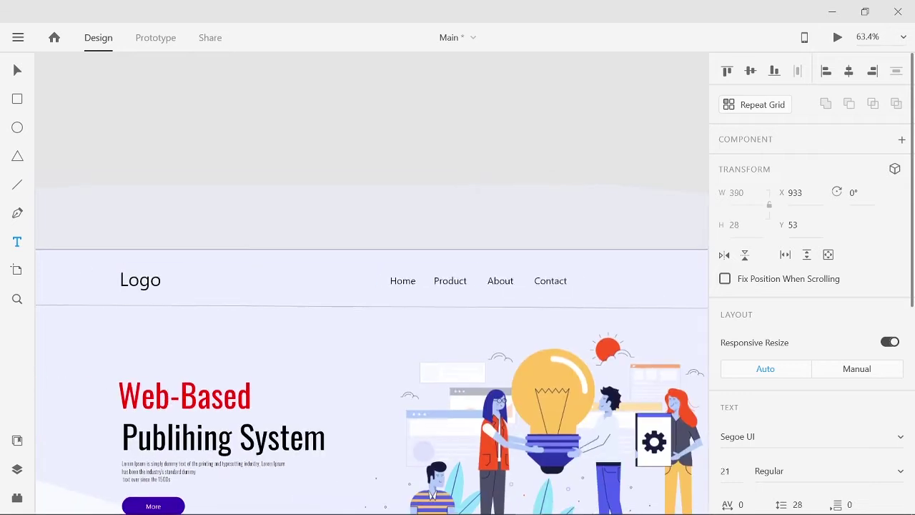
# Apply the saved Montserrat Regular 22pt character style to the "Home Product About Contact" navigation text.
pyautogui.moveTo(463, 284); pyautogui.dragTo(462, 279)
pyautogui.click(18, 439)
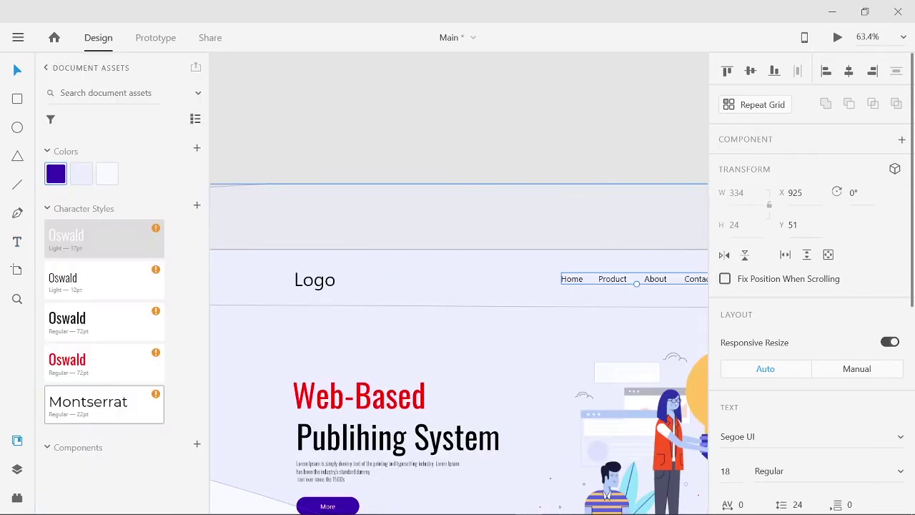
pyautogui.click(88, 402)
pyautogui.hotkey('ctrl', 'shift', 'y')
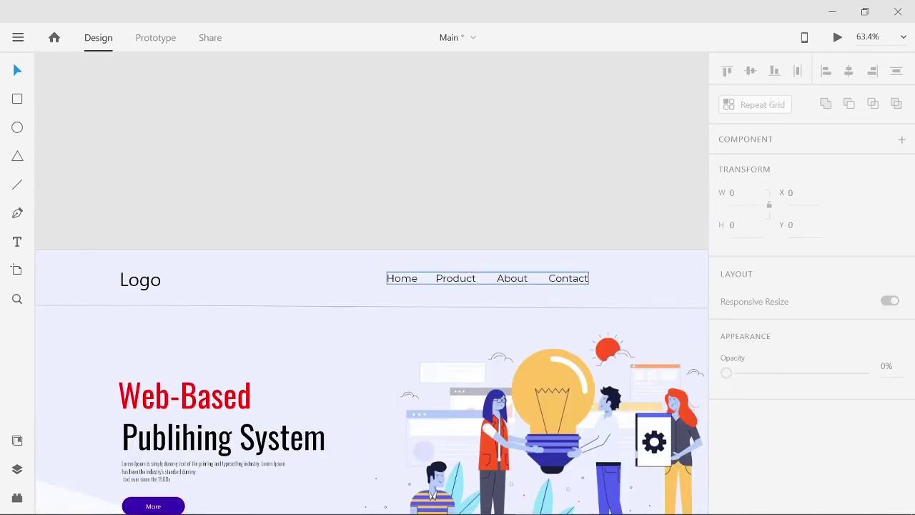
# Shift the navigation text toward the logo, keeping it inside the header strip.
pyautogui.moveTo(483, 278); pyautogui.dragTo(482, 278)
pyautogui.press('Escape')
pyautogui.hotkey('ctrl', '-')
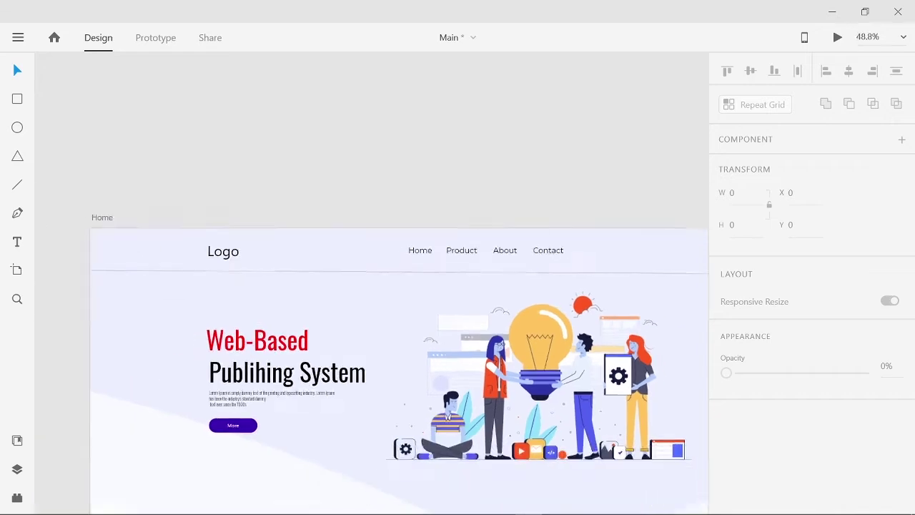
pyautogui.hscroll(5, 372, 358)
pyautogui.moveTo(351, 229); pyautogui.dragTo(322, 234)
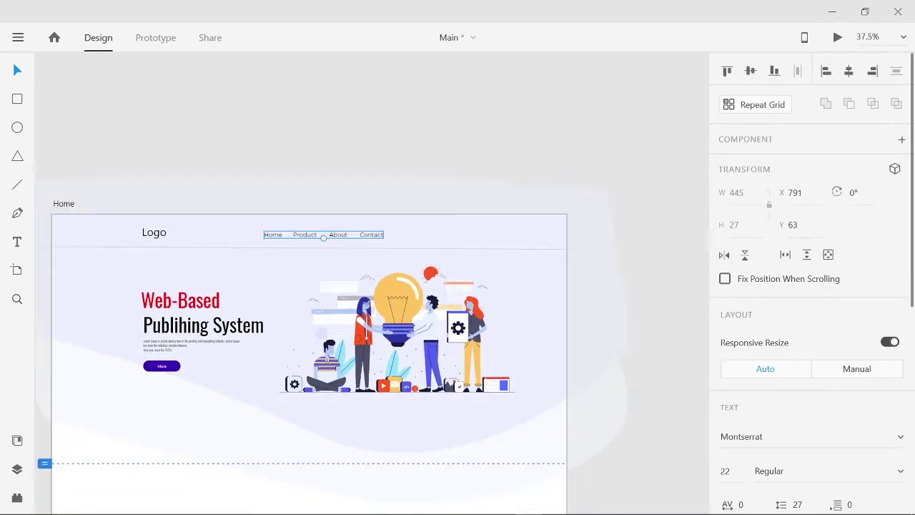
pyautogui.press('Escape')
# Import facebook.svg and magnifying-glass.svg from the 8-6-2021 folder into the design.
pyautogui.click(501, 504)
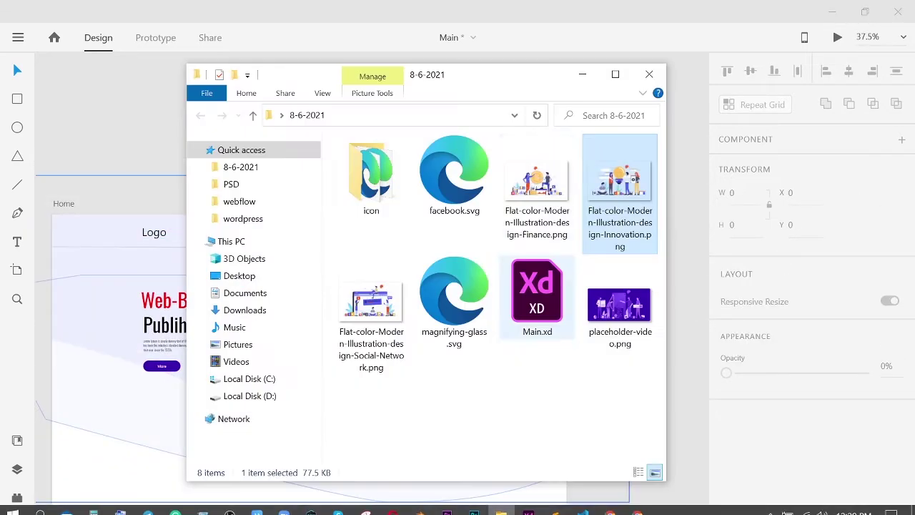
pyautogui.moveTo(453, 175); pyautogui.dragTo(178, 191)
pyautogui.moveTo(463, 331); pyautogui.dragTo(67, 105)
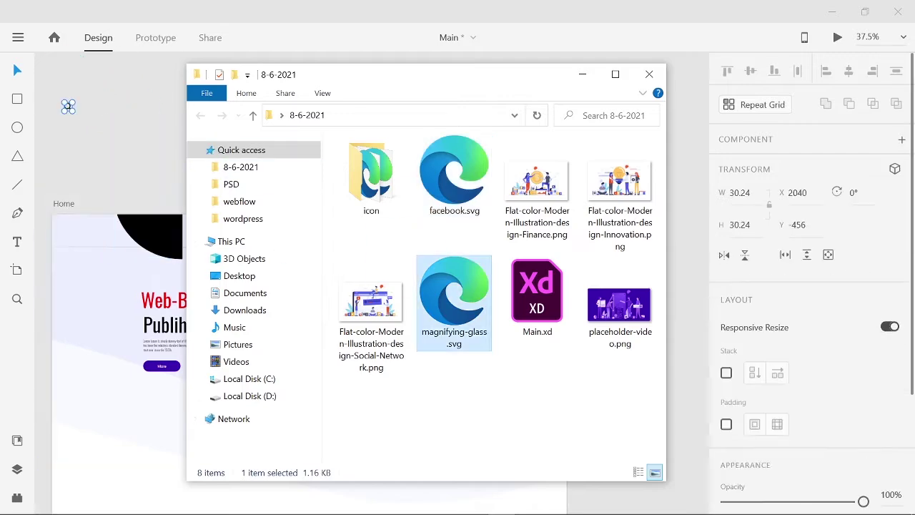
pyautogui.moveTo(236, 372); pyautogui.dragTo(125, 400)
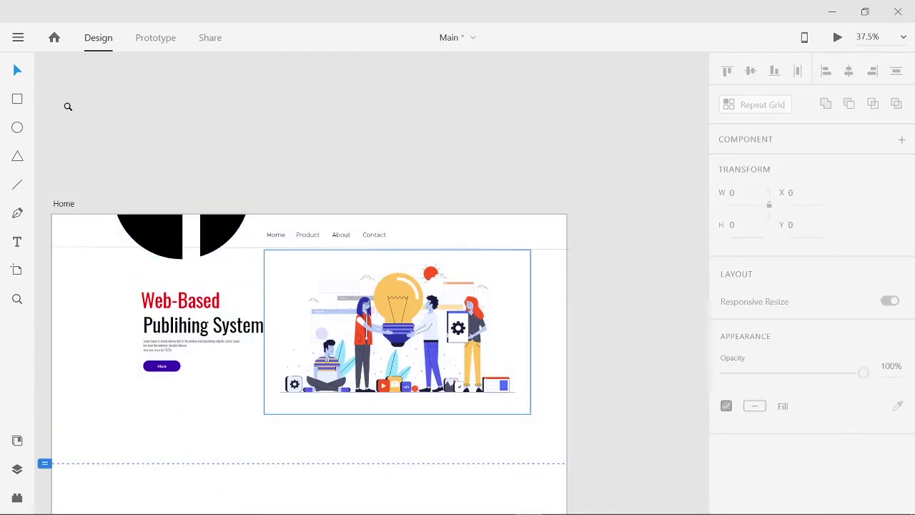
# Shrink the oversized Facebook icon and place it in the header after "Contact".
pyautogui.click(181, 189)
pyautogui.moveTo(181, 189); pyautogui.dragTo(359, 317)
pyautogui.moveTo(291, 248); pyautogui.dragTo(412, 234)
pyautogui.press('Escape')
# Move the magnifying glass icon from the pasteboard into the header, just after the Facebook icon.
pyautogui.click(68, 107)
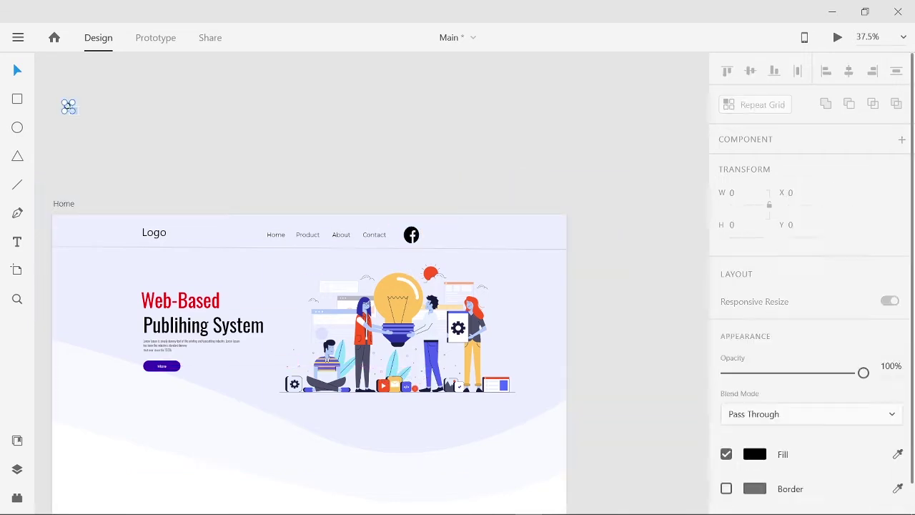
pyautogui.press('z')
pyautogui.moveTo(68, 107); pyautogui.dragTo(362, 239)
pyautogui.hscroll(3, 372, 286)
pyautogui.hscroll(5, 372, 286)
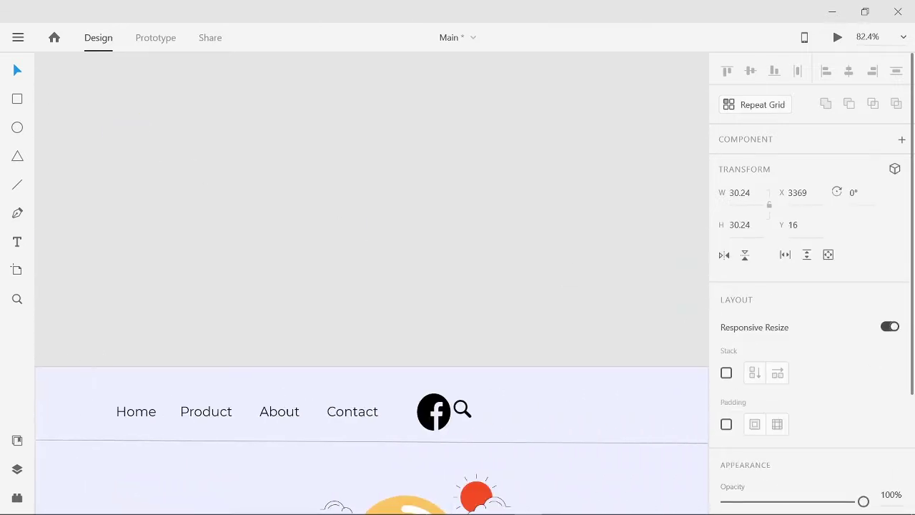
pyautogui.moveTo(460, 409); pyautogui.dragTo(491, 413)
# Scale down the Facebook and magnifying glass icons and line them up side by side with the navigation text.
pyautogui.click(433, 407)
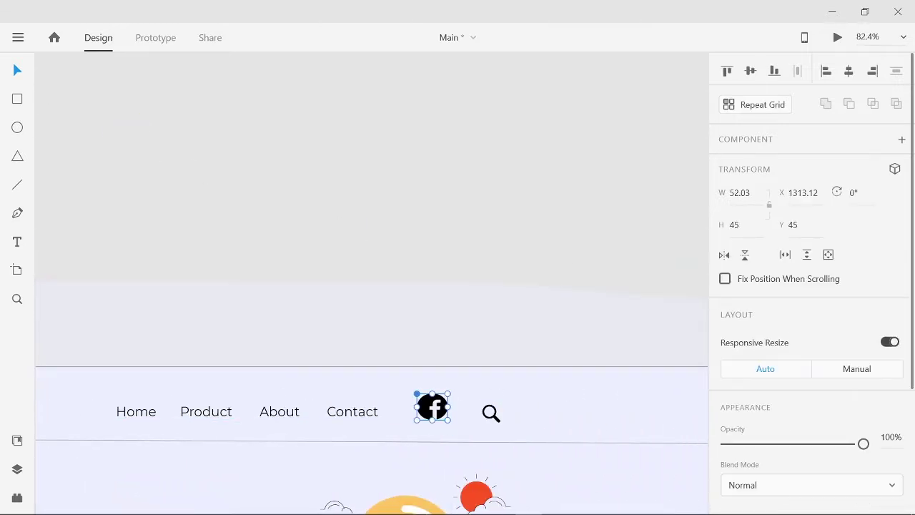
pyautogui.moveTo(416, 391); pyautogui.dragTo(482, 411)
pyautogui.click(472, 429)
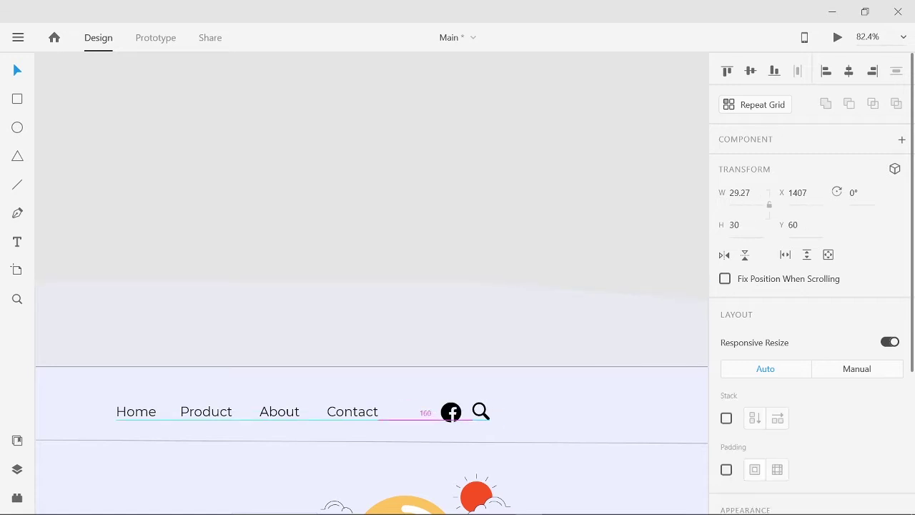
pyautogui.press('Escape')
pyautogui.click(286, 280)
pyautogui.click(481, 412)
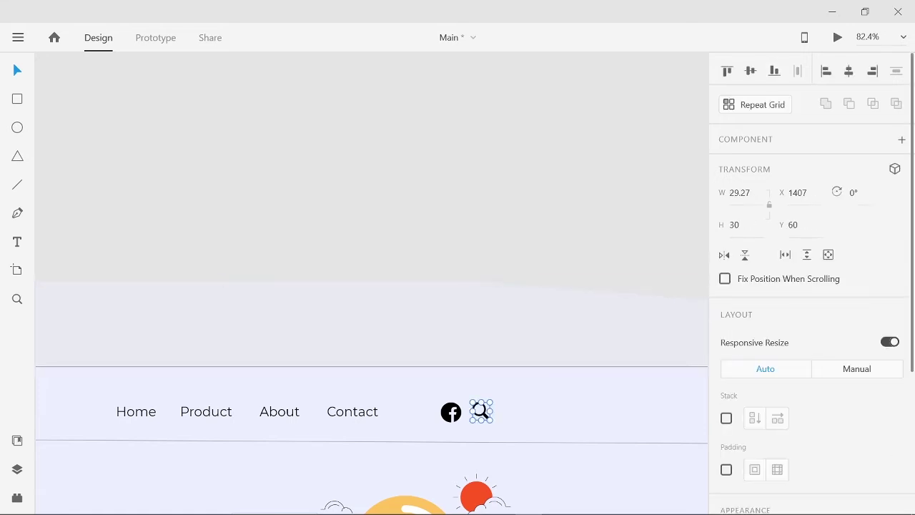
pyautogui.moveTo(481, 412); pyautogui.dragTo(480, 412)
pyautogui.press('Escape')
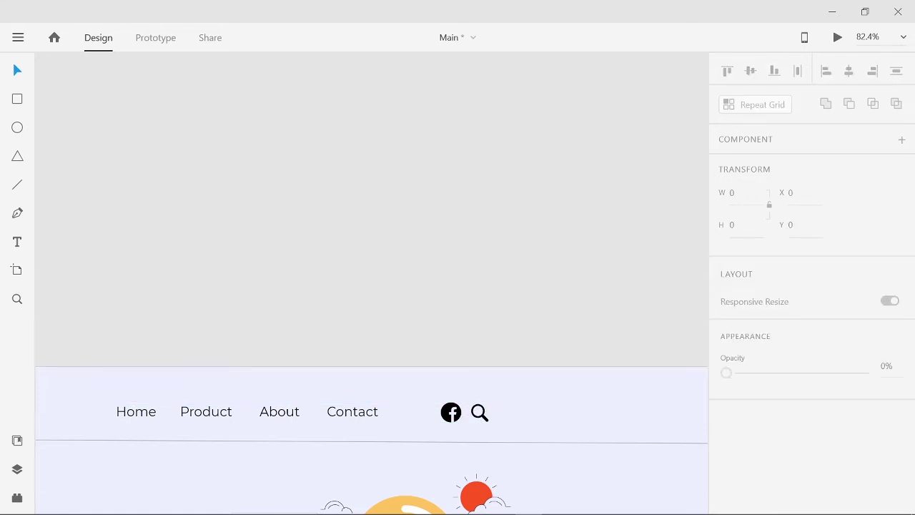
# Move the magnifying glass slightly farther away from the Facebook icon along the header.
pyautogui.hotkey('ctrl', '0')
pyautogui.scroll(-2, 375, 258)
pyautogui.click(420, 336)
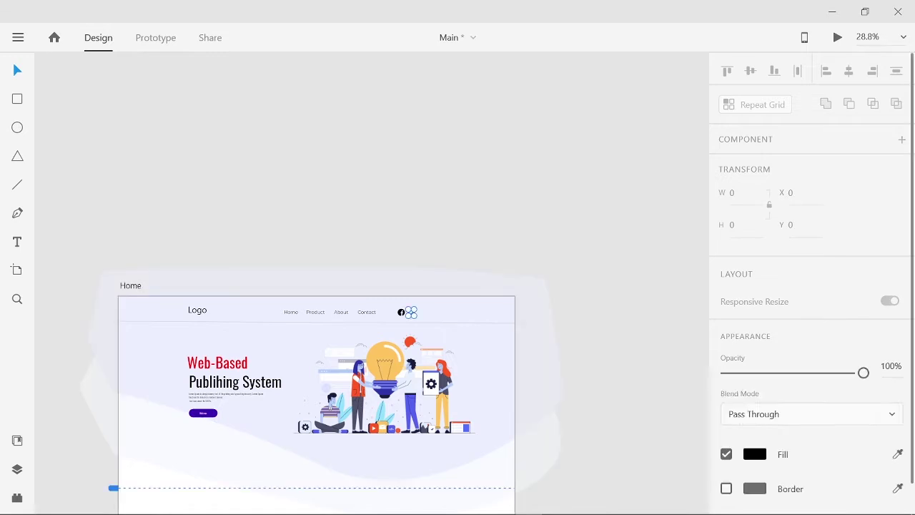
pyautogui.moveTo(421, 328); pyautogui.dragTo(428, 328)
pyautogui.press('Escape')
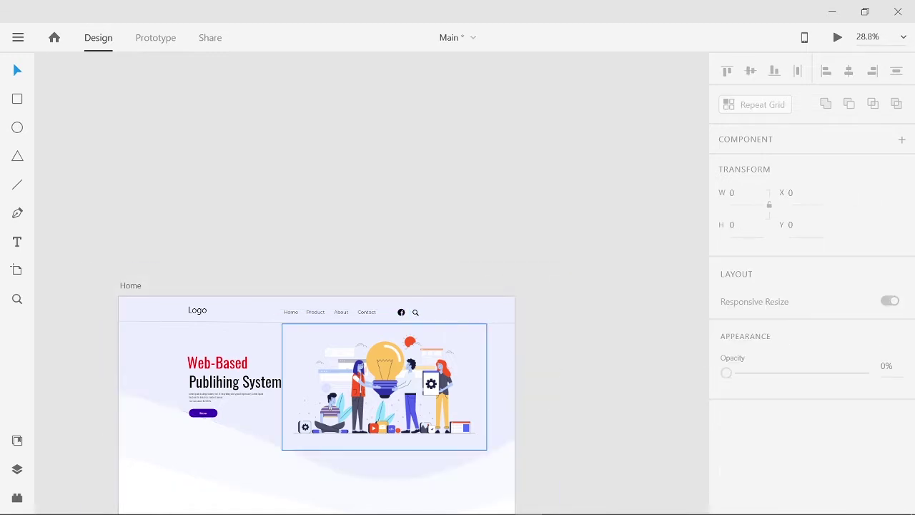
# Extend the Home artboard downward to a height of about 2904 px.
pyautogui.scroll(-5, 372, 286)
pyautogui.click(123, 63)
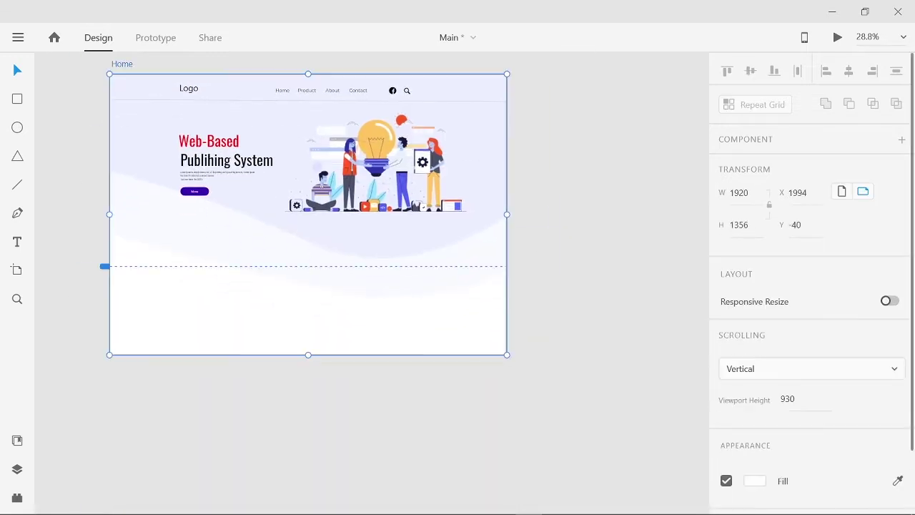
pyautogui.moveTo(309, 494); pyautogui.dragTo(308, 513)
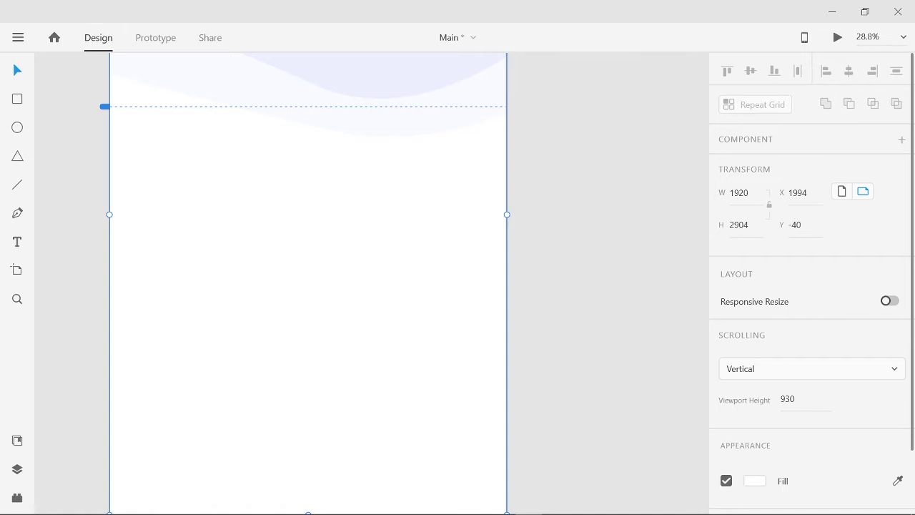
pyautogui.press('Escape')
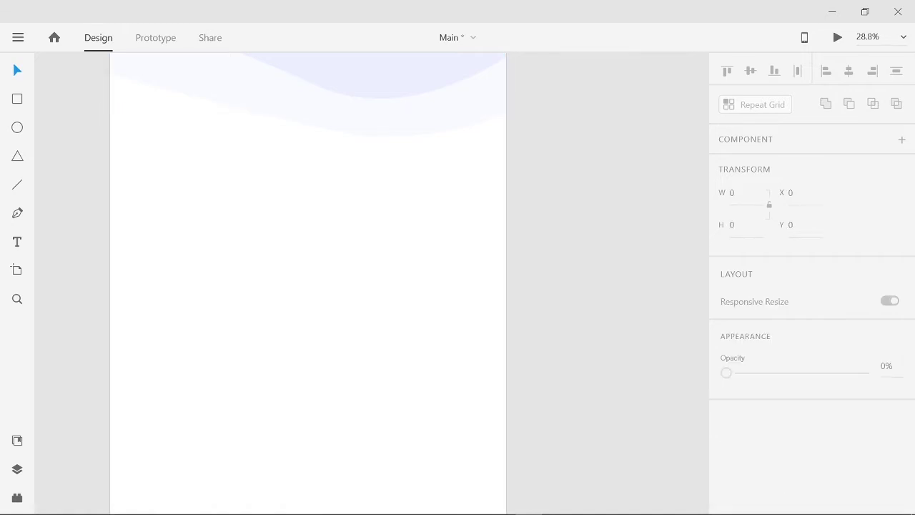
# Add the text "Create" on the blank area below the curved background and set its size to 103.
pyautogui.scroll(2, 307, 286)
pyautogui.press('t')
pyautogui.click(258, 227)
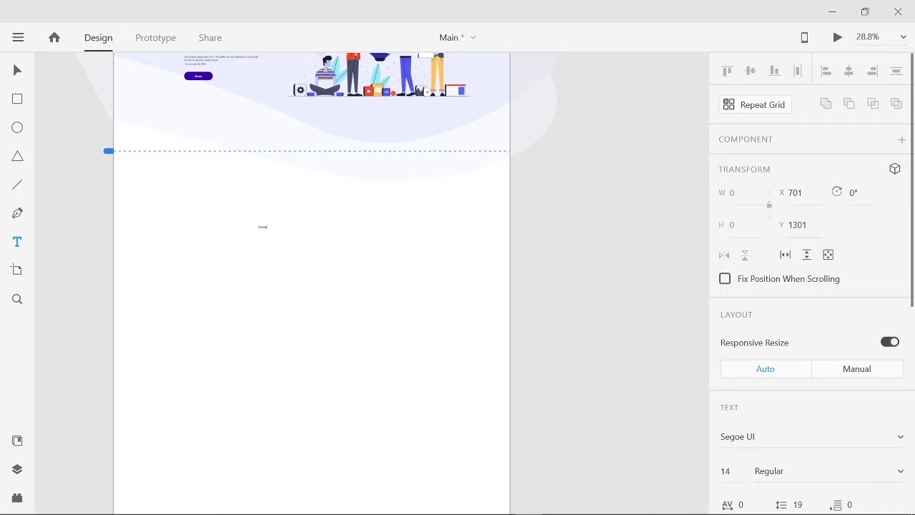
pyautogui.write('Create')
pyautogui.press('Escape')
pyautogui.write('103')
pyautogui.press('Return')
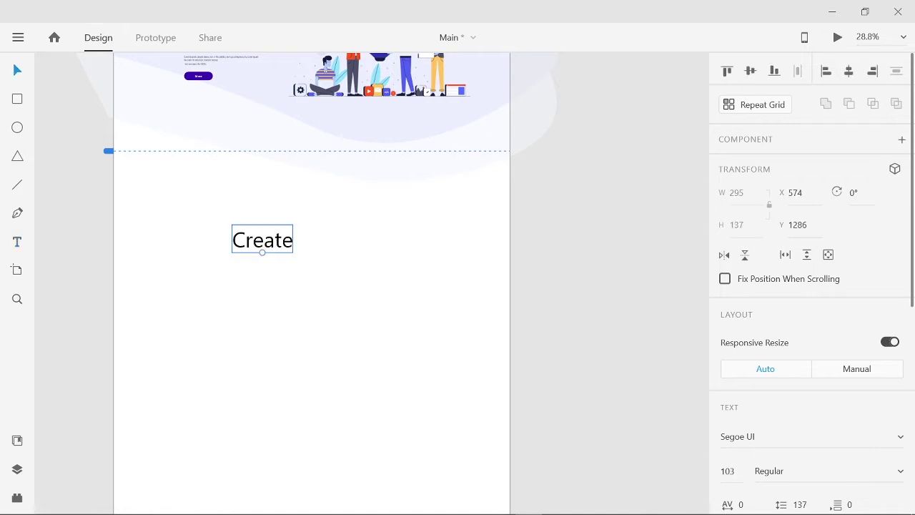
# Move the "Create" text up, extend it to "Create And Track Content" and set its size to 77.
pyautogui.moveTo(262, 240); pyautogui.dragTo(255, 207)
pyautogui.press('Return')
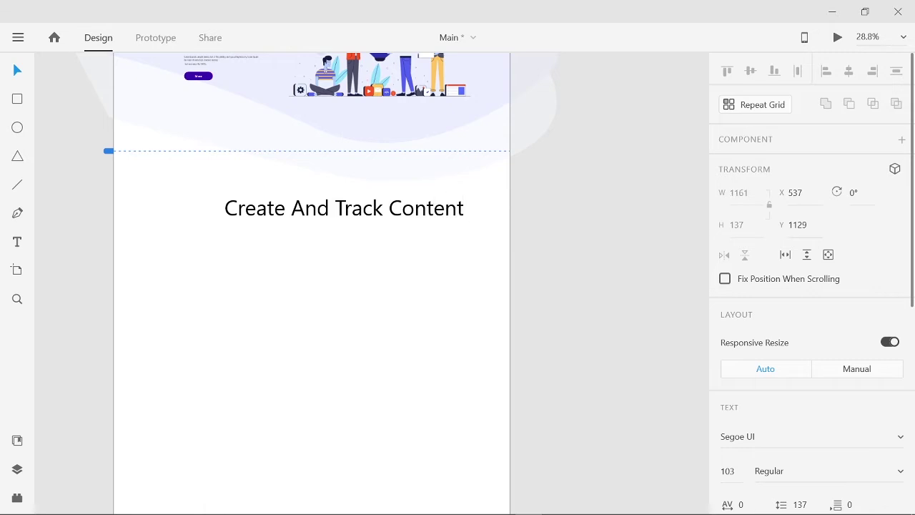
pyautogui.press('Escape')
pyautogui.write('77')
pyautogui.press('Return')
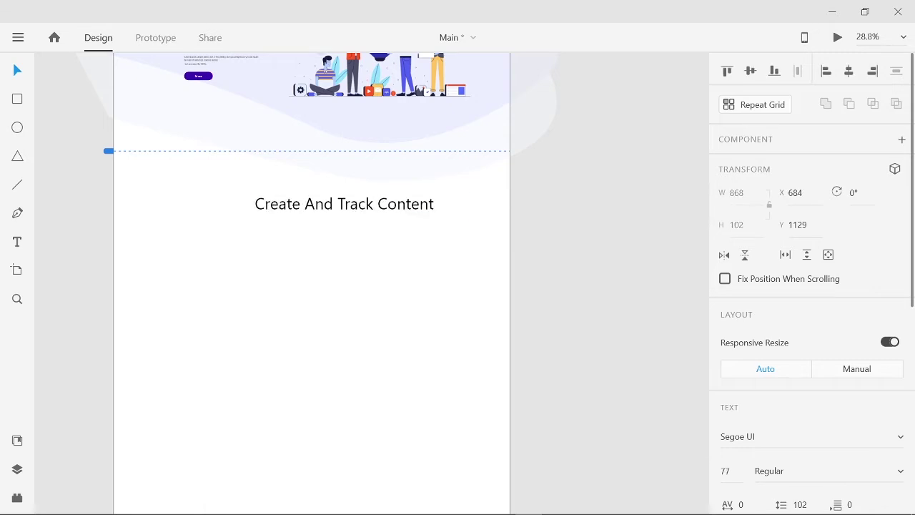
# Apply the saved black Oswald Regular 72pt style to "Create And Track Content" and place it at about X 625, Y 1196.
pyautogui.scroll(3, 371, 286)
pyautogui.hscroll(-2, 372, 286)
pyautogui.moveTo(430, 357); pyautogui.dragTo(395, 362)
pyautogui.hotkey('ctrl', 'y')
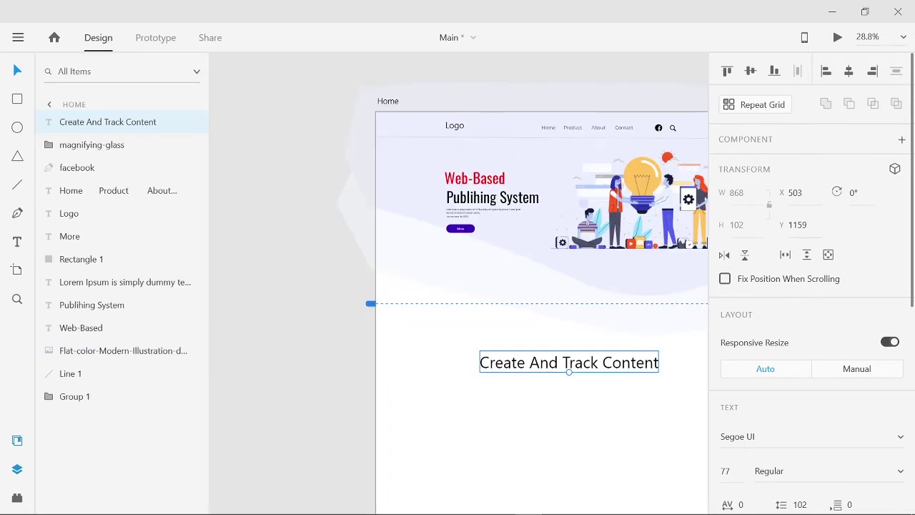
pyautogui.hotkey('ctrl', 'shift', 'y')
pyautogui.click(104, 321)
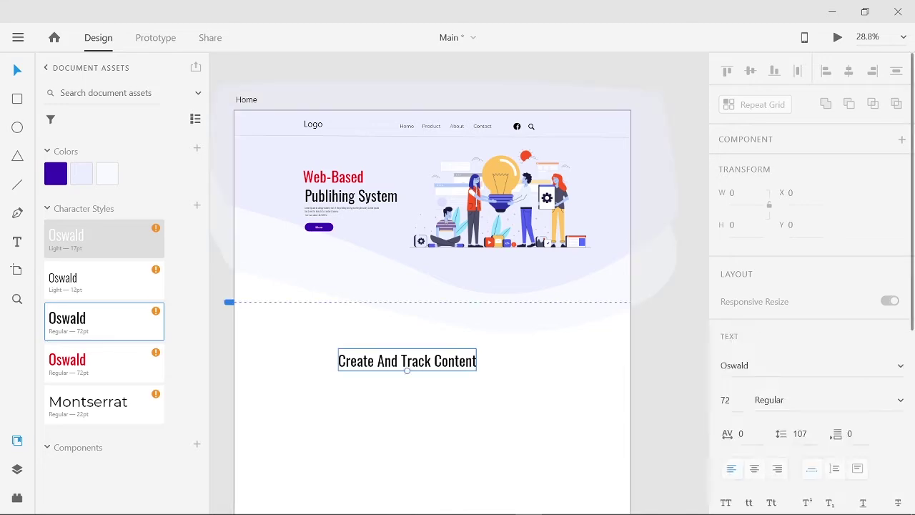
pyautogui.moveTo(407, 361); pyautogui.dragTo(431, 367)
pyautogui.scroll(-5, 432, 367)
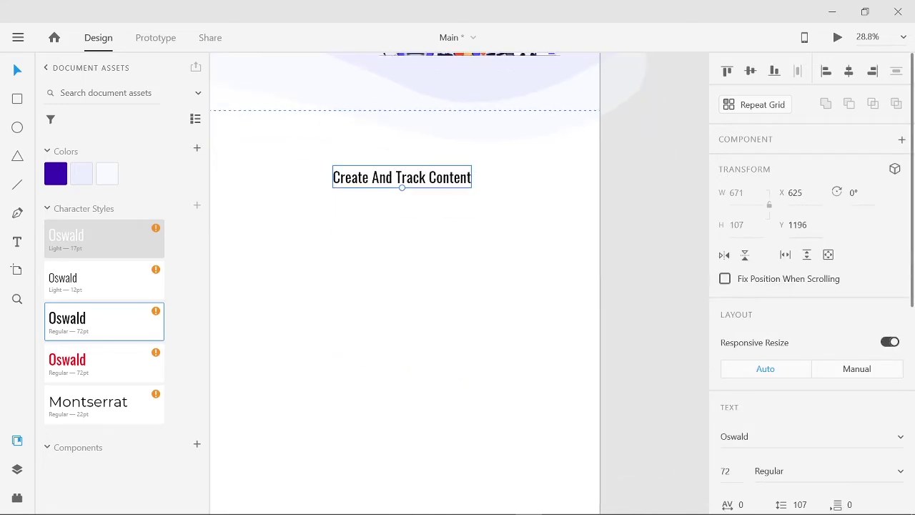
pyautogui.click(654, 236)
# Import icon.svg, second.svg and third.svg from the icon folder onto the pasteboard beside the Home artboard.
pyautogui.hotkey('ctrl', 'y')
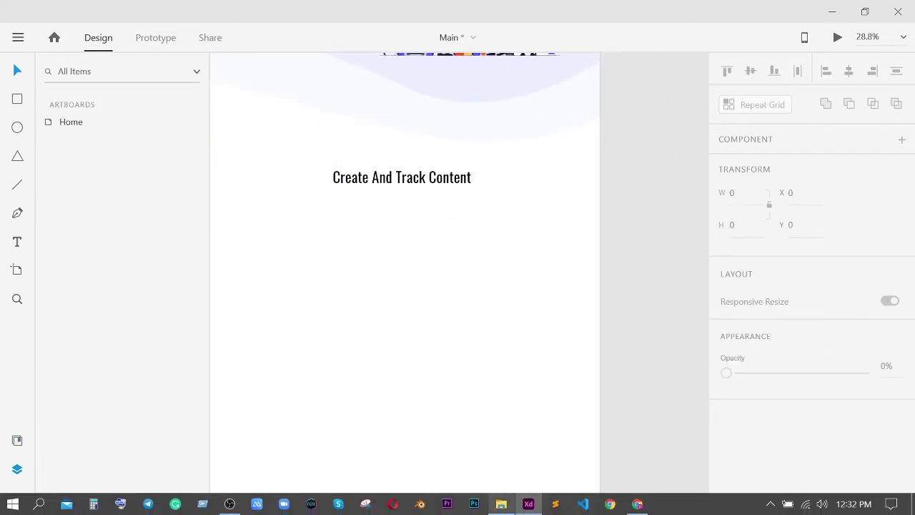
pyautogui.click(501, 504)
pyautogui.doubleClick(371, 175)
pyautogui.hotkey('ctrl', 'a')
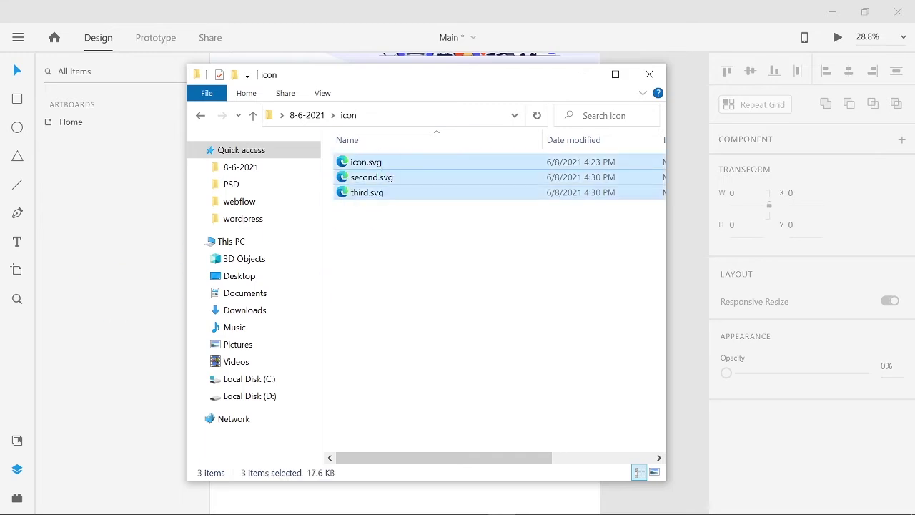
pyautogui.moveTo(349, 79); pyautogui.dragTo(766, 134)
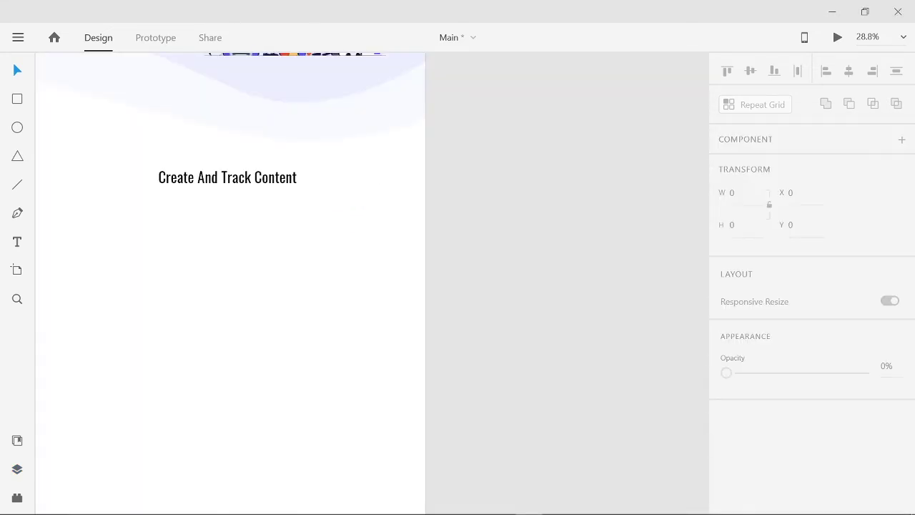
pyautogui.click(501, 504)
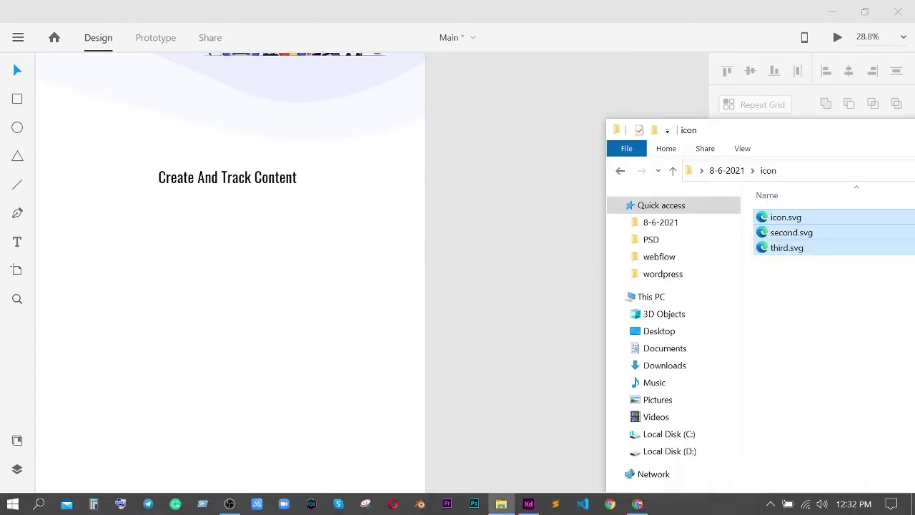
pyautogui.hotkey('ctrl', 'a')
pyautogui.moveTo(786, 216); pyautogui.dragTo(556, 289)
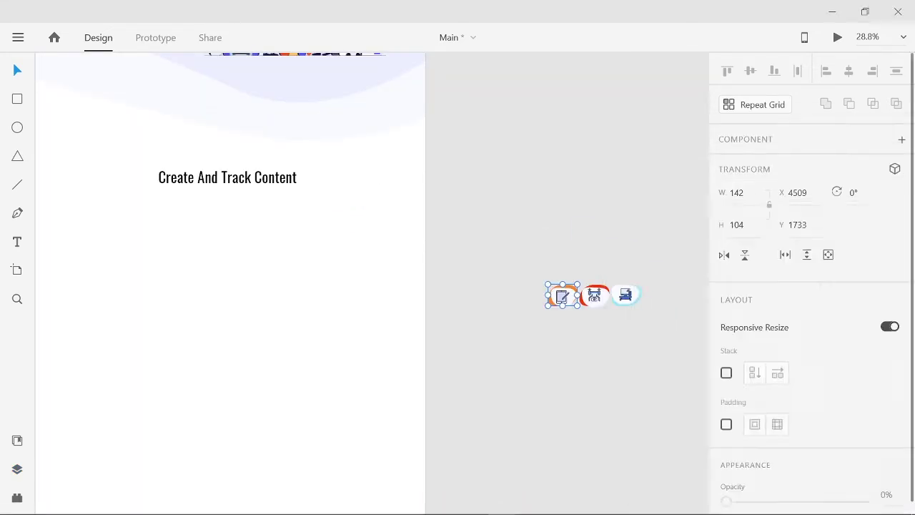
# Spread the orange, light blue and red icons in an evenly spaced row below the "Create And Track Content" heading.
pyautogui.hscroll(-3, 372, 286)
pyautogui.moveTo(627, 296); pyautogui.dragTo(192, 242)
pyautogui.moveTo(691, 296); pyautogui.dragTo(272, 239)
pyautogui.moveTo(659, 295); pyautogui.dragTo(377, 237)
pyautogui.moveTo(272, 239); pyautogui.dragTo(286, 237)
pyautogui.moveTo(192, 243); pyautogui.dragTo(198, 243)
# Reduce the size of the "Create And Track Content" heading and align the orange icon level with the other two.
pyautogui.click(292, 178)
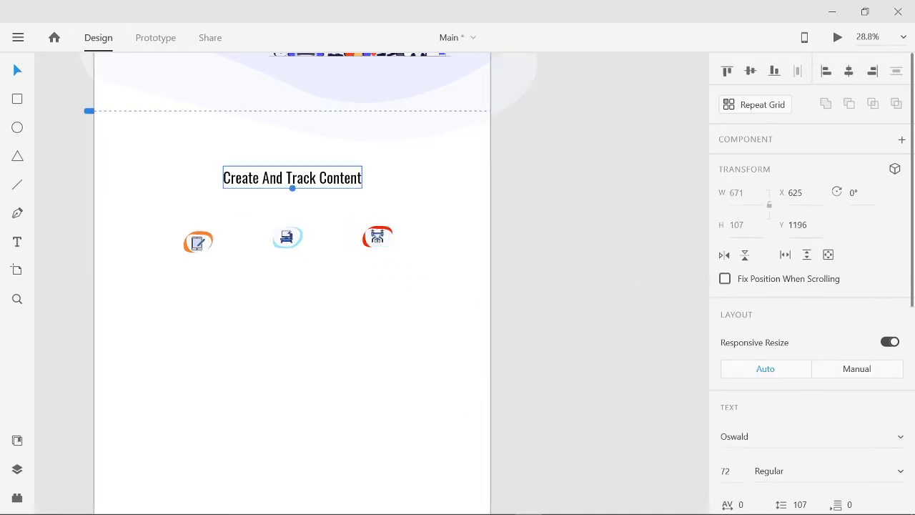
pyautogui.moveTo(292, 188); pyautogui.dragTo(292, 190)
pyautogui.moveTo(198, 243); pyautogui.dragTo(198, 237)
pyautogui.click(270, 351)
pyautogui.scroll(-1, 324, 282)
pyautogui.scroll(3, 324, 282)
pyautogui.scroll(-4, 324, 282)
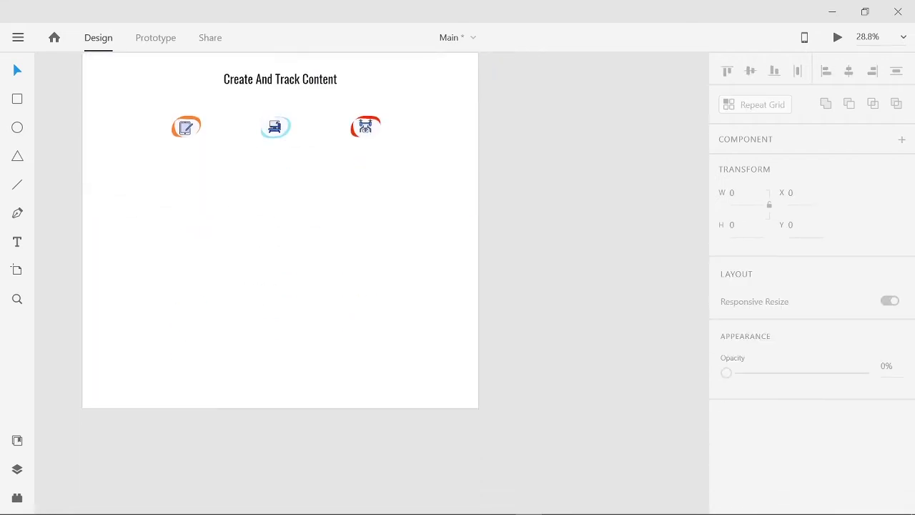
# Add the caption "Web Content Management" as a text line centred below the orange icon.
pyautogui.scroll(2, 324, 281)
pyautogui.scroll(3, 309, 284)
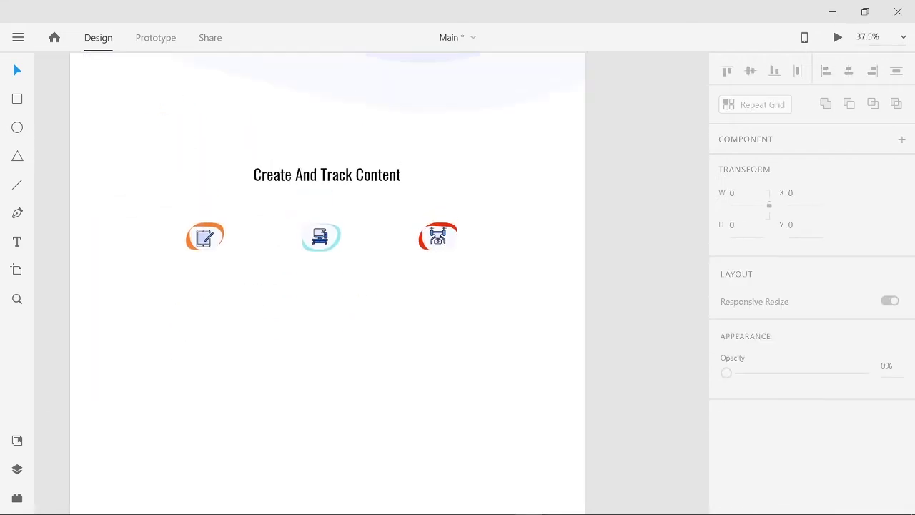
pyautogui.click(168, 289)
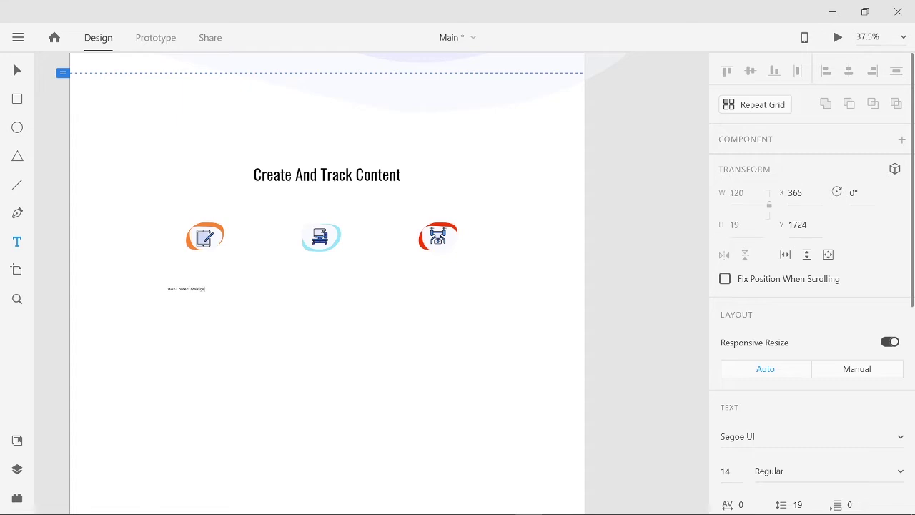
pyautogui.press('Escape')
pyautogui.moveTo(190, 293); pyautogui.dragTo(205, 268)
# Format the "Web Content Management" caption in PT Sans Bold at size 35 and keep it centred below the orange icon.
pyautogui.click(808, 165)
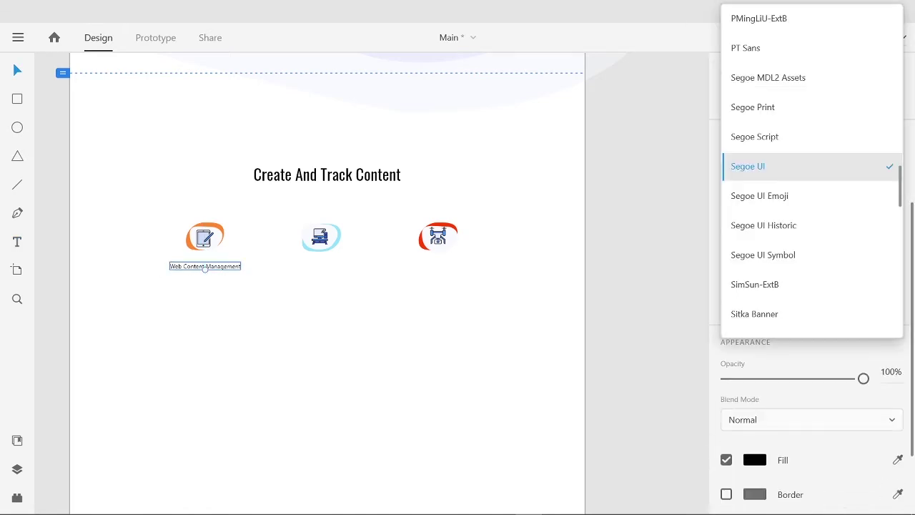
pyautogui.scroll(2, 787, 108)
pyautogui.click(758, 137)
pyautogui.hotkey('ctrl', 'b')
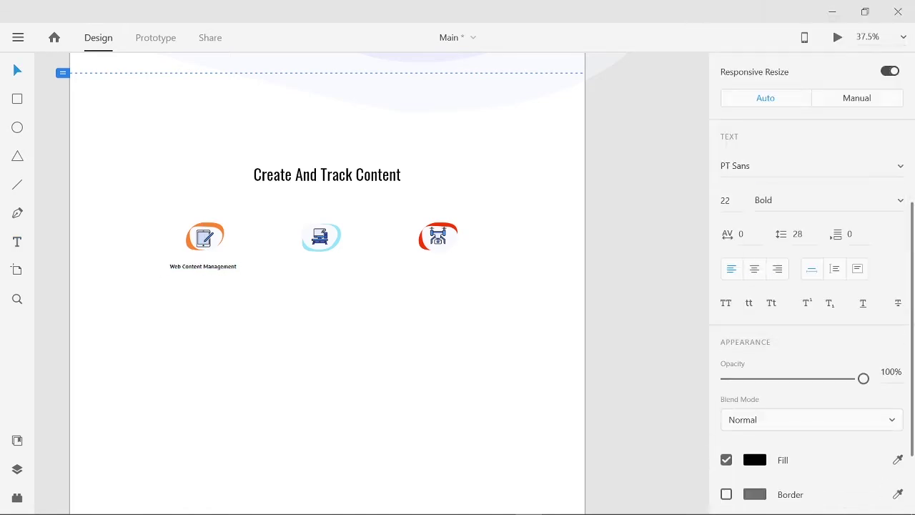
pyautogui.hotkey('ctrl', 'shift', '.')
pyautogui.moveTo(204, 267); pyautogui.dragTo(200, 266)
pyautogui.press('Escape')
# Widen the icon row by moving the orange icon with its caption outward and shifting the red icon outward on the other side.
pyautogui.moveTo(143, 216); pyautogui.dragTo(225, 286)
pyautogui.moveTo(204, 239); pyautogui.dragTo(183, 239)
pyautogui.press('Escape')
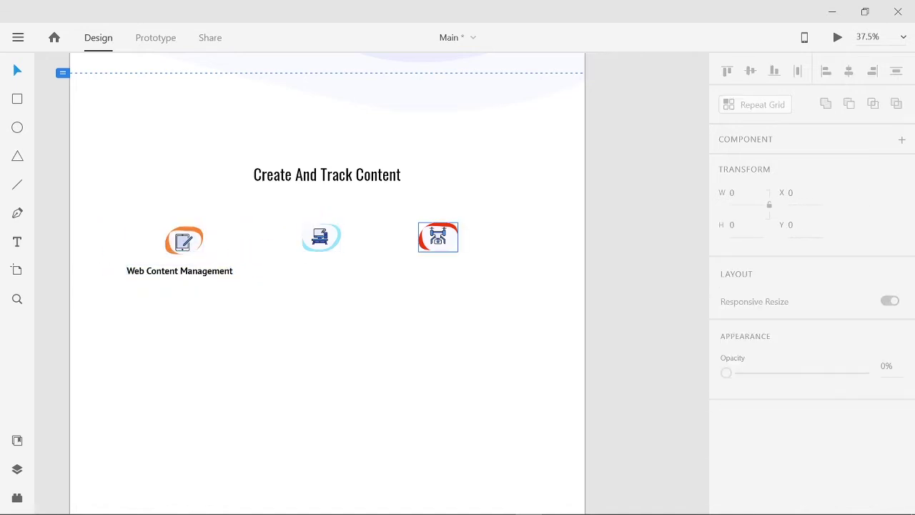
pyautogui.moveTo(438, 237); pyautogui.dragTo(459, 237)
pyautogui.press('Escape')
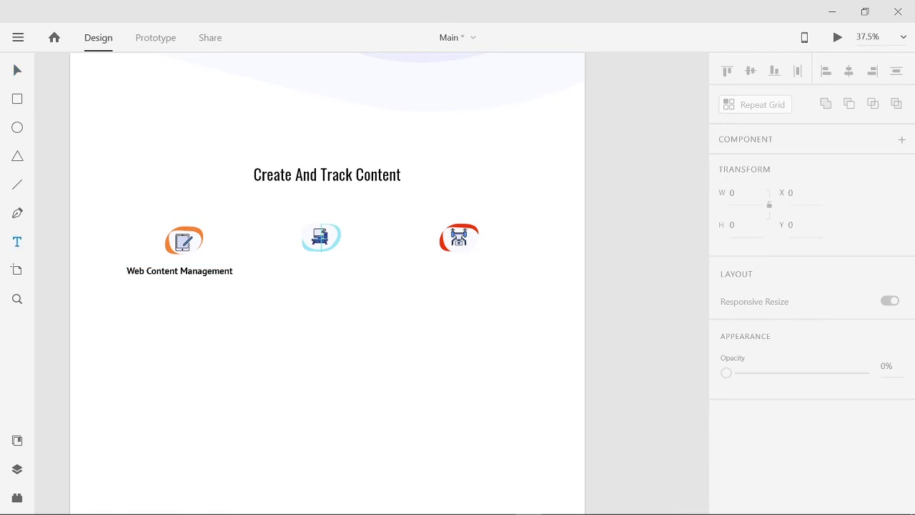
# Copy the hero section's Lorem Ipsum paragraph and place it as new text below the "Web Content Management" caption.
pyautogui.scroll(5, 321, 237)
pyautogui.doubleClick(202, 182)
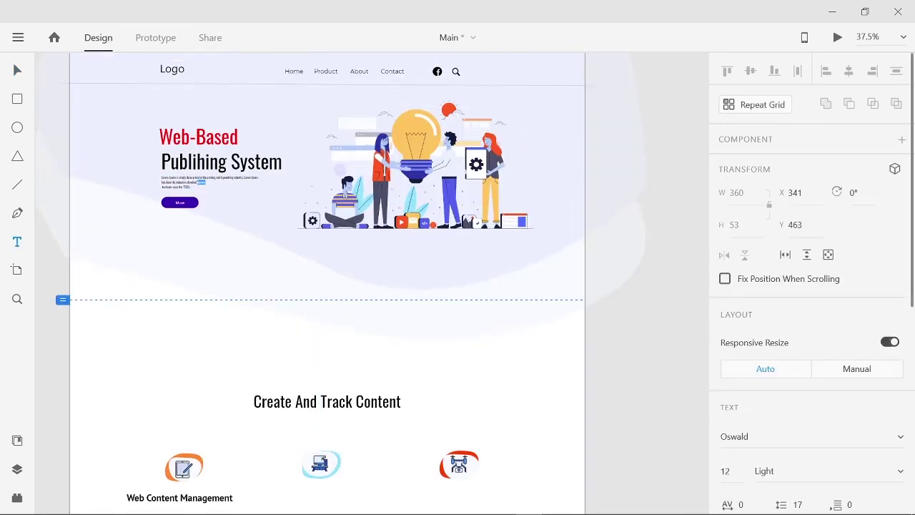
pyautogui.hotkey('ctrl', 'a')
pyautogui.scroll(-5, 326, 286)
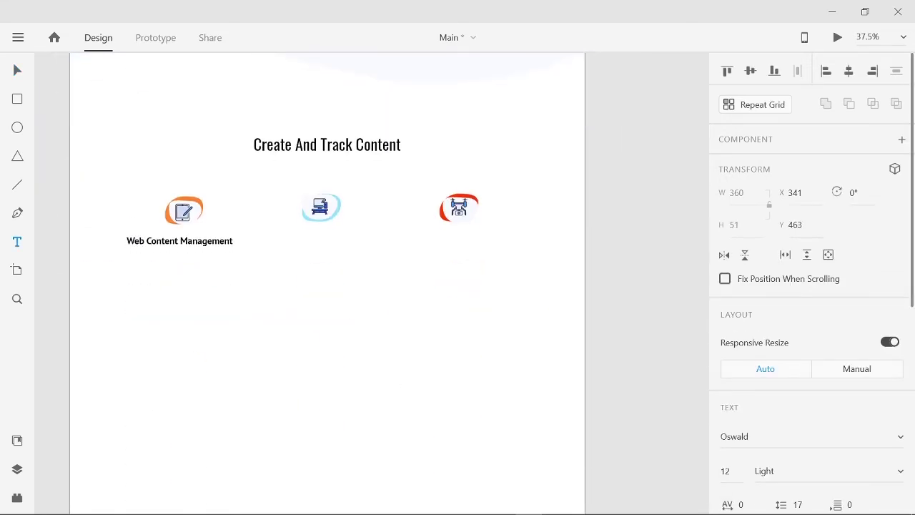
pyautogui.click(126, 258)
pyautogui.write("Lorem Ipsum is simply dummy text of the printing and typesetting industry. Lorem Ipsum has been the industry's standard dummy  text ever since the 1500s")
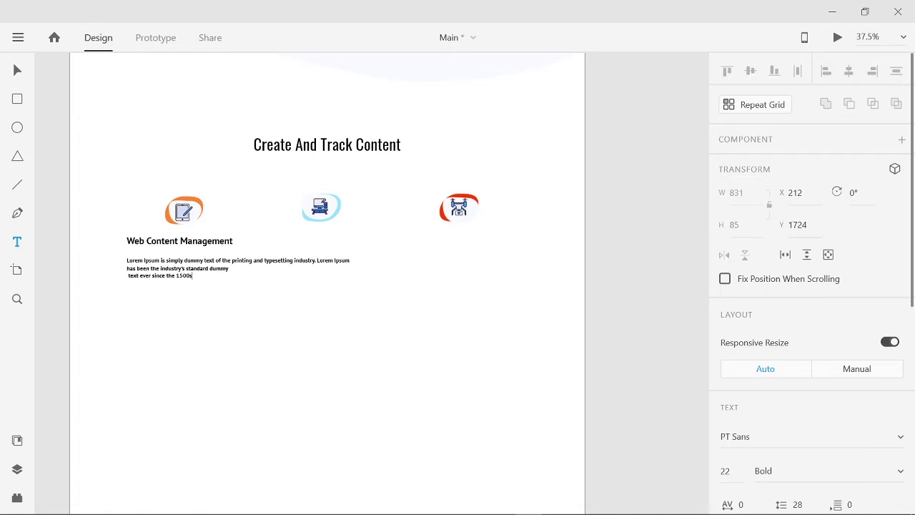
# Rebreak the copied paragraph so its first line ends after "printing" and its second line after "Lorem Ipsum has been".
pyautogui.press('Return')
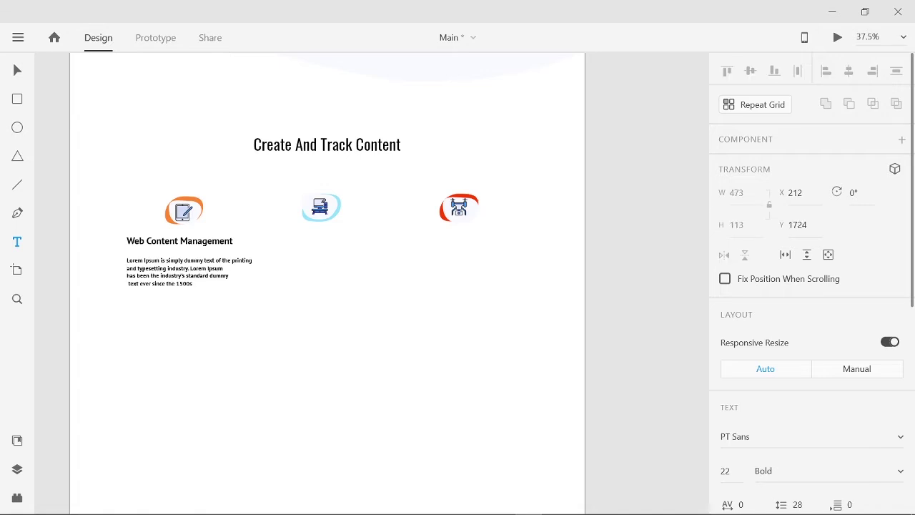
pyautogui.hotkey('ctrl', 'a')
pyautogui.click(127, 276)
pyautogui.press('BackSpace')
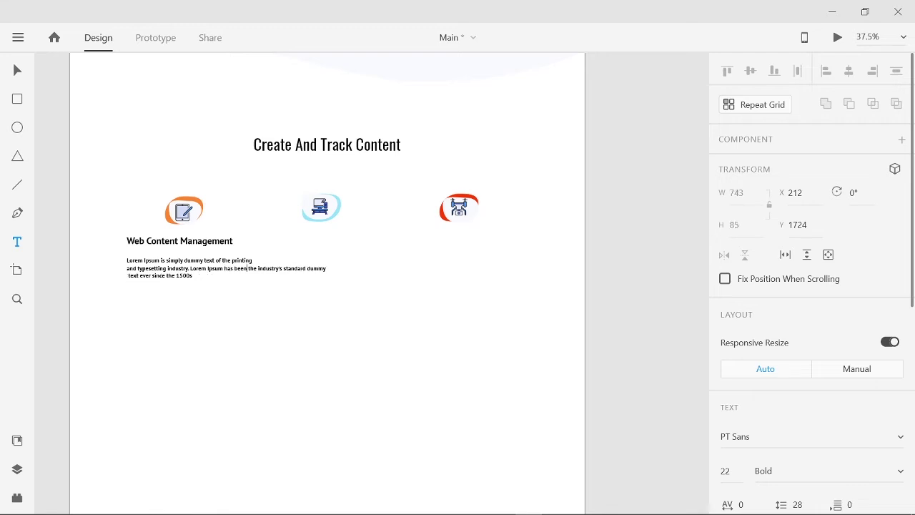
pyautogui.press('Return')
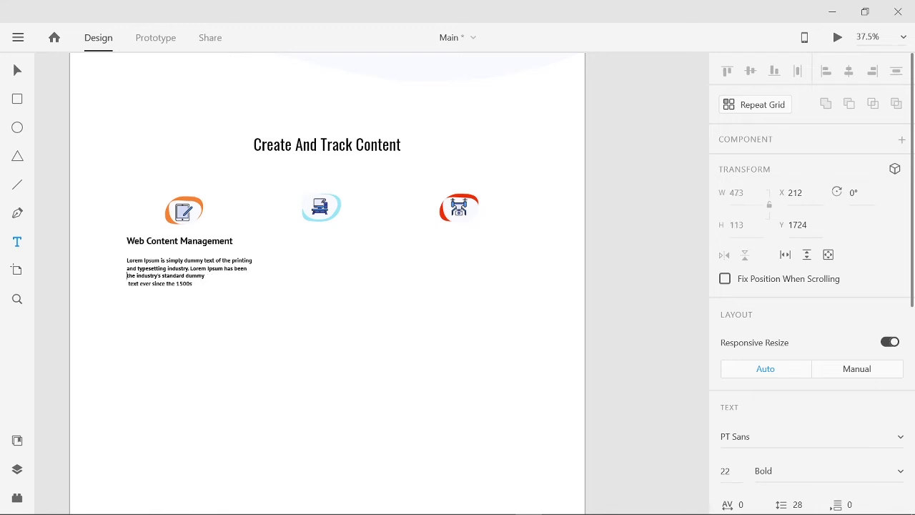
# Centre-align the Lorem Ipsum paragraph directly under its caption and change its bold weight to a non-bold one.
pyautogui.scroll(-3, 812, 286)
pyautogui.click(754, 393)
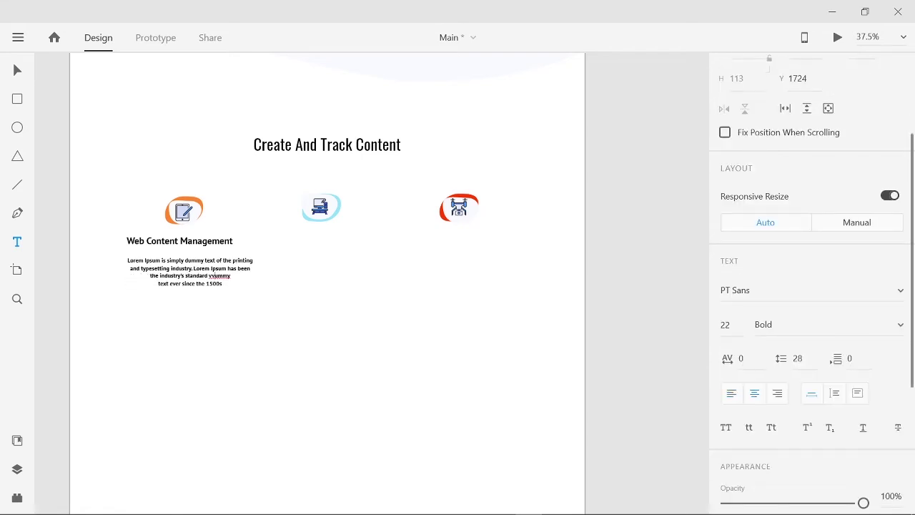
pyautogui.press('Escape')
pyautogui.scroll(-5, 811, 286)
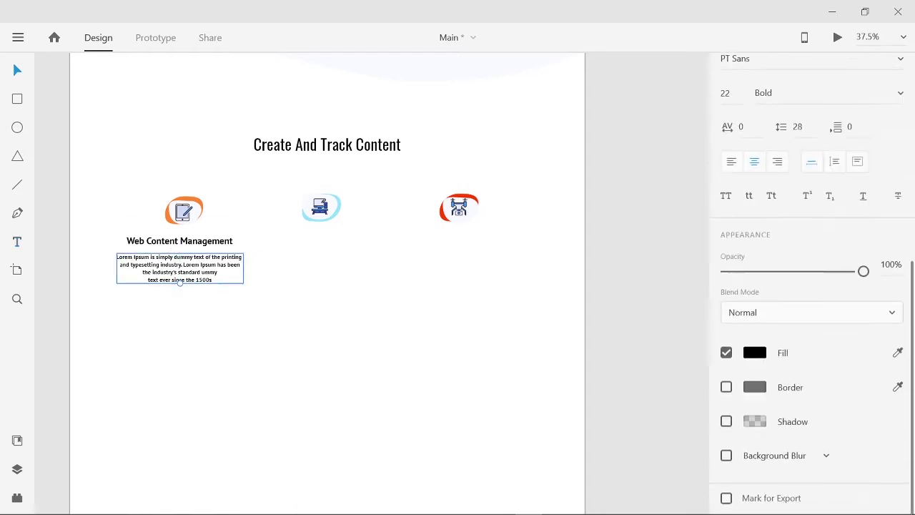
pyautogui.click(829, 91)
pyautogui.click(776, 61)
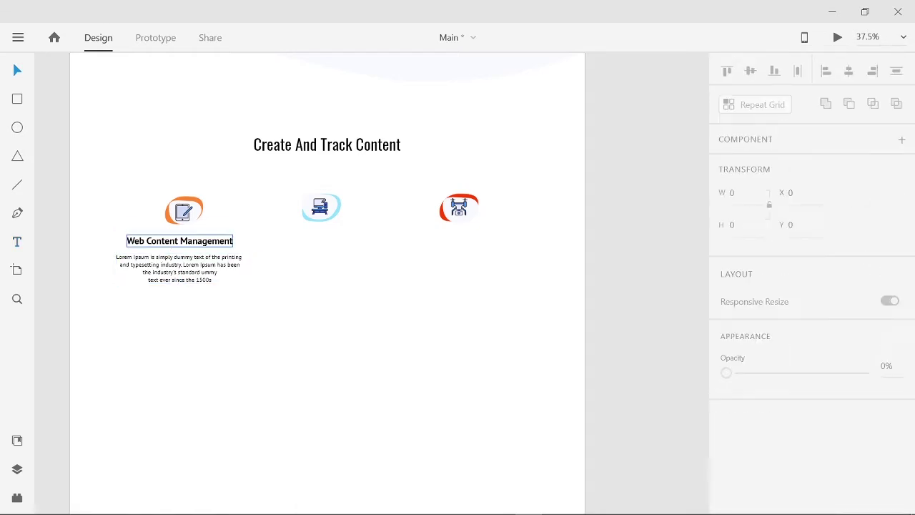
# Duplicate the "Web Content Management" caption with its paragraph and place the copy below the light blue icon.
pyautogui.click(179, 241)
pyautogui.hotkey('ctrl', 'y')
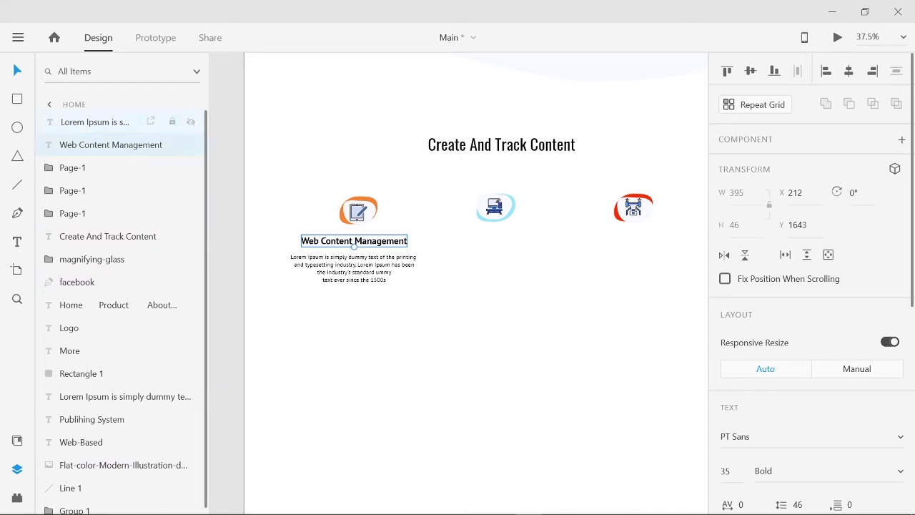
pyautogui.keyDown('shift'); pyautogui.click(125, 121); pyautogui.keyUp('shift')
pyautogui.hotkey('ctrl', 'd')
pyautogui.moveTo(114, 122); pyautogui.dragTo(233, 159)
pyautogui.moveTo(340, 261); pyautogui.dragTo(486, 266)
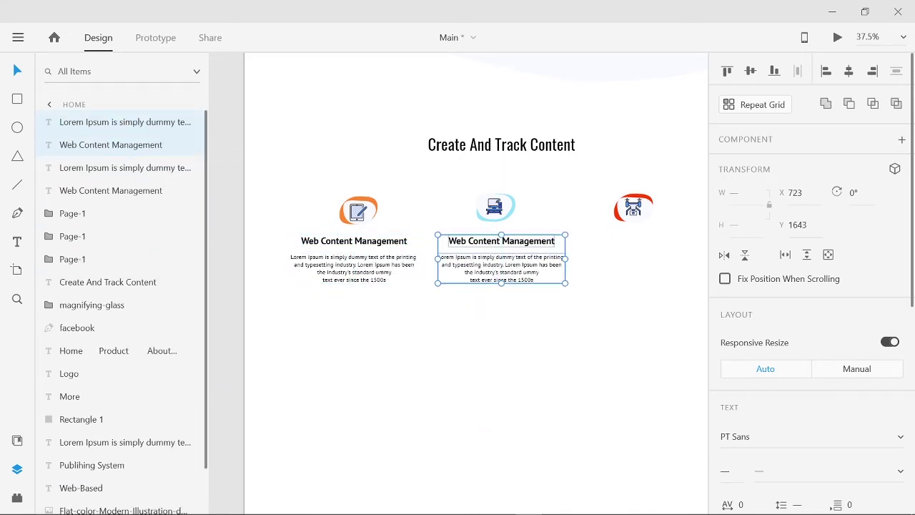
# Place another copy of the caption and paragraph below the red icon at about X 1235, Y 1643.
pyautogui.hscroll(3, 486, 266)
pyautogui.moveTo(360, 272); pyautogui.dragTo(498, 271)
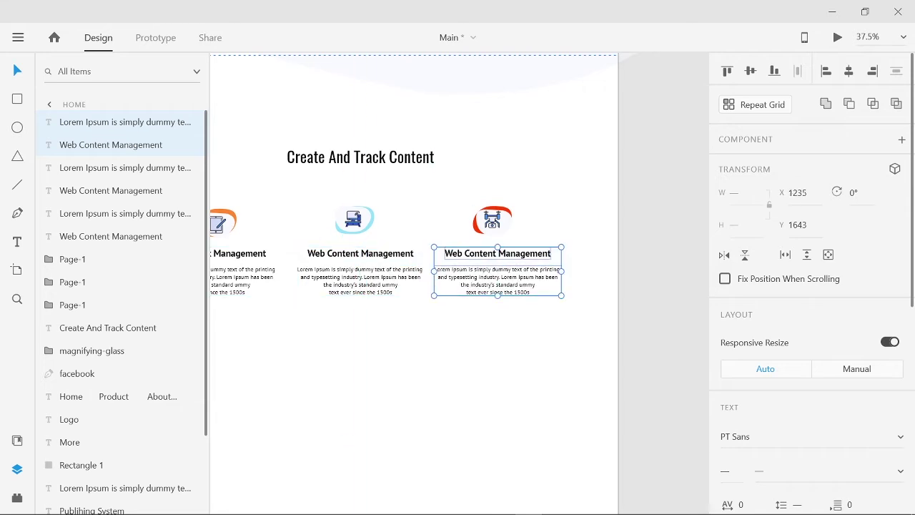
pyautogui.press('Escape')
pyautogui.hotkey('ctrl', 'y')
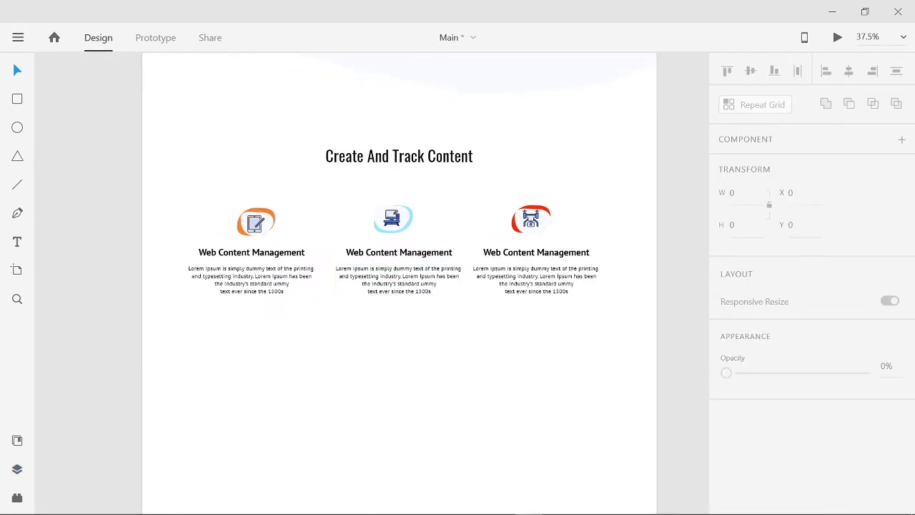
# Change the light blue icon's caption to "Digital Asset Management" and the red icon's to "Headless CMS", centring the latter under its icon.
pyautogui.doubleClick(400, 253)
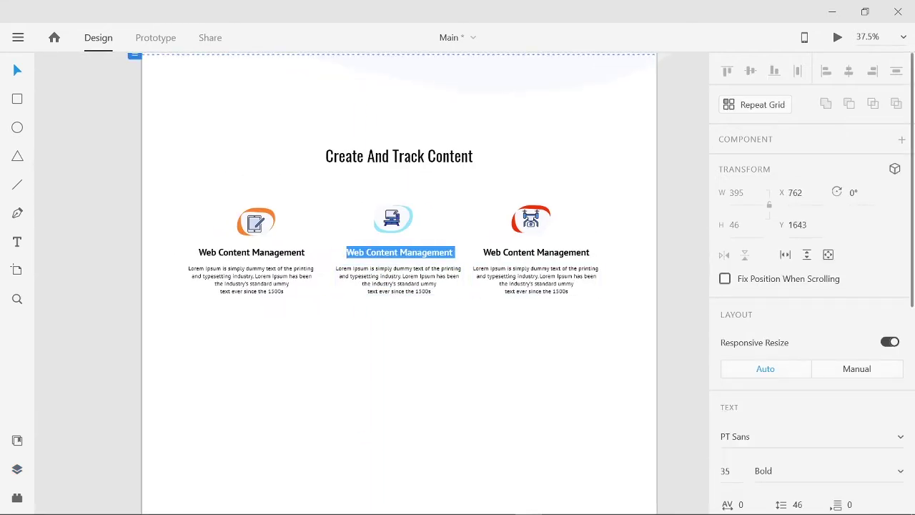
pyautogui.write('Digital Ass')
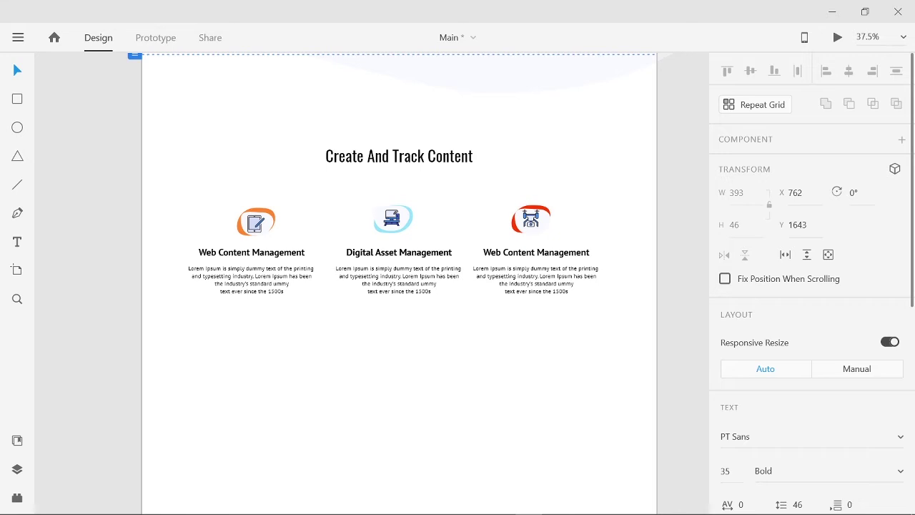
pyautogui.doubleClick(537, 252)
pyautogui.press('BackSpace')
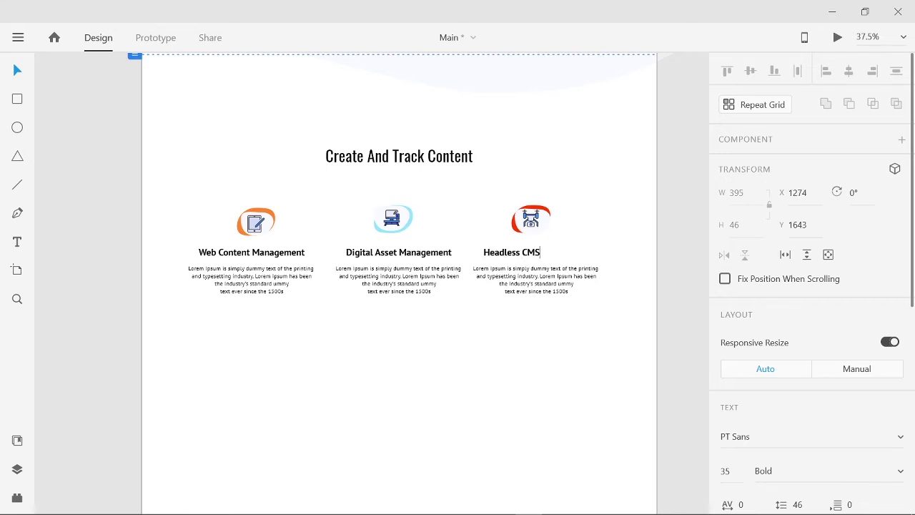
pyautogui.press('Escape')
pyautogui.moveTo(512, 252); pyautogui.dragTo(530, 252)
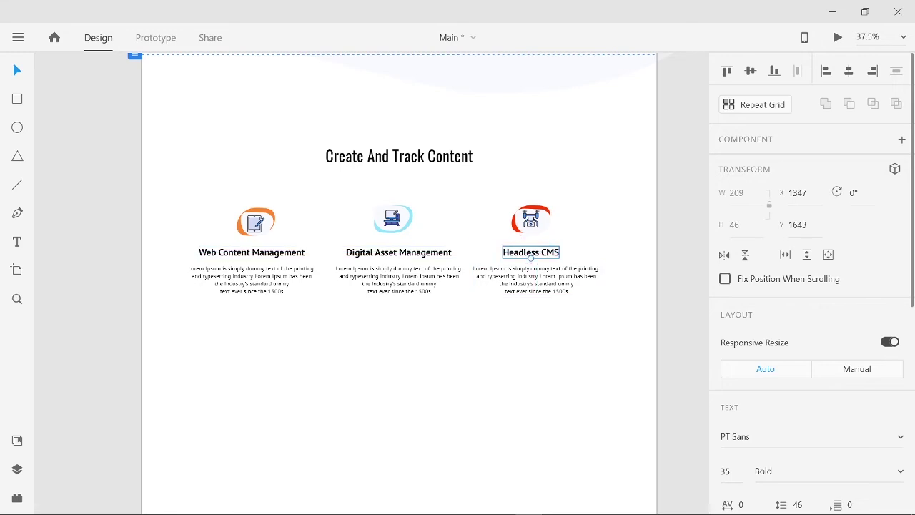
pyautogui.press('Escape')
# Preview the whole home page in a maximized window from the header down to the captioned icons.
pyautogui.hotkey('ctrl', '0')
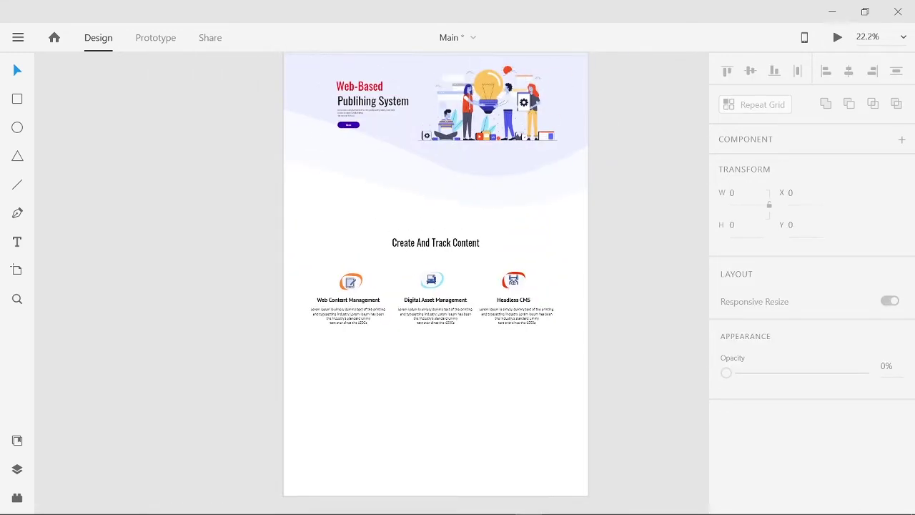
pyautogui.hotkey('ctrl', 'Return')
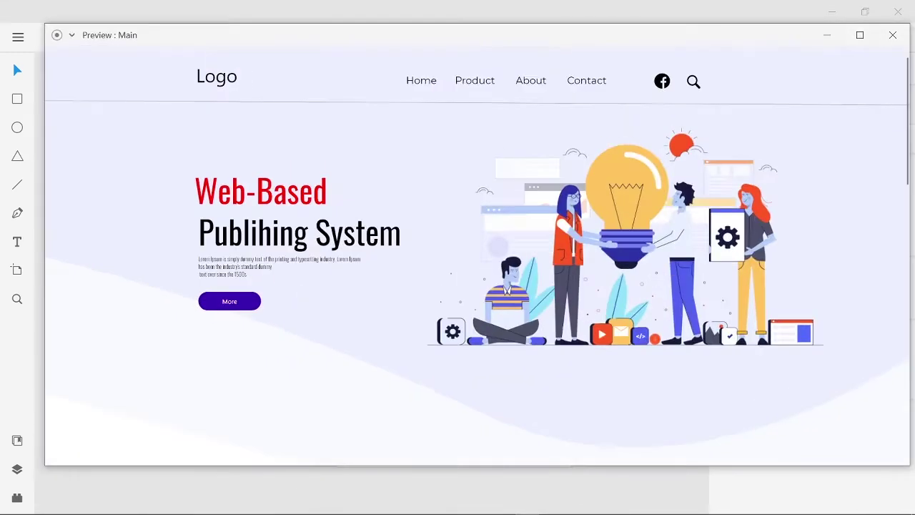
pyautogui.scroll(-5, 477, 257)
pyautogui.scroll(5, 477, 258)
pyautogui.click(860, 35)
pyautogui.scroll(2, 457, 257)
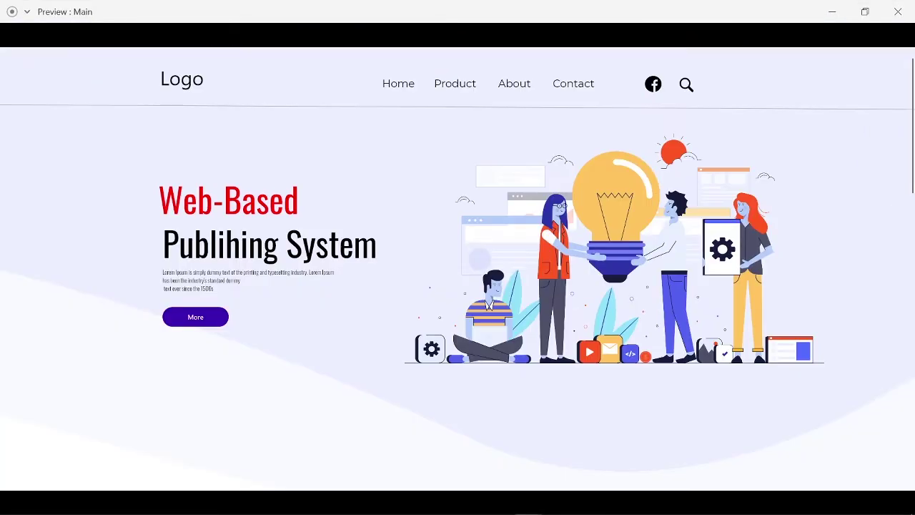
pyautogui.scroll(-5, 458, 258)
pyautogui.hotkey('alt', 'F4')
# Draw a wavy upper edge below the captions with the Pen tool, from about X -37, Y 2400 through X 980, Y 2210 to X 2087, Y 2358.
pyautogui.scroll(-2, 454, 257)
pyautogui.scroll(-3, 454, 257)
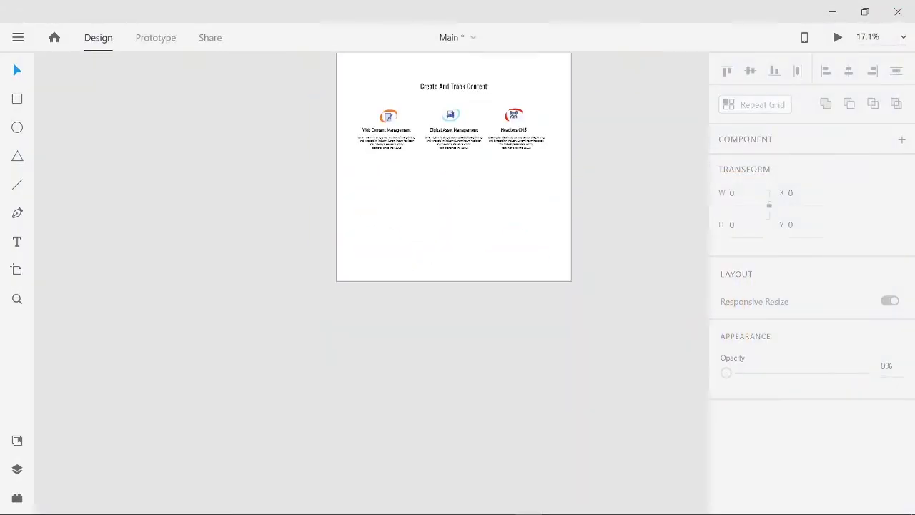
pyautogui.scroll(-1, 454, 257)
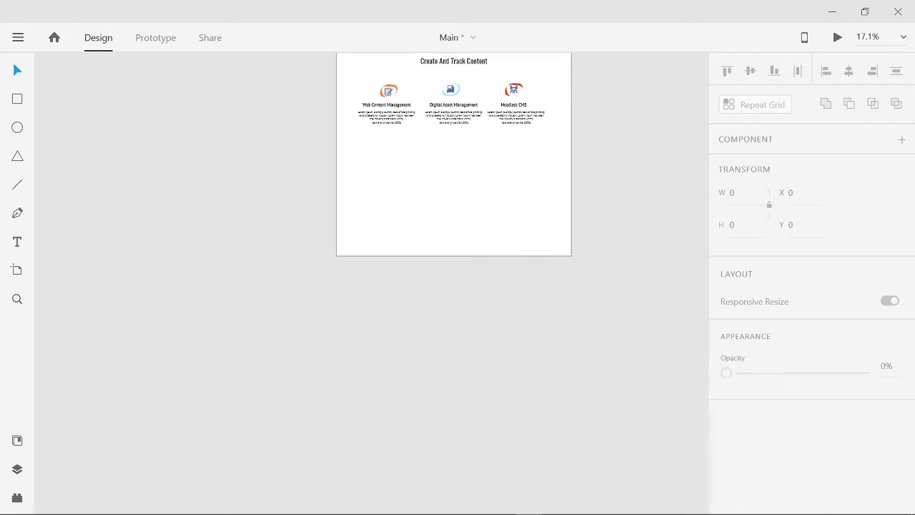
pyautogui.hotkey('ctrl', '=')
pyautogui.press('p')
pyautogui.click(149, 314)
pyautogui.moveTo(359, 275); pyautogui.dragTo(452, 293)
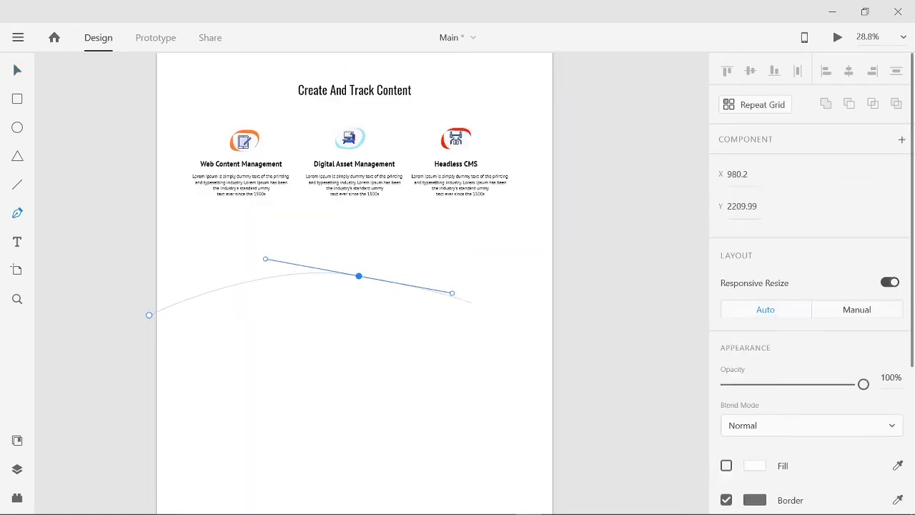
pyautogui.moveTo(586, 305); pyautogui.dragTo(611, 280)
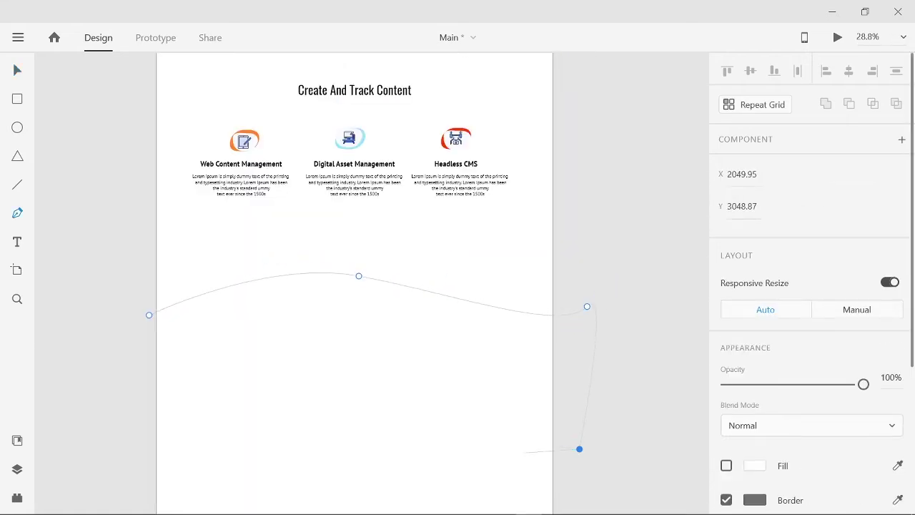
pyautogui.moveTo(422, 435); pyautogui.dragTo(474, 402)
pyautogui.hotkey('ctrl', 'z')
pyautogui.hotkey('ctrl', 'z')
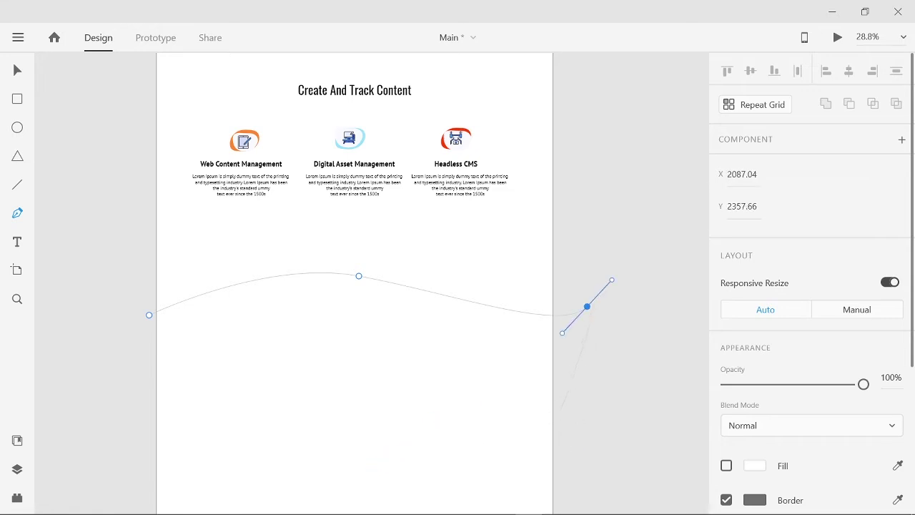
# Continue the path down and back across the artboard as a wavy lower edge, and close it at its starting point.
pyautogui.click(562, 431)
pyautogui.moveTo(427, 417); pyautogui.dragTo(472, 400)
pyautogui.moveTo(265, 417); pyautogui.dragTo(265, 408)
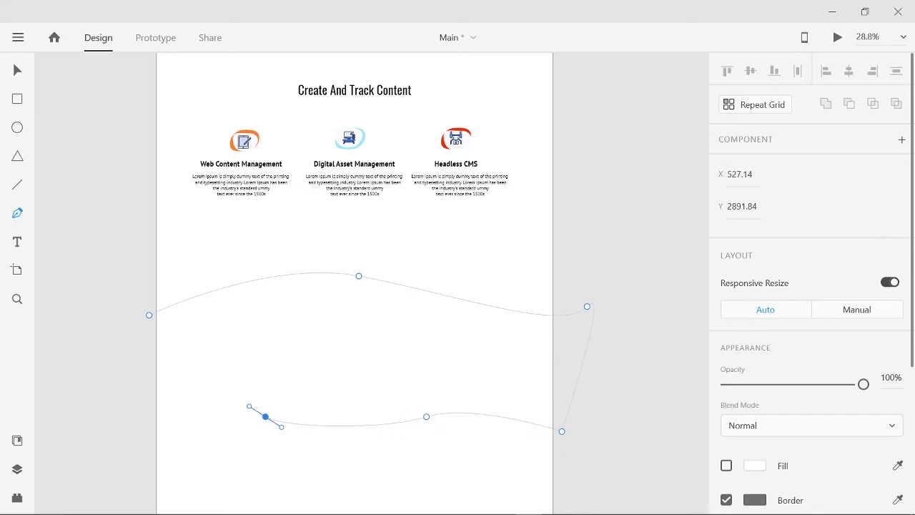
pyautogui.moveTo(123, 416); pyautogui.dragTo(143, 391)
pyautogui.click(148, 315)
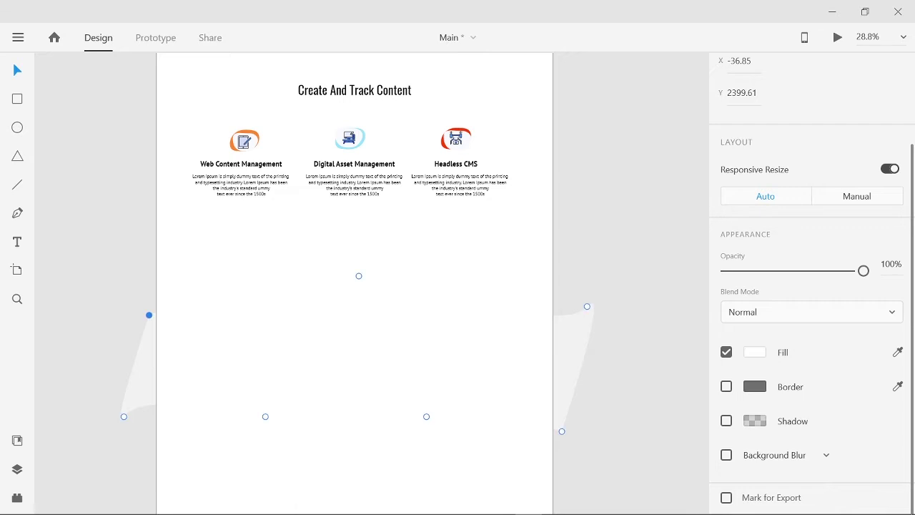
# Fill the closed wavy shape with light lavender and deselect it.
pyautogui.click(755, 352)
pyautogui.hotkey('ctrl', 'shift', 'y')
pyautogui.click(80, 172)
pyautogui.hotkey('ctrl', 'y')
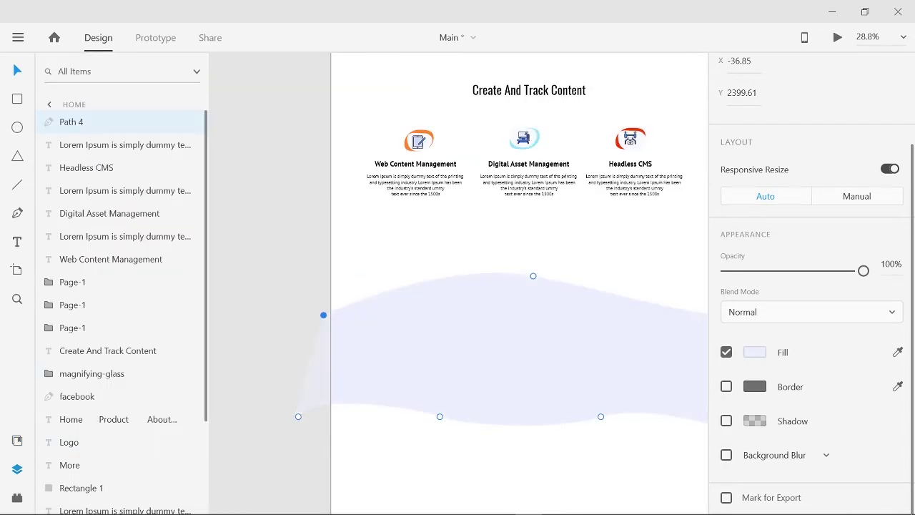
pyautogui.hotkey('ctrl', 'y')
pyautogui.press('Escape')
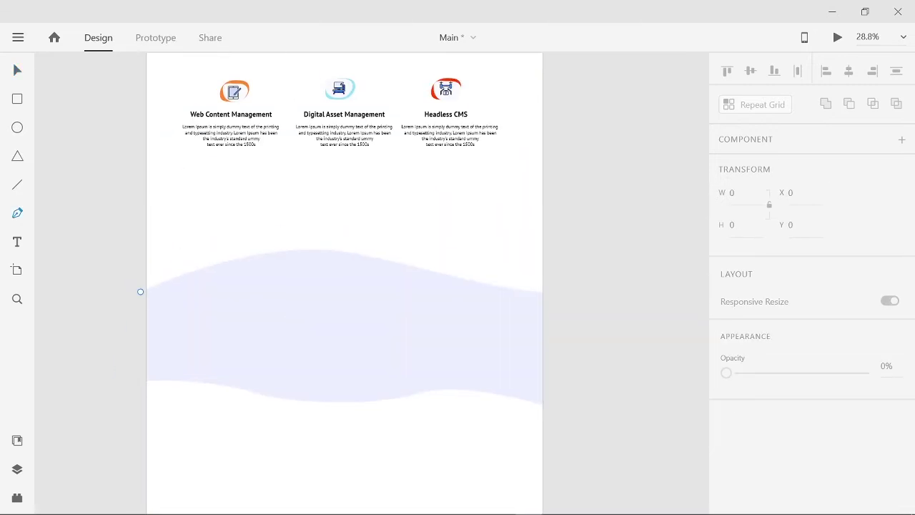
# Draw a wavy upper edge above the lavender shape with the Pen tool, from about X -18, Y 2345 to X 2083, Y 2260.
pyautogui.click(142, 253)
pyautogui.moveTo(386, 208); pyautogui.dragTo(503, 222)
pyautogui.moveTo(576, 237); pyautogui.dragTo(610, 226)
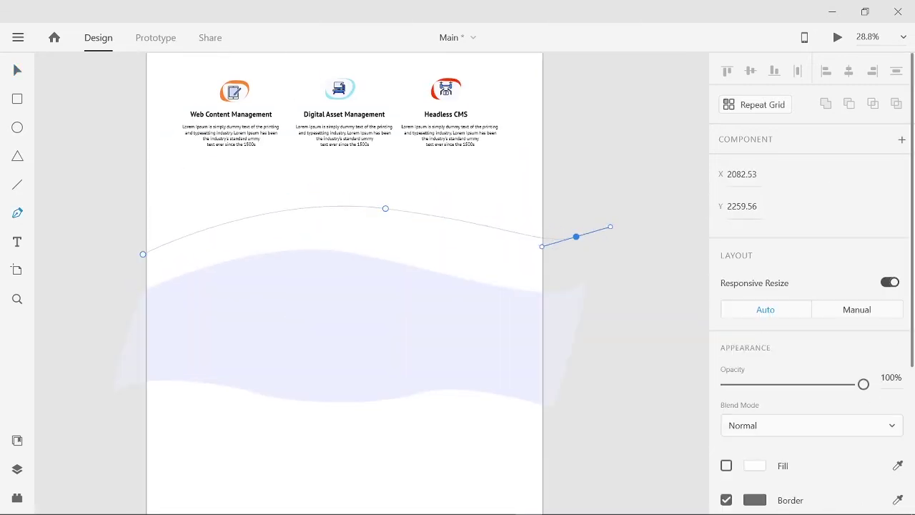
# Continue the path down outside the lavender shape, back through about X 1366, Y 3193 as a wavy lower edge, and close it at its start.
pyautogui.click(614, 287)
pyautogui.click(608, 435)
pyautogui.click(573, 476)
pyautogui.moveTo(429, 429); pyautogui.dragTo(539, 419)
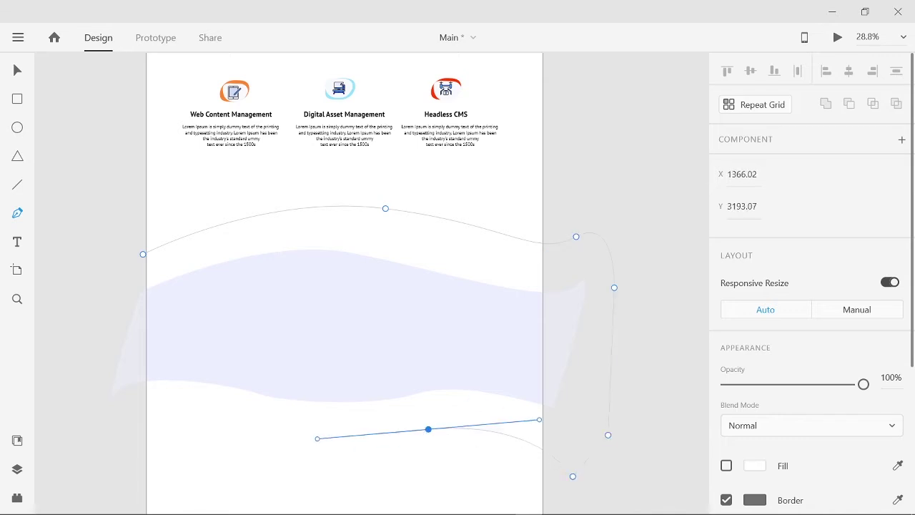
pyautogui.moveTo(143, 422); pyautogui.dragTo(104, 409)
pyautogui.click(87, 345)
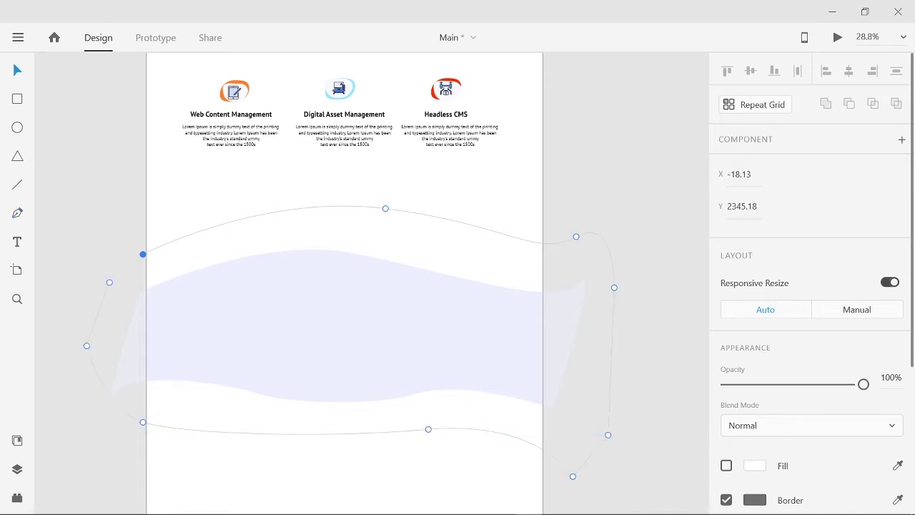
pyautogui.click(142, 253)
# Fill the outer wavy shape with the lightest lavender document color and remove its border.
pyautogui.click(725, 267)
pyautogui.click(725, 302)
pyautogui.hotkey('ctrl', 'shift', 'y')
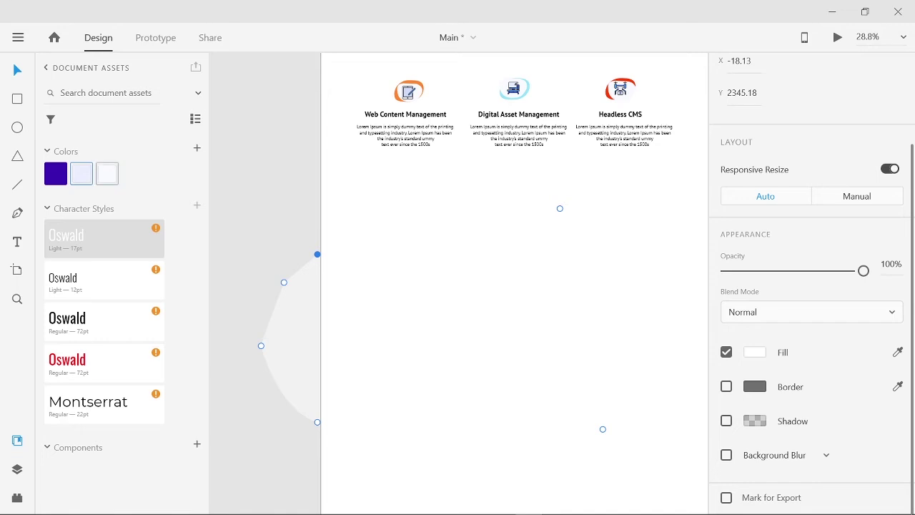
# Place the outer wavy shape below the darker wave in the layer order, group both shapes, and deselect them.
pyautogui.hotkey('ctrl', 'y')
pyautogui.moveTo(80, 125); pyautogui.dragTo(79, 136)
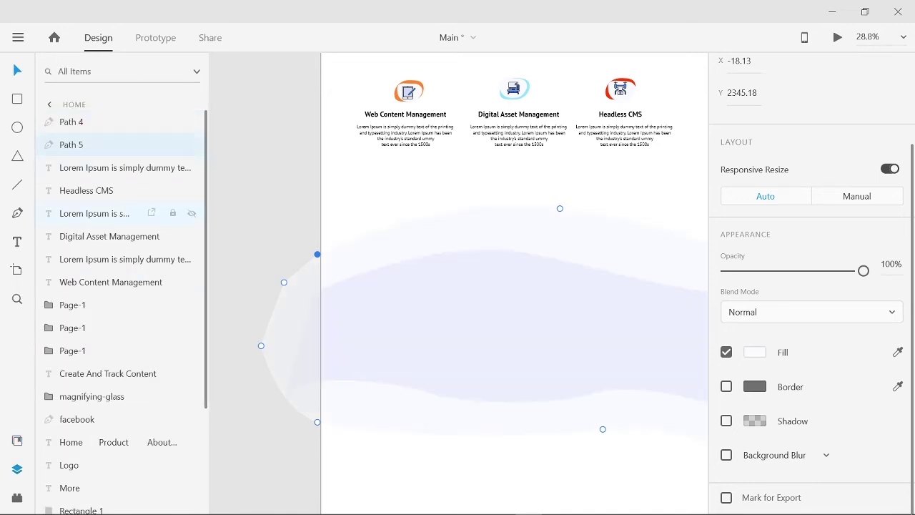
pyautogui.keyDown('shift'); pyautogui.click(72, 122); pyautogui.keyUp('shift')
pyautogui.hotkey('ctrl', 'g')
pyautogui.hotkey('ctrl', 'y')
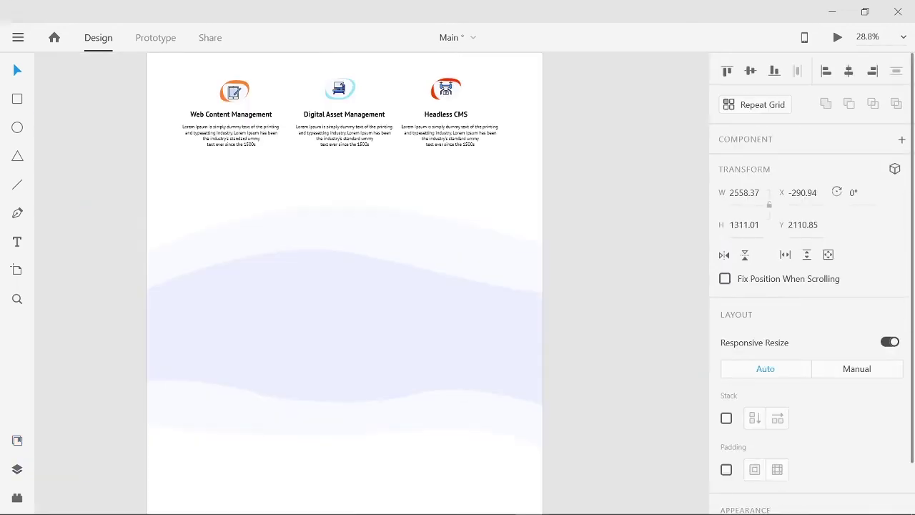
pyautogui.press('Escape')
# Import Flat-color-Modern-Illustration-design-Social-Network.png from the 8-6-2021 folder and place it on the wave at about X 97, Y 2444.
pyautogui.scroll(2, 339, 286)
pyautogui.scroll(-3, 339, 286)
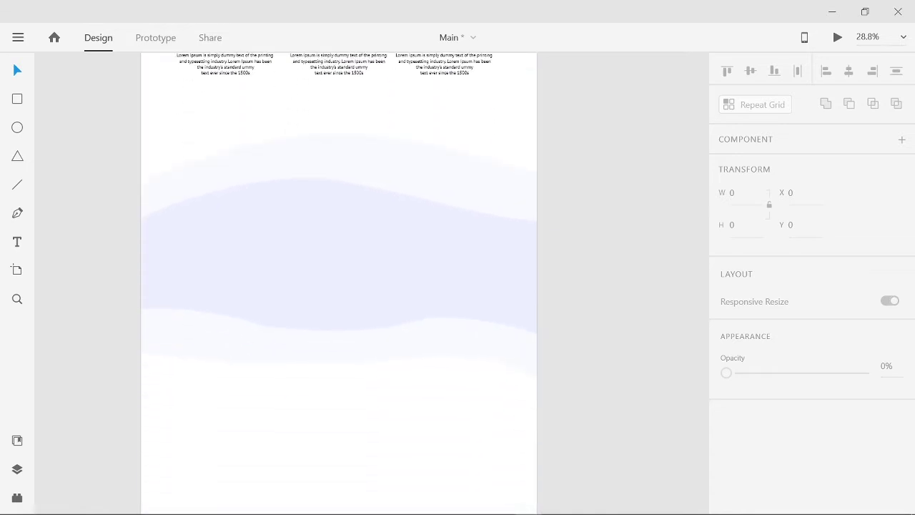
pyautogui.scroll(-1, 340, 286)
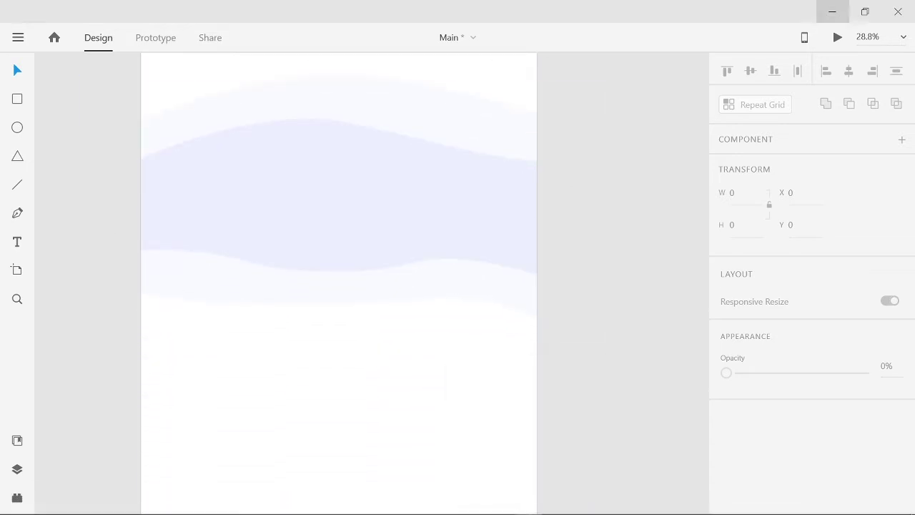
pyautogui.click(832, 12)
pyautogui.hotkey('alt', 'Tab')
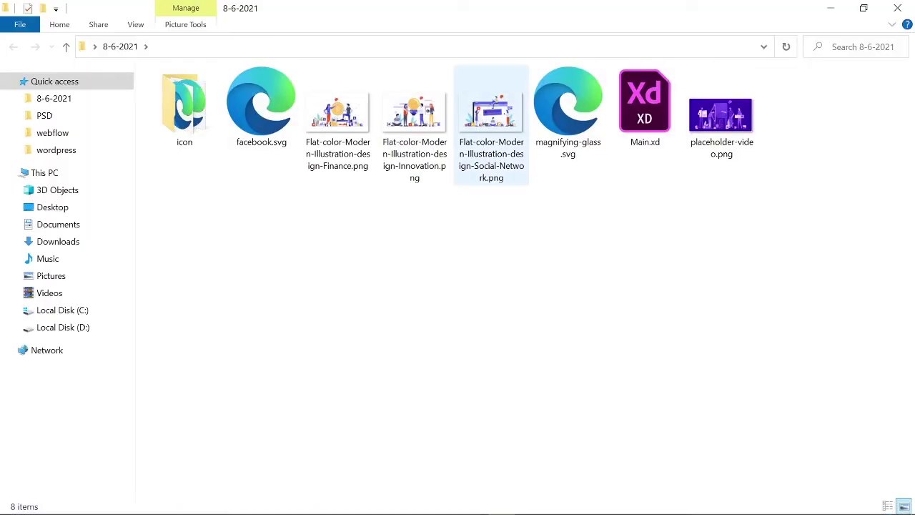
pyautogui.moveTo(492, 114); pyautogui.dragTo(153, 281)
pyautogui.click(621, 143)
pyautogui.moveTo(57, 155); pyautogui.dragTo(297, 306)
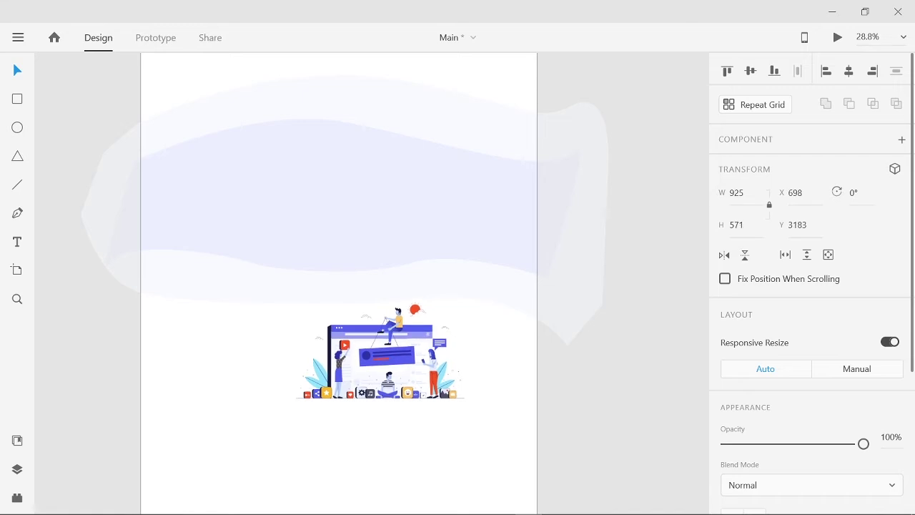
pyautogui.moveTo(381, 351); pyautogui.dragTo(256, 198)
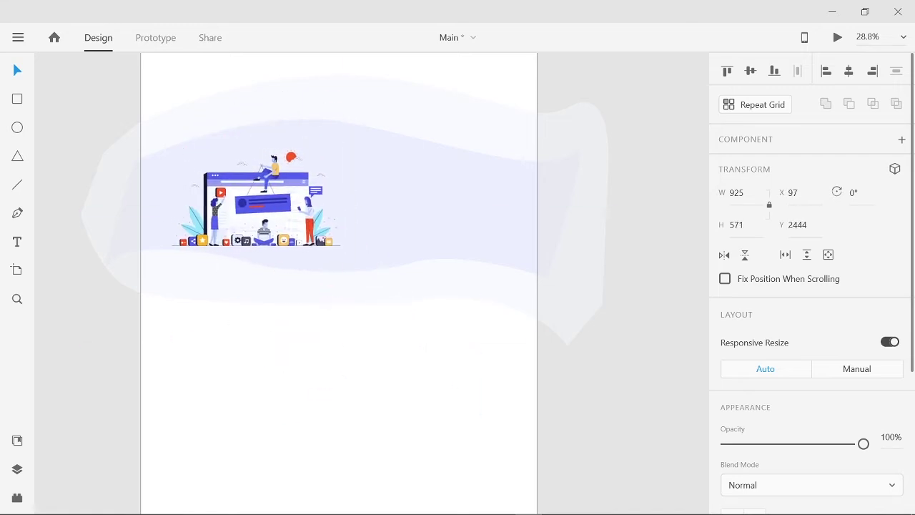
pyautogui.press('Escape')
# Add the bold PT Sans heading "Why You Should Use a" to the right of the illustration at size 45.
pyautogui.hscroll(3, 268, 286)
pyautogui.scroll(2, 268, 286)
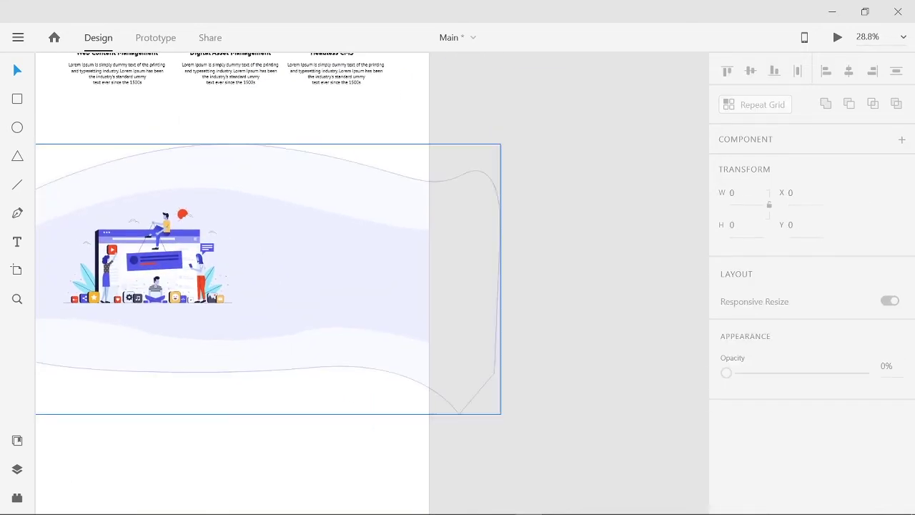
pyautogui.press('t')
pyautogui.click(243, 239)
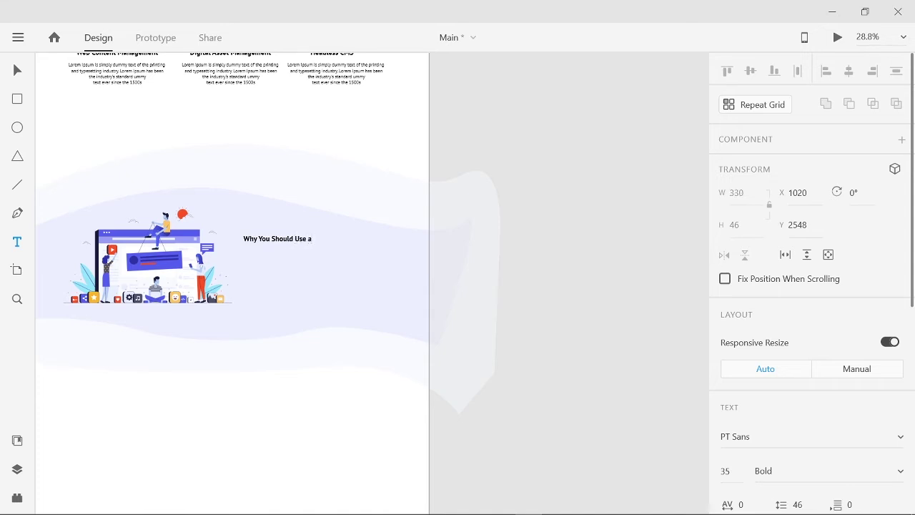
pyautogui.write('v')
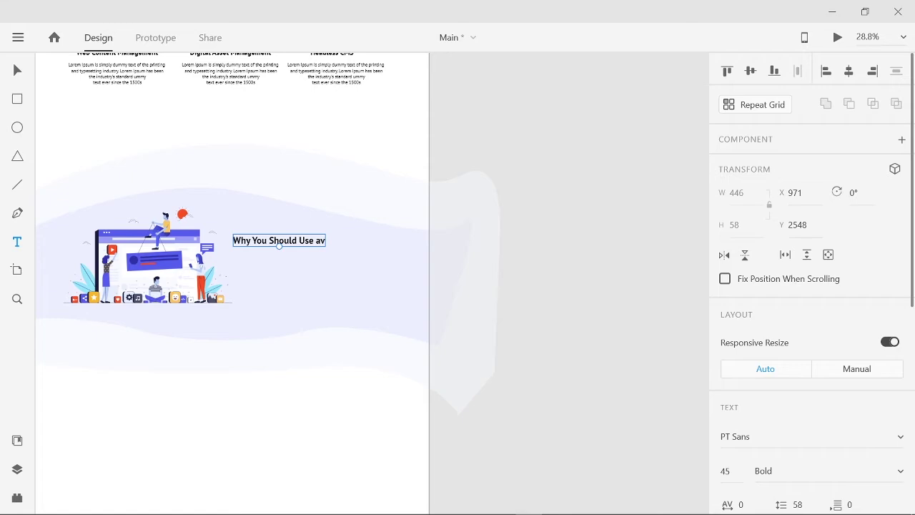
# Enlarge the "Why You Should Use a" heading to size 51, shift it slightly right and up, and delete the stray trailing "v".
pyautogui.scroll(3, 232, 286)
pyautogui.doubleClick(230, 153)
pyautogui.scroll(-3, 811, 286)
pyautogui.press('Escape')
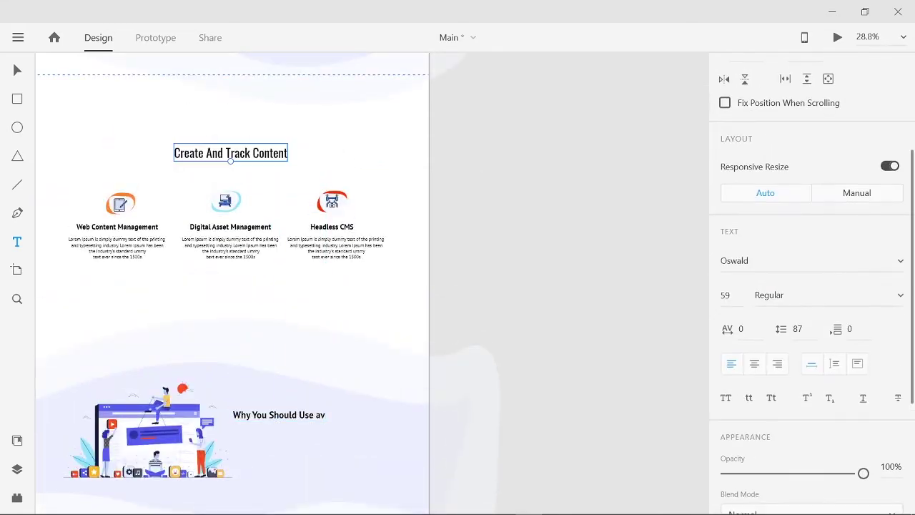
pyautogui.doubleClick(279, 414)
pyautogui.scroll(-2, 232, 286)
pyautogui.press('Escape')
pyautogui.hotkey('ctrl', 'shift', '.')
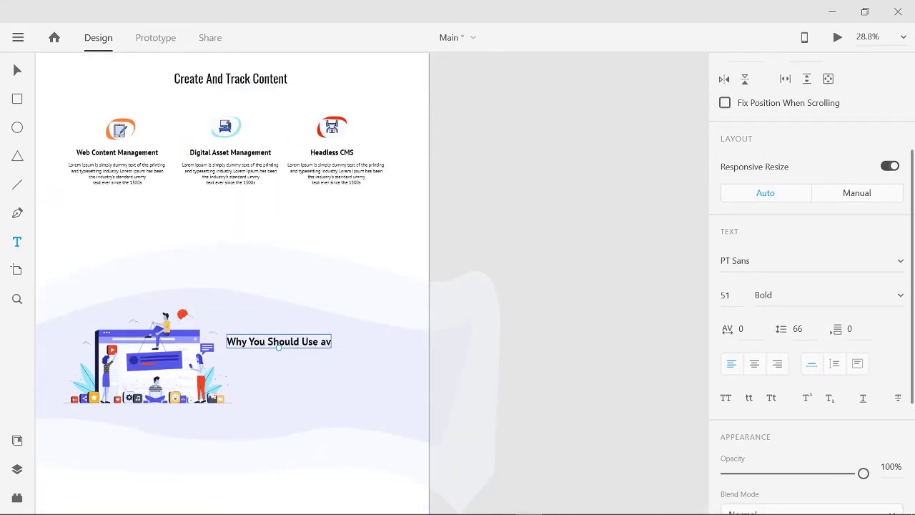
pyautogui.moveTo(279, 342); pyautogui.dragTo(288, 335)
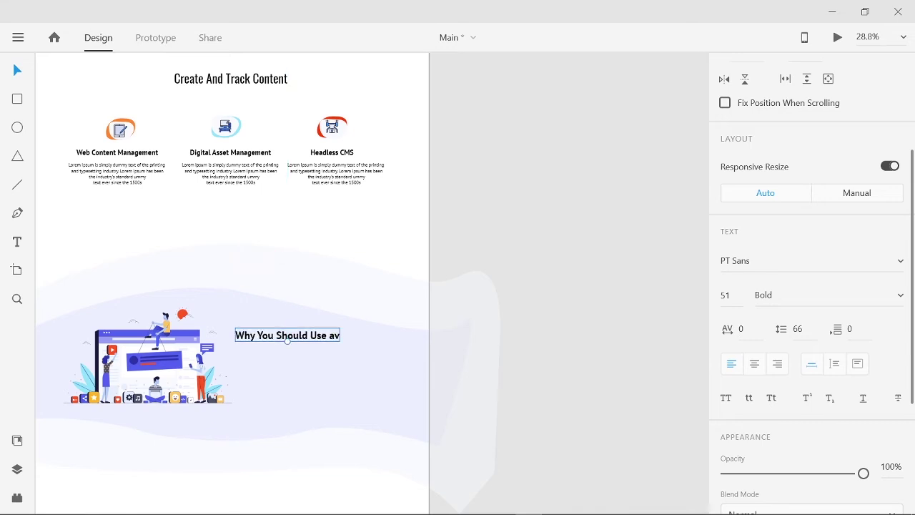
pyautogui.press('Escape')
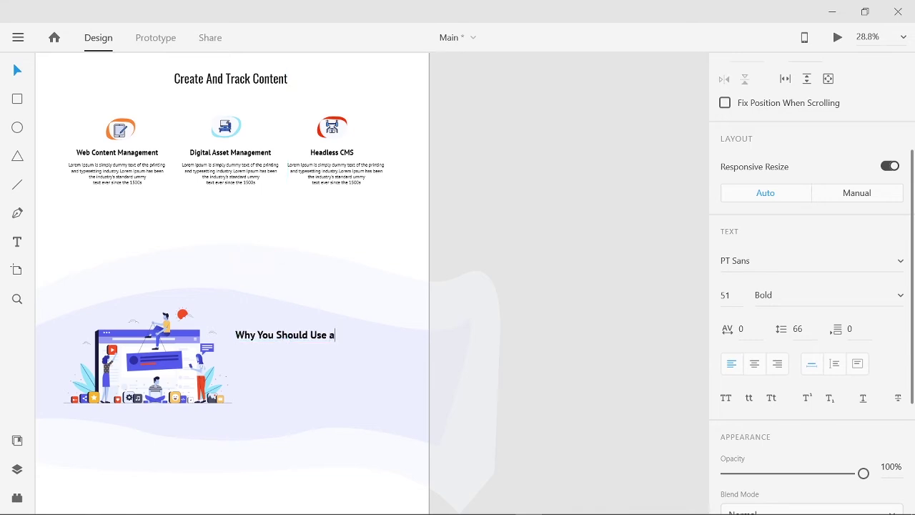
# Add the two-line text "Content Management System ?" below the heading, enlarged to size 43, without a stray trailing letter.
pyautogui.press('t')
pyautogui.click(236, 357)
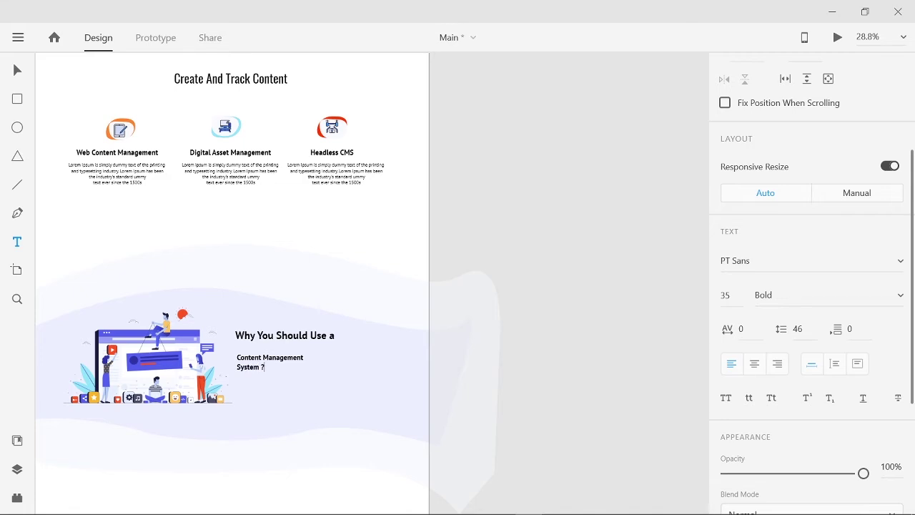
pyautogui.write('v')
pyautogui.press('Escape')
pyautogui.moveTo(271, 372)
pyautogui.mouseDown()
pyautogui.moveTo(270, 384)
pyautogui.moveTo(271, 358)
pyautogui.mouseUp()
pyautogui.doubleClick(296, 352)
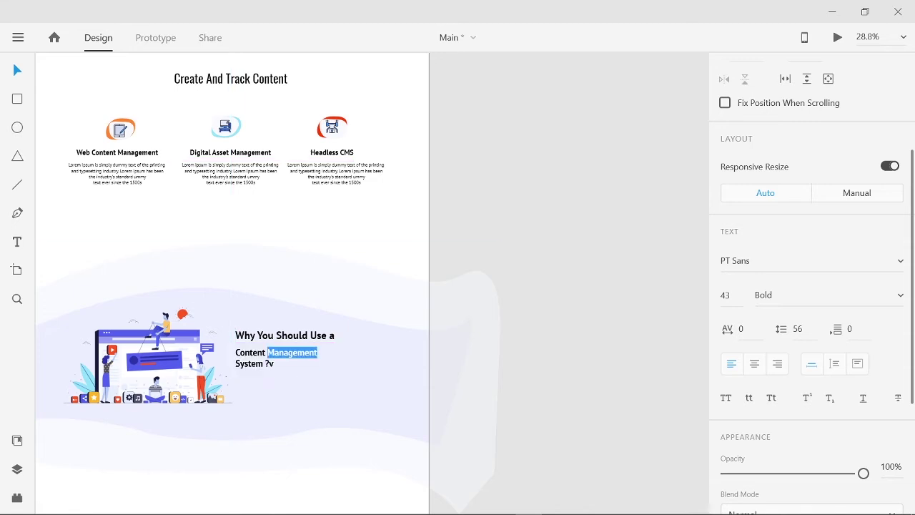
pyautogui.click(274, 363)
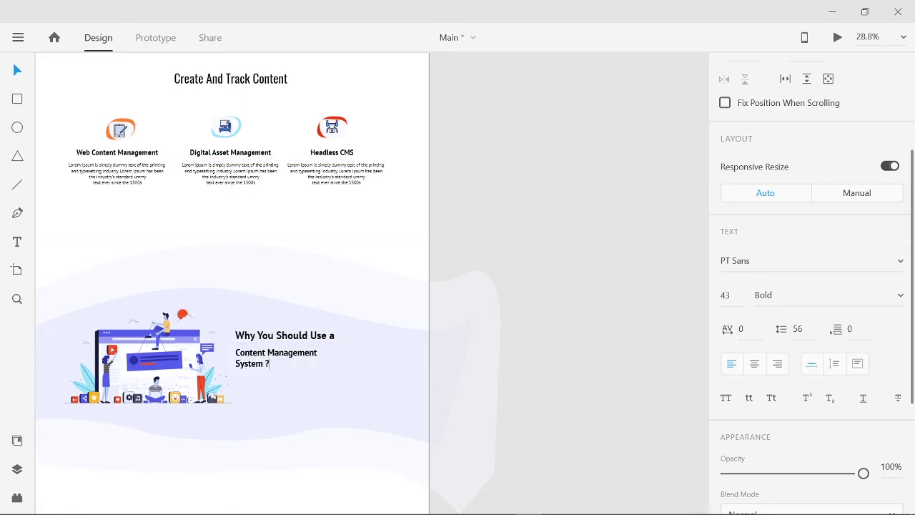
# Color the "Content Management System ?" text red and nudge it slightly to the right.
pyautogui.hotkey('ctrl', 'a')
pyautogui.scroll(-3, 811, 322)
pyautogui.click(755, 351)
pyautogui.moveTo(636, 318); pyautogui.dragTo(665, 266)
pyautogui.press('Escape')
pyautogui.moveTo(276, 357); pyautogui.dragTo(279, 358)
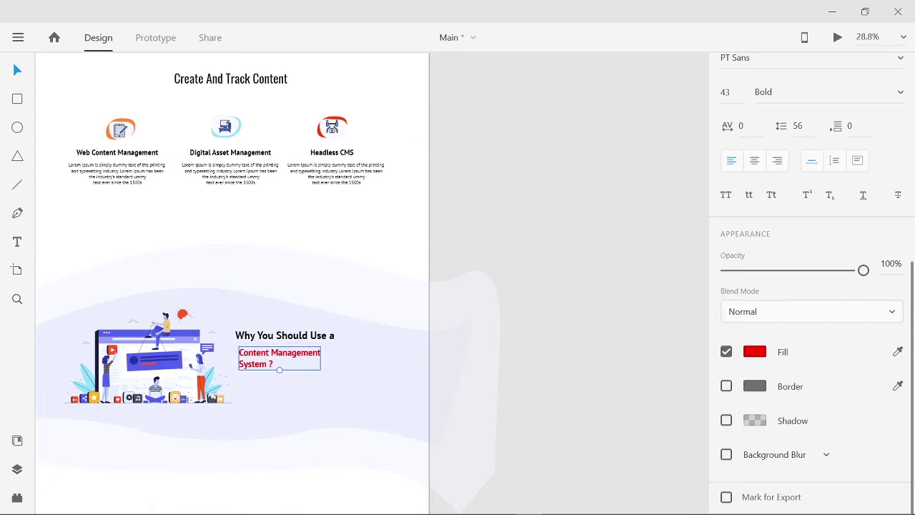
# Copy the Lorem Ipsum passage ending in "1500s" from lipsum.com and paste it as new text below the red subheading.
pyautogui.press('Escape')
pyautogui.scroll(-3, 232, 286)
pyautogui.click(637, 504)
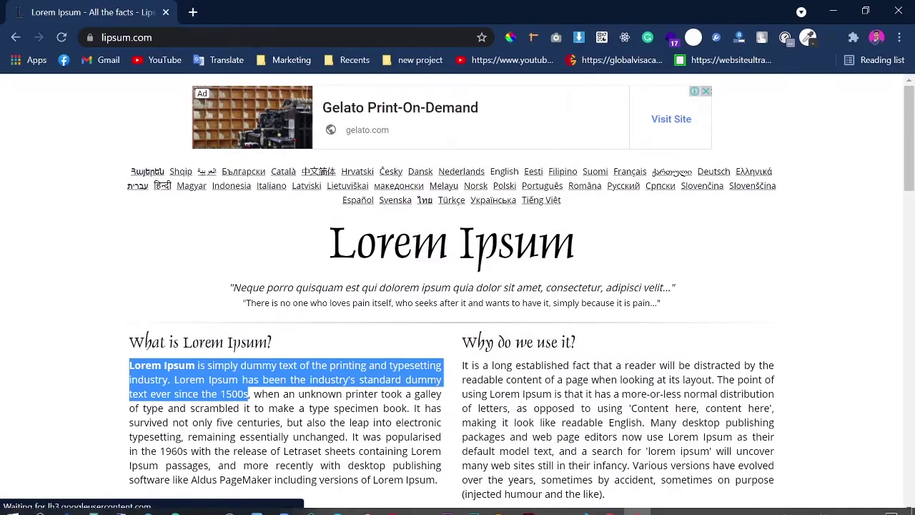
pyautogui.moveTo(248, 394); pyautogui.dragTo(605, 493)
pyautogui.moveTo(129, 365); pyautogui.dragTo(248, 394)
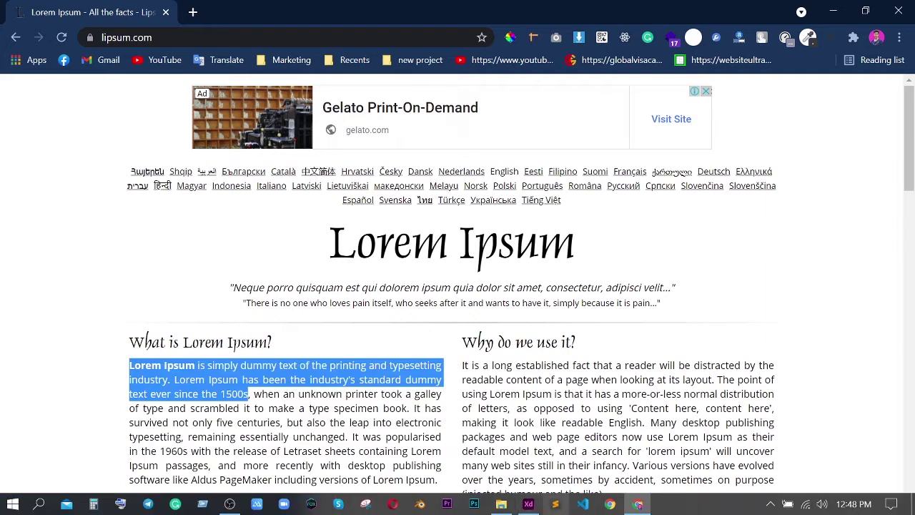
pyautogui.click(556, 504)
pyautogui.click(243, 268)
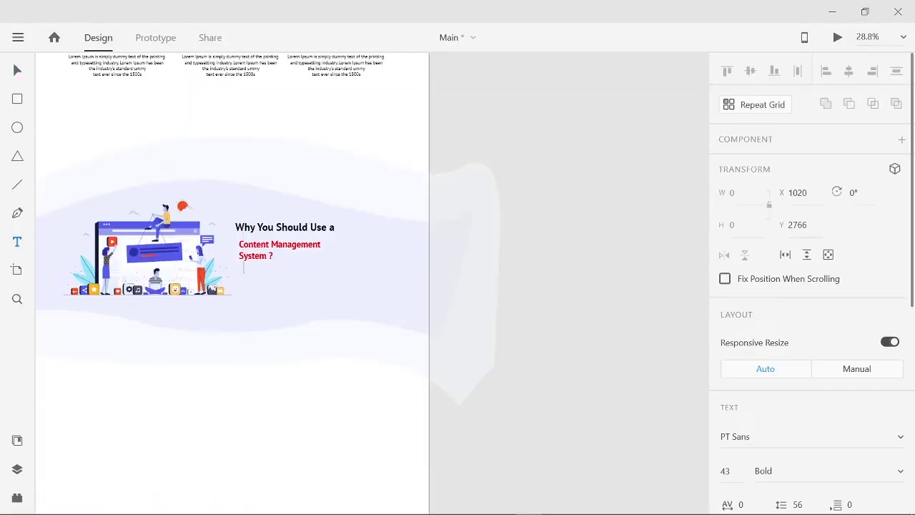
pyautogui.hotkey('ctrl', 'v')
# Apply the Oswald Light 12 pt character style to the pasted Lorem Ipsum text.
pyautogui.hotkey('ctrl', 'a')
pyautogui.hotkey('ctrl', 'shift', 'y')
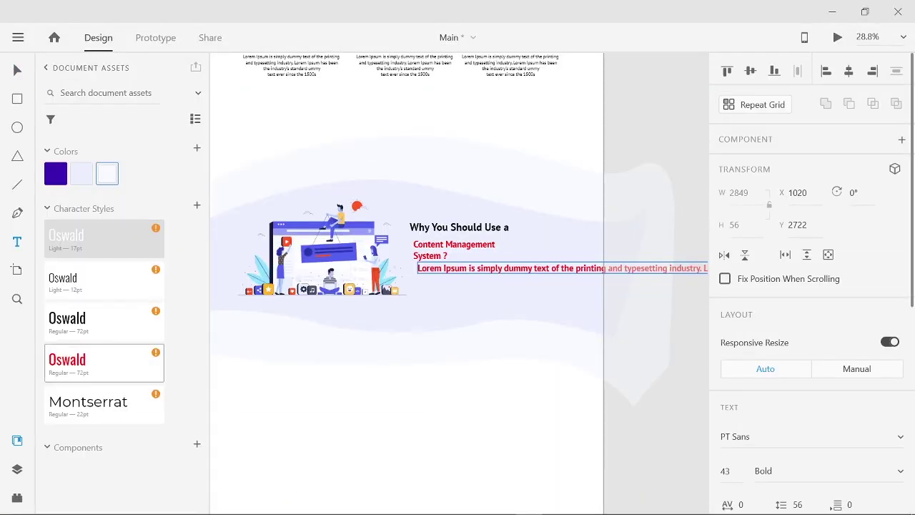
pyautogui.click(103, 279)
pyautogui.hotkey('ctrl', 'y')
pyautogui.hotkey('ctrl', 'y')
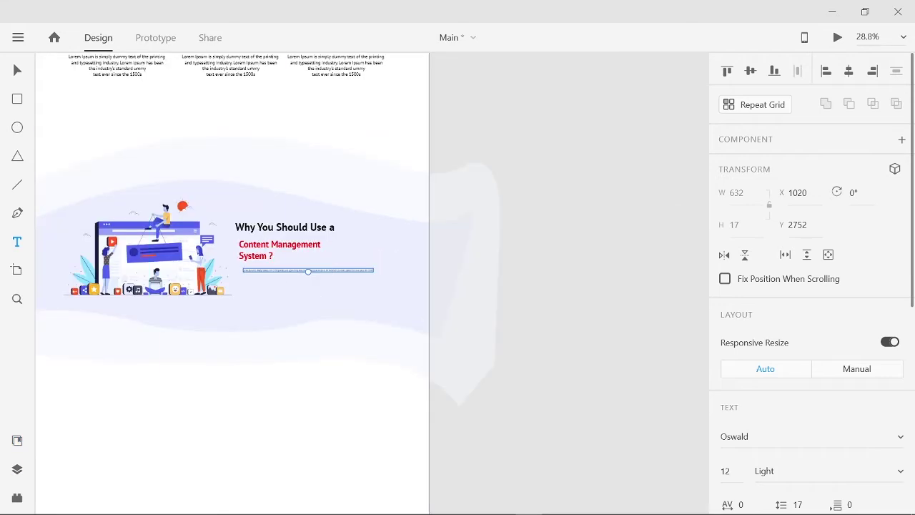
# Break the paragraph after "has been the" and extend its second line with repeated Lorem Ipsum text ending in "of the printing".
pyautogui.scroll(3, 299, 292)
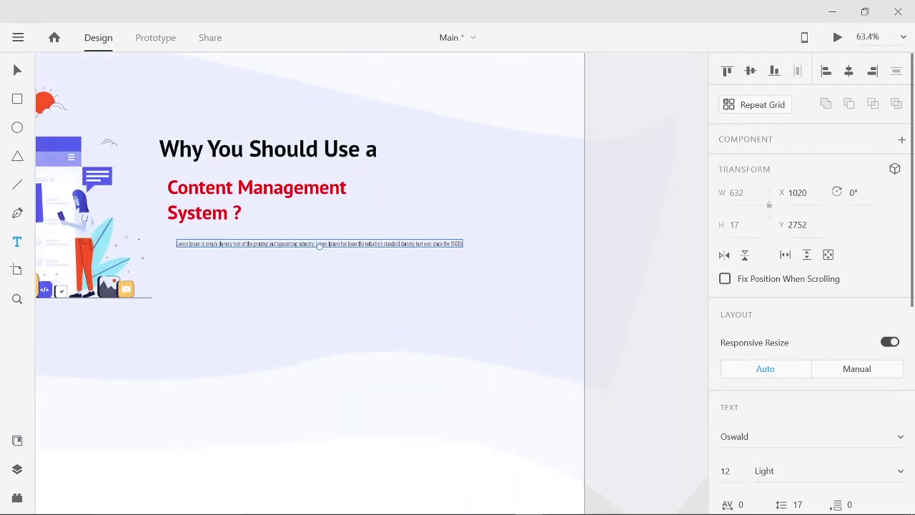
pyautogui.hotkey('ctrl', 'a')
pyautogui.hotkey('ctrl', 'c')
pyautogui.click(320, 244)
pyautogui.doubleClick(366, 243)
pyautogui.press('Return')
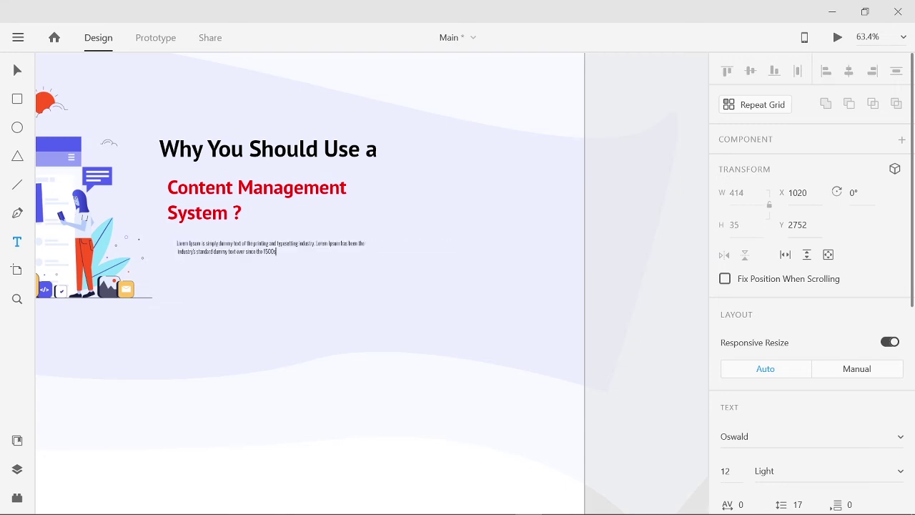
pyautogui.hotkey('ctrl', 'v')
pyautogui.moveTo(367, 252); pyautogui.dragTo(565, 251)
pyautogui.press('Delete')
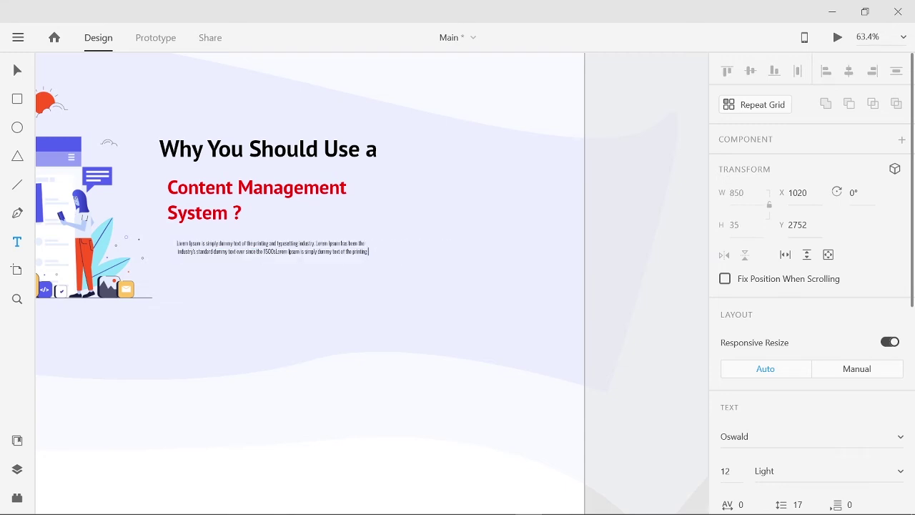
pyautogui.press('Escape')
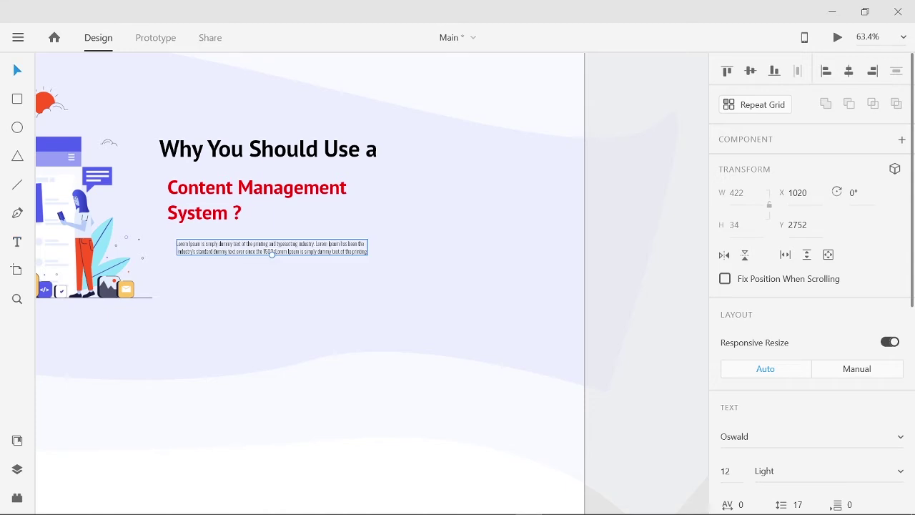
# Move the paragraph and the red subheading slightly left so their left edges line up.
pyautogui.moveTo(263, 257); pyautogui.dragTo(251, 260)
pyautogui.click(243, 207)
pyautogui.moveTo(243, 208); pyautogui.dragTo(240, 208)
pyautogui.click(153, 233)
# Draw a white rectangle about 199 by 50 below the paragraph and remove its border.
pyautogui.press('r')
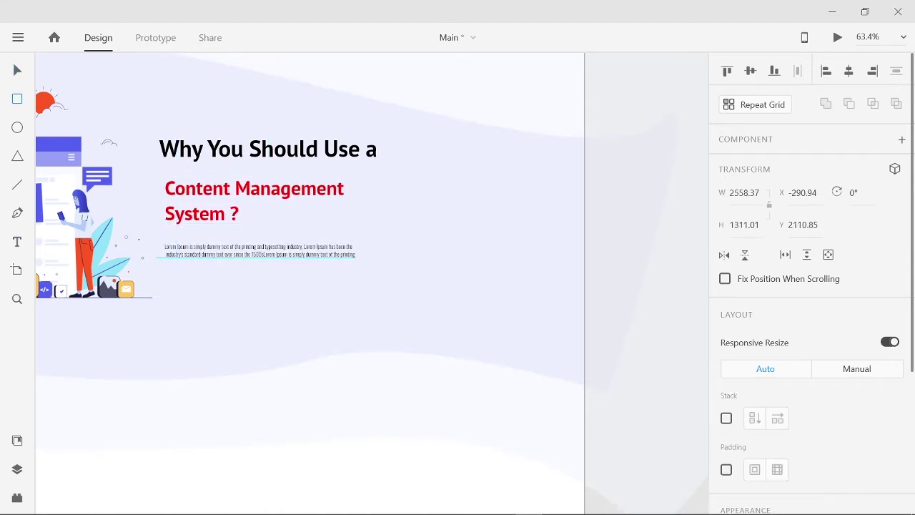
pyautogui.moveTo(170, 279); pyautogui.dragTo(261, 301)
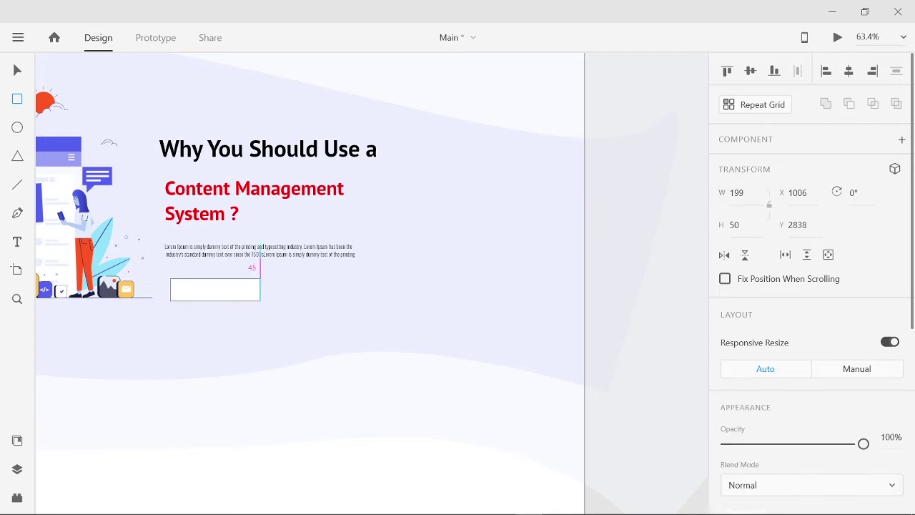
pyautogui.scroll(-3, 811, 285)
pyautogui.click(727, 374)
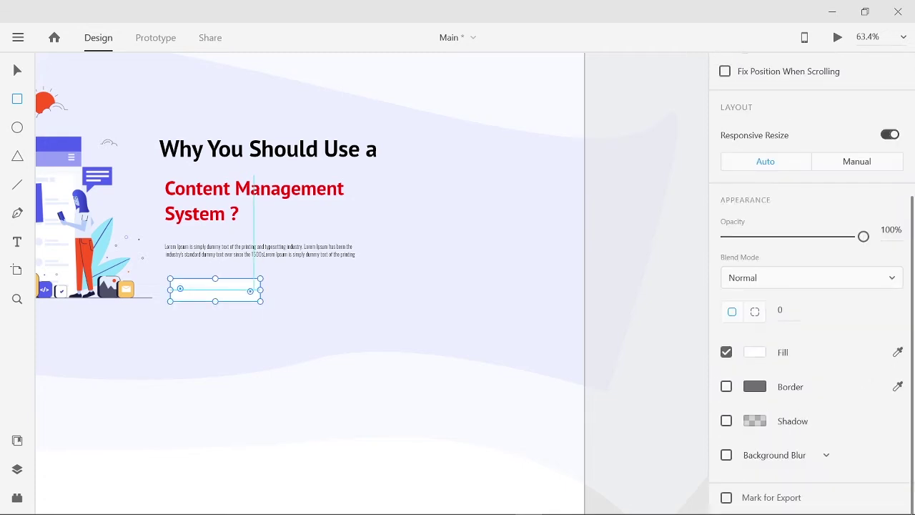
pyautogui.scroll(3, 261, 290)
pyautogui.press('v')
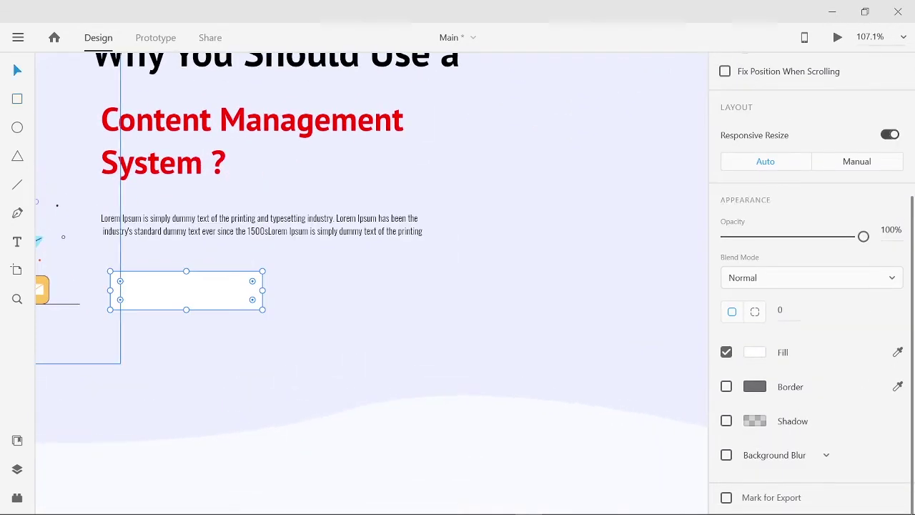
# Round the white rectangle's corners to a 25 radius, align it with the paragraph's left edge and fill it with the saved dark purple.
pyautogui.moveTo(253, 280); pyautogui.dragTo(220, 293)
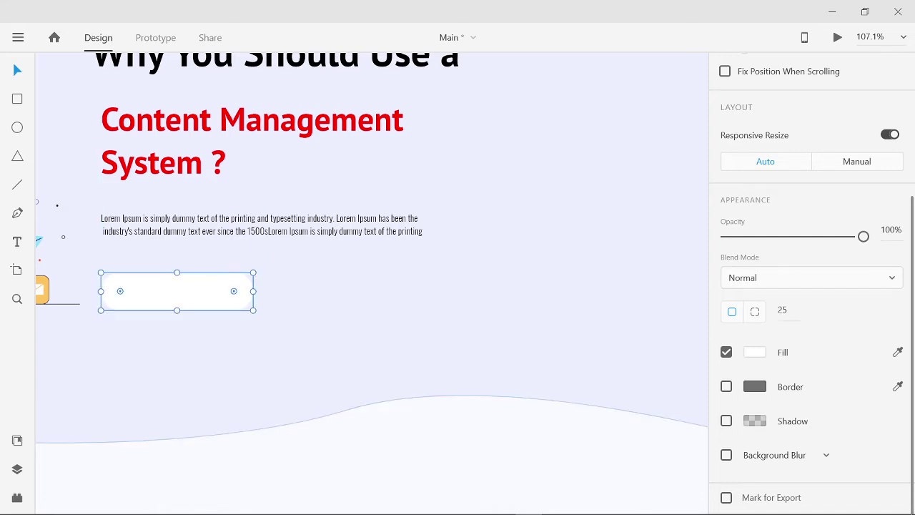
pyautogui.click(755, 352)
pyautogui.click(17, 440)
pyautogui.click(55, 172)
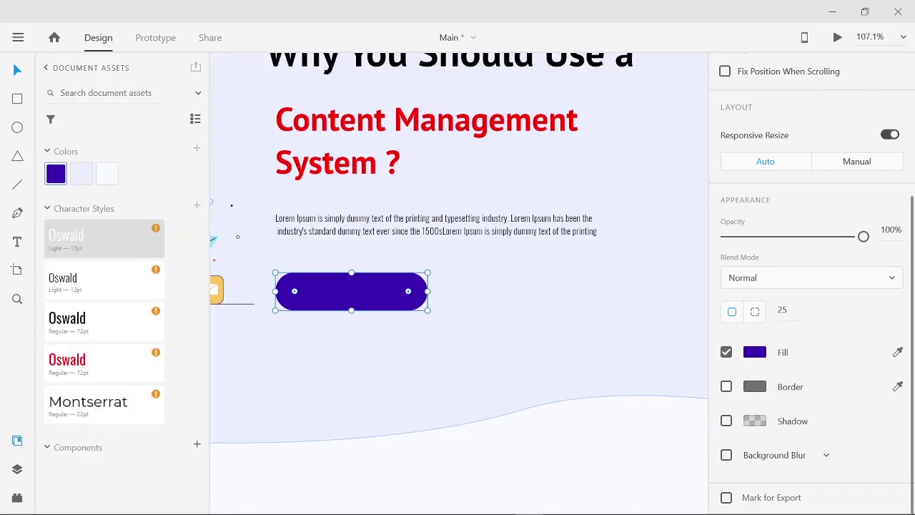
pyautogui.click(17, 440)
pyautogui.press('Escape')
pyautogui.press('Escape')
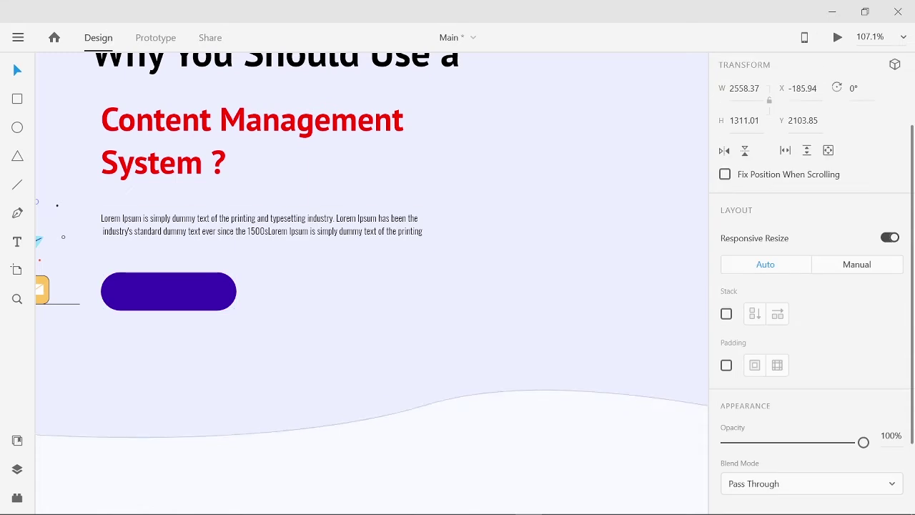
# Add the text "More" over the purple button and colour it white (#FFFFFF).
pyautogui.hscroll(-3, 357, 215)
pyautogui.press('t')
pyautogui.click(255, 293)
pyautogui.write('More')
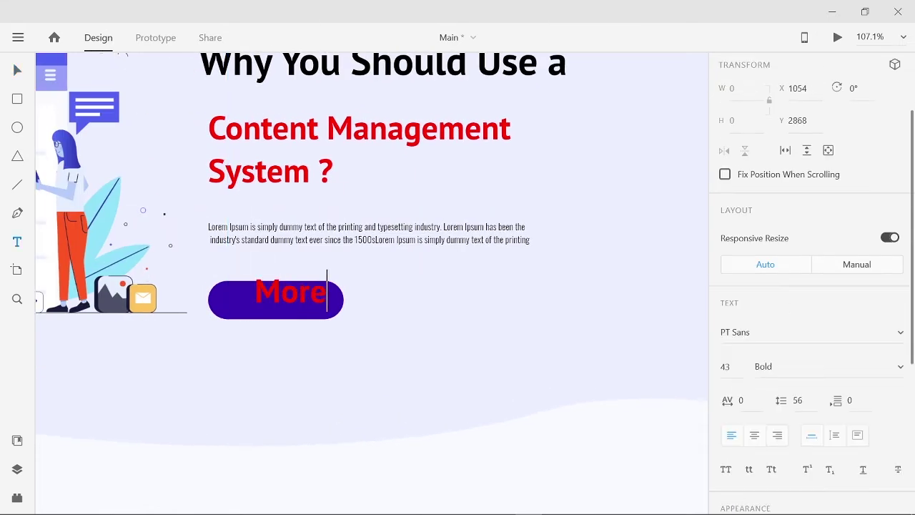
pyautogui.hotkey('ctrl', 'a')
pyautogui.scroll(-5, 811, 322)
pyautogui.click(754, 359)
pyautogui.write('ffffff')
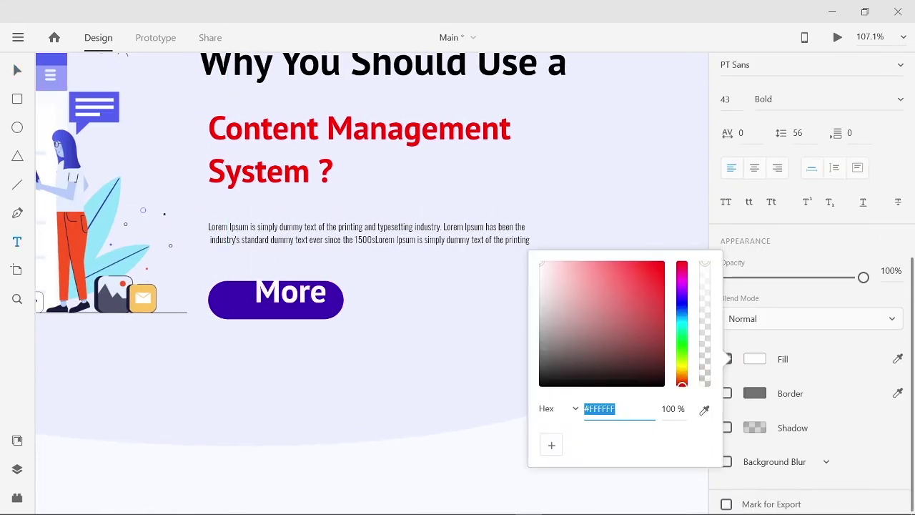
# Set the "More" label to size 19 in Regular weight and centre it on the purple button.
pyautogui.press('Escape')
pyautogui.write('27')
pyautogui.press('Return')
pyautogui.press('v')
pyautogui.moveTo(290, 283); pyautogui.dragTo(292, 307)
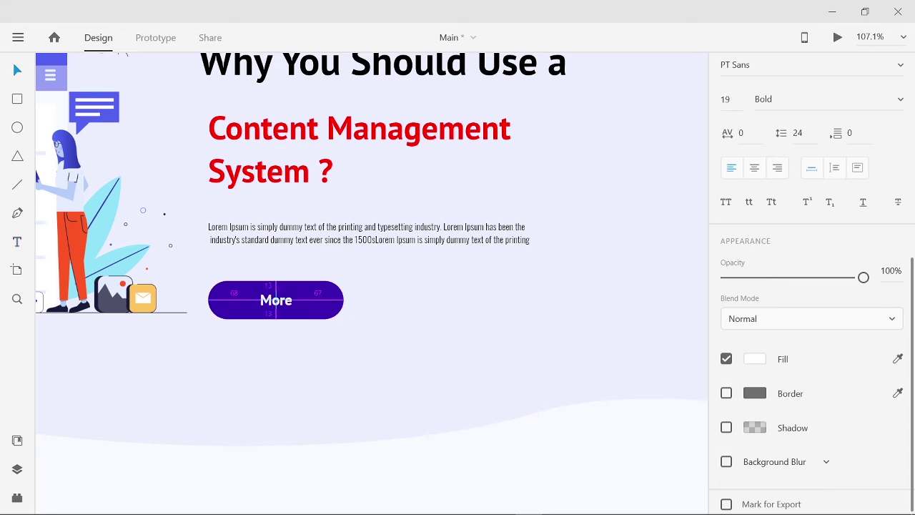
pyautogui.doubleClick(279, 301)
pyautogui.click(830, 233)
pyautogui.click(782, 203)
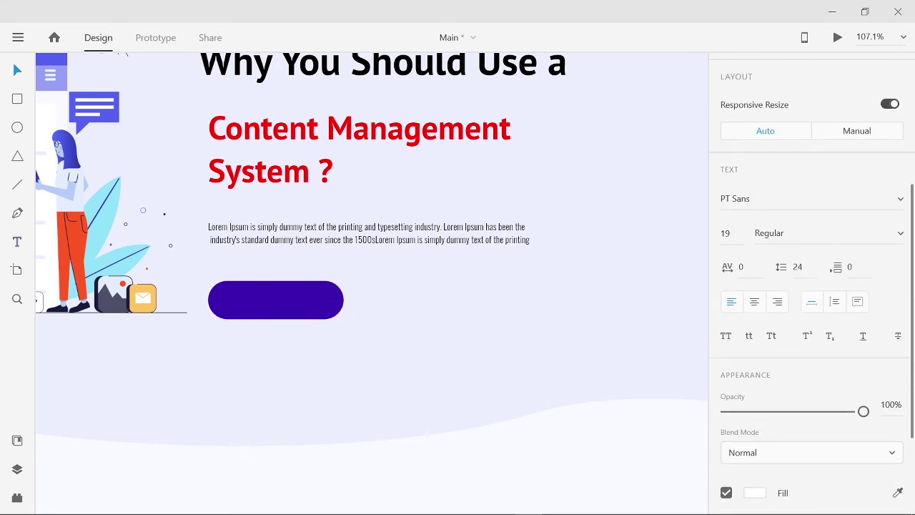
pyautogui.click(279, 300)
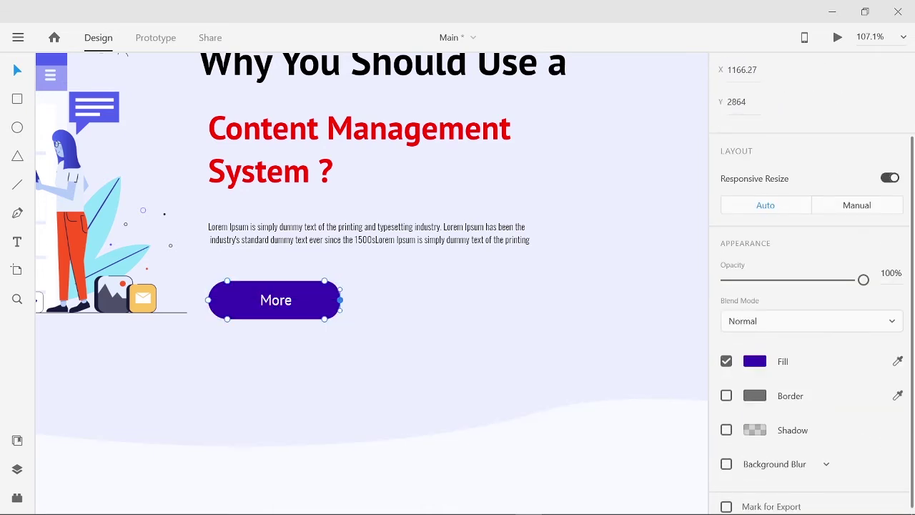
# Edit the button outline's anchor points to pull both rounded ends inward, making it about 157.5 wide and 48.5 high.
pyautogui.press('Escape')
pyautogui.doubleClick(231, 301)
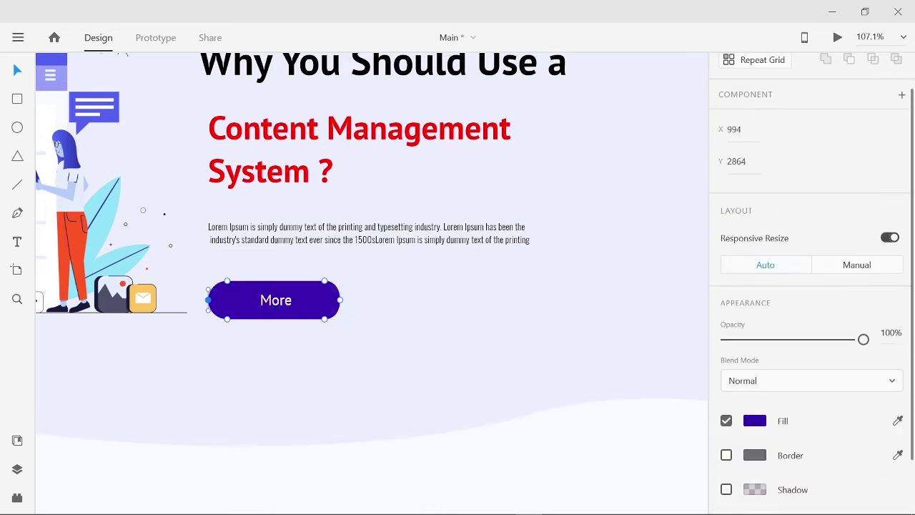
pyautogui.moveTo(208, 301); pyautogui.dragTo(214, 300)
pyautogui.click(198, 302)
pyautogui.doubleClick(230, 300)
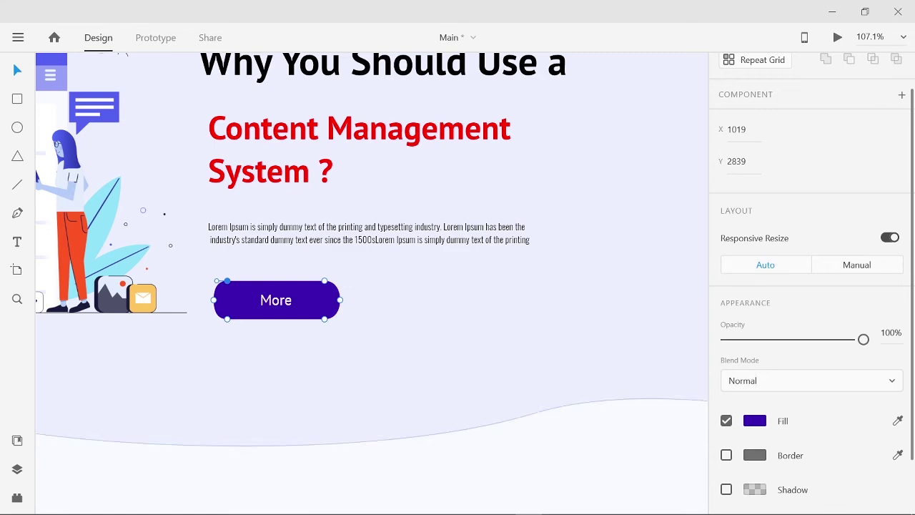
pyautogui.press('Escape')
pyautogui.press('Escape')
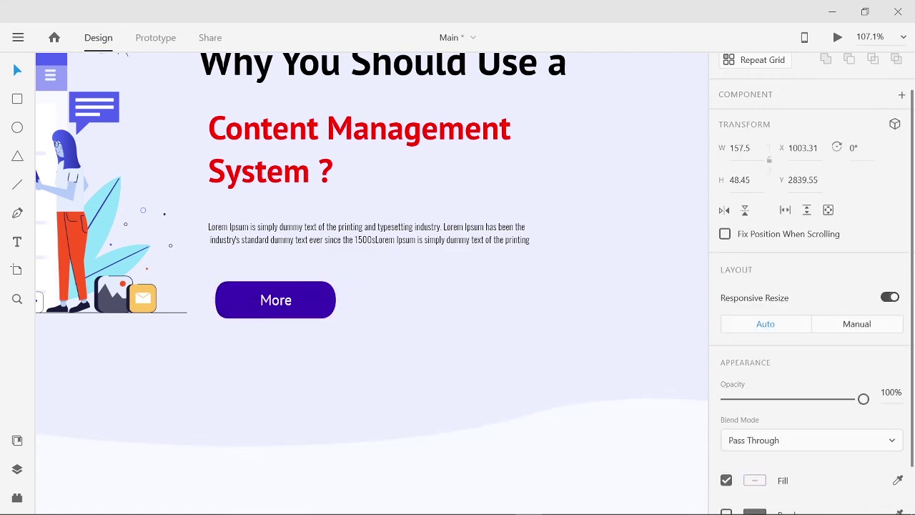
pyautogui.press('Escape')
pyautogui.hotkey('ctrl', '-')
pyautogui.hotkey('ctrl', '-')
pyautogui.press('Escape')
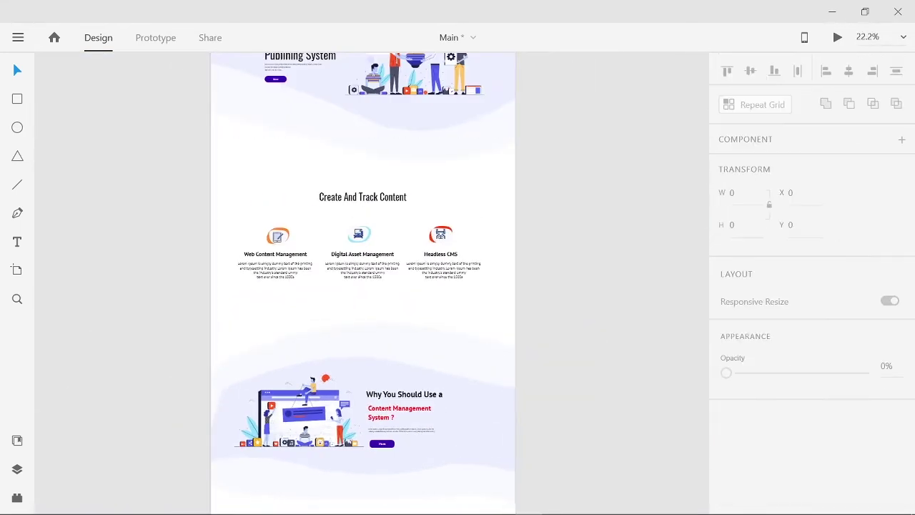
pyautogui.moveTo(329, 436); pyautogui.dragTo(299, 227)
pyautogui.click(308, 268)
pyautogui.press('Return')
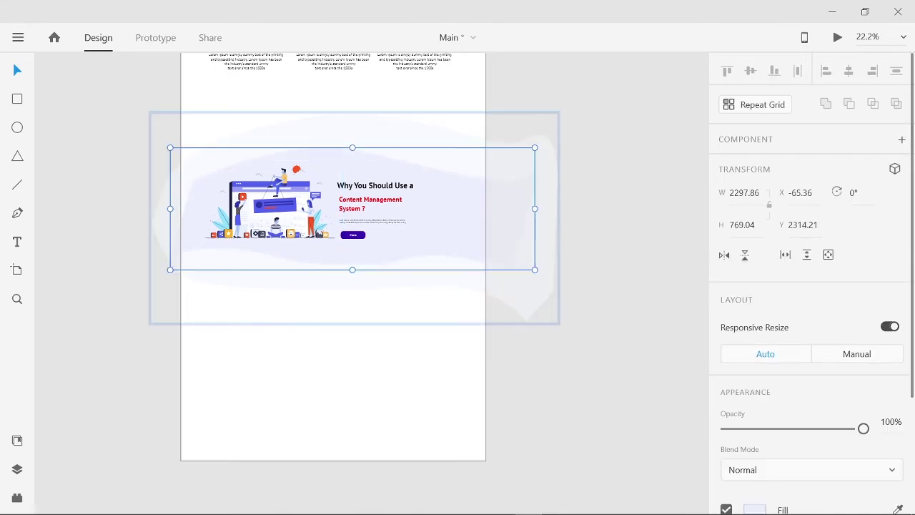
pyautogui.press('Escape')
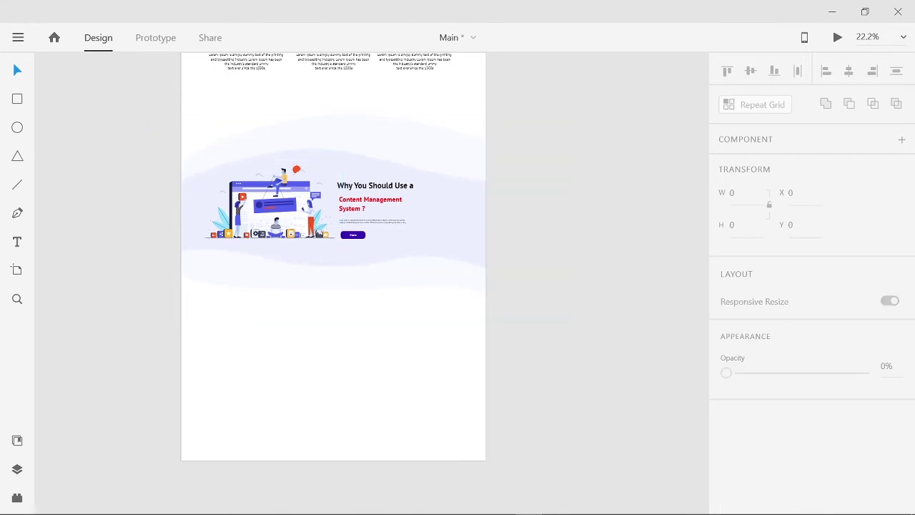
pyautogui.scroll(-2, 329, 257)
pyautogui.scroll(3, 329, 258)
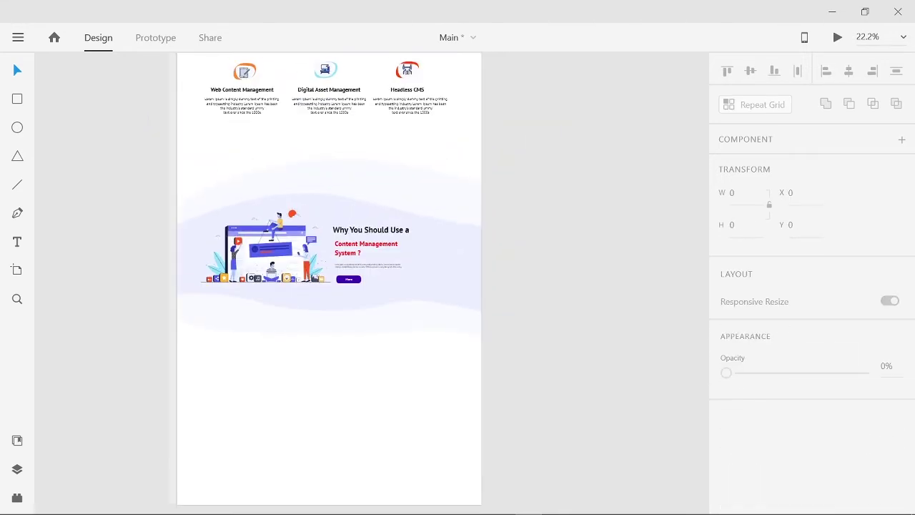
# Save the document and review the whole home page in a maximized desktop preview before closing the preview.
pyautogui.click(18, 37)
pyautogui.click(28, 288)
pyautogui.hotkey('ctrl', 'Return')
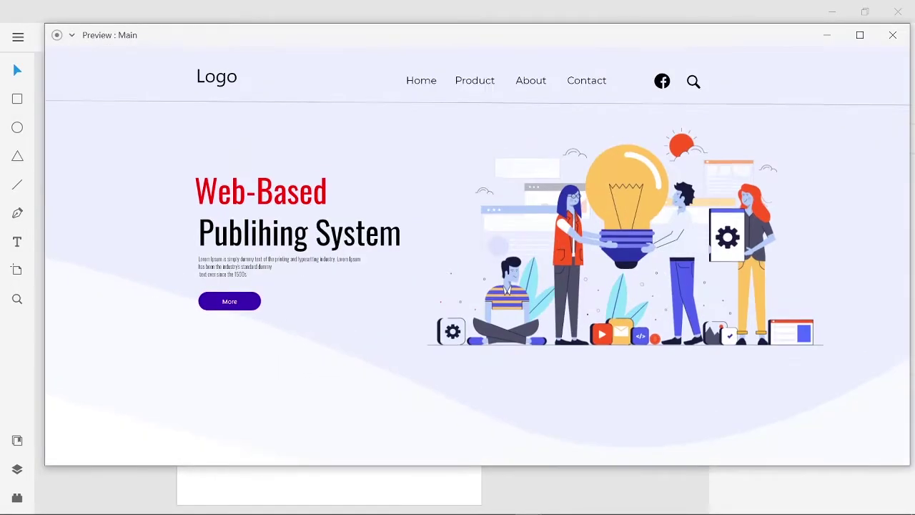
pyautogui.scroll(-5, 472, 250)
pyautogui.scroll(5, 472, 250)
pyautogui.press('super+Up')
pyautogui.scroll(-10, 457, 257)
pyautogui.scroll(10, 457, 258)
pyautogui.hotkey('alt', 'F4')
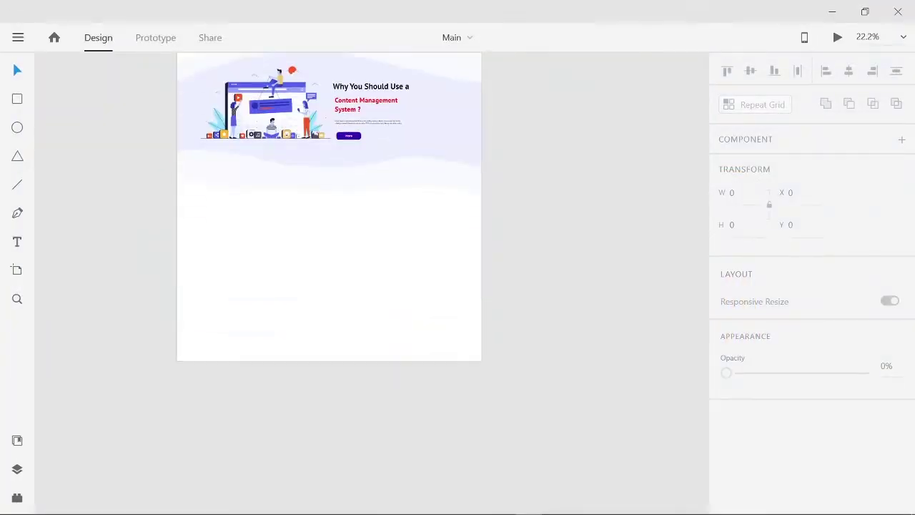
# Extend the home page artboard downward to a height of about 4608.
pyautogui.click(329, 315)
pyautogui.moveTo(329, 331); pyautogui.dragTo(329, 380)
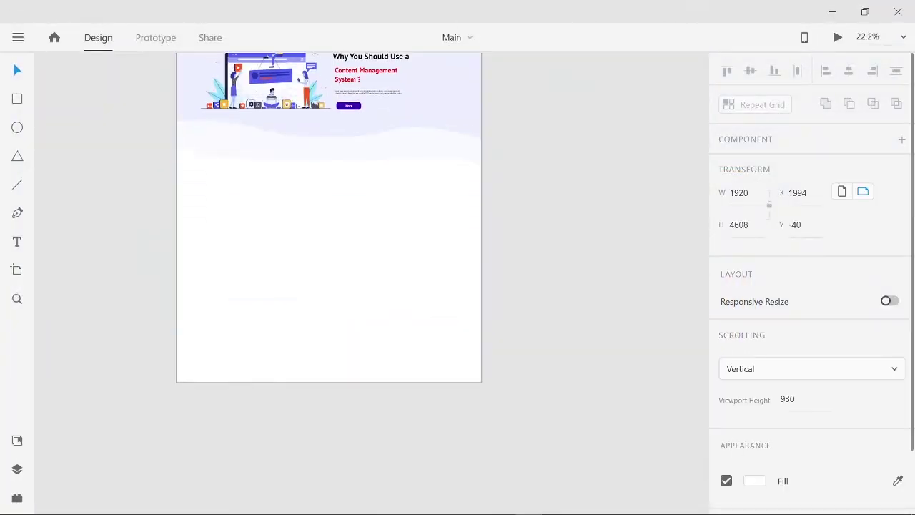
pyautogui.press('Escape')
# Add the black heading "who uses content Mangement" in PT Sans Regular 84 below the wave section.
pyautogui.click(272, 198)
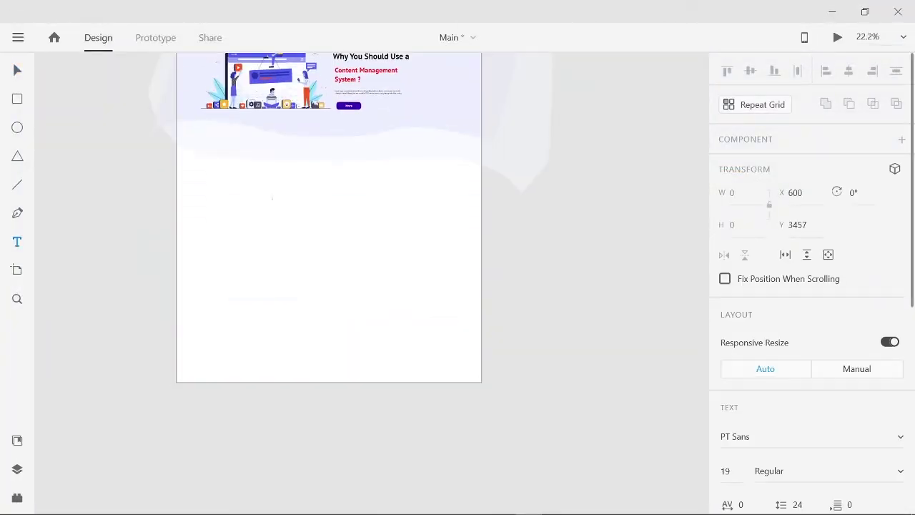
pyautogui.scroll(-5, 812, 286)
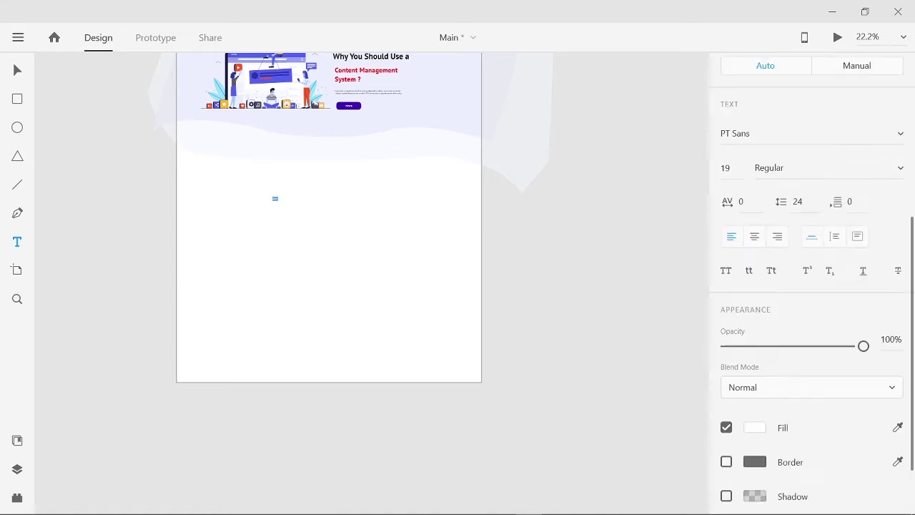
pyautogui.click(755, 422)
pyautogui.press('Escape')
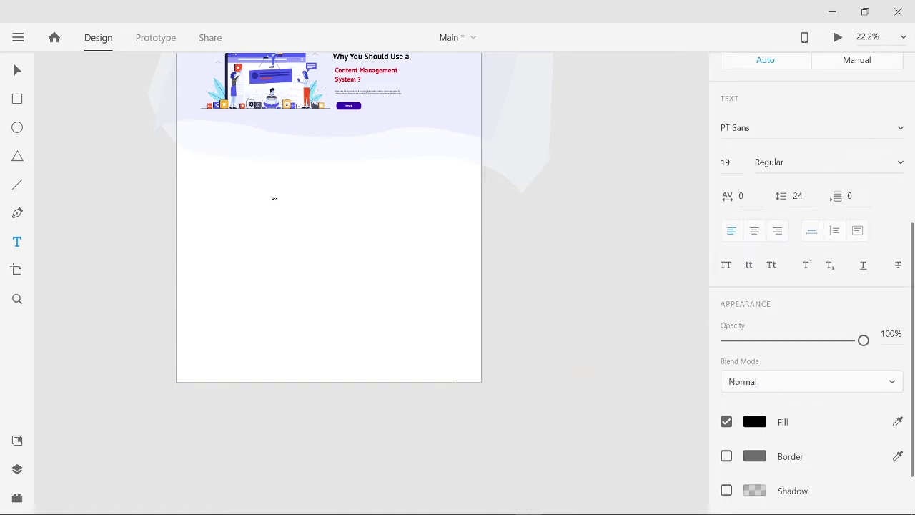
pyautogui.write('who uses content Mangement')
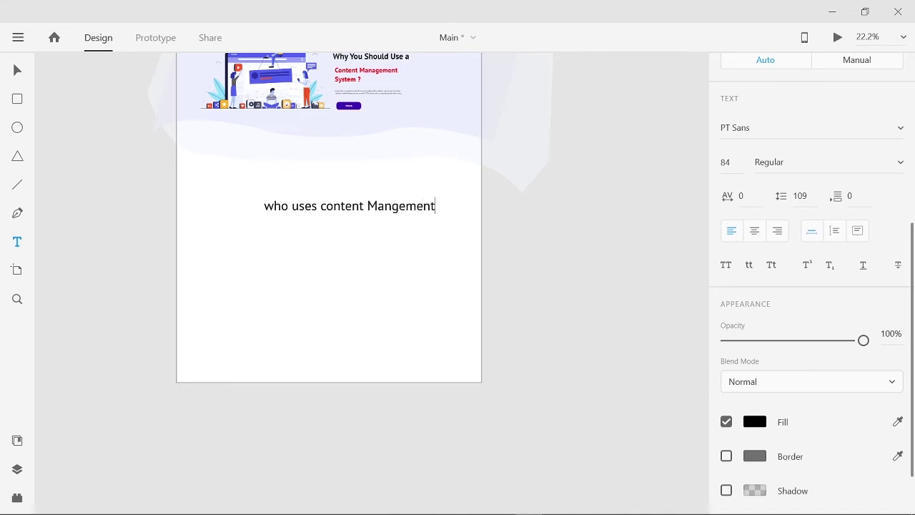
pyautogui.click(369, 258)
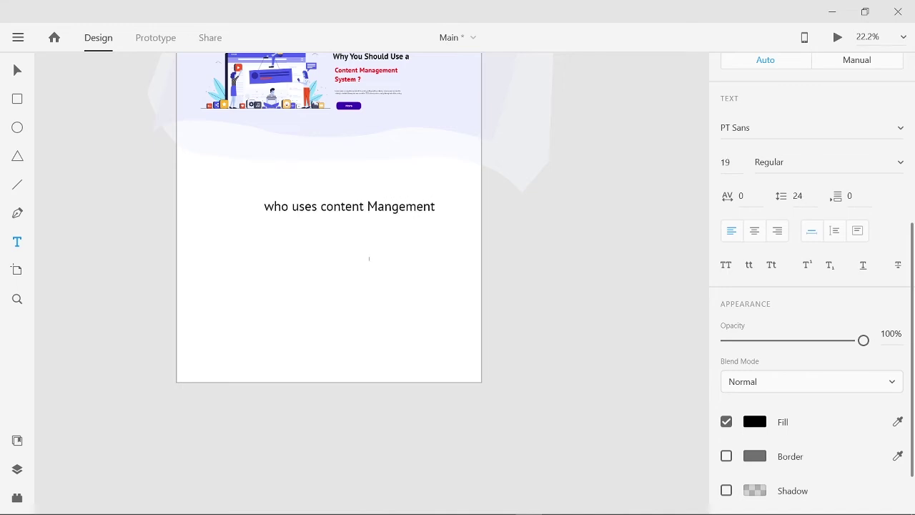
# Apply the black Oswald Regular 72 pt character style to the new heading and centre it below the wave section.
pyautogui.scroll(3, 369, 259)
pyautogui.click(323, 160)
pyautogui.scroll(3, 323, 160)
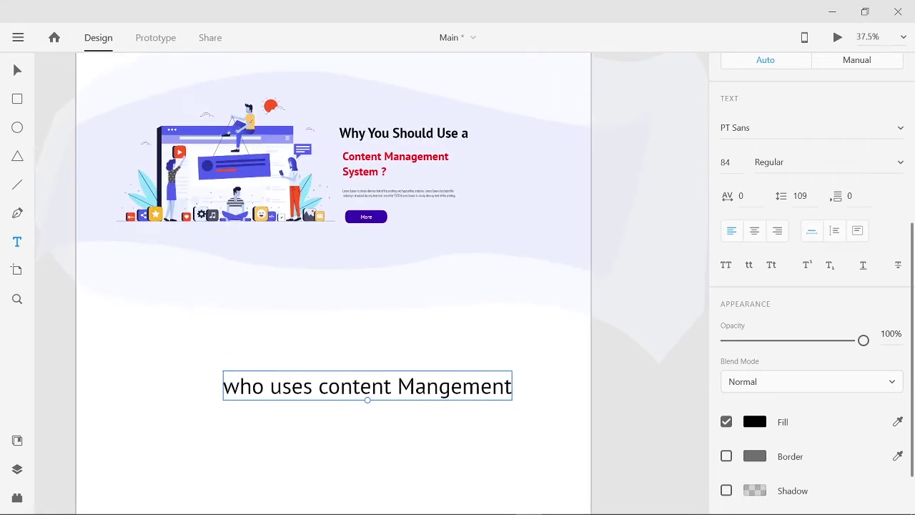
pyautogui.press('v')
pyautogui.moveTo(368, 386); pyautogui.dragTo(324, 372)
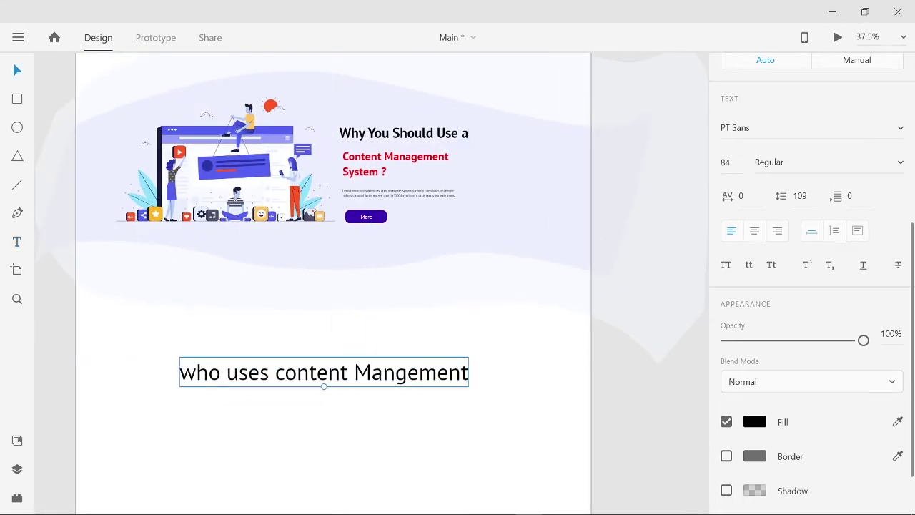
pyautogui.scroll(-1, 324, 373)
pyautogui.press('super')
pyautogui.press('super')
pyautogui.click(17, 440)
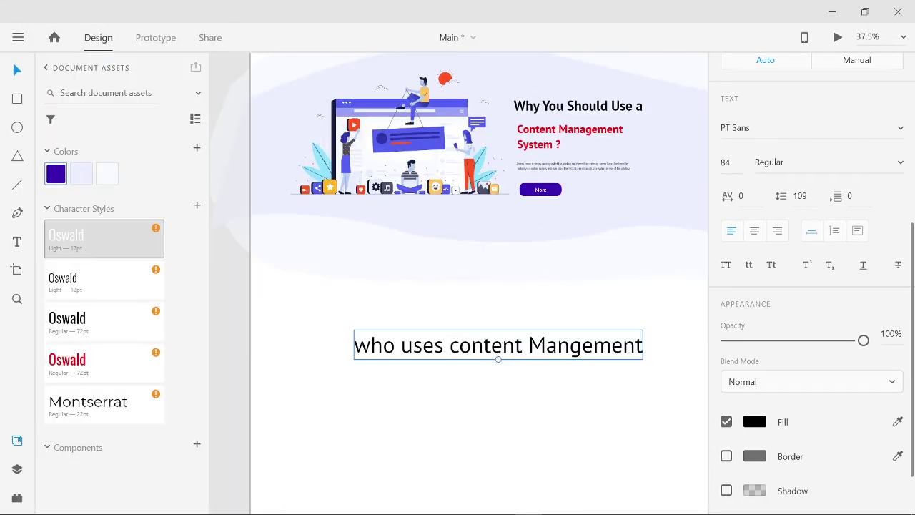
pyautogui.click(67, 318)
pyautogui.moveTo(457, 345); pyautogui.dragTo(509, 323)
pyautogui.click(17, 440)
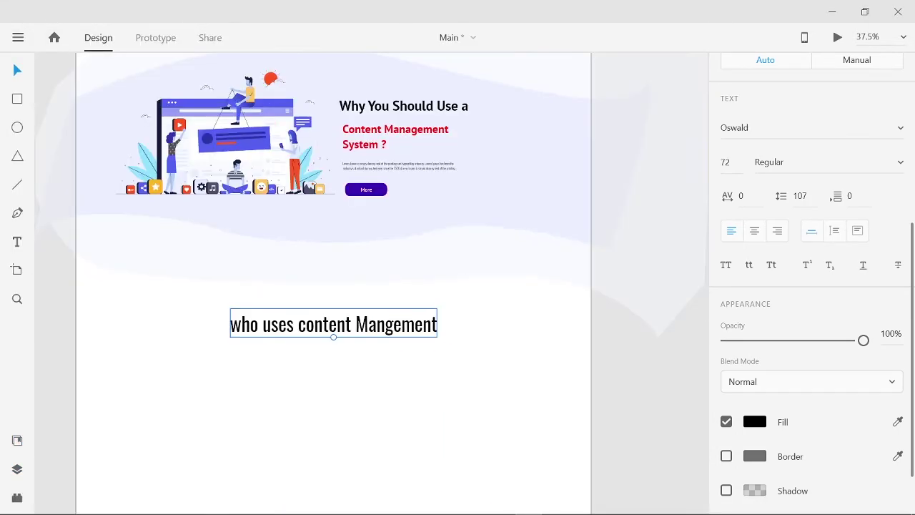
# Copy the Lorem Ipsum paragraph below the new heading, enlarge it to size 28 and break its line only after "ever since the".
pyautogui.click(388, 136)
pyautogui.click(391, 165)
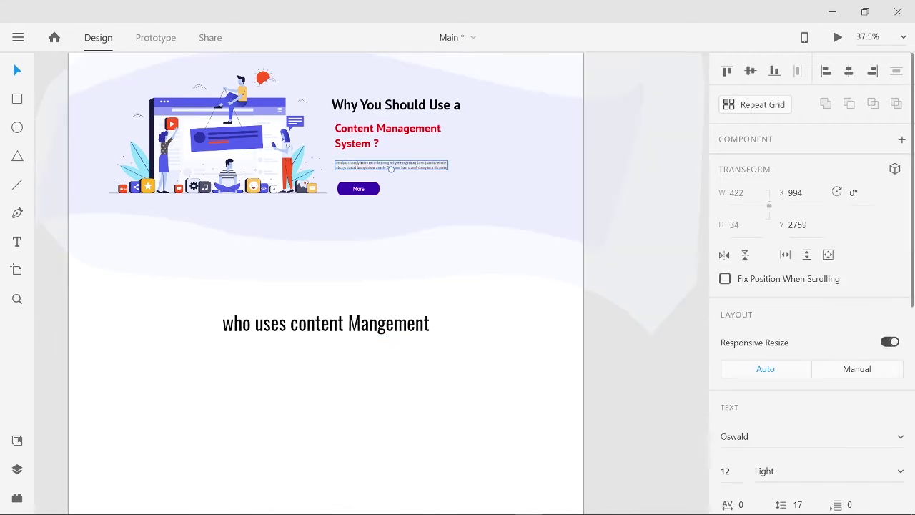
pyautogui.moveTo(391, 166); pyautogui.dragTo(324, 368)
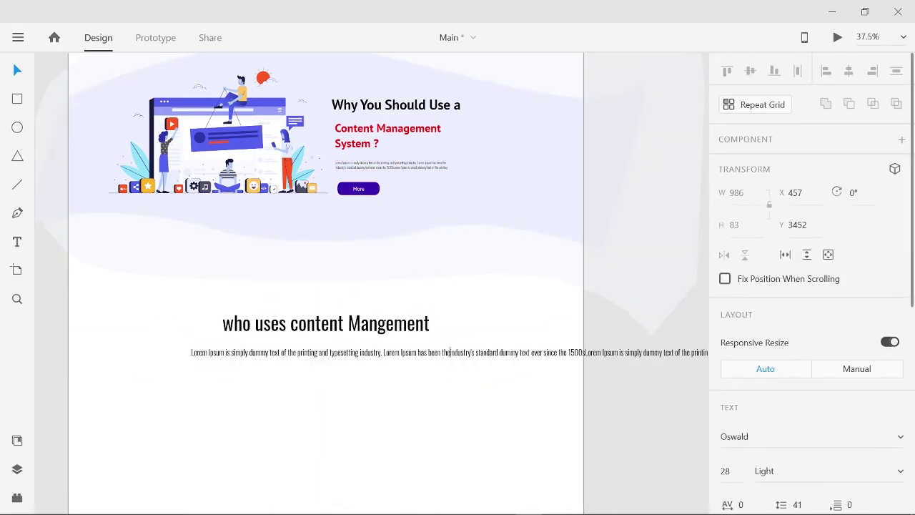
pyautogui.click(570, 352)
pyautogui.press('Return')
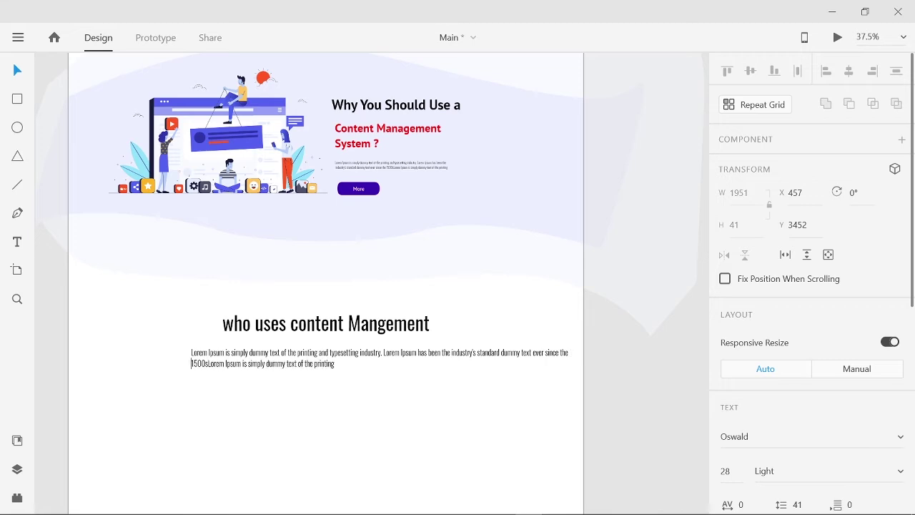
# Centre-align the copied paragraph, reduce it to size 20 and place it centred beneath the heading.
pyautogui.scroll(-5, 812, 286)
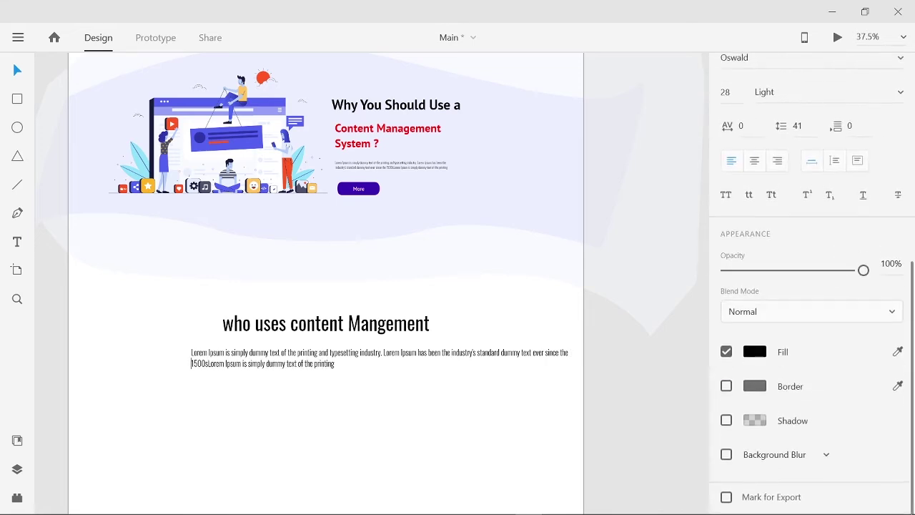
pyautogui.hotkey('ctrl', 'shift', 'c')
pyautogui.moveTo(380, 369); pyautogui.dragTo(337, 354)
pyautogui.scroll(-3, 325, 286)
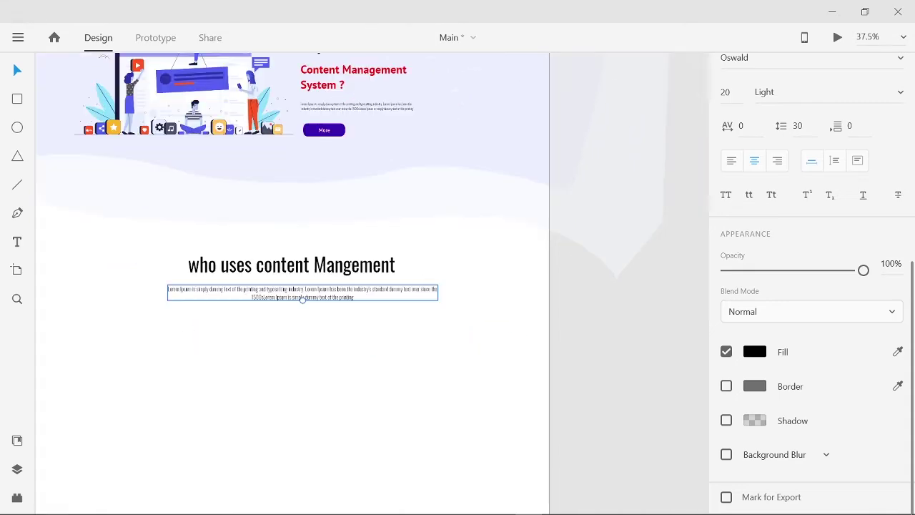
# Switch to the 8-6-2021 folder in File Explorer and place placeholder-video.png in the XD artboard, centred below the paragraph.
pyautogui.press('Escape')
pyautogui.click(515, 504)
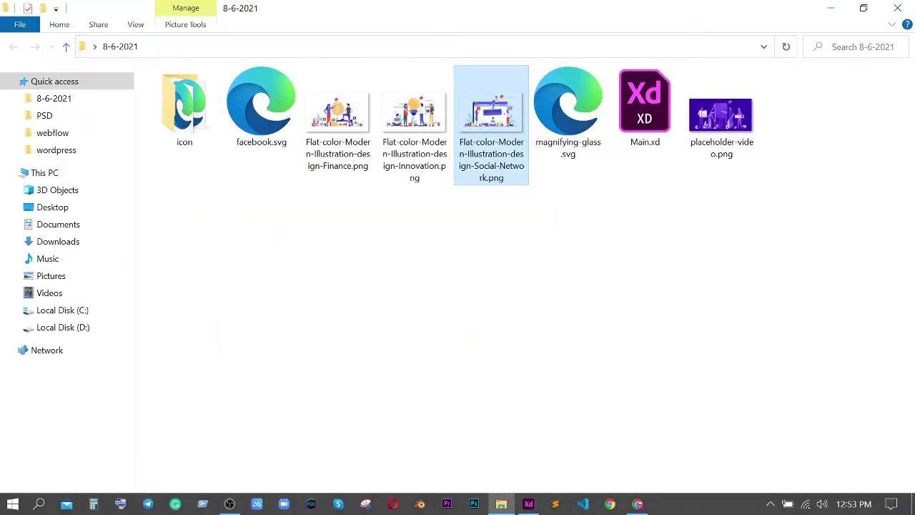
pyautogui.moveTo(557, 9); pyautogui.dragTo(583, 52)
pyautogui.moveTo(786, 285); pyautogui.dragTo(341, 299)
pyautogui.press('Escape')
pyautogui.scroll(-3, 321, 286)
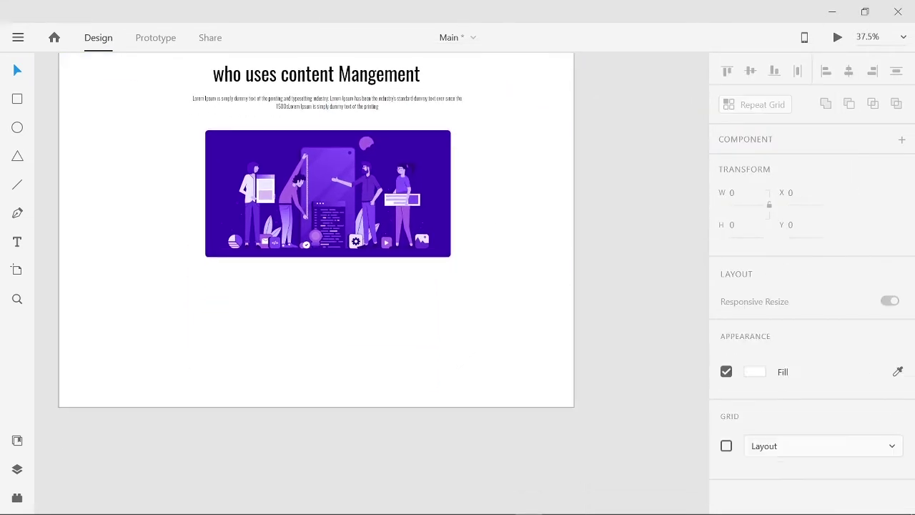
# Duplicate the paragraph under the "who uses content Mangement" heading and place the copy below the purple illustration at X 439, Y 4299.
pyautogui.scroll(-1, 321, 286)
pyautogui.scroll(3, 322, 286)
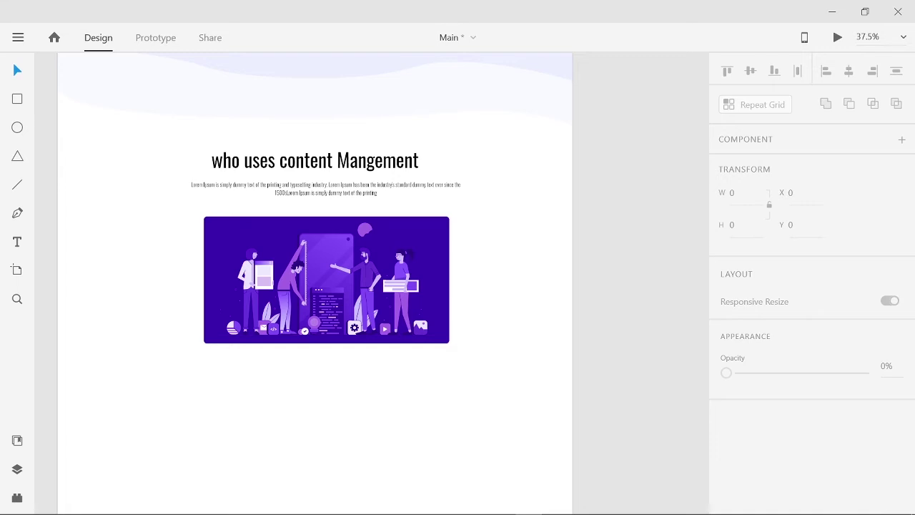
pyautogui.click(325, 192)
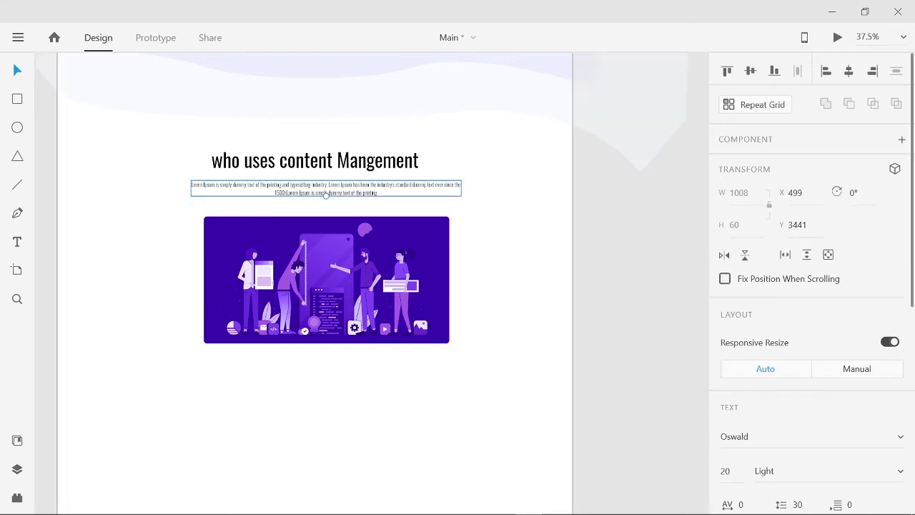
pyautogui.moveTo(326, 191); pyautogui.dragTo(309, 421)
pyautogui.scroll(-3, 324, 286)
# Move the copied paragraph's long first line beneath its short second line.
pyautogui.doubleClick(324, 254)
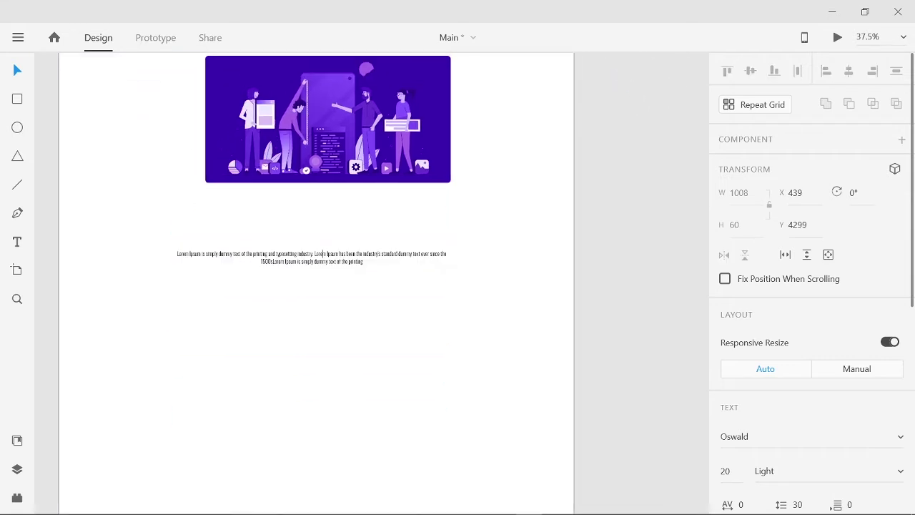
pyautogui.press('Home')
pyautogui.hotkey('shift', 'End')
pyautogui.press('BackSpace')
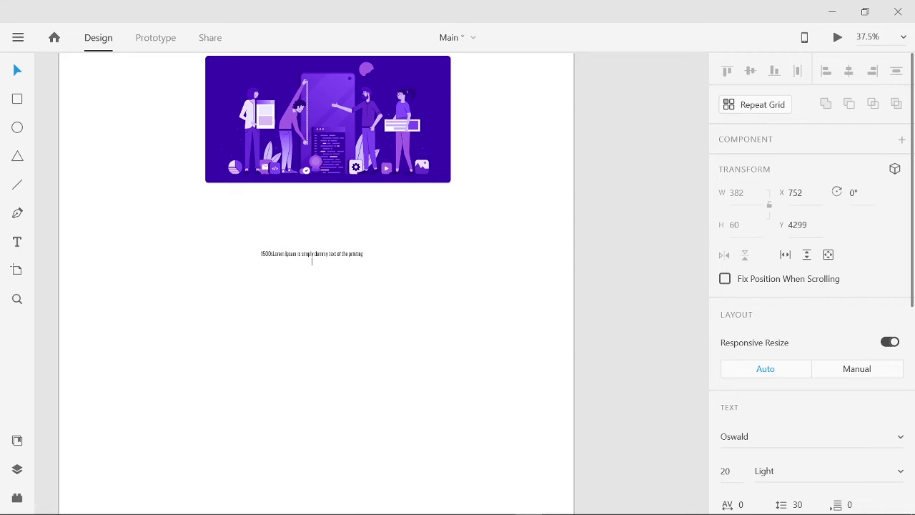
pyautogui.press('Escape')
pyautogui.press('Escape')
# Draw a wide, closed curved shape with the Pen tool around the copied paragraph, extending past both sides of the page.
pyautogui.press('p')
pyautogui.click(51, 252)
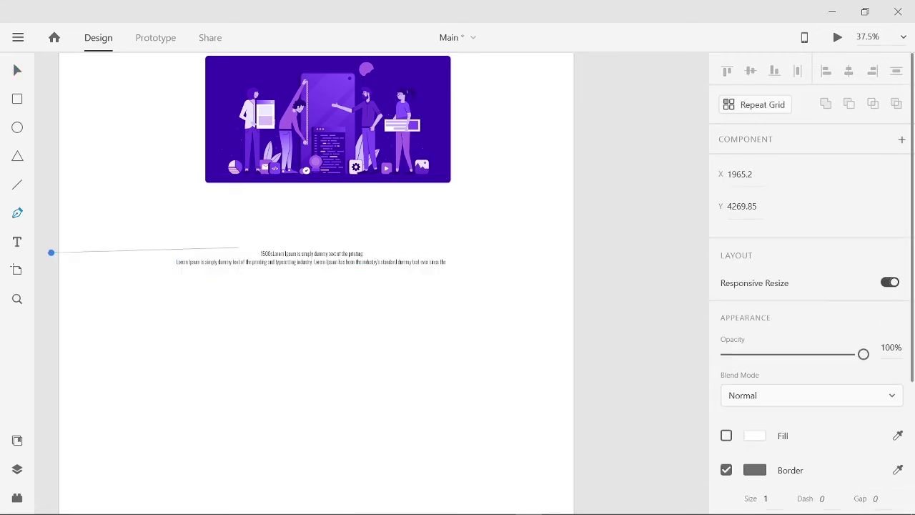
pyautogui.moveTo(592, 255); pyautogui.dragTo(566, 325)
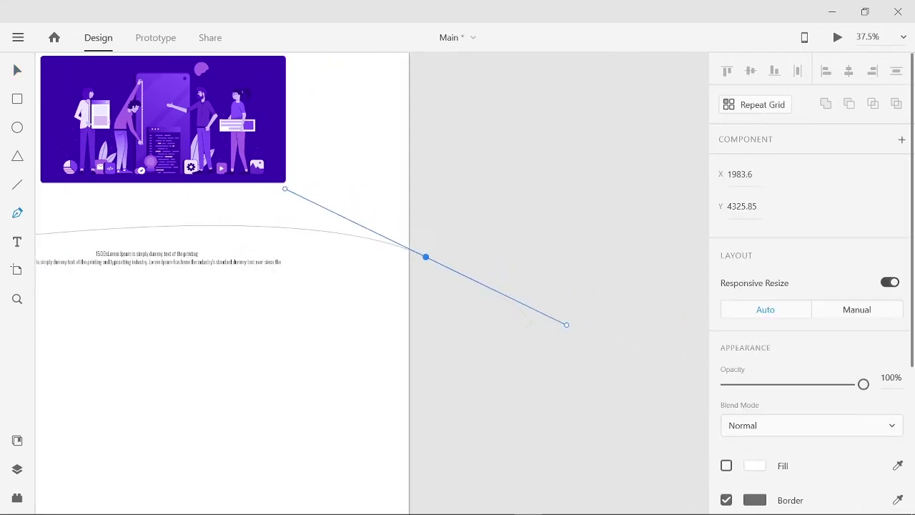
pyautogui.hscroll(-5, 357, 286)
pyautogui.moveTo(156, 256); pyautogui.dragTo(126, 284)
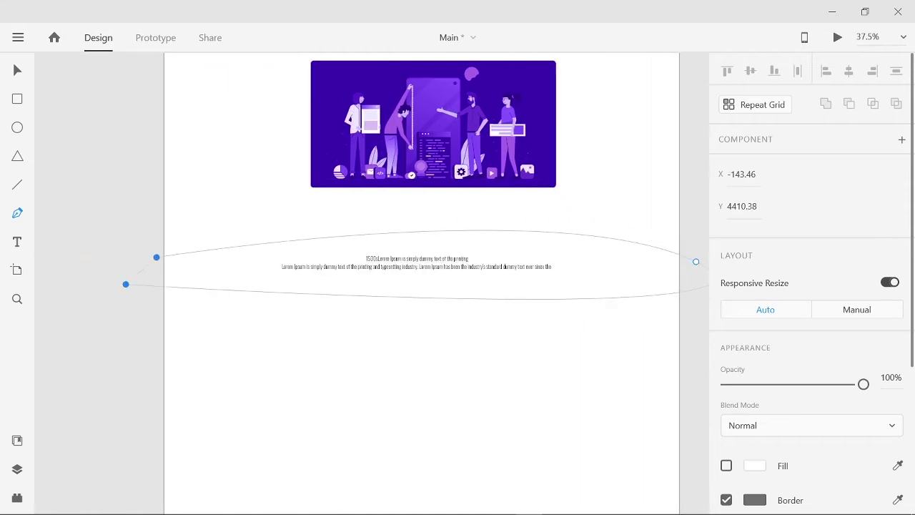
pyautogui.hscroll(2, 379, 286)
# Fill the curved shape with the palest document colour and remove its border.
pyautogui.hotkey('ctrl', 'shift', 'y')
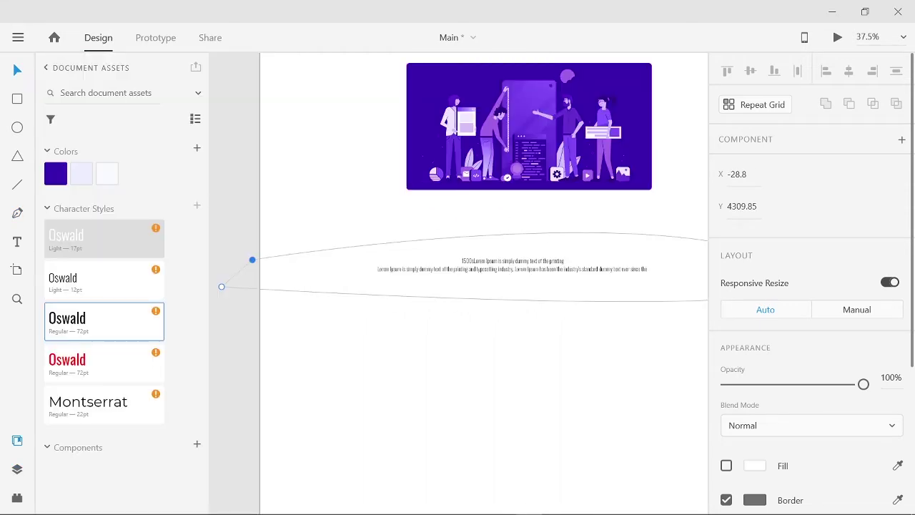
pyautogui.click(726, 466)
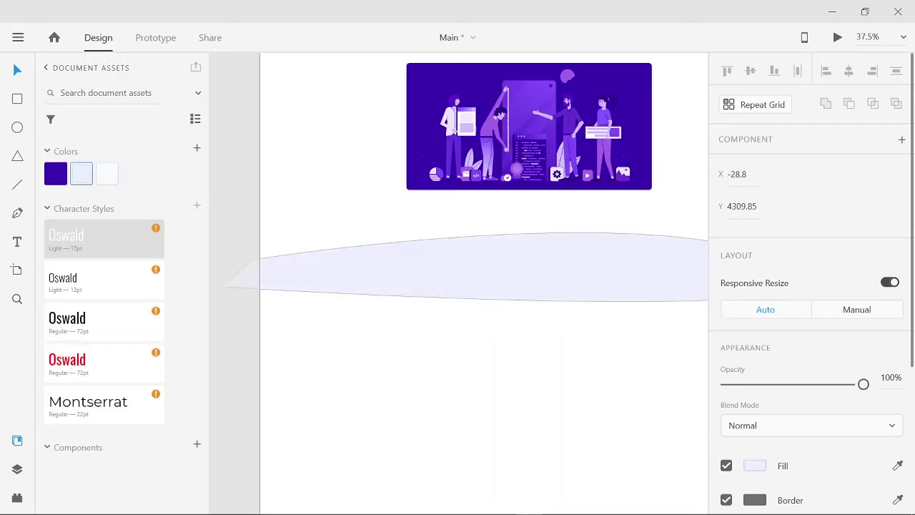
pyautogui.click(727, 499)
pyautogui.click(107, 173)
# Send the curved shape backward so it sits behind the copied paragraph.
pyautogui.hotkey('ctrl', 'y')
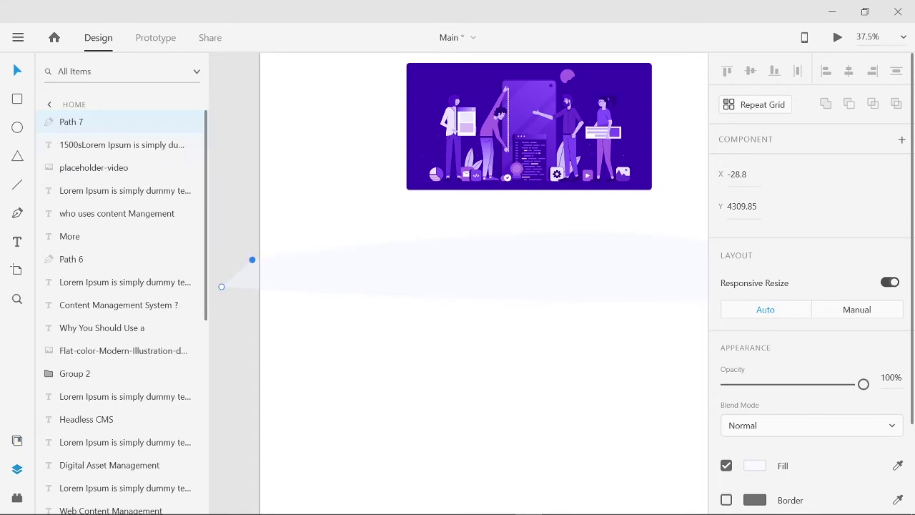
pyautogui.hotkey('ctrl', '[')
pyautogui.hotkey('ctrl', 'y')
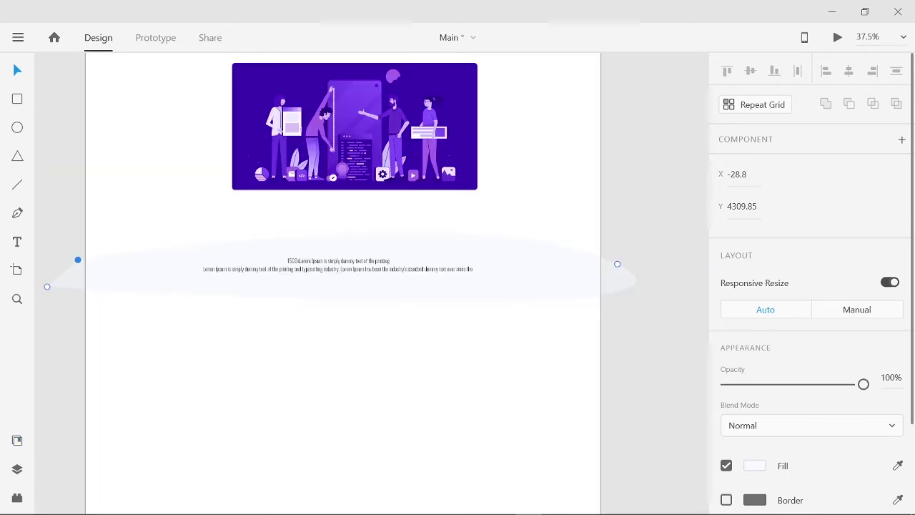
pyautogui.press('Escape')
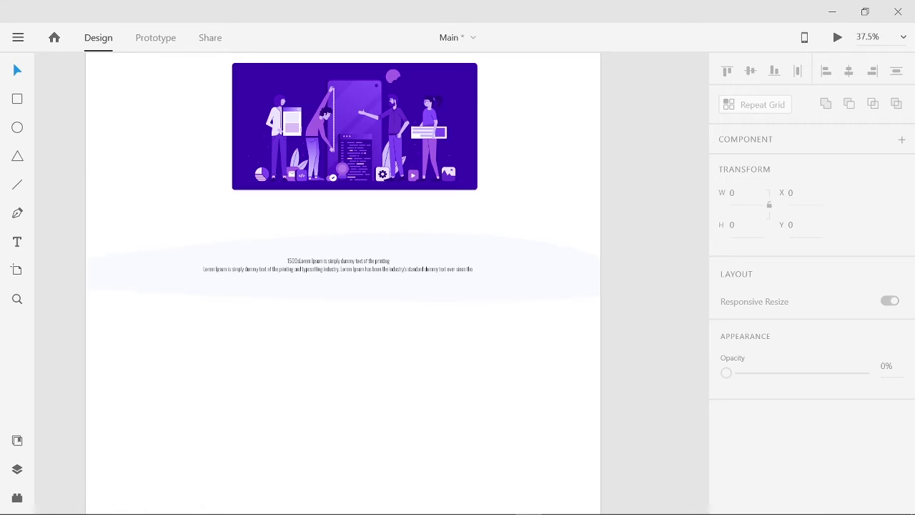
# Add the testimonial author's name in bold, centred below the copied paragraph, and enclose the paragraph in quotation marks.
pyautogui.click(299, 285)
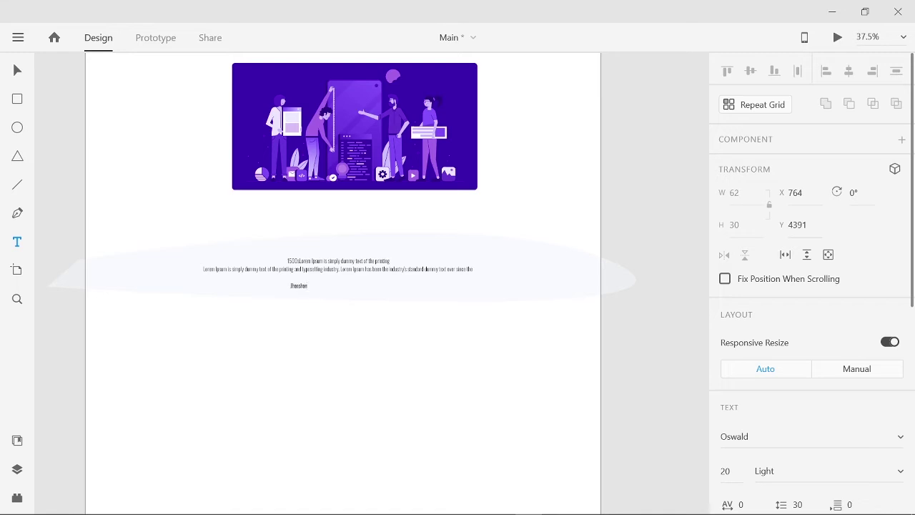
pyautogui.scroll(-3, 811, 286)
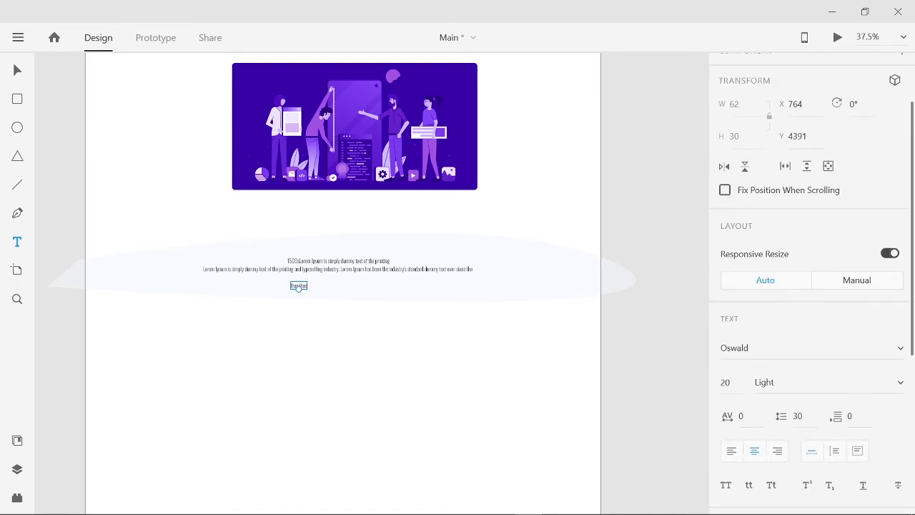
pyautogui.hotkey('ctrl', 'b')
pyautogui.moveTo(298, 288); pyautogui.dragTo(332, 287)
pyautogui.click(418, 269)
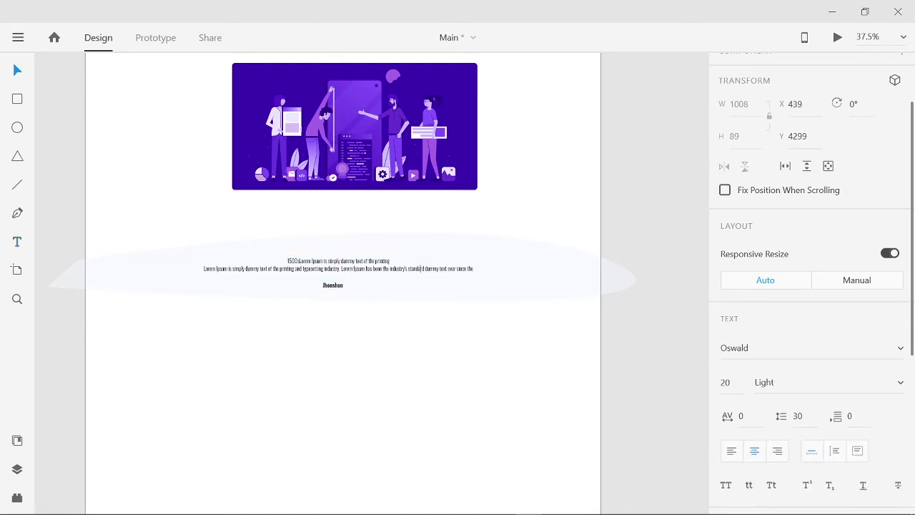
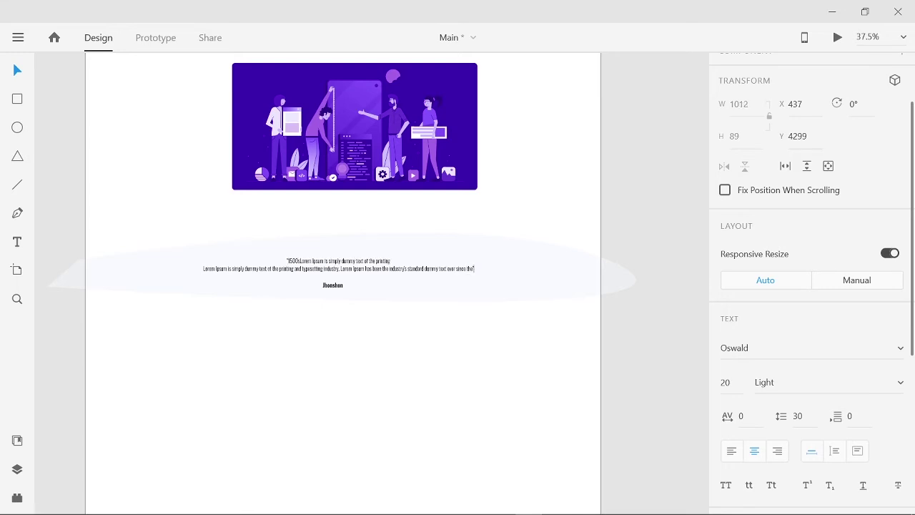
pyautogui.press('Escape')
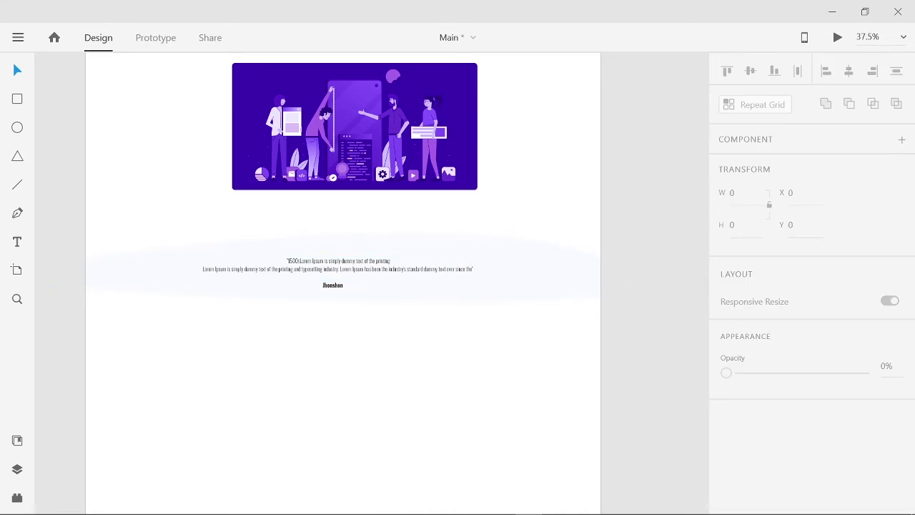
# Draw a small circle about 11 by 11 below the curved shape and remove its border.
pyautogui.scroll(5, 269, 311)
pyautogui.moveTo(353, 312); pyautogui.dragTo(359, 318)
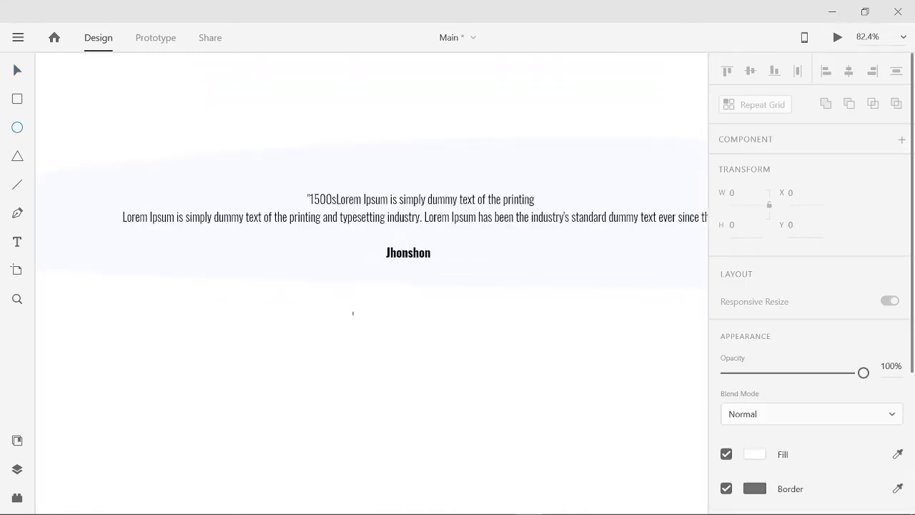
pyautogui.scroll(-4, 811, 286)
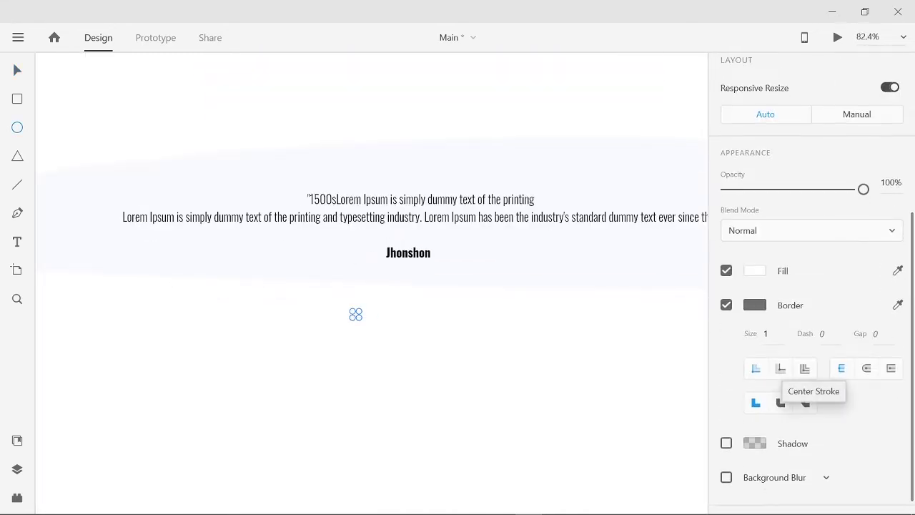
pyautogui.click(727, 305)
# Try the fill #98A49F and a pale document colour on the small circle.
pyautogui.click(755, 352)
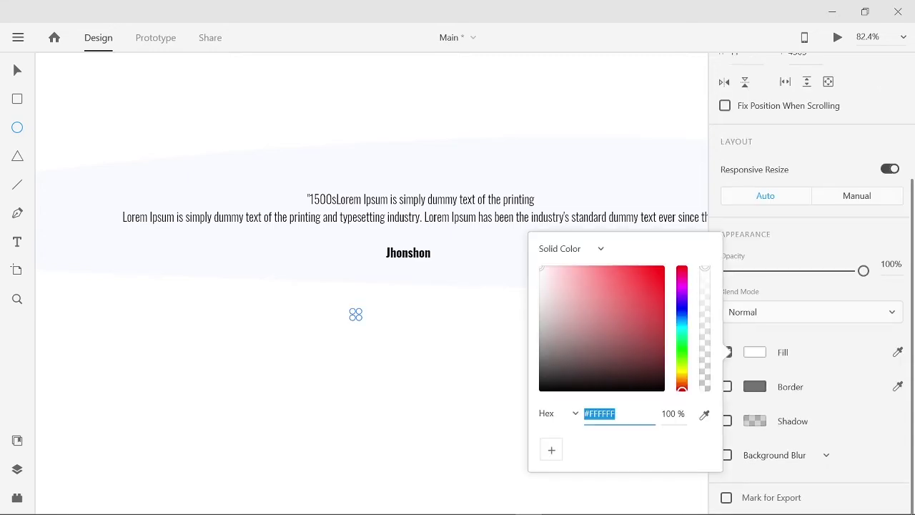
pyautogui.write('#98A49F')
pyautogui.press('Return')
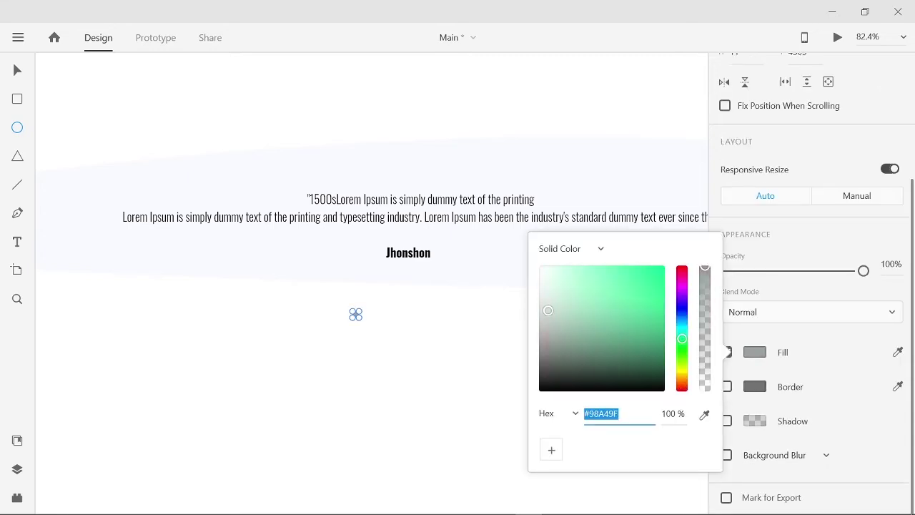
pyautogui.hotkey('ctrl', 'shift', 'y')
pyautogui.click(81, 174)
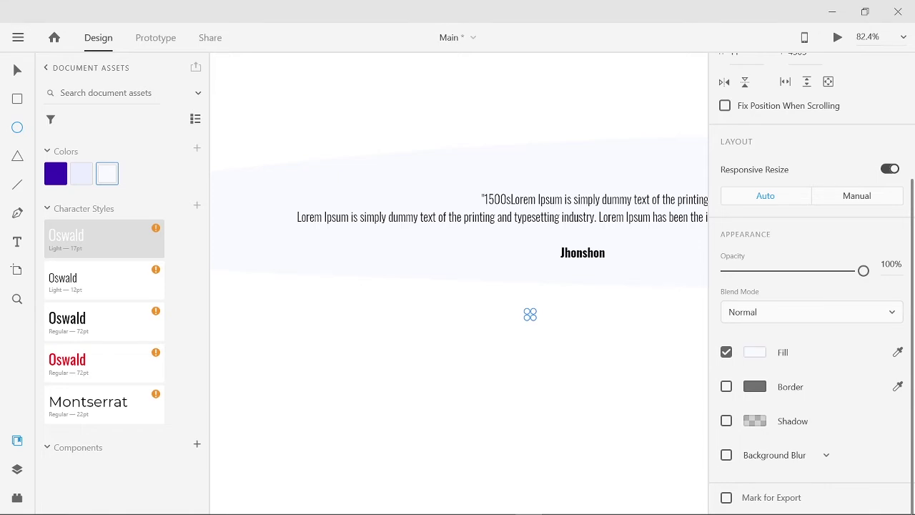
pyautogui.hotkey('ctrl', 'y')
pyautogui.hotkey('ctrl', 'y')
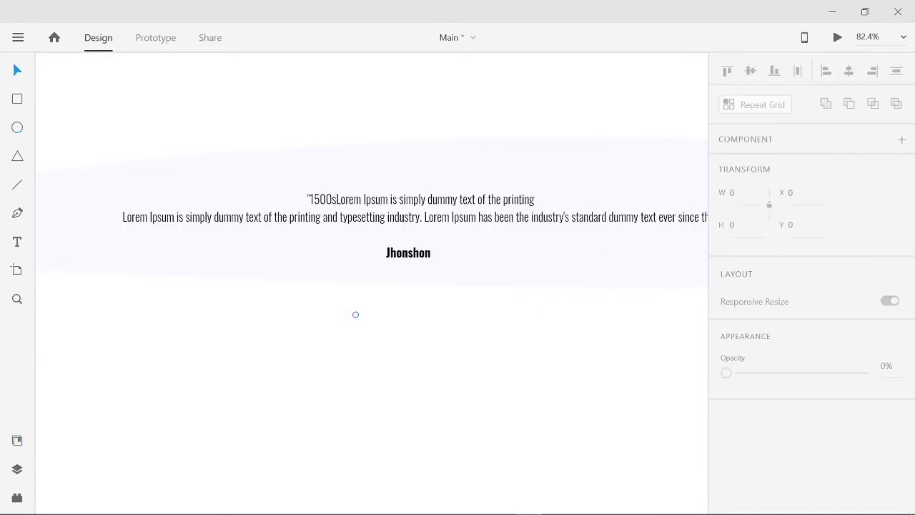
# Set the small circle's fill to #B7BDDB.
pyautogui.scroll(-1, 812, 286)
pyautogui.click(754, 352)
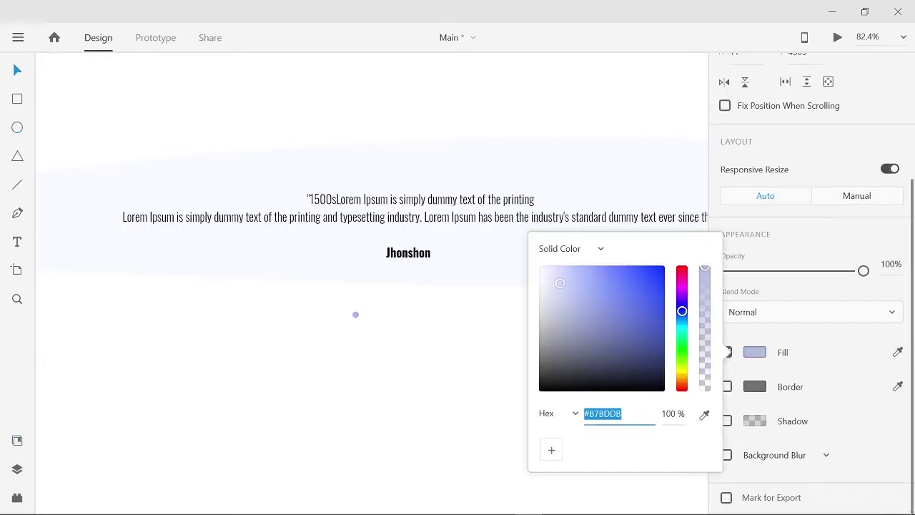
pyautogui.press('Escape')
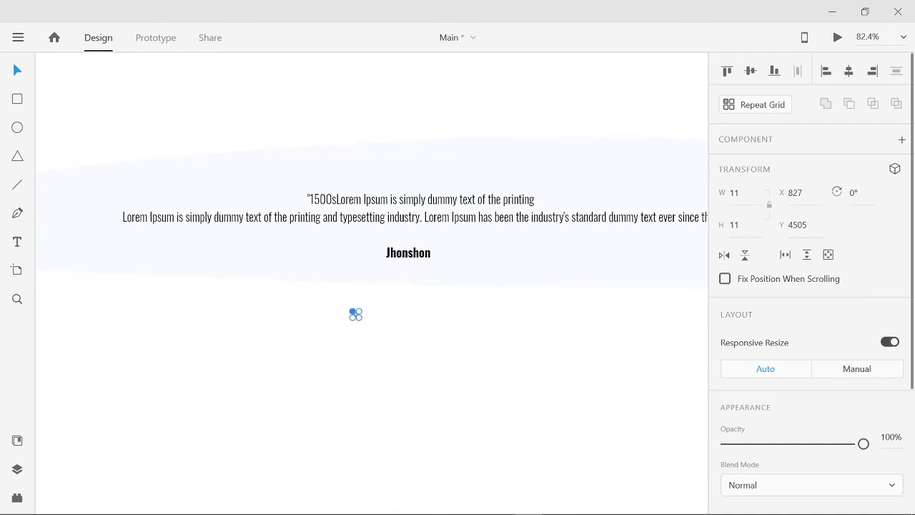
# Duplicate the small circle to its right and nudge the copy to X 860, Y 4505.
pyautogui.moveTo(414, 336); pyautogui.dragTo(281, 372)
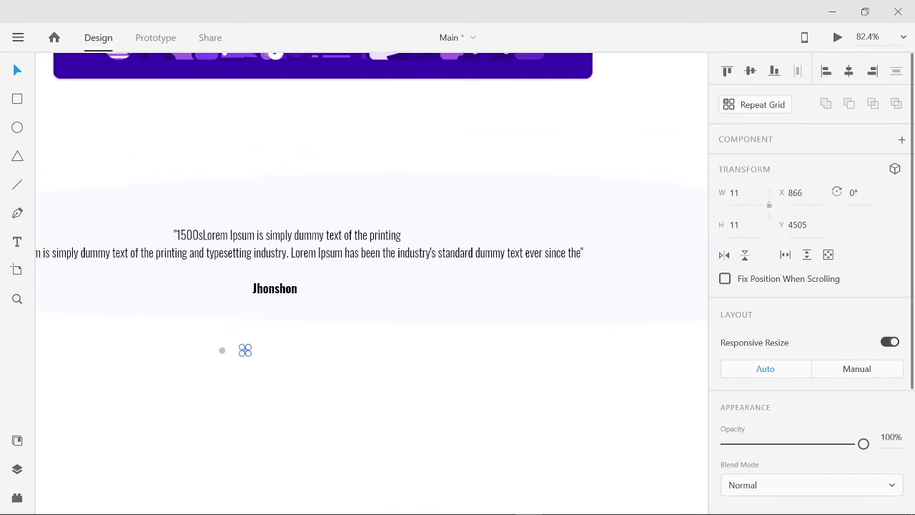
pyautogui.click(281, 372)
pyautogui.click(246, 350)
pyautogui.scroll(5, 276, 381)
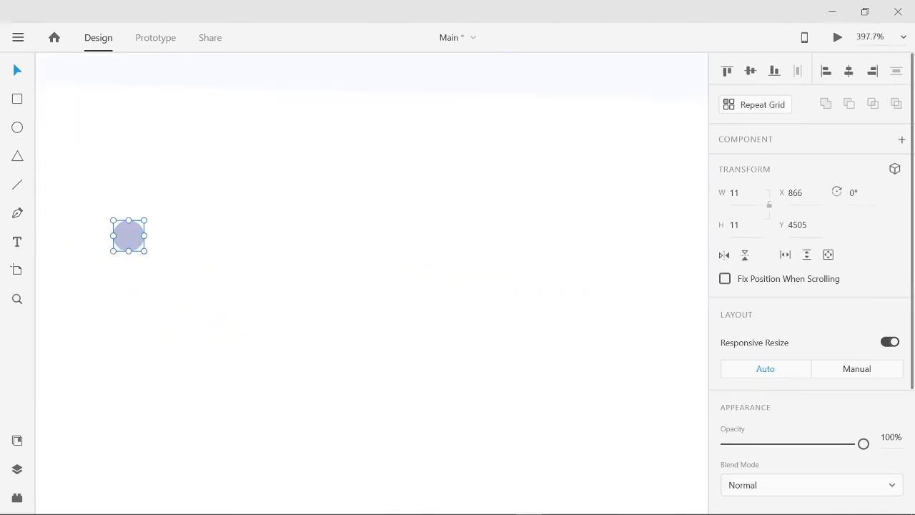
pyautogui.scroll(2, 372, 286)
pyautogui.hscroll(-4, 372, 286)
pyautogui.press('Left')
pyautogui.press('Left')
pyautogui.press('Left')
pyautogui.press('Left')
pyautogui.press('Left')
pyautogui.press('Left')
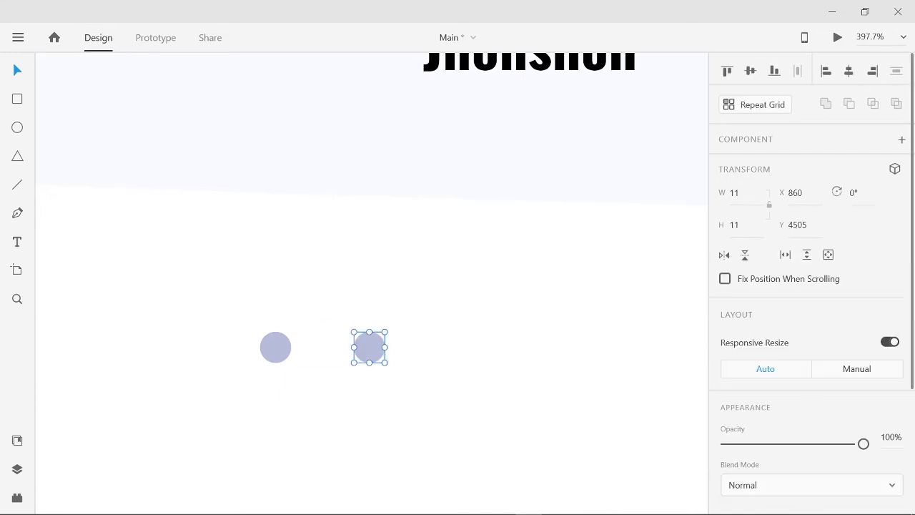
# Duplicate the dots to make an evenly spaced row of four and move the row beneath the author's name.
pyautogui.moveTo(370, 348); pyautogui.dragTo(562, 348)
pyautogui.moveTo(183, 310); pyautogui.dragTo(629, 374)
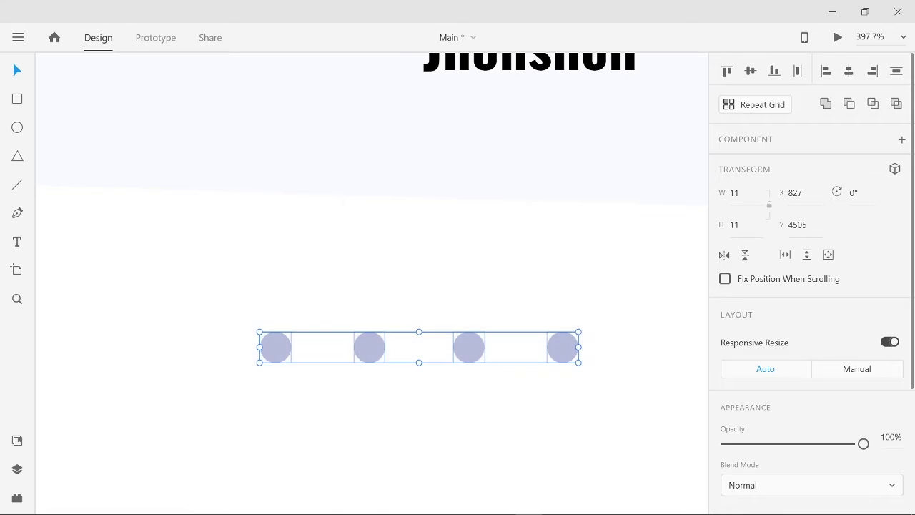
pyautogui.hscroll(2, 419, 348)
pyautogui.scroll(-7, 511, 411)
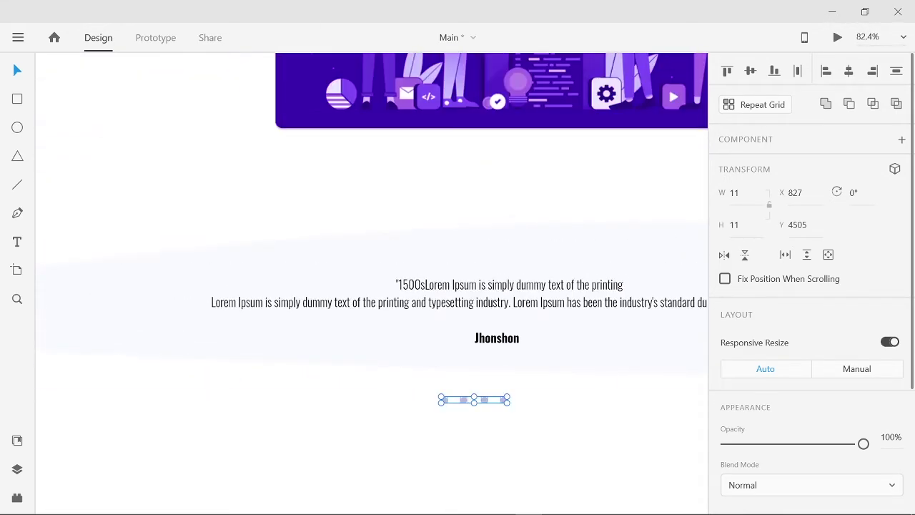
pyautogui.moveTo(474, 399); pyautogui.dragTo(503, 397)
# Change the third dot's fill to black to mark it as the active slide.
pyautogui.click(511, 397)
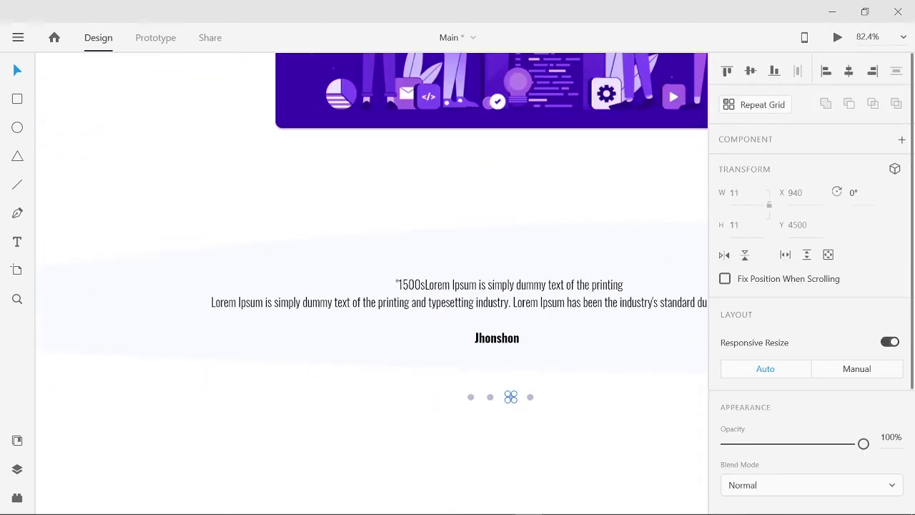
pyautogui.scroll(-4, 808, 322)
pyautogui.click(754, 352)
pyautogui.press('Escape')
pyautogui.press('Escape')
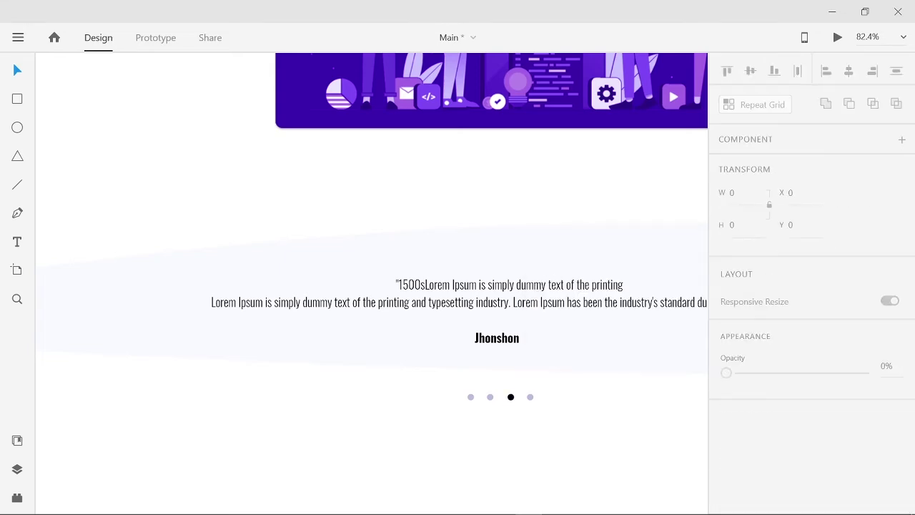
# Draw a wavy upper edge with the Pen tool below the pagination dots, spanning past both sides of the artboard.
pyautogui.scroll(-5, 372, 286)
pyautogui.scroll(-5, 414, 279)
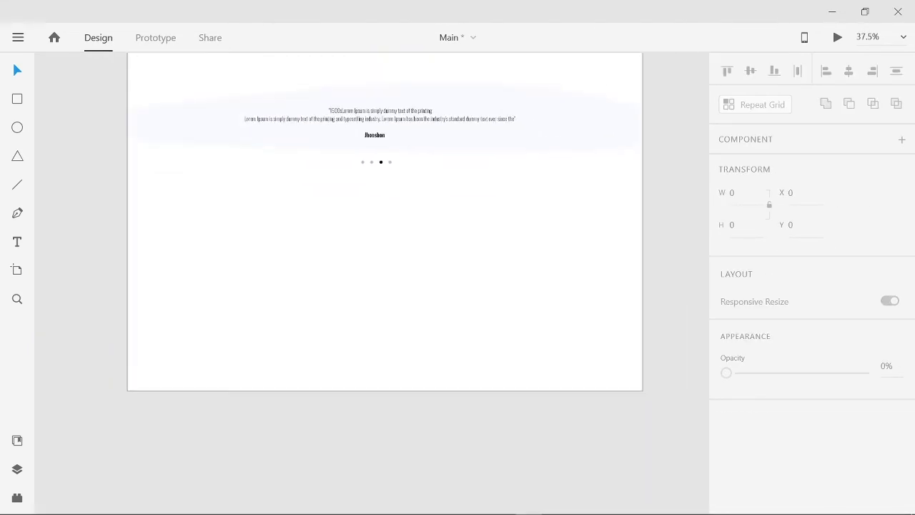
pyautogui.scroll(-1, 415, 278)
pyautogui.press('p')
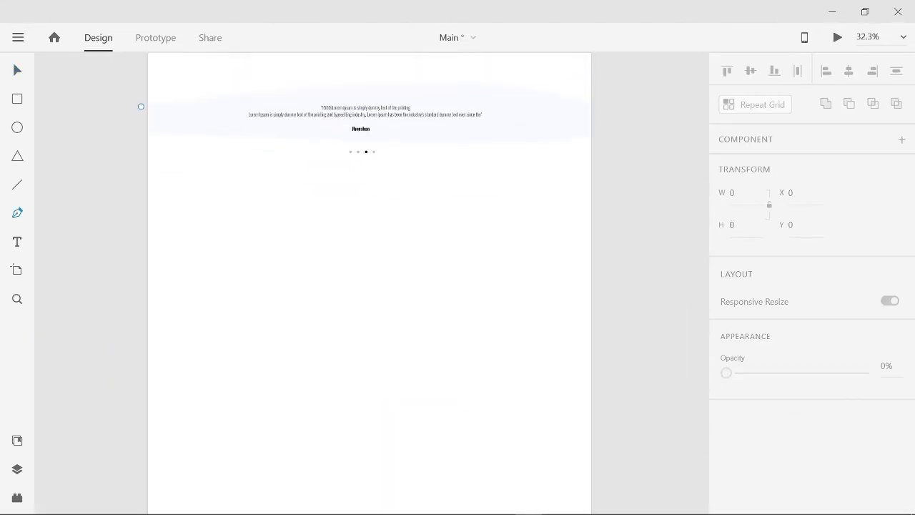
pyautogui.click(103, 307)
pyautogui.moveTo(577, 267)
pyautogui.mouseDown()
pyautogui.moveTo(623, 305)
pyautogui.moveTo(578, 301)
pyautogui.moveTo(682, 319)
pyautogui.moveTo(513, 313)
pyautogui.mouseUp()
pyautogui.moveTo(559, 296); pyautogui.dragTo(569, 283)
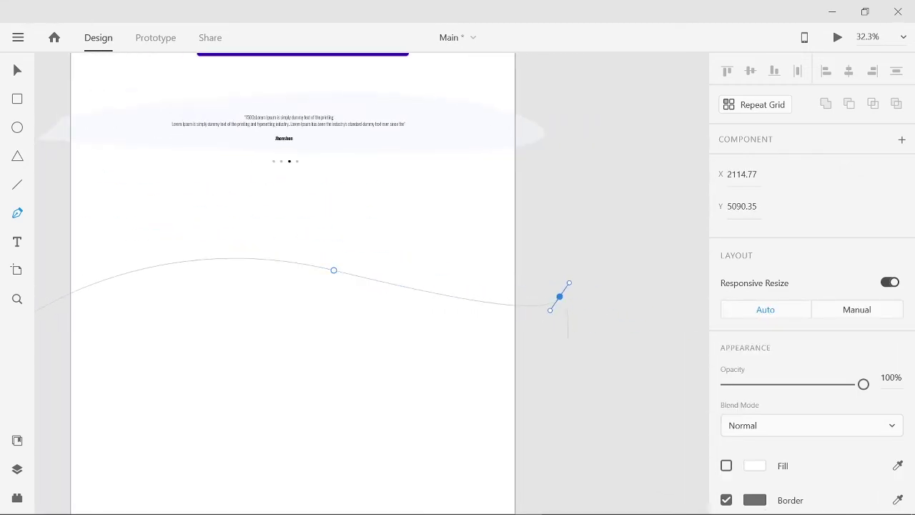
# Complete the wavy outline with a side segment and a curved lower edge, closing the path beyond the artboard.
pyautogui.scroll(-3, 569, 283)
pyautogui.click(611, 310)
pyautogui.moveTo(86, 304); pyautogui.dragTo(122, 250)
pyautogui.click(286, 168)
pyautogui.press('Escape')
pyautogui.hscroll(5, 372, 286)
pyautogui.scroll(-3, 812, 285)
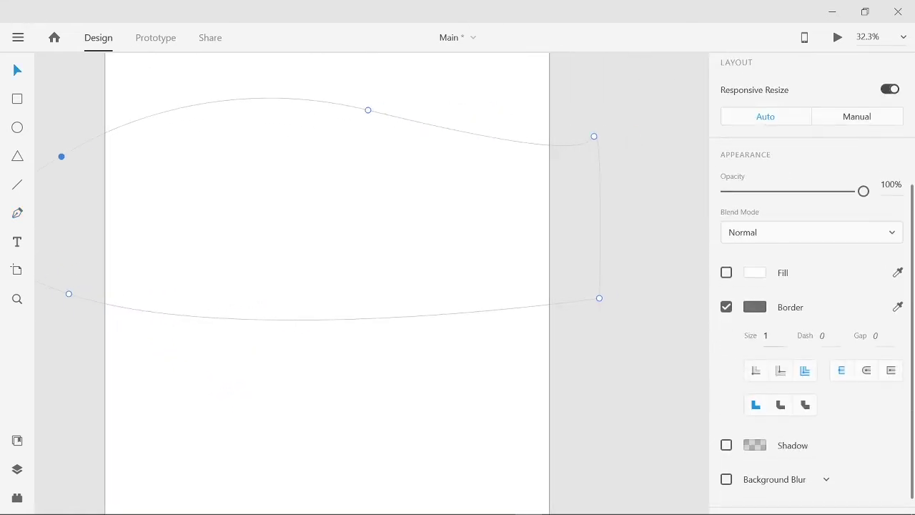
# Fill the wavy shape with #F9FAFF and remove its border.
pyautogui.click(726, 272)
pyautogui.click(727, 306)
pyautogui.scroll(3, 327, 286)
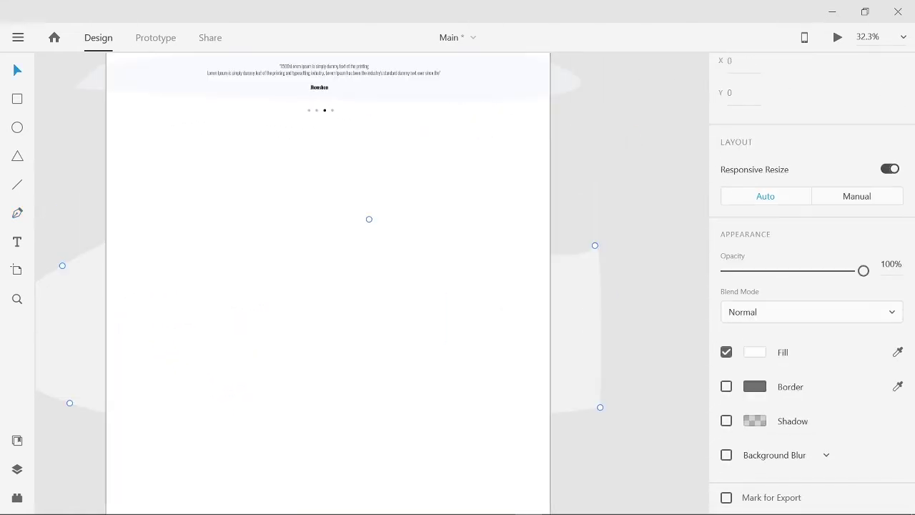
pyautogui.press('Escape')
pyautogui.hotkey('ctrl', 'shift', 'y')
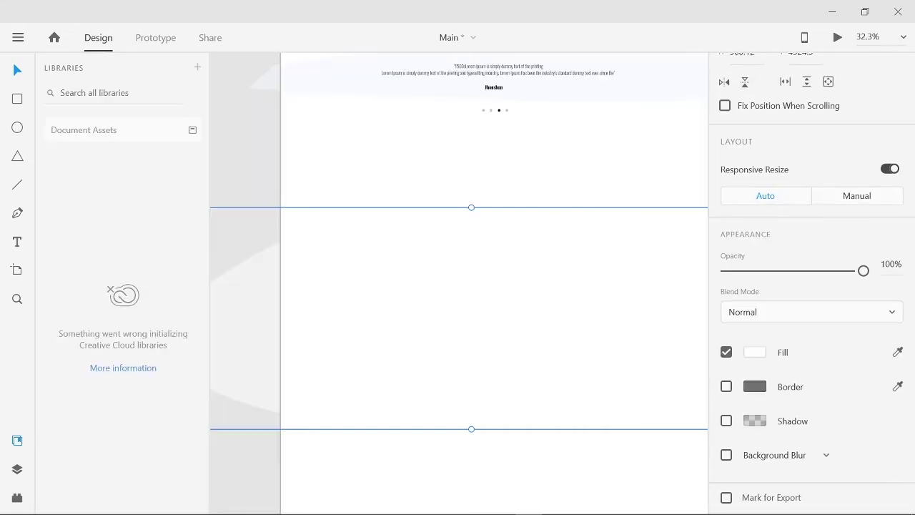
pyautogui.hotkey('ctrl', 'shift', 'y')
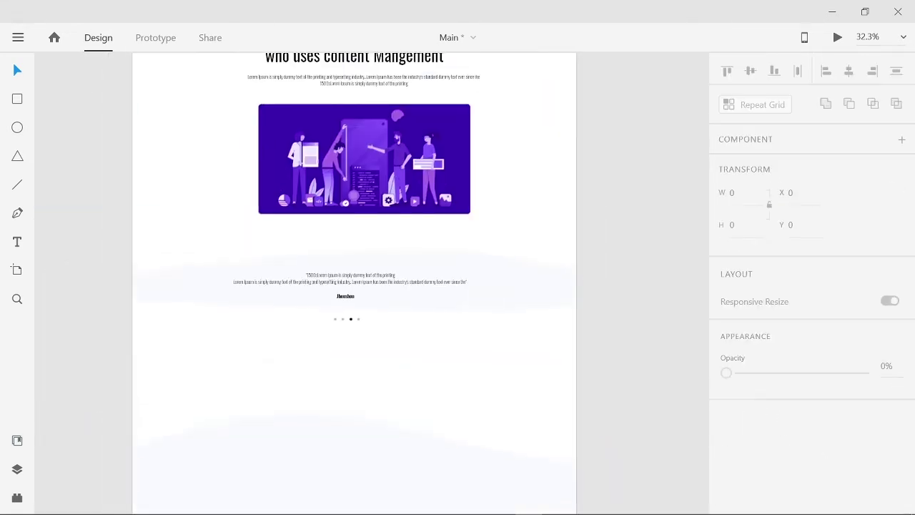
# Shift the hue of the wavy shape's fill slightly from blue towards violet.
pyautogui.click(754, 330)
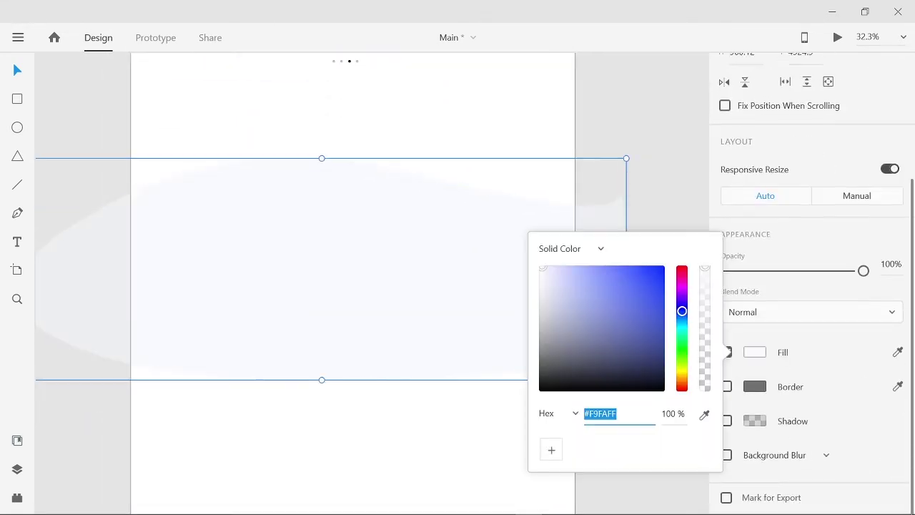
pyautogui.moveTo(681, 311)
pyautogui.mouseDown()
pyautogui.moveTo(680, 284)
pyautogui.moveTo(682, 322)
pyautogui.moveTo(682, 304)
pyautogui.mouseUp()
pyautogui.press('Escape')
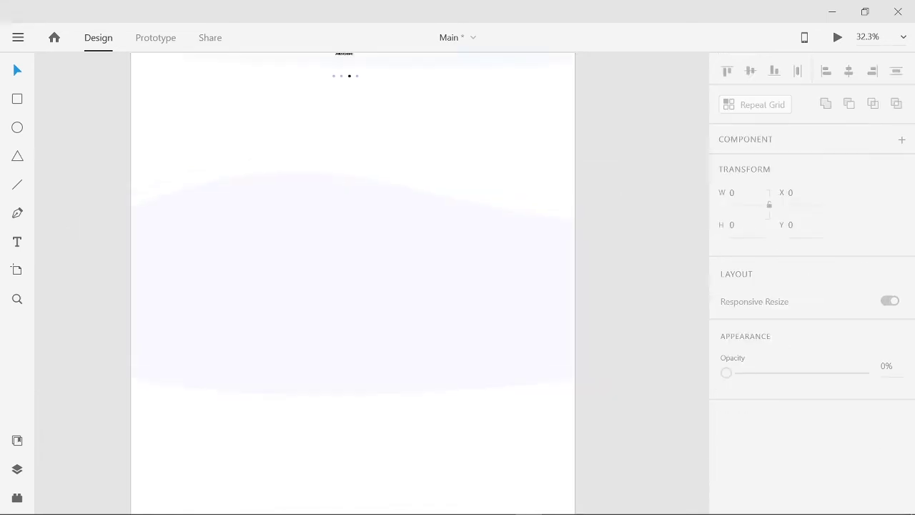
pyautogui.press('Escape')
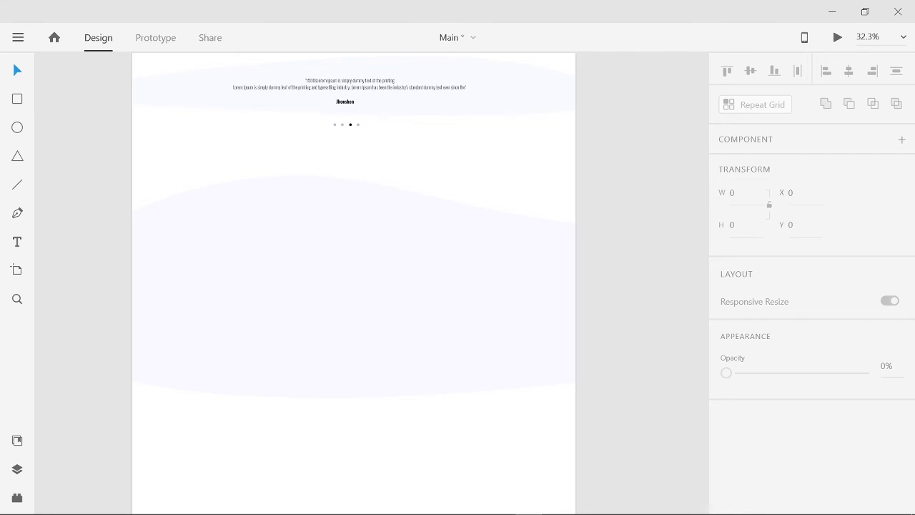
# Import Flat-color-Modern-Illustration-design-Finance.png from the 8-6-2021 folder, scale it down and place it in the right half of the wavy section.
pyautogui.click(529, 504)
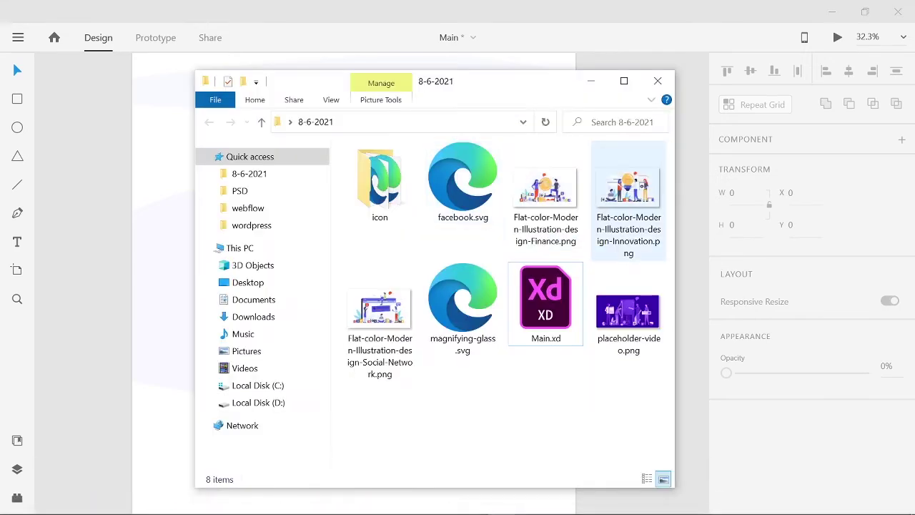
pyautogui.click(546, 189)
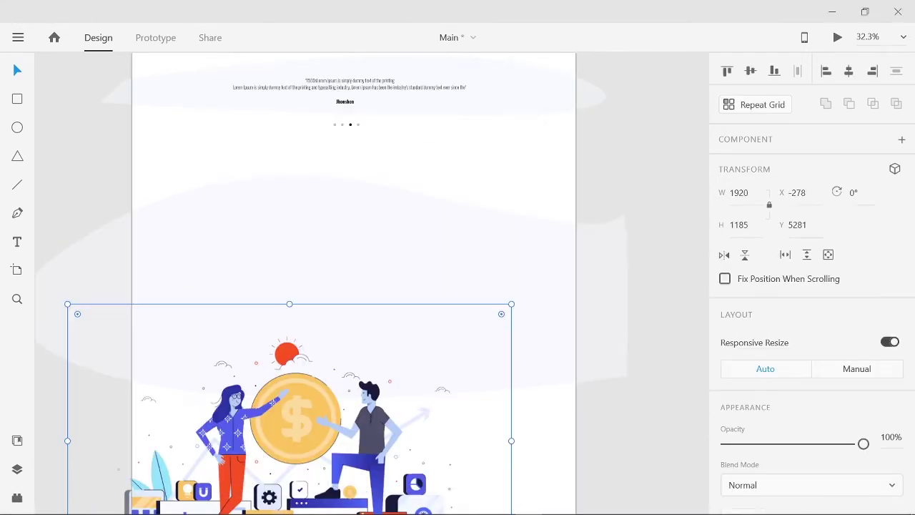
pyautogui.moveTo(300, 429); pyautogui.dragTo(443, 238)
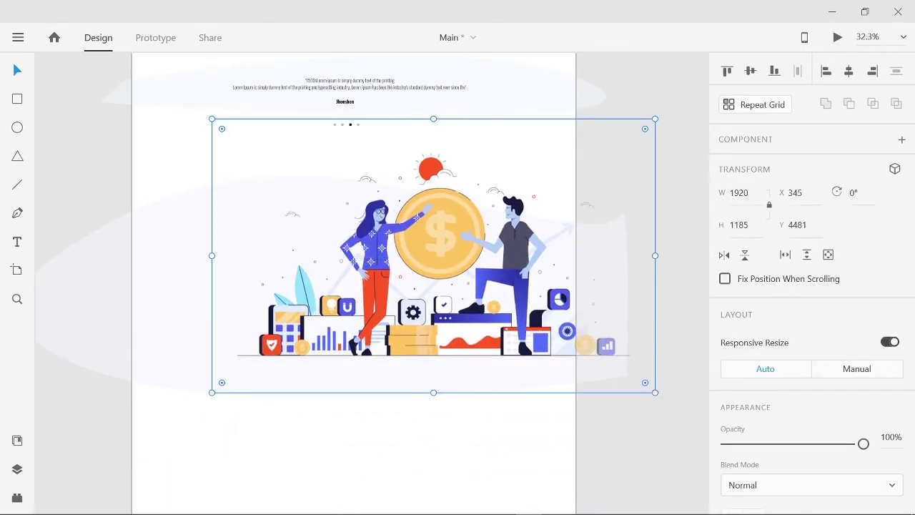
pyautogui.moveTo(212, 119); pyautogui.dragTo(461, 272)
pyautogui.moveTo(557, 332); pyautogui.dragTo(444, 297)
pyautogui.press('Escape')
pyautogui.hscroll(-2, 372, 286)
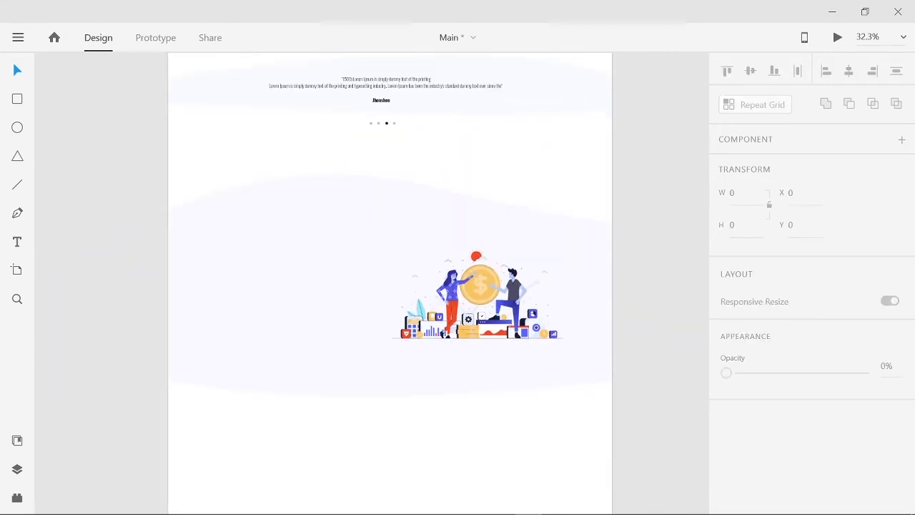
pyautogui.scroll(2, 372, 286)
pyautogui.press('super')
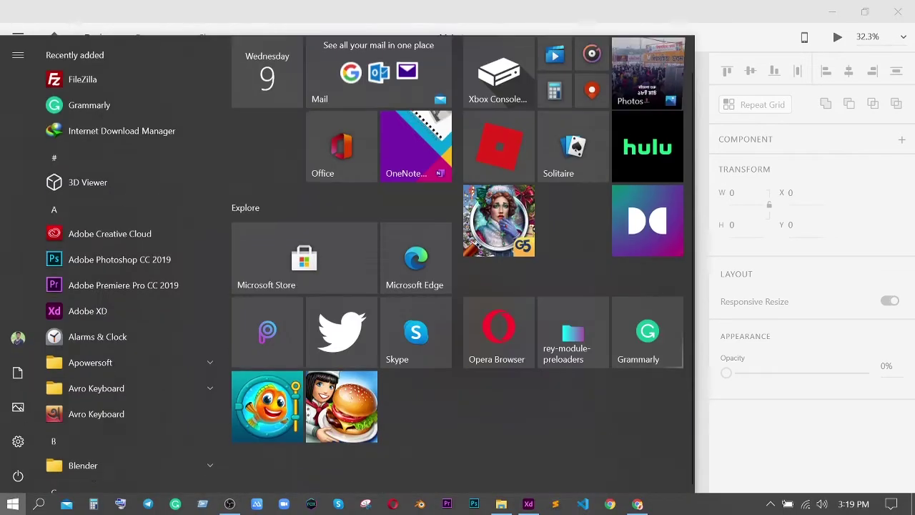
pyautogui.press('Escape')
# Add the left-aligned two-line heading "How to Choose Your Xsaap / Plan ?" left of the illustration, enlarging and repositioning it.
pyautogui.scroll(3, 372, 286)
pyautogui.scroll(-3, 372, 286)
pyautogui.hscroll(-2, 372, 286)
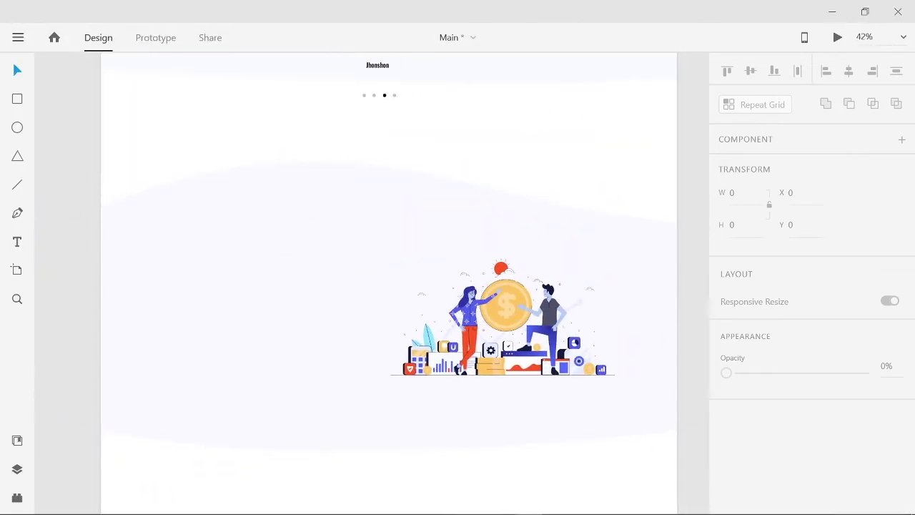
pyautogui.press('t')
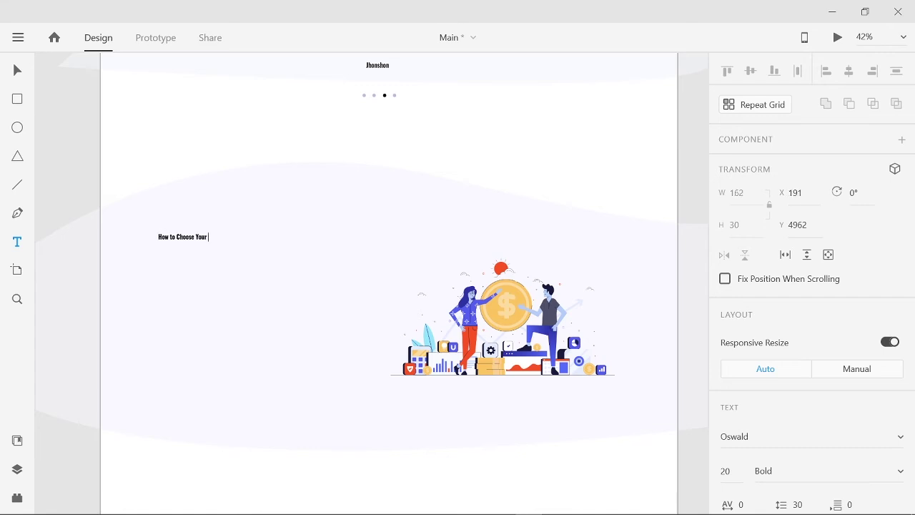
pyautogui.write('aap')
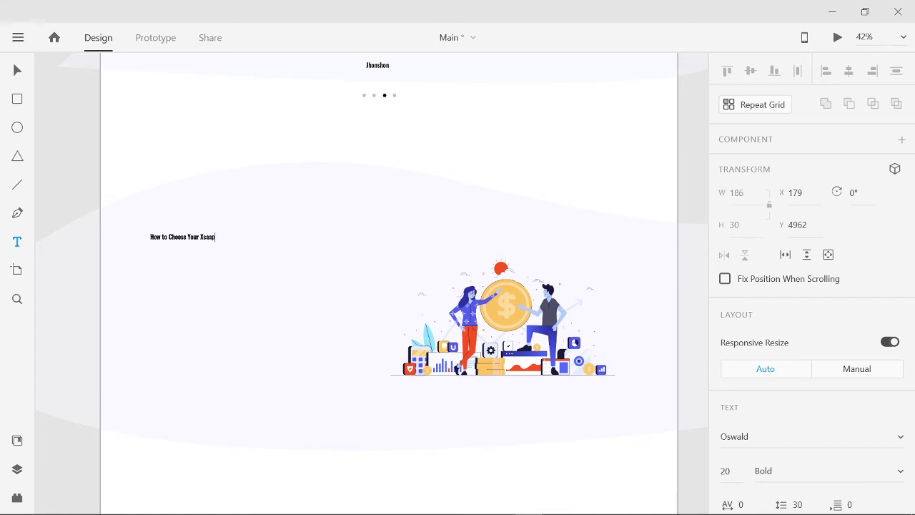
pyautogui.scroll(-4, 811, 286)
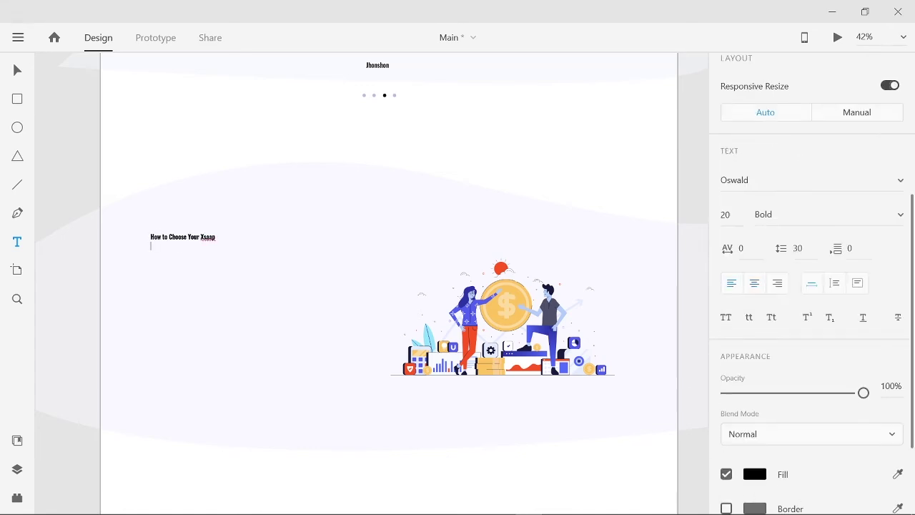
pyautogui.write('Plan ?')
pyautogui.press('Escape')
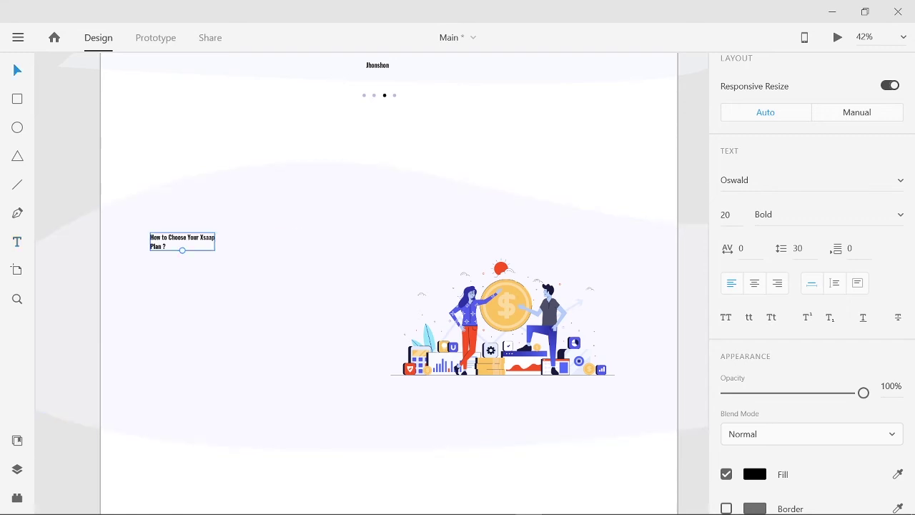
pyautogui.moveTo(182, 241); pyautogui.dragTo(264, 227)
pyautogui.press('Escape')
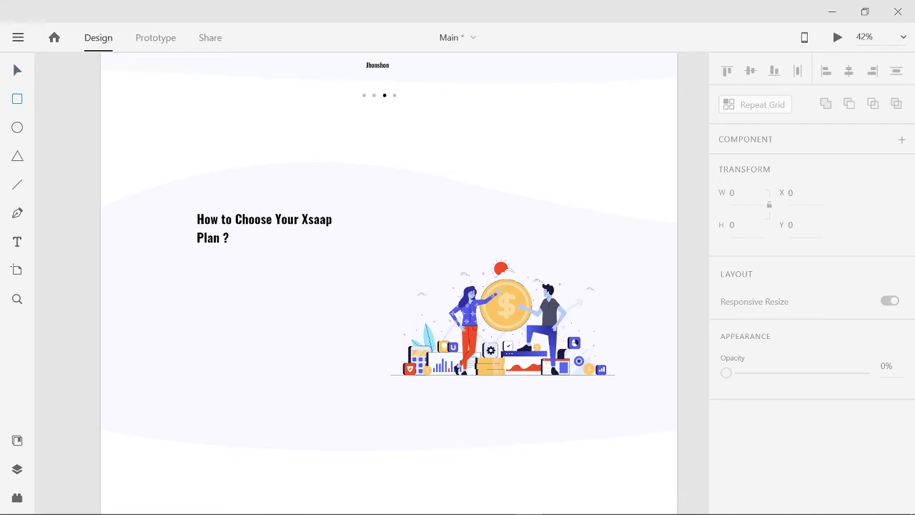
# Draw a white rectangle about 464 by 171 beneath the heading and remove its border.
pyautogui.moveTo(196, 270); pyautogui.dragTo(336, 321)
pyautogui.scroll(-5, 812, 286)
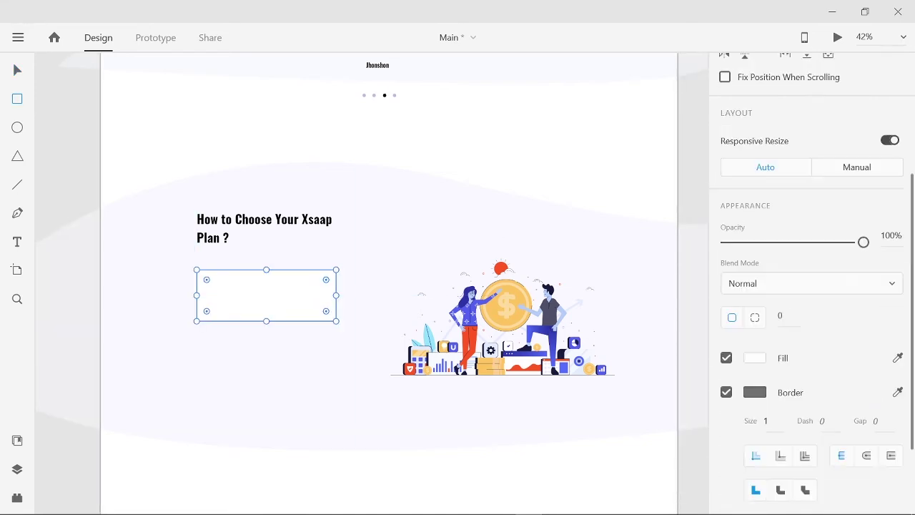
pyautogui.press('v')
pyautogui.scroll(-1, 812, 286)
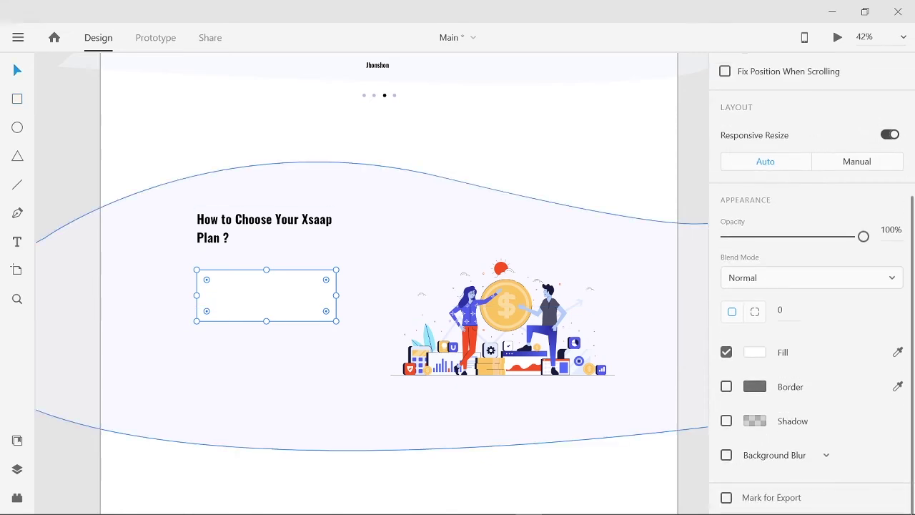
# Add a shadow to the white rectangle with X offset 3, Y offset -2 and blur 0.
pyautogui.click(726, 419)
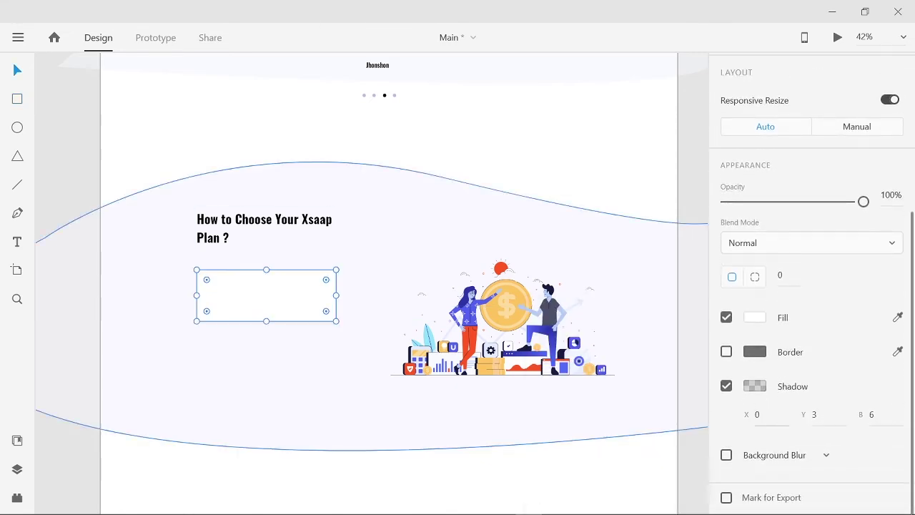
pyautogui.click(762, 415)
pyautogui.write('3')
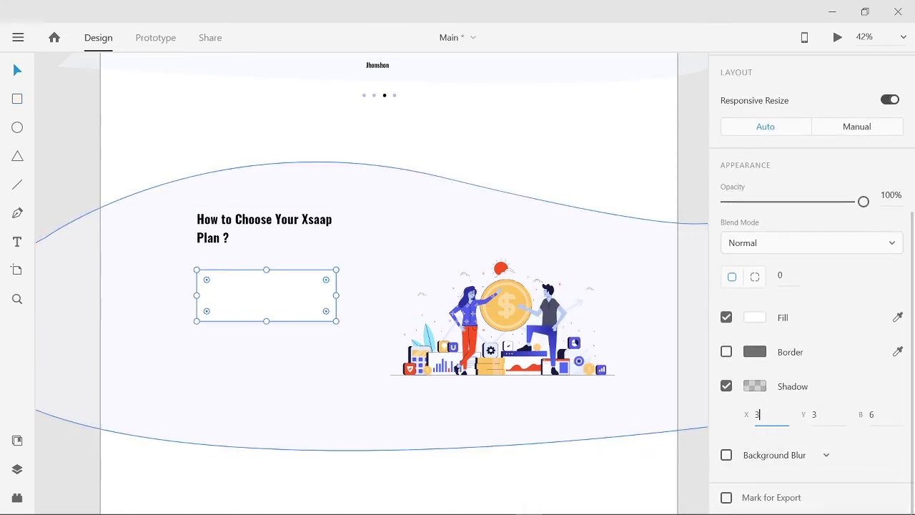
pyautogui.press('Tab')
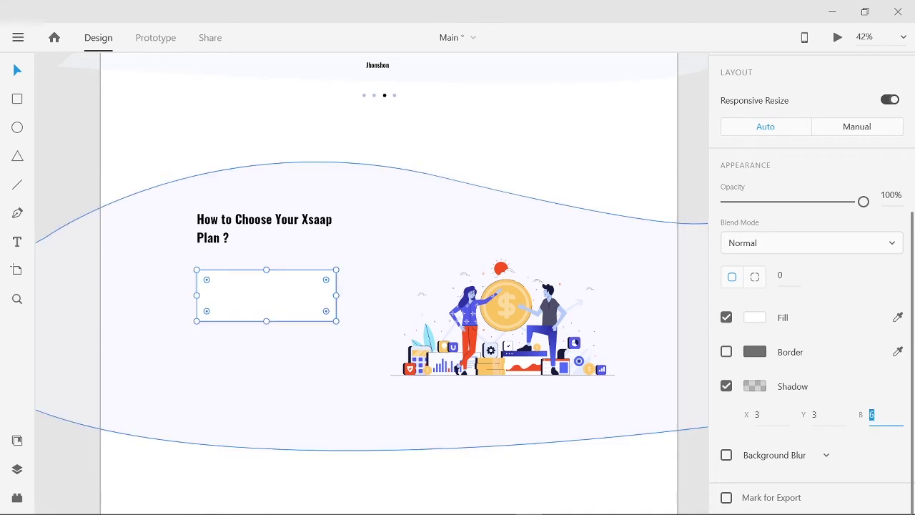
pyautogui.write('3')
pyautogui.press('Return')
pyautogui.hotkey('shift', 'Tab')
pyautogui.write('-2')
pyautogui.press('Return')
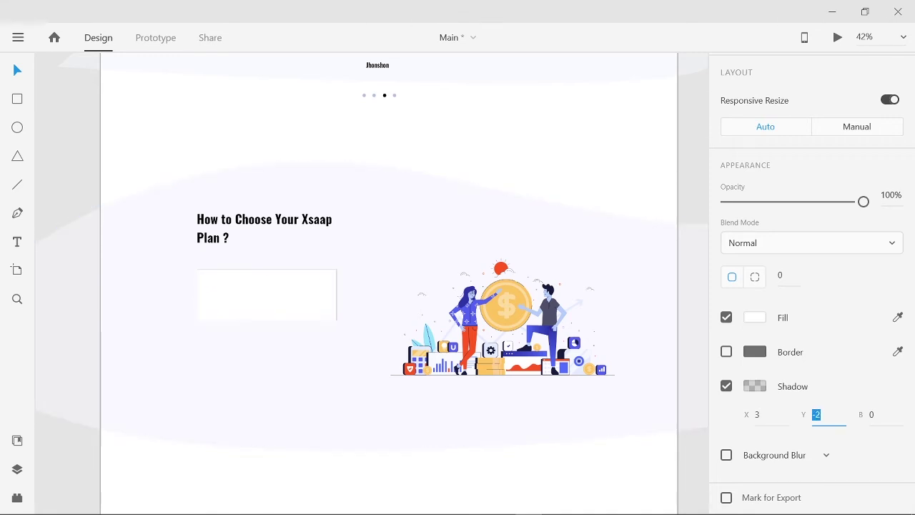
# Adjust the rectangle's shadow offsets to X 1 and Y 3.
pyautogui.hotkey('shift', 'Tab')
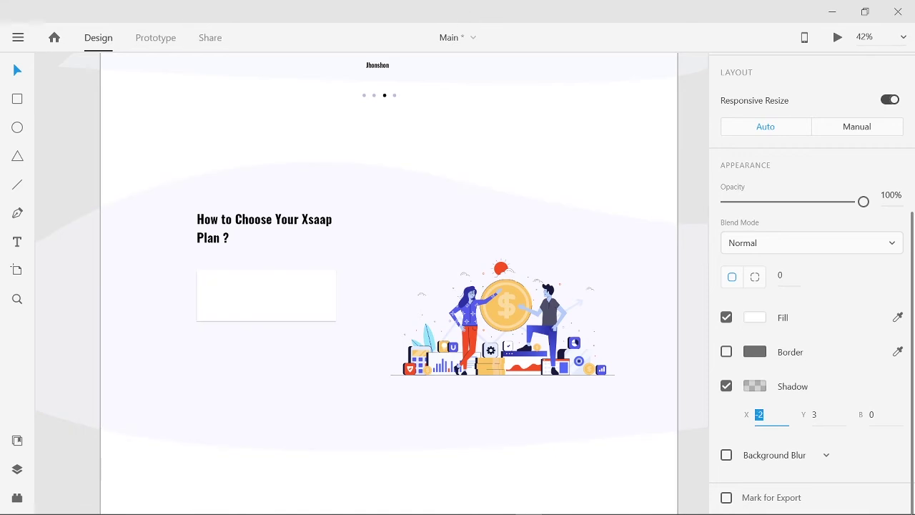
pyautogui.write('1')
pyautogui.press('Return')
pyautogui.press('Escape')
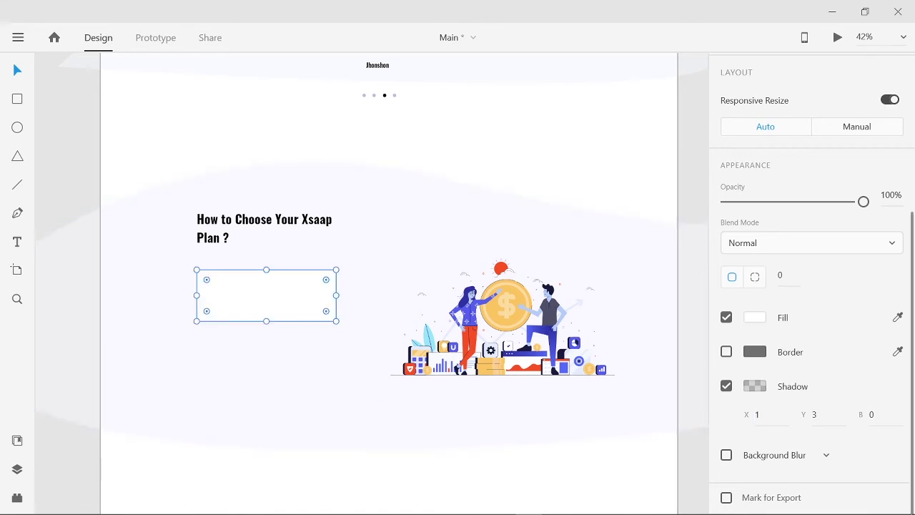
# Draw a small triangle about 25 by 14 with the Polygon tool near the white rectangle's upper-left corner.
pyautogui.press('y')
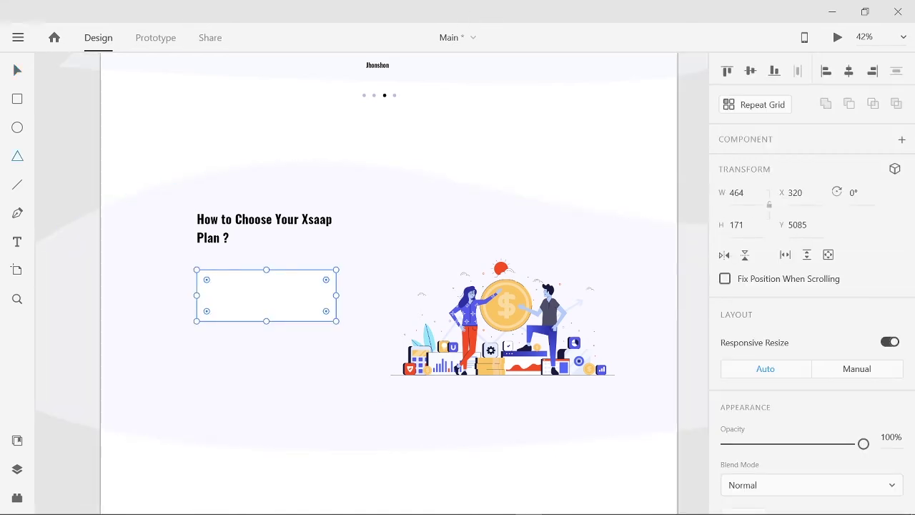
pyautogui.press('Escape')
pyautogui.scroll(-2, 390, 286)
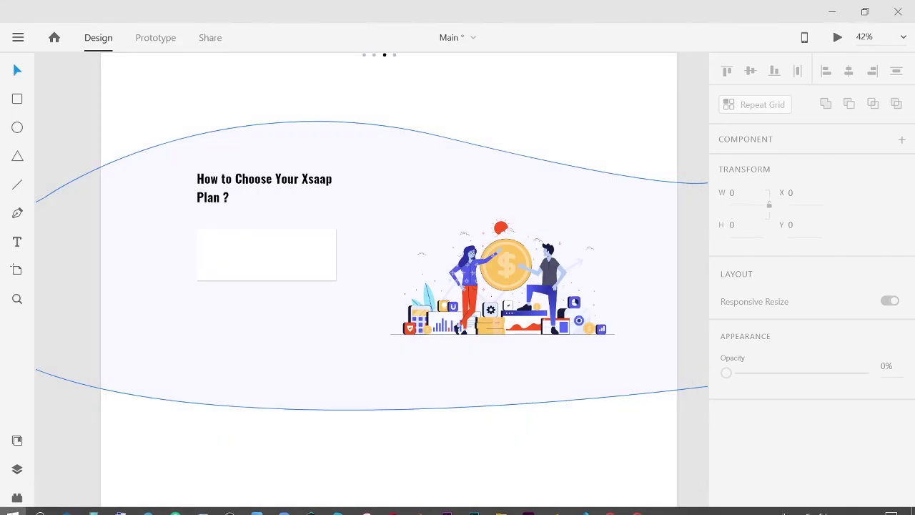
pyautogui.scroll(5, 157, 203)
pyautogui.hscroll(3, 372, 282)
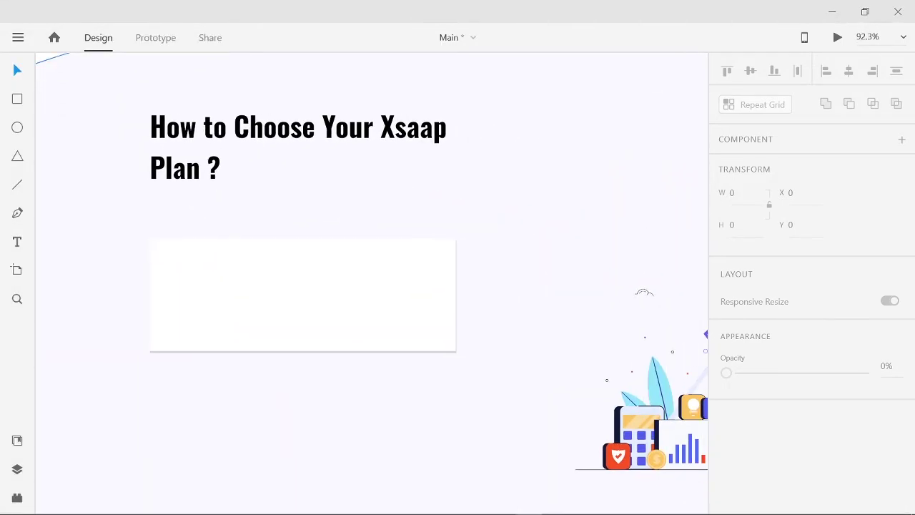
pyautogui.moveTo(167, 254); pyautogui.dragTo(184, 262)
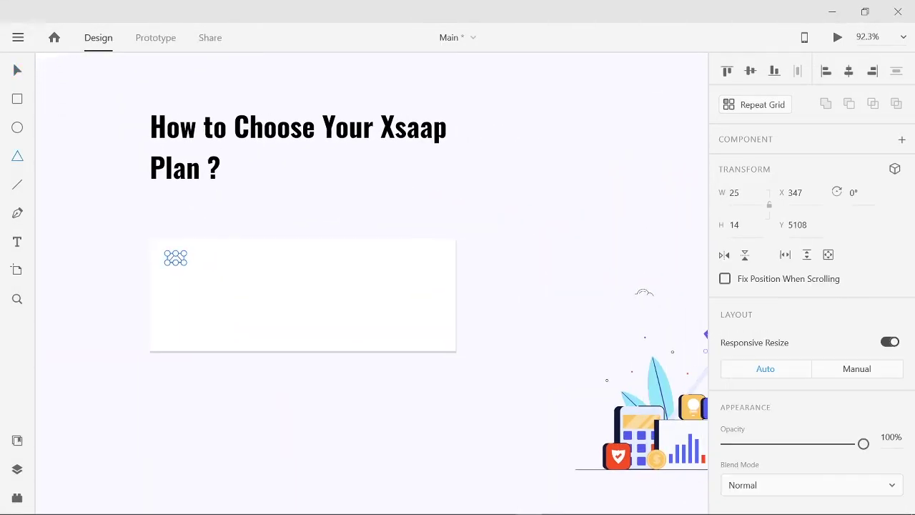
# Remove the small triangle's border and set its fill to #000000.
pyautogui.scroll(-5, 811, 286)
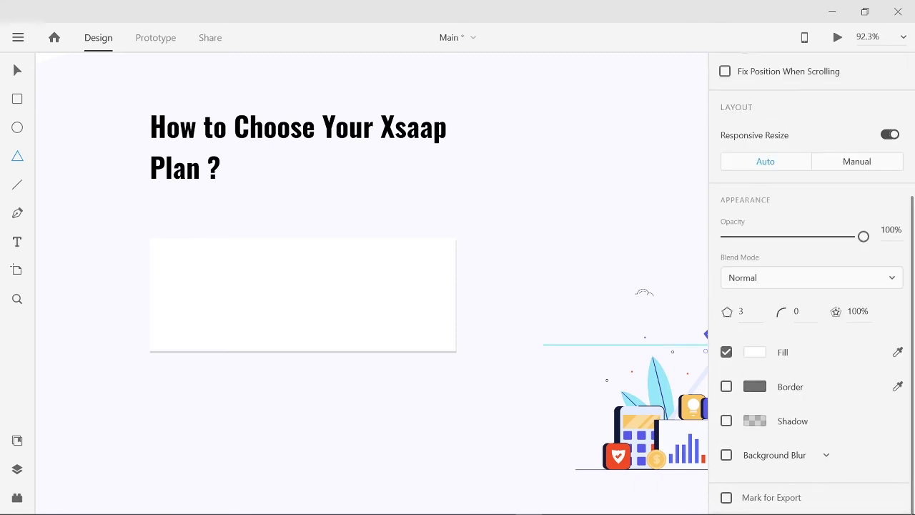
pyautogui.click(754, 351)
pyautogui.write('000000')
pyautogui.press('Return')
pyautogui.press('Escape')
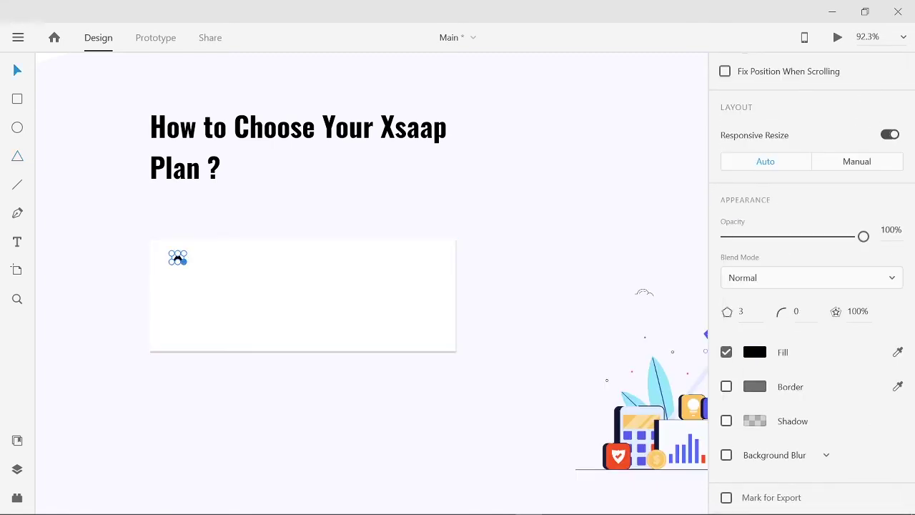
# Shift the triangle slightly right and add the text "Choose Your Xsaap" beside it in the white card, copied from the section heading.
pyautogui.click(179, 258)
pyautogui.click(185, 259)
pyautogui.doubleClick(264, 127)
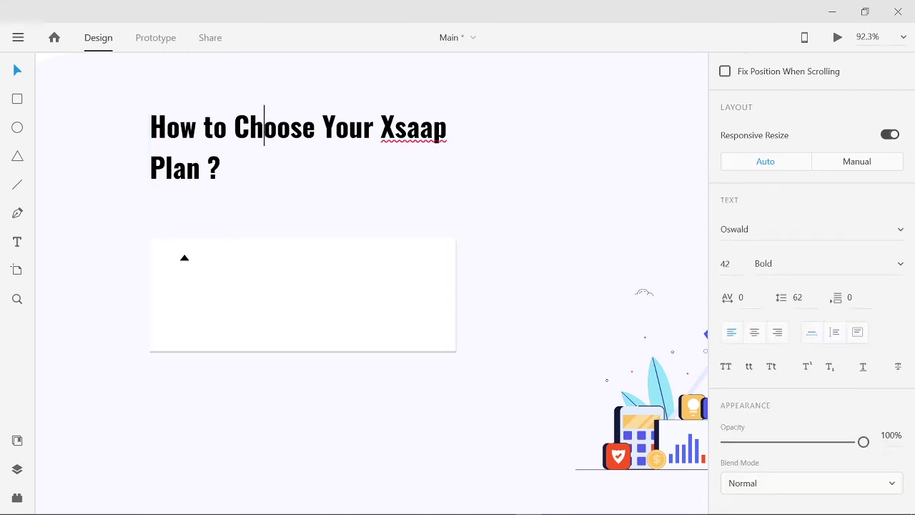
pyautogui.moveTo(249, 127); pyautogui.dragTo(443, 137)
pyautogui.hotkey('ctrl', 'c')
pyautogui.press('Escape')
pyautogui.press('t')
pyautogui.click(212, 255)
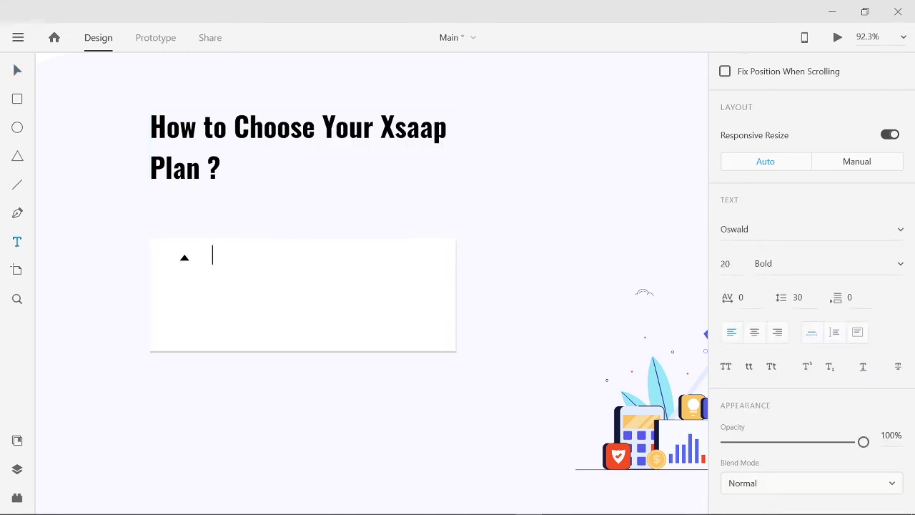
pyautogui.hotkey('ctrl', 'v')
pyautogui.write('C')
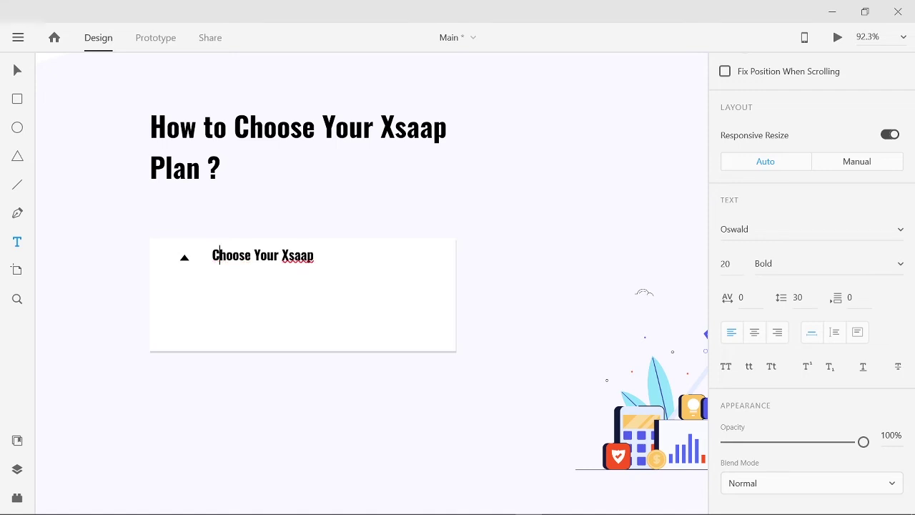
# Reduce the "Choose Your Xsaap" label to size 18 and place it level with and close to the triangle.
pyautogui.press('Escape')
pyautogui.hotkey('ctrl', 'shift', ',')
pyautogui.hotkey('ctrl', 'shift', ',')
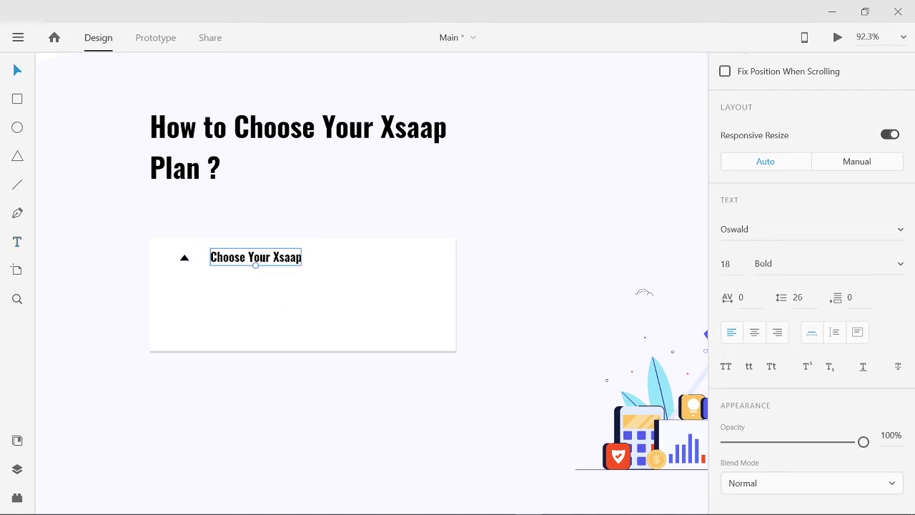
pyautogui.moveTo(255, 256); pyautogui.dragTo(244, 258)
# Set the "Choose Your Xsaap" label's font weight to Regular and move it slightly closer to the triangle.
pyautogui.scroll(-3, 811, 321)
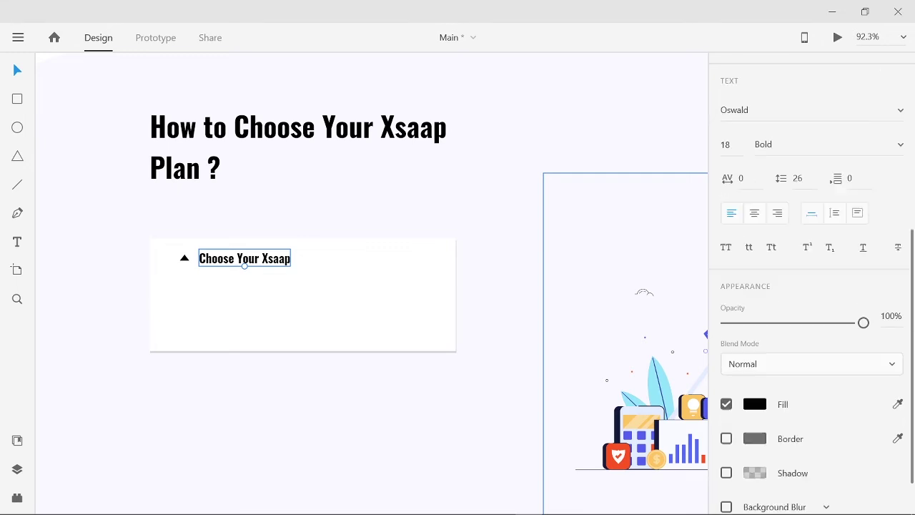
pyautogui.scroll(1, 812, 286)
pyautogui.click(900, 211)
pyautogui.click(765, 181)
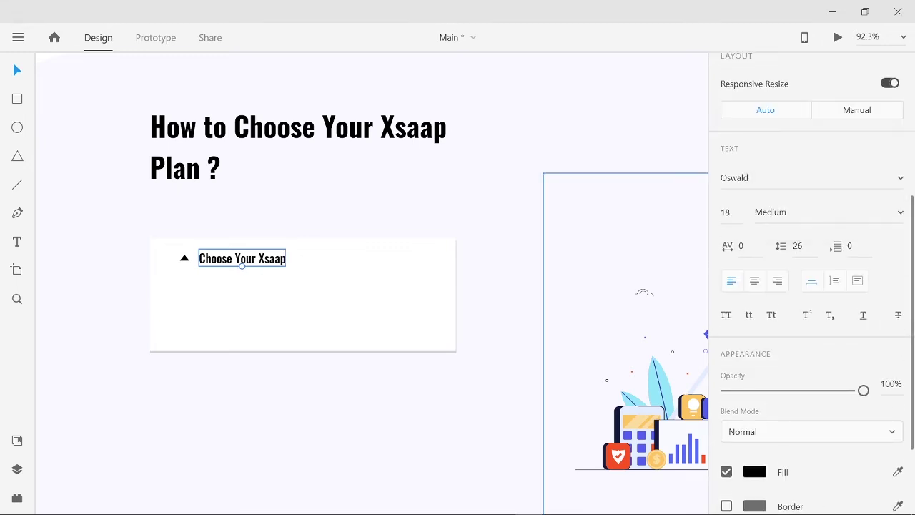
pyautogui.click(900, 212)
pyautogui.click(765, 153)
pyautogui.moveTo(244, 258)
pyautogui.mouseDown()
pyautogui.moveTo(233, 258)
pyautogui.moveTo(242, 258)
pyautogui.mouseUp()
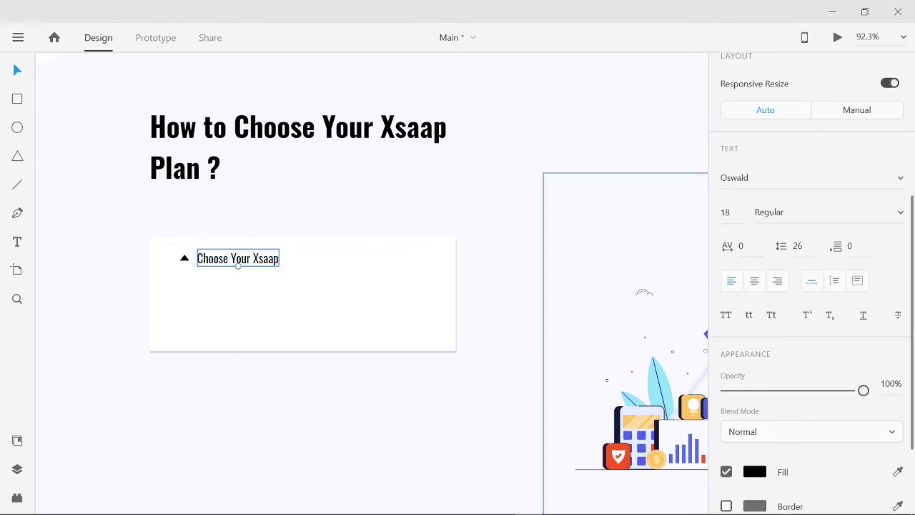
# Copy the Lorem Ipsum paragraph under the "who uses content Mangement" heading and paste it below the card's label.
pyautogui.scroll(15, 372, 286)
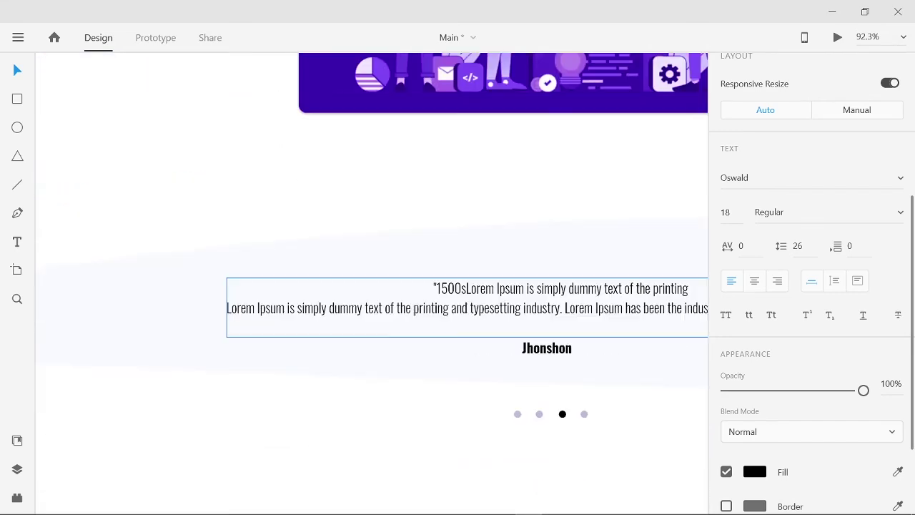
pyautogui.tripleClick(510, 288)
pyautogui.doubleClick(511, 288)
pyautogui.click(510, 288)
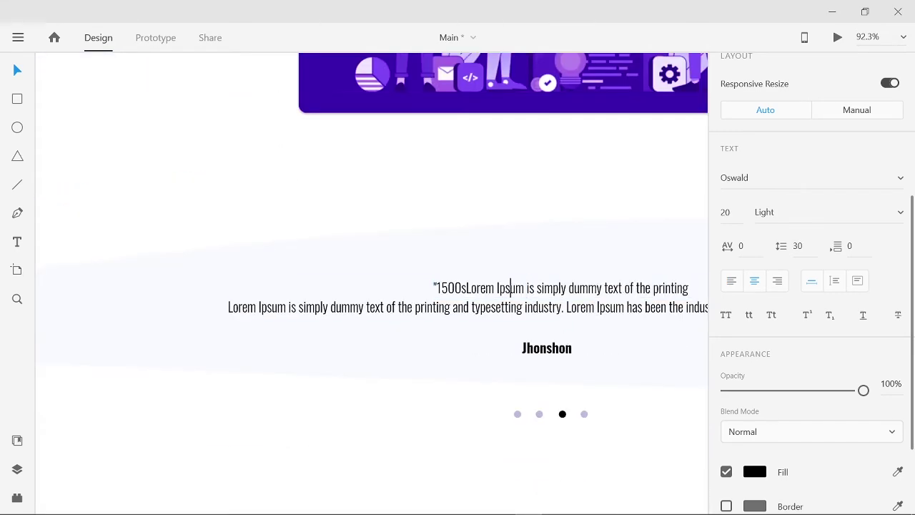
pyautogui.tripleClick(510, 288)
pyautogui.hotkey('ctrl', 'z')
pyautogui.hotkey('ctrl', 'z')
pyautogui.hotkey('ctrl', 'z')
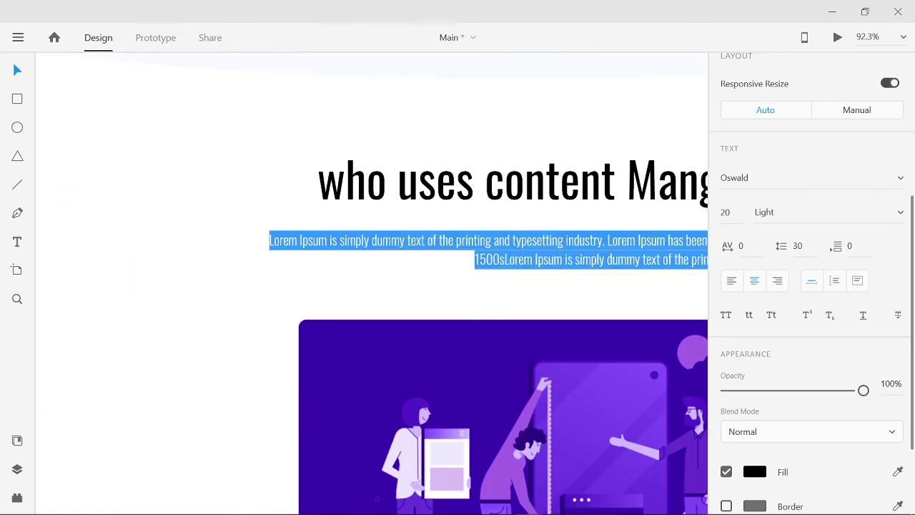
pyautogui.hotkey('ctrl', 'z')
pyautogui.hotkey('ctrl', 'z')
pyautogui.hotkey('ctrl', 'z')
pyautogui.hotkey('ctrl', 'z')
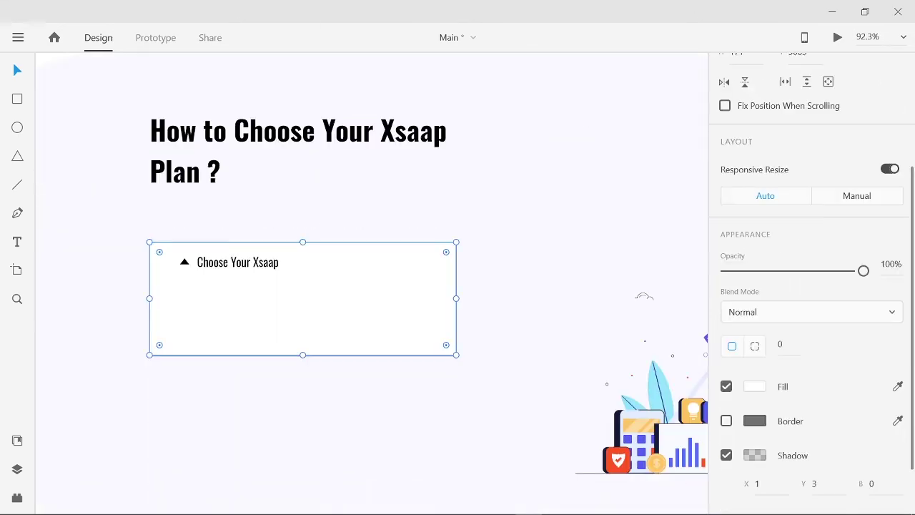
pyautogui.hotkey('ctrl', 'z')
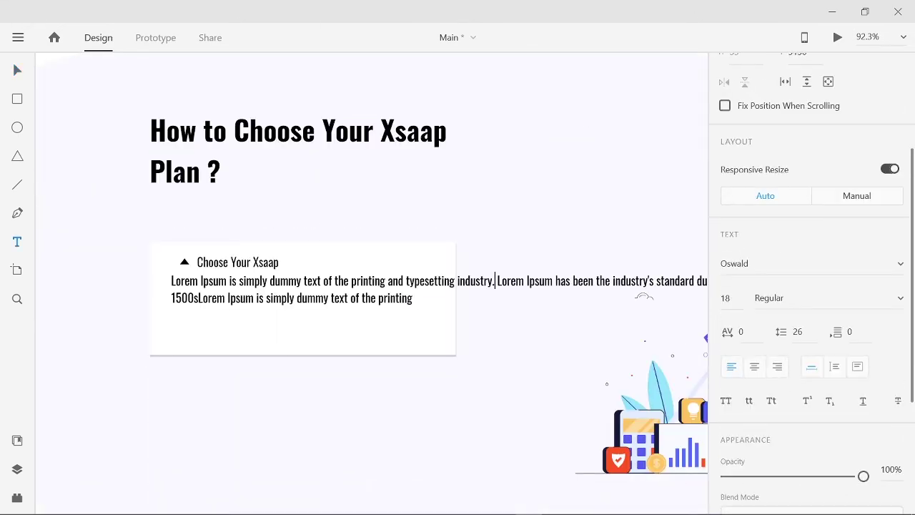
# Break the card's paragraph after "industry.", reduce it to size 13 and position it below the label, aligned with the triangle.
pyautogui.press('Return')
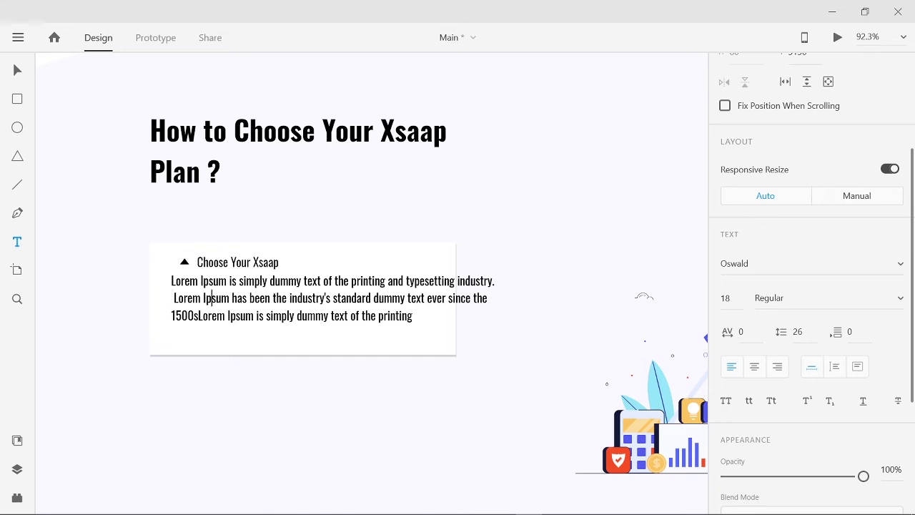
pyautogui.press('Escape')
pyautogui.moveTo(332, 323); pyautogui.dragTo(332, 310)
pyautogui.moveTo(332, 294); pyautogui.dragTo(297, 306)
# Set the card paragraph's font to Montserrat Light at size 12.
pyautogui.scroll(-1, 812, 286)
pyautogui.click(811, 242)
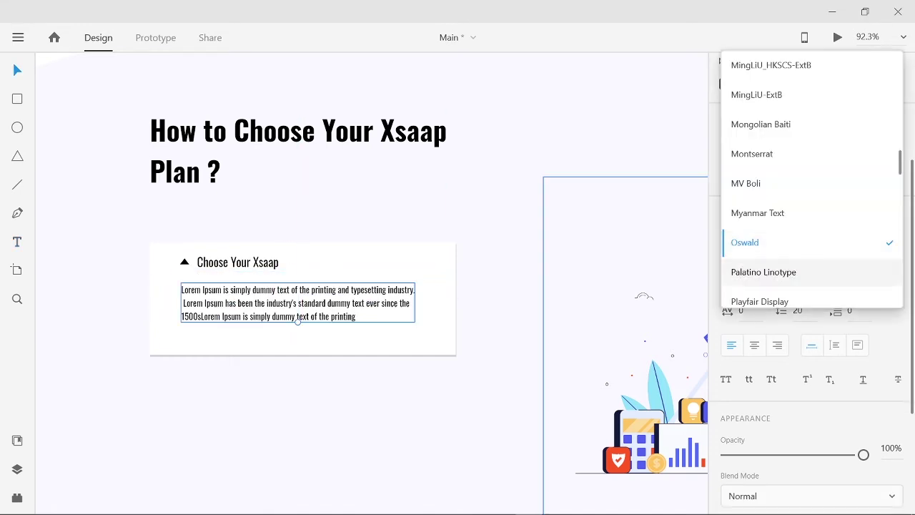
pyautogui.scroll(1, 786, 215)
pyautogui.click(758, 191)
pyautogui.press('Tab')
pyautogui.press('Escape')
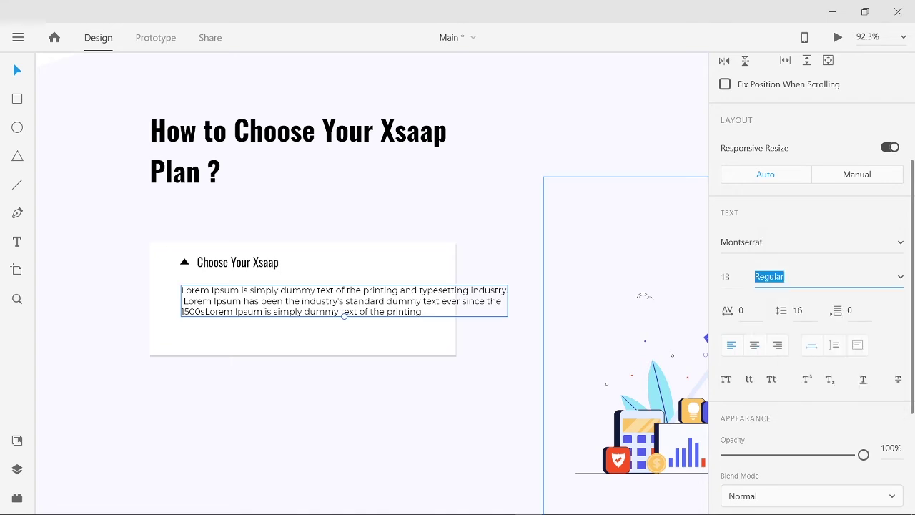
pyautogui.hotkey('shift', 'Tab')
pyautogui.hotkey('ctrl', 'z')
pyautogui.hotkey('ctrl', 'z')
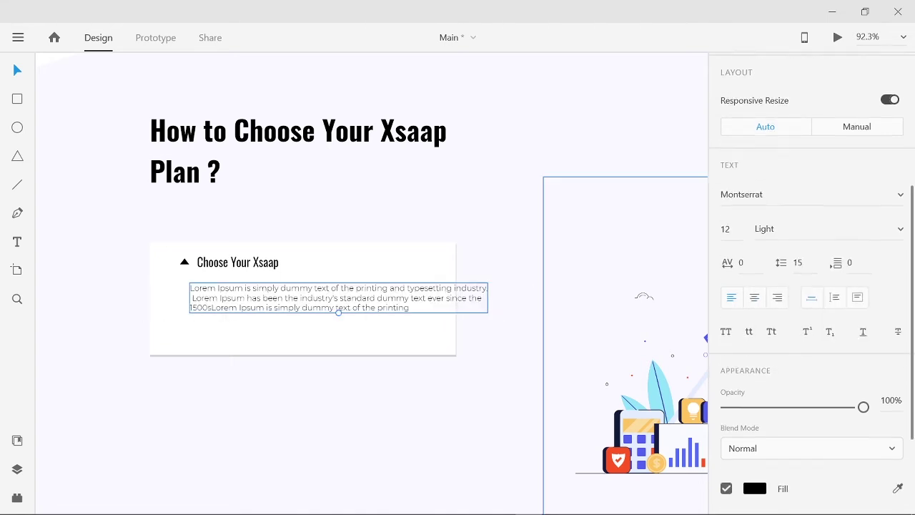
# Make the paragraph a fixed-size text box and align its left edge with the triangle.
pyautogui.hotkey('ctrl', 'z')
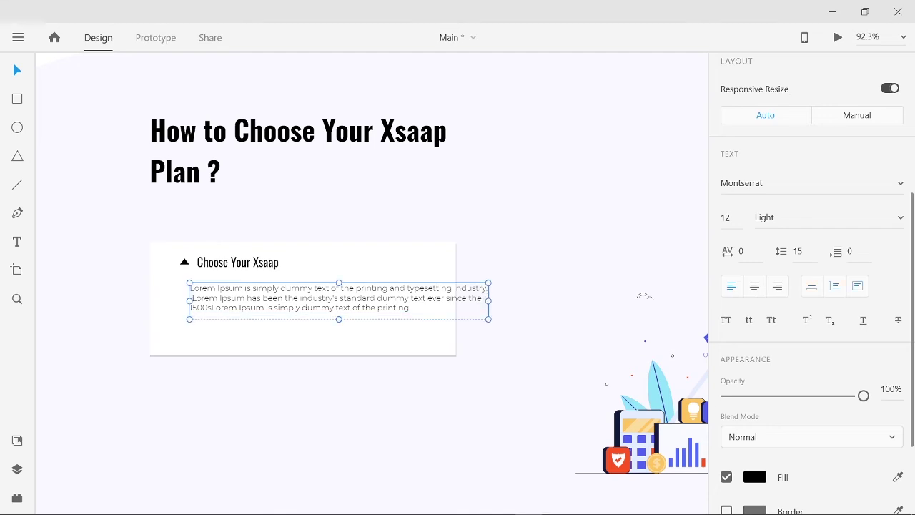
pyautogui.moveTo(339, 318); pyautogui.dragTo(339, 312)
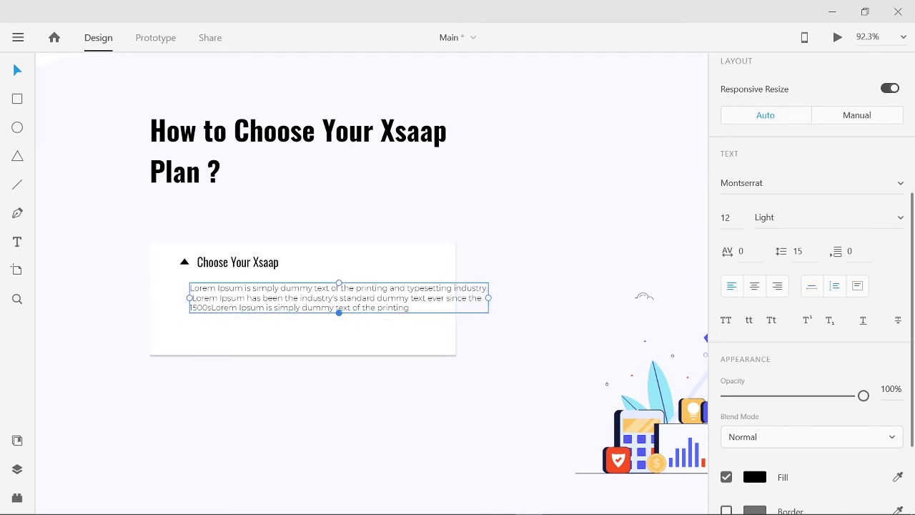
pyautogui.hotkey('ctrl', 'z')
pyautogui.hotkey('ctrl', 'a')
# Rewrap the paragraph within the card's width by breaking lines before "industry", "text ever since" and "of the printing".
pyautogui.click(420, 296)
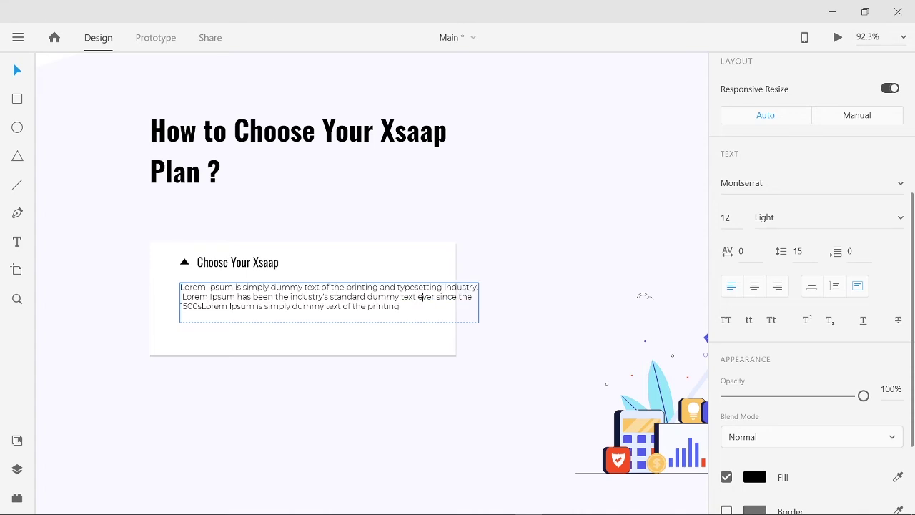
pyautogui.click(442, 287)
pyautogui.press('Return')
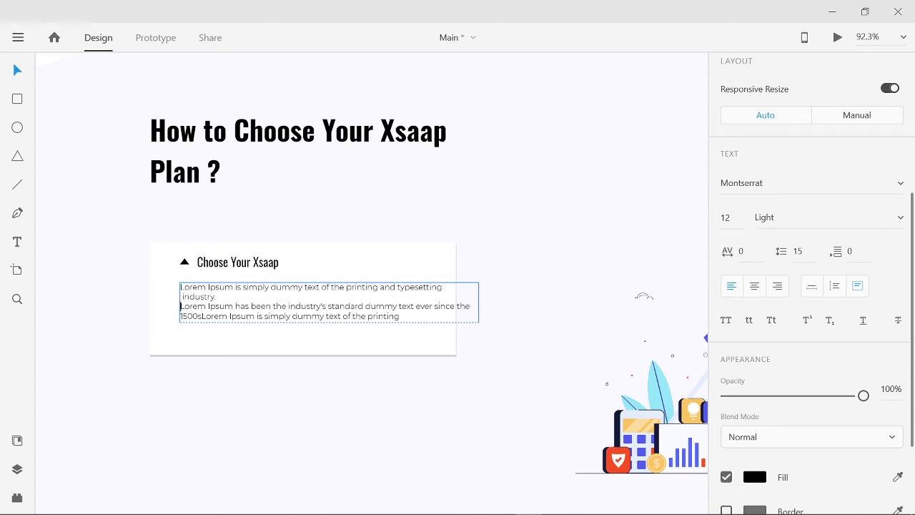
pyautogui.press('BackSpace')
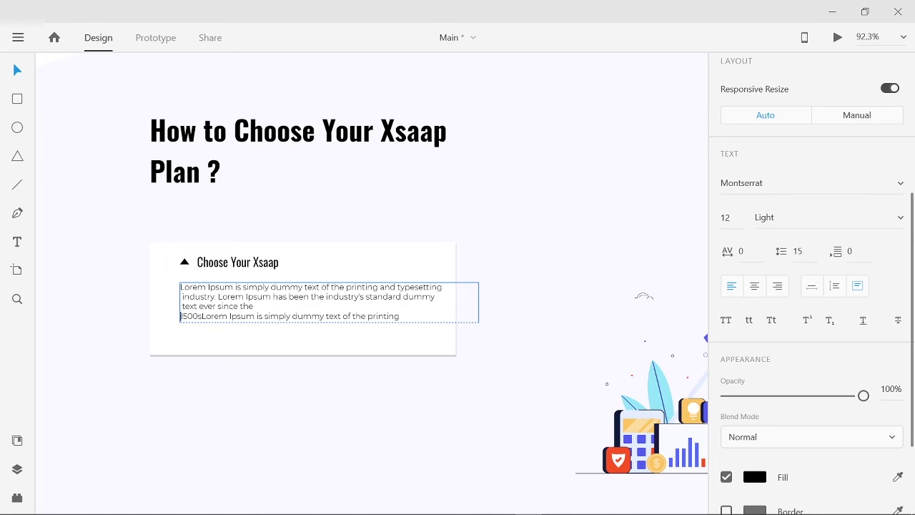
pyautogui.press('BackSpace')
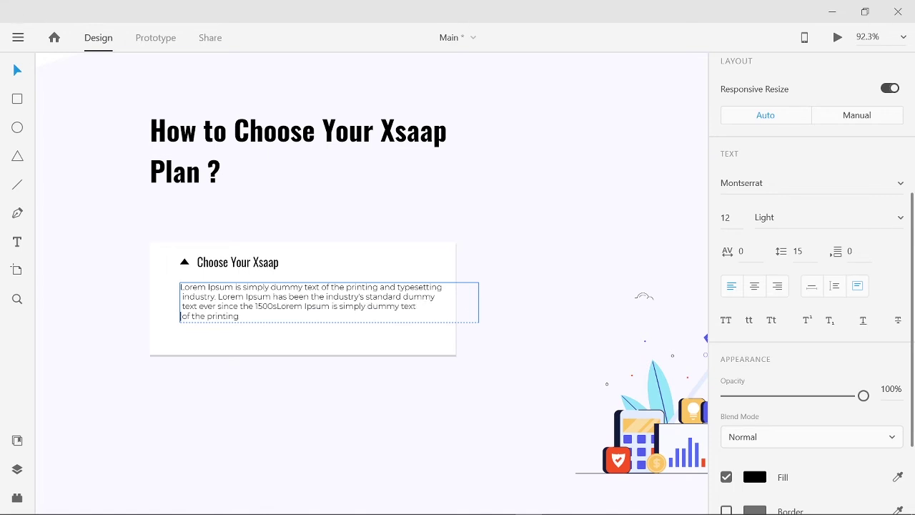
# Set the paragraph's line spacing to 20 and extend its text box to hold all four lines.
pyautogui.scroll(-2, 811, 286)
pyautogui.scroll(1, 812, 286)
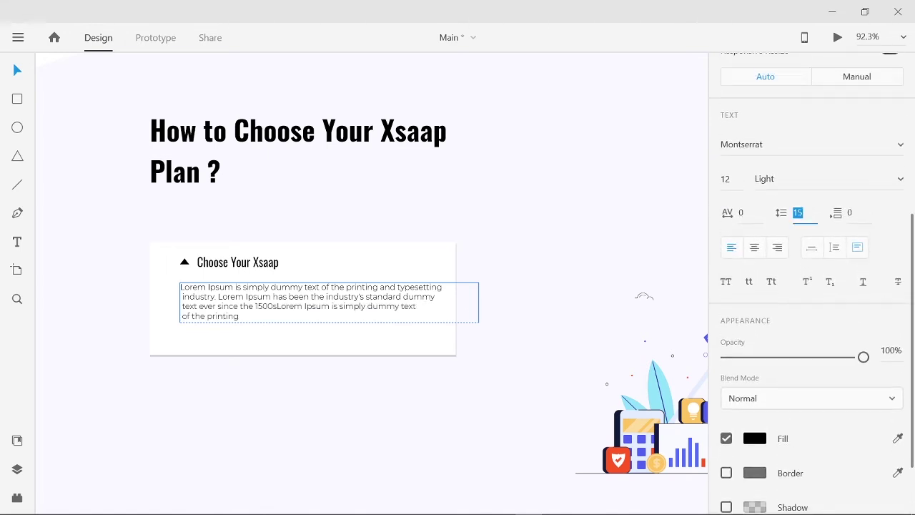
pyautogui.write('20')
pyautogui.hotkey('shift', 'Tab')
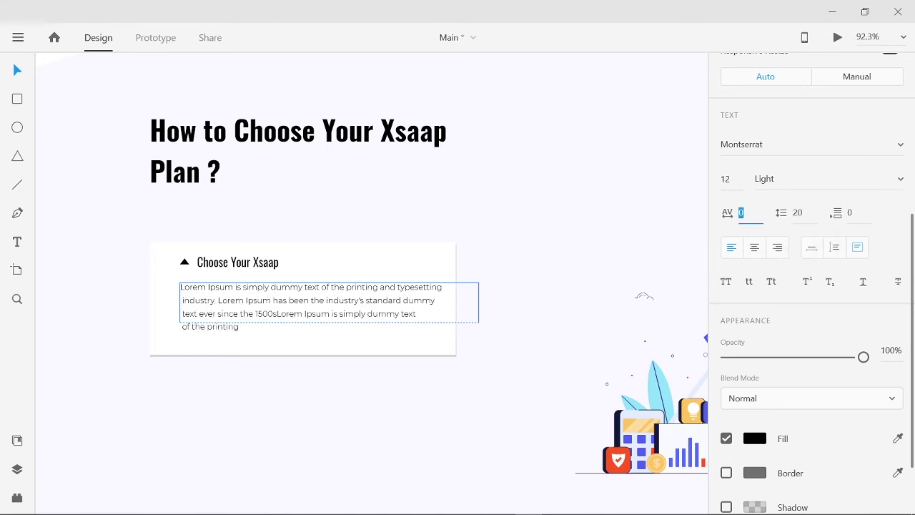
pyautogui.press('Escape')
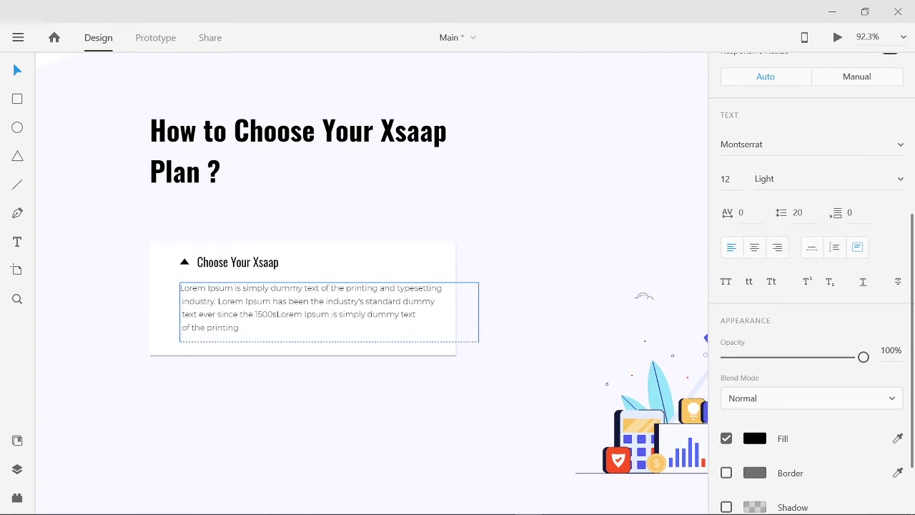
pyautogui.press('Escape')
pyautogui.click(308, 308)
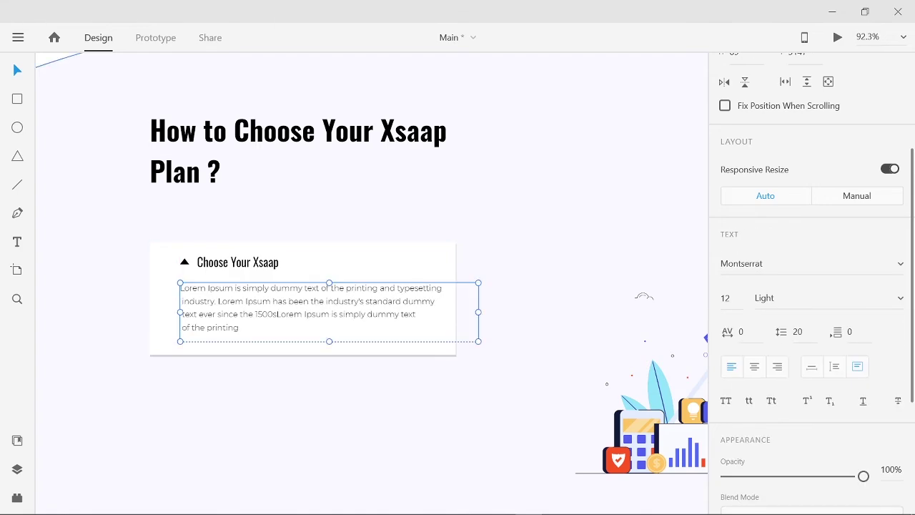
# Duplicate the white card with its triangle, label and paragraph, and place the copy directly below at Y 5303.
pyautogui.press('Escape')
pyautogui.scroll(-5, 372, 286)
pyautogui.scroll(3, 371, 285)
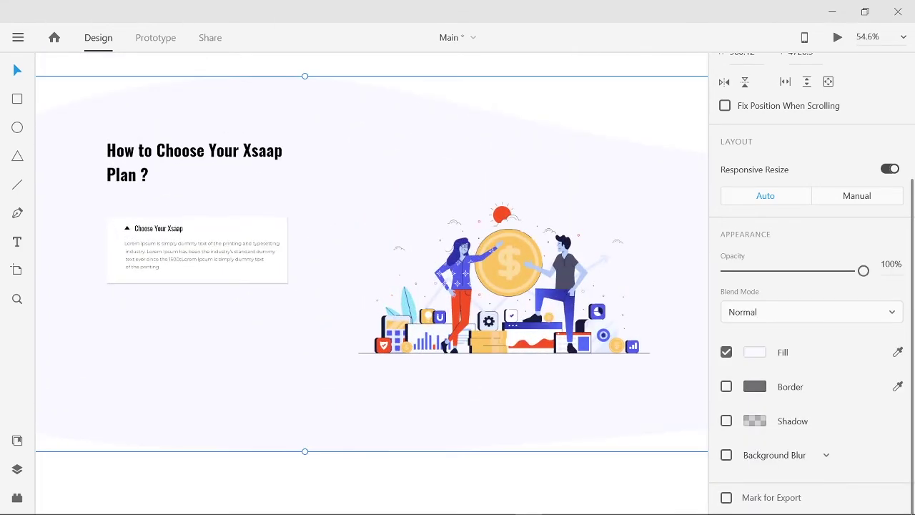
pyautogui.click(200, 254)
pyautogui.hotkey('ctrl', 'y')
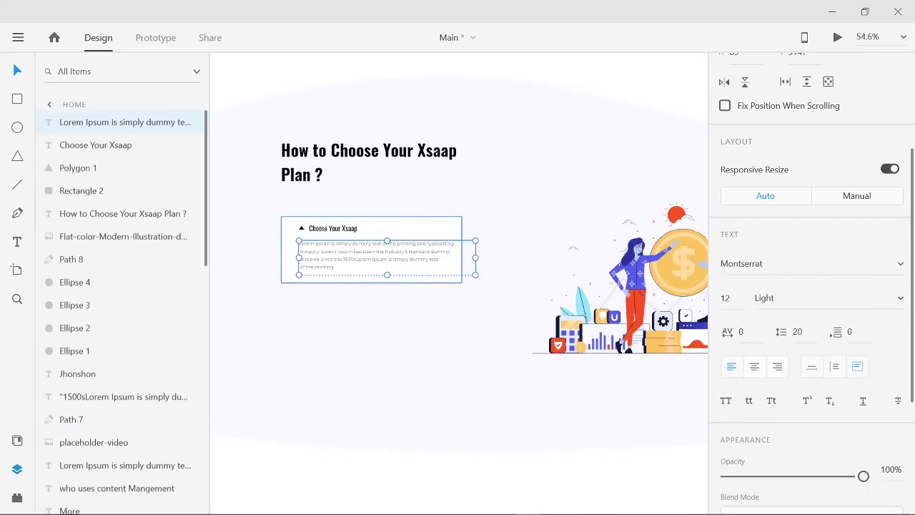
pyautogui.click(82, 190)
pyautogui.keyDown('shift'); pyautogui.click(126, 122); pyautogui.keyUp('shift')
pyautogui.hotkey('ctrl', 'd')
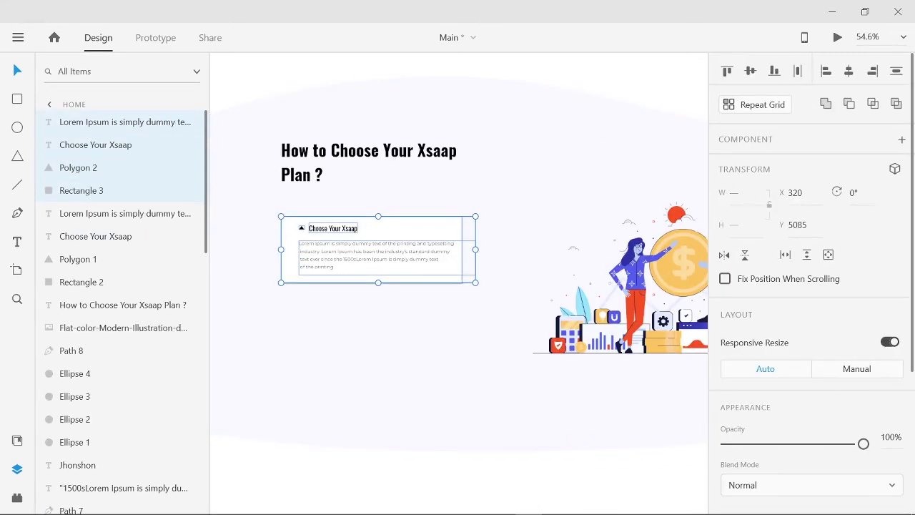
pyautogui.moveTo(372, 248); pyautogui.dragTo(372, 338)
pyautogui.hotkey('ctrl', 'y')
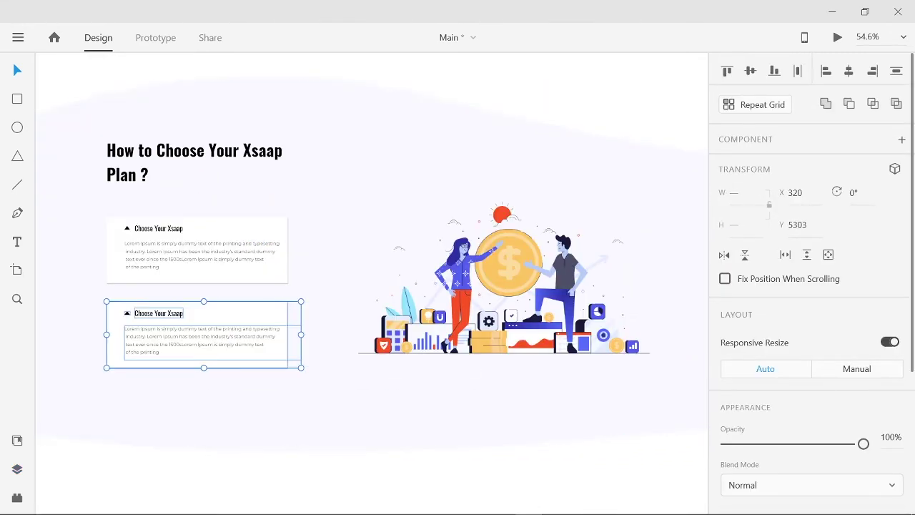
# Remove the paragraph from the lower card and shorten its white rectangle to a height of 66.
pyautogui.hotkey('ctrl', ',')
pyautogui.hotkey('ctrl', 'z')
pyautogui.hotkey('ctrl', 'z')
pyautogui.hotkey('ctrl', 'z')
pyautogui.hotkey('ctrl', 'z')
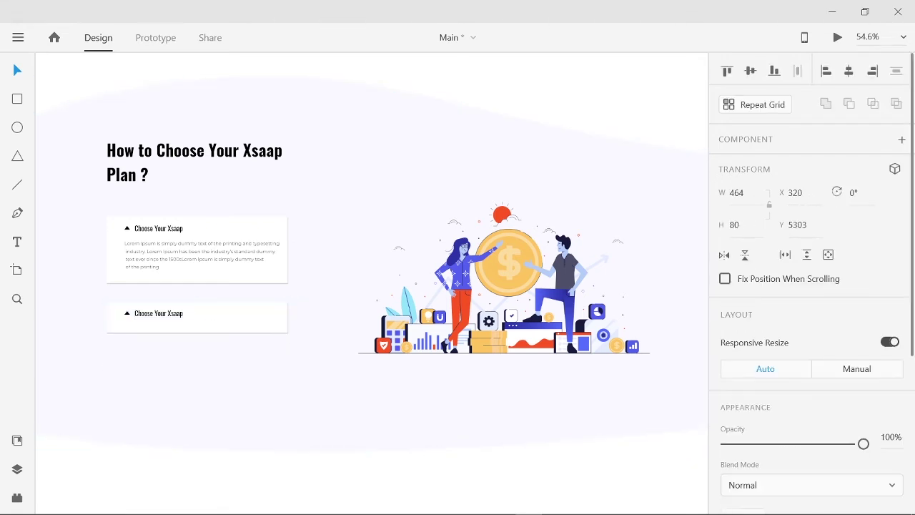
pyautogui.hotkey('ctrl', 'z')
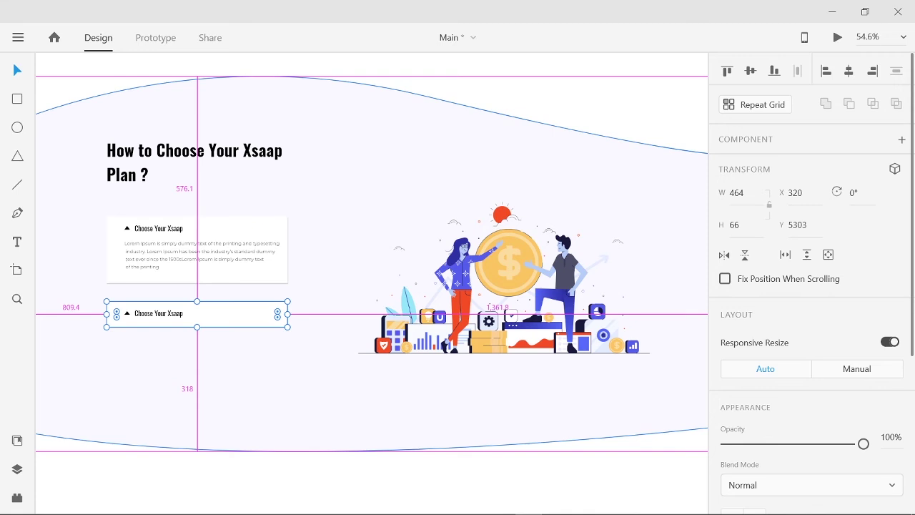
# Rotate the lower card's triangle 180° and align it with its label at Y 5329.
pyautogui.hotkey('ctrl', '3')
pyautogui.click(97, 207)
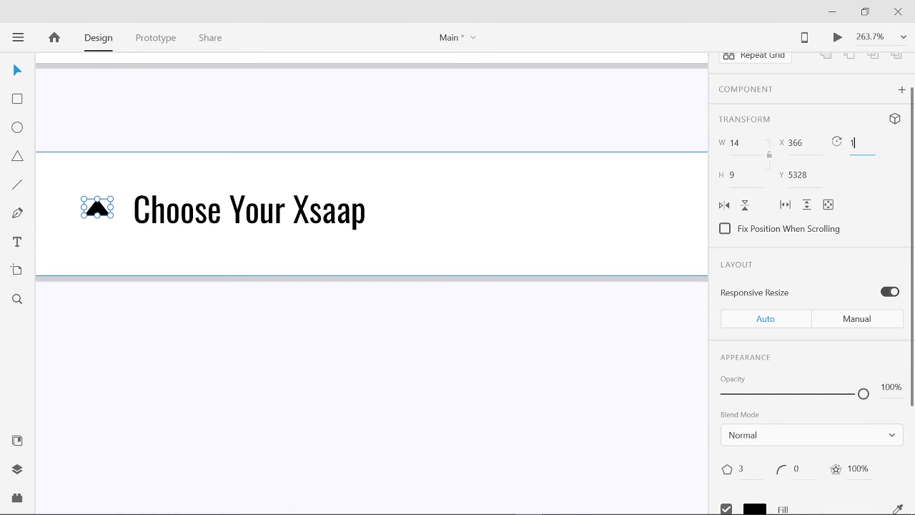
pyautogui.press('Return')
pyautogui.press('Down')
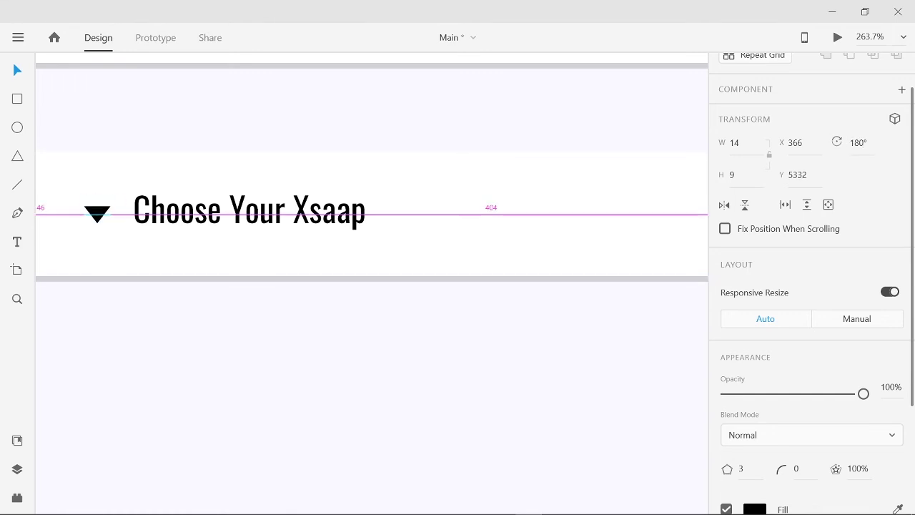
pyautogui.hotkey('ctrl', '-')
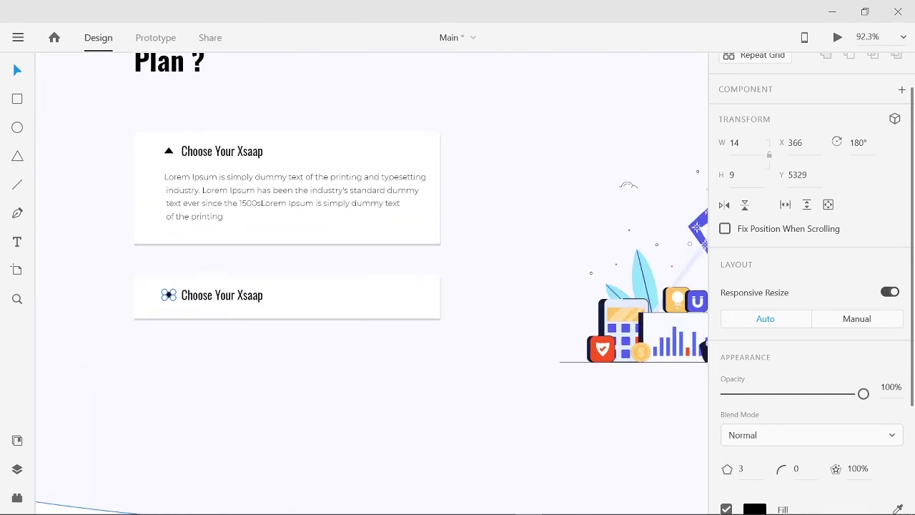
# Duplicate the collapsed card with its triangle and label, and place the copy directly below at Y 5435.
pyautogui.press('Escape')
pyautogui.moveTo(129, 269); pyautogui.dragTo(447, 325)
pyautogui.hotkey('ctrl', 'y')
pyautogui.hotkey('ctrl', 'd')
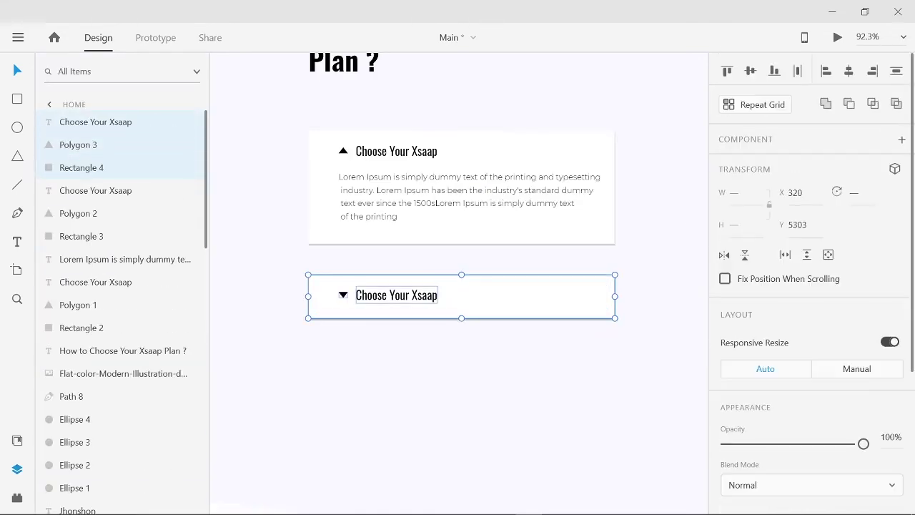
pyautogui.hotkey('shift', 'Down')
pyautogui.hotkey('shift', 'Down')
pyautogui.hotkey('shift', 'Down')
pyautogui.hotkey('shift', 'Down')
pyautogui.hotkey('shift', 'Down')
pyautogui.hotkey('shift', 'Down')
pyautogui.hotkey('shift', 'Down')
pyautogui.hotkey('shift', 'Down')
pyautogui.hotkey('shift', 'Down')
pyautogui.hotkey('shift', 'Down')
pyautogui.hotkey('shift', 'Down')
pyautogui.hotkey('shift', 'Down')
pyautogui.hotkey('shift', 'Down')
pyautogui.press('Escape')
# Duplicate the lowest collapsed card with its triangle and label, and place this third collapsed card below at Y 5567.
pyautogui.click(500, 394)
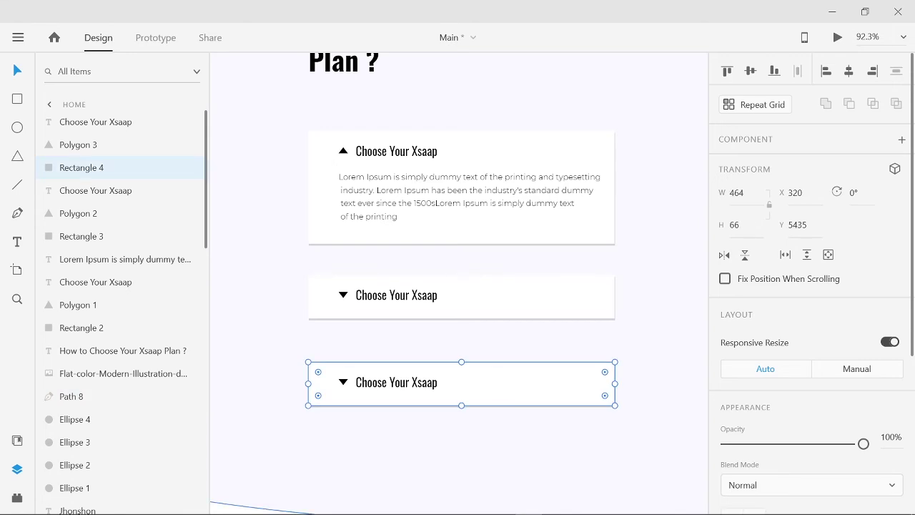
pyautogui.hotkey('ctrl', 'd')
pyautogui.hotkey('shift', 'Down')
pyautogui.hotkey('shift', 'Down')
pyautogui.hotkey('shift', 'Down')
pyautogui.hotkey('shift', 'Down')
pyautogui.hotkey('shift', 'Down')
pyautogui.hotkey('shift', 'Down')
pyautogui.hotkey('shift', 'Down')
pyautogui.hotkey('shift', 'Down')
pyautogui.hotkey('shift', 'Down')
pyautogui.hotkey('shift', 'Down')
pyautogui.hotkey('shift', 'Down')
pyautogui.hotkey('shift', 'Down')
pyautogui.hotkey('shift', 'Down')
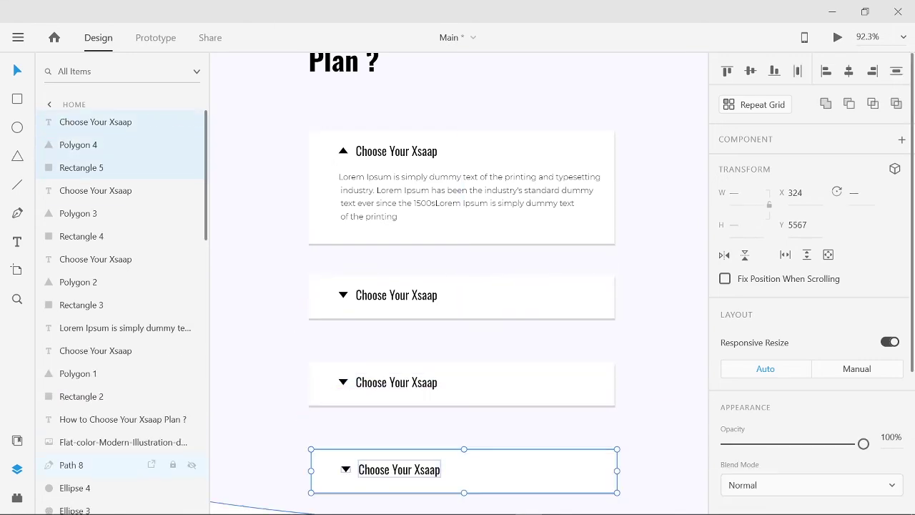
pyautogui.hotkey('ctrl', 'y')
pyautogui.press('alt')
pyautogui.hotkey('ctrl', '-')
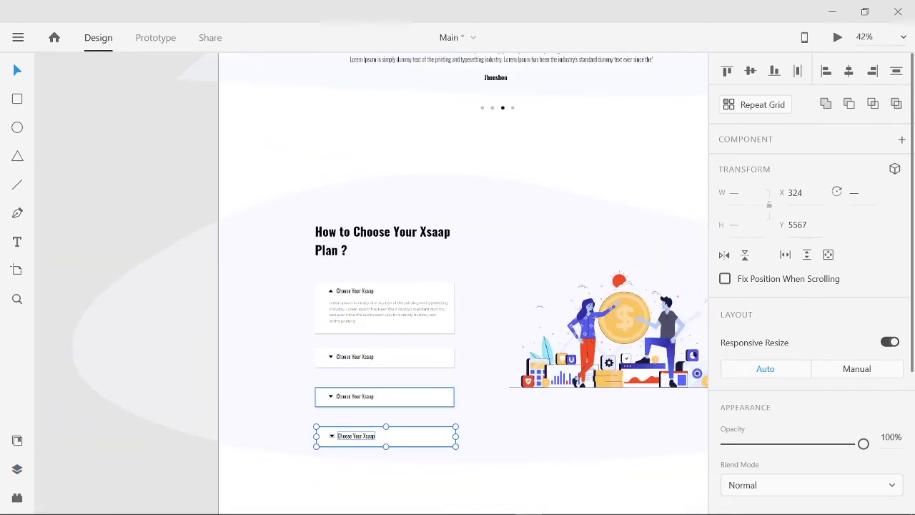
pyautogui.press('Escape')
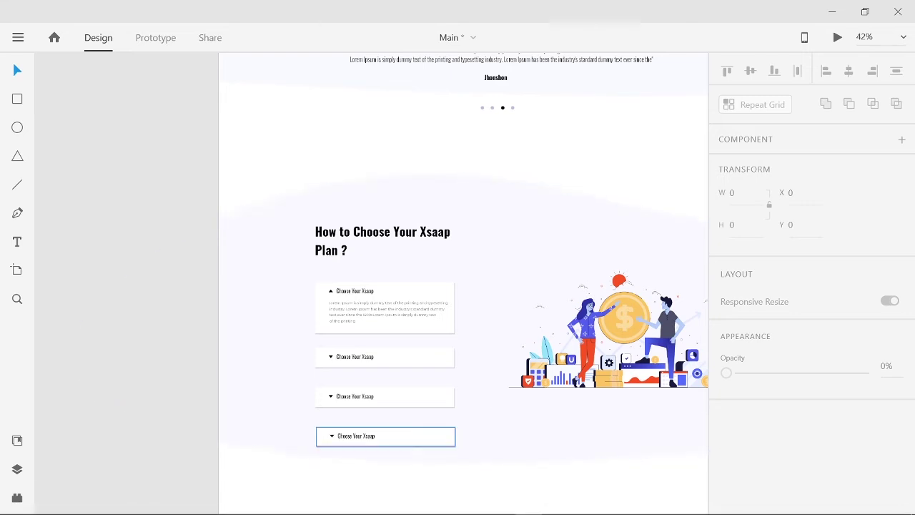
# Move the two lowest collapsed cards up to tighten the stack, placing the last one at X 318, Y 5474.
pyautogui.click(384, 437)
pyautogui.hotkey('ctrl', 'y')
pyautogui.moveTo(560, 436); pyautogui.dragTo(559, 383)
pyautogui.click(559, 397)
pyautogui.keyDown('shift'); pyautogui.click(96, 190); pyautogui.keyUp('shift')
pyautogui.click(559, 423)
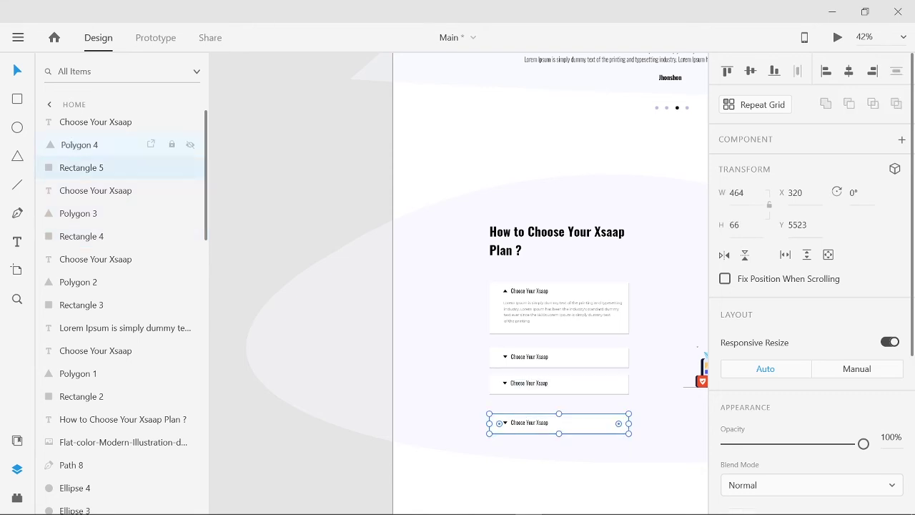
pyautogui.keyDown('shift'); pyautogui.click(95, 122); pyautogui.keyUp('shift')
pyautogui.moveTo(559, 422); pyautogui.dragTo(556, 409)
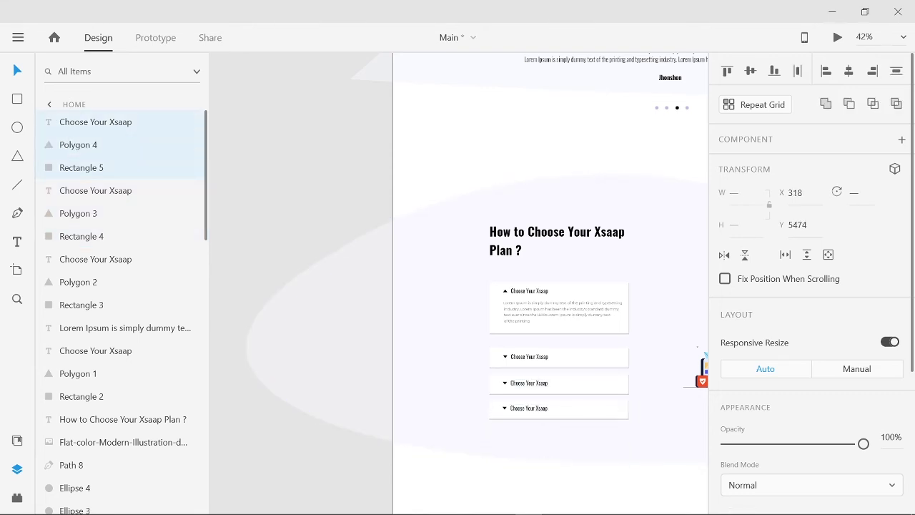
# Move the first collapsed card with its triangle and label up beneath the expanded card, to X 320, Y 5273.
pyautogui.click(579, 361)
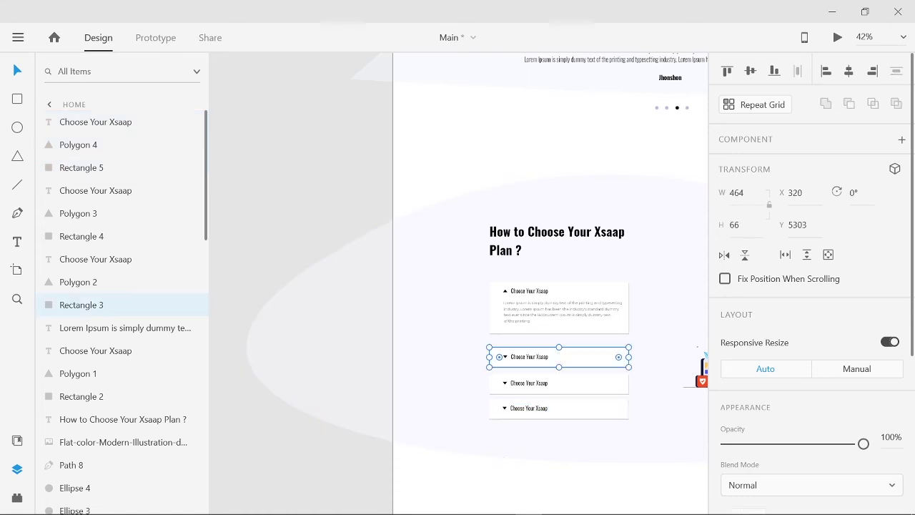
pyautogui.keyDown('shift'); pyautogui.click(95, 259); pyautogui.keyUp('shift')
pyautogui.moveTo(559, 357)
pyautogui.mouseDown()
pyautogui.moveTo(549, 380)
pyautogui.moveTo(554, 344)
pyautogui.mouseUp()
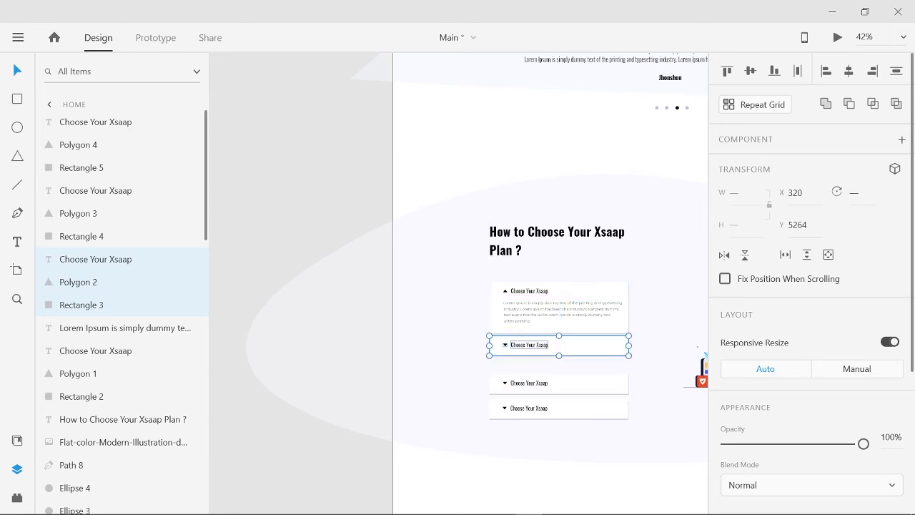
pyautogui.click(264, 437)
pyautogui.scroll(8, 265, 437)
pyautogui.hscroll(9, 264, 438)
pyautogui.scroll(1, 264, 437)
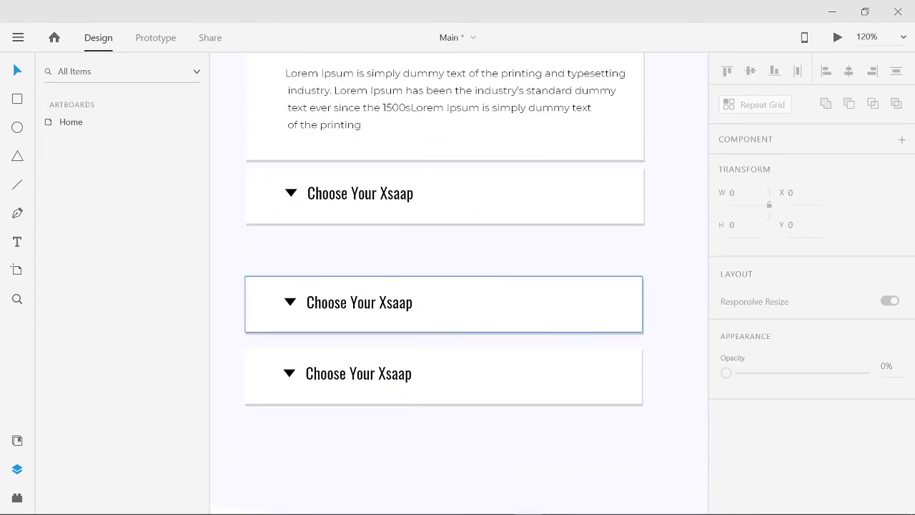
pyautogui.click(357, 193)
pyautogui.moveTo(358, 193); pyautogui.dragTo(357, 201)
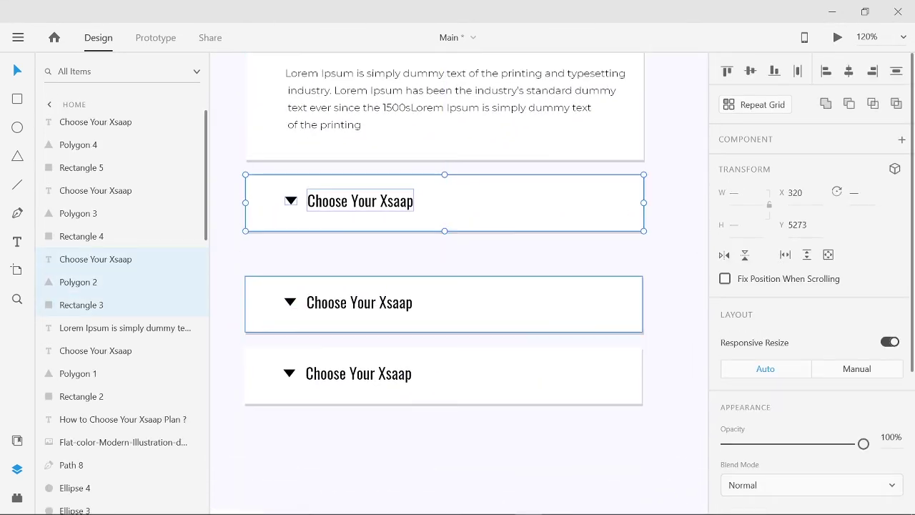
# Move the second and third collapsed cards up to even out the gaps, with the last one at Y 5443.
pyautogui.click(357, 302)
pyautogui.moveTo(358, 302); pyautogui.dragTo(358, 275)
pyautogui.click(357, 373)
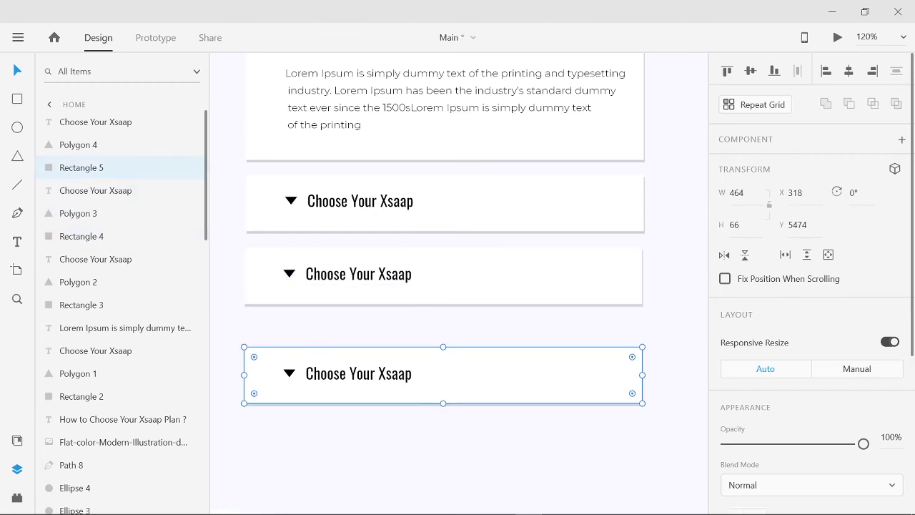
pyautogui.moveTo(357, 373); pyautogui.dragTo(358, 347)
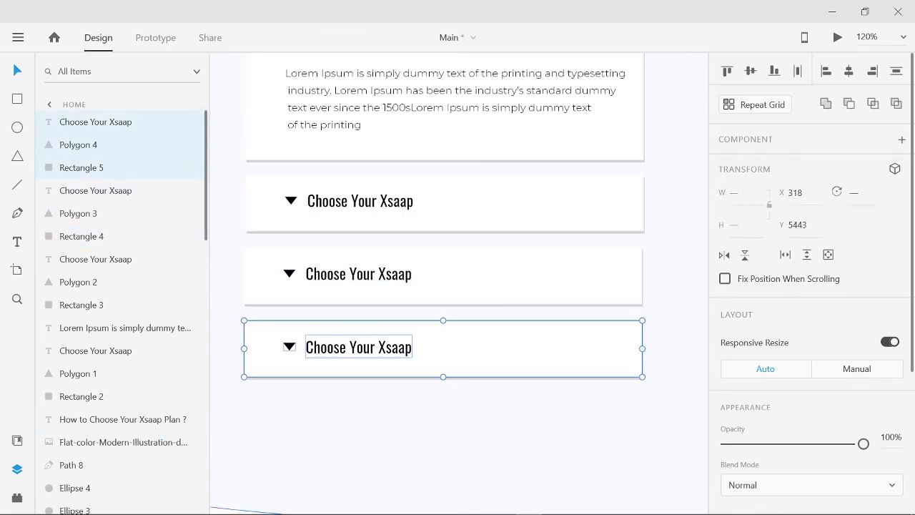
pyautogui.press('Escape')
pyautogui.hotkey('ctrl', 'y')
pyautogui.scroll(-6, 371, 286)
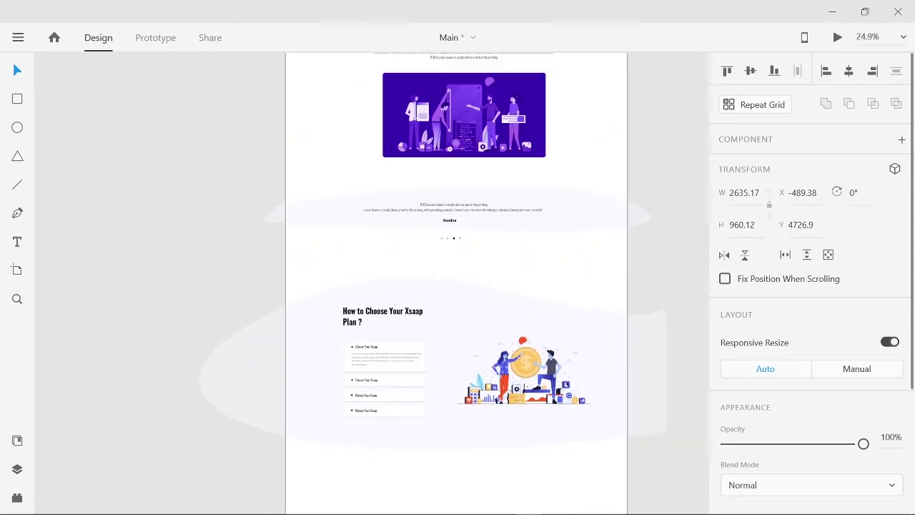
# Preview the page and examine the plan-choosing section with its cards and finance illustration.
pyautogui.scroll(-4, 350, 286)
pyautogui.press('Escape')
pyautogui.hotkey('ctrl', 'Return')
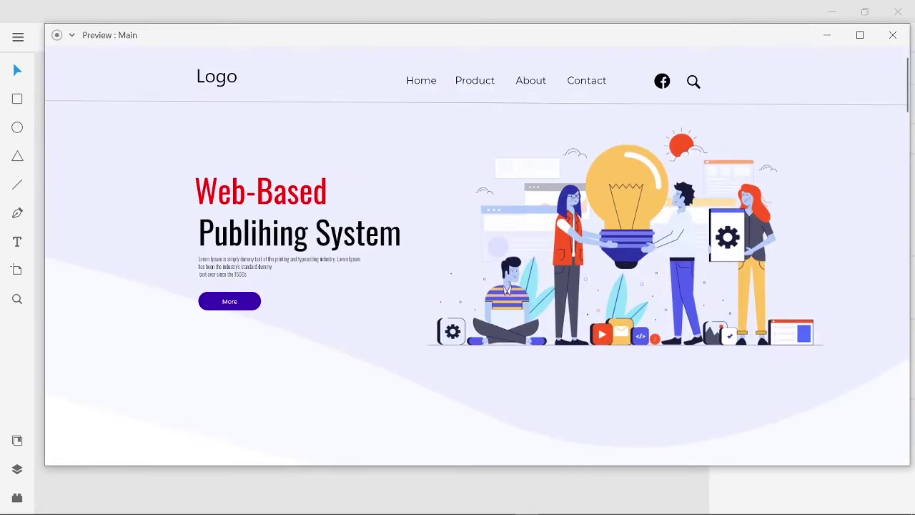
pyautogui.scroll(-15, 477, 251)
pyautogui.scroll(2, 477, 250)
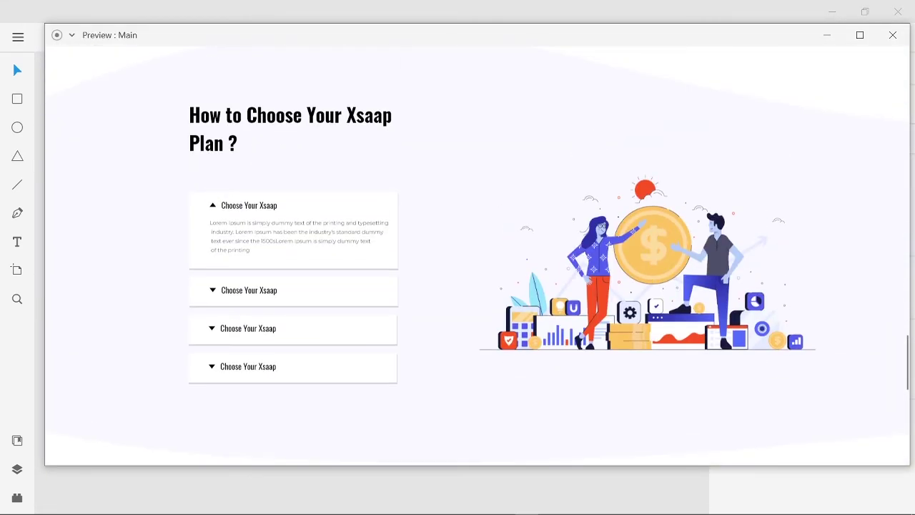
pyautogui.scroll(-15, 477, 250)
pyautogui.scroll(8, 477, 250)
pyautogui.click(12, 60)
# Draw a closed curved shape with the Pen tool across the artboard's bottom, starting at X 0, Y 6449.84.
pyautogui.press('p')
pyautogui.click(161, 319)
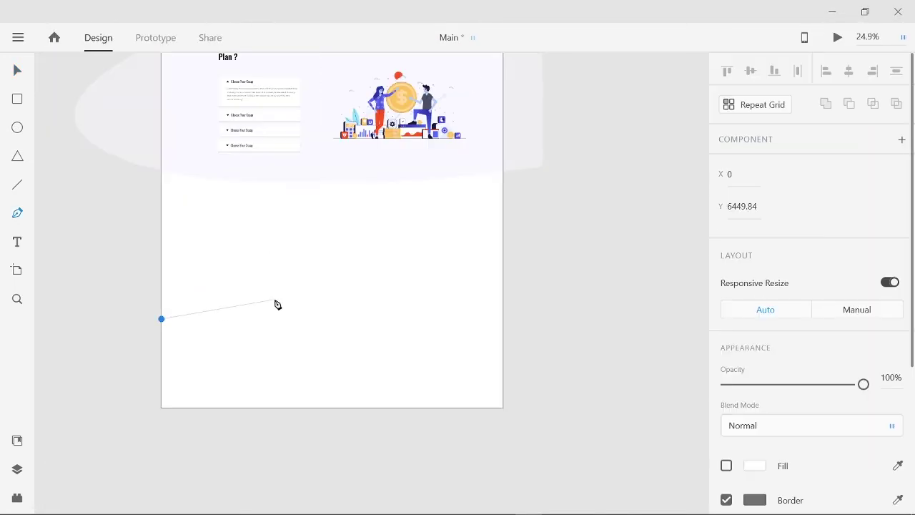
pyautogui.moveTo(433, 283); pyautogui.dragTo(582, 316)
pyautogui.click(600, 362)
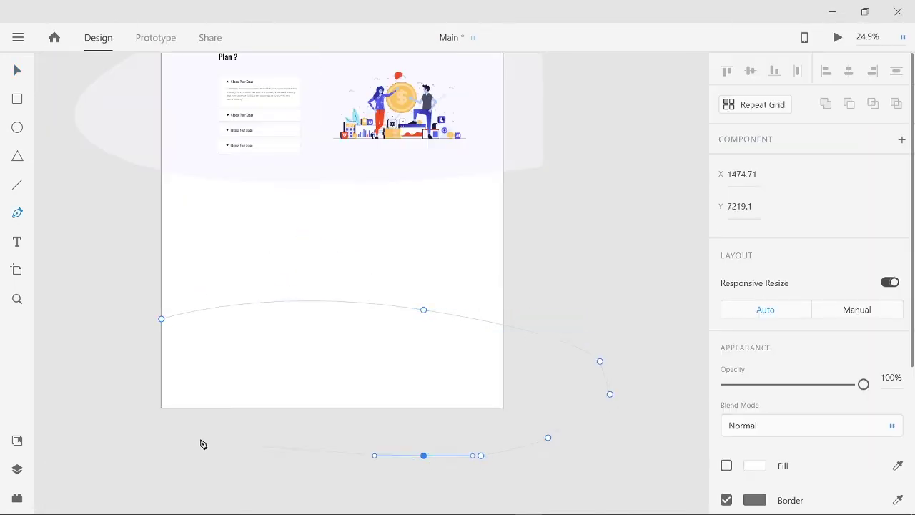
pyautogui.click(162, 319)
# Fill the new bottom shape with the saved light lavender colour and remove its border.
pyautogui.click(726, 259)
pyautogui.click(726, 294)
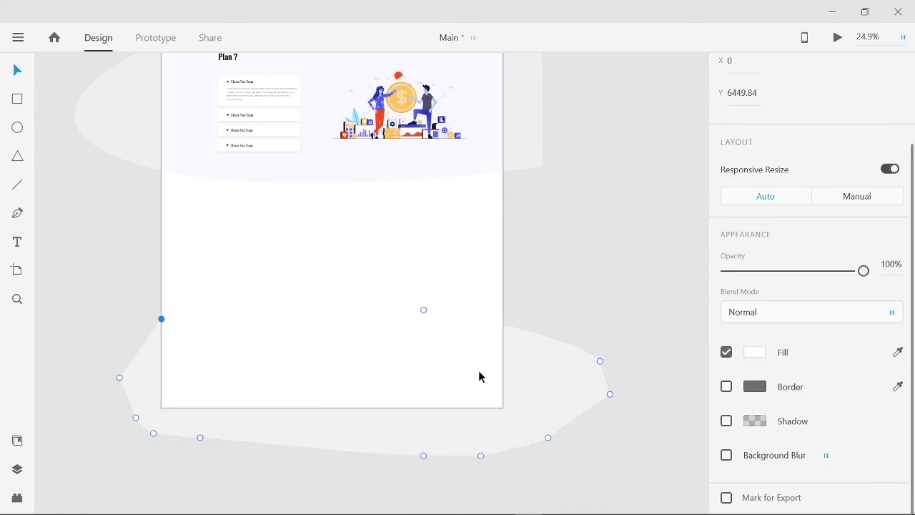
pyautogui.click(17, 440)
pyautogui.click(17, 469)
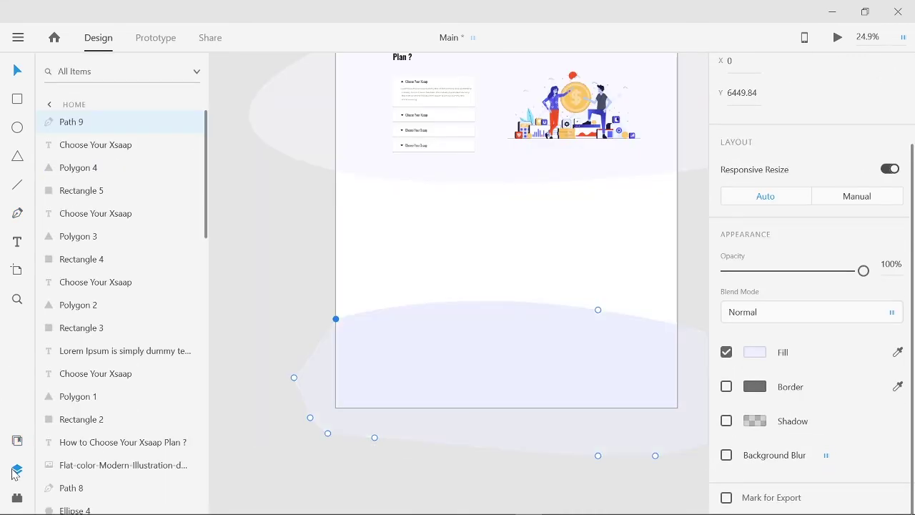
pyautogui.press('Escape')
pyautogui.click(313, 361)
pyautogui.click(576, 230)
# Add the text "Logo" in Oswald Regular 47 to the lavender footer area at X 296, Y 6473.
pyautogui.scroll(4, 577, 230)
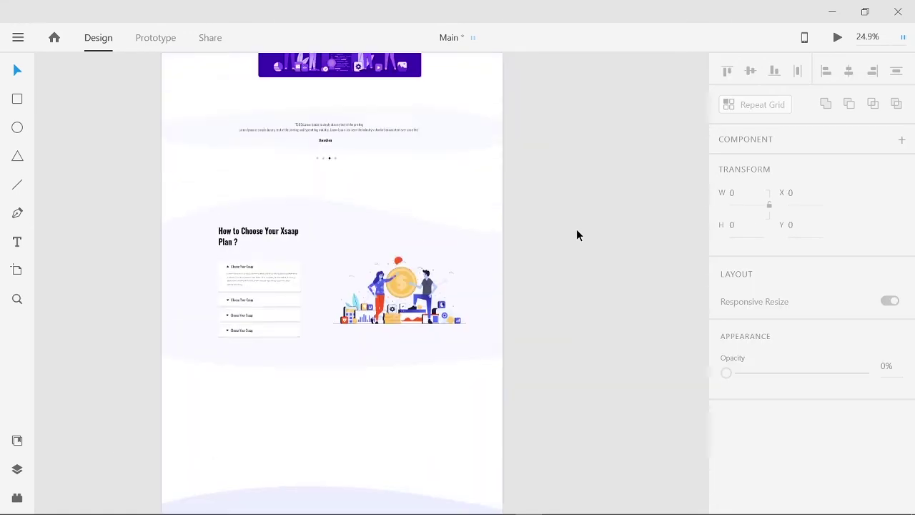
pyautogui.scroll(-7, 576, 229)
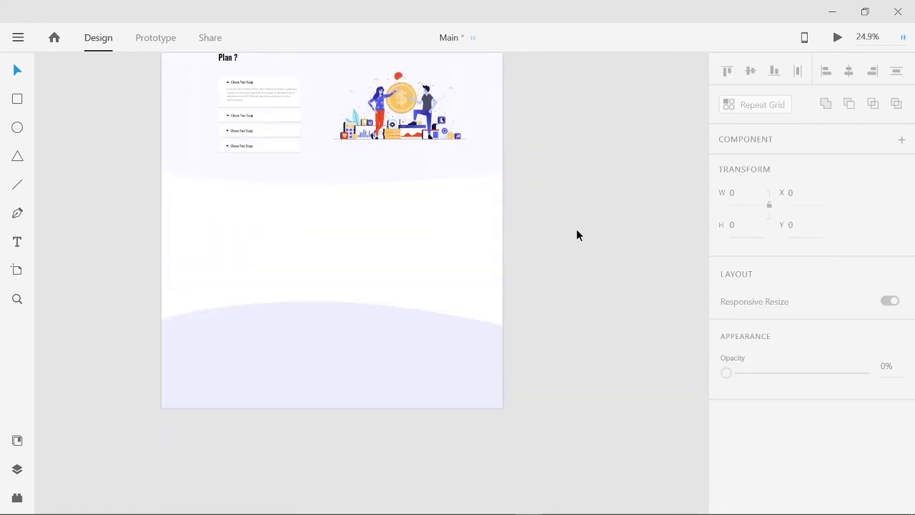
pyautogui.scroll(4, 190, 352)
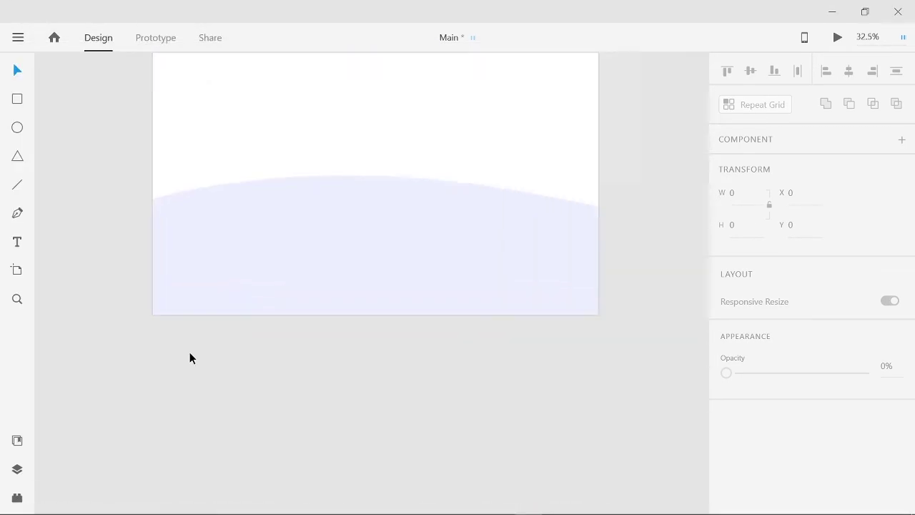
pyautogui.scroll(7, 331, 416)
pyautogui.scroll(-5, 398, 458)
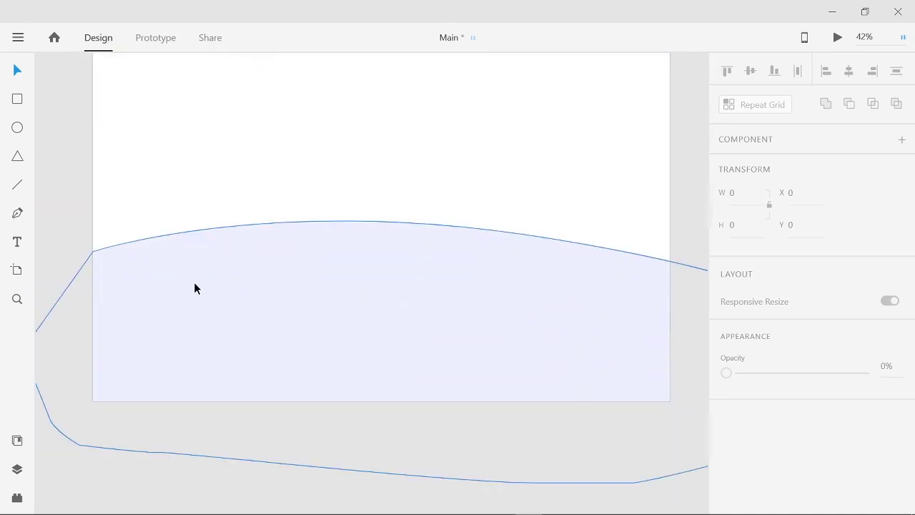
pyautogui.click(185, 279)
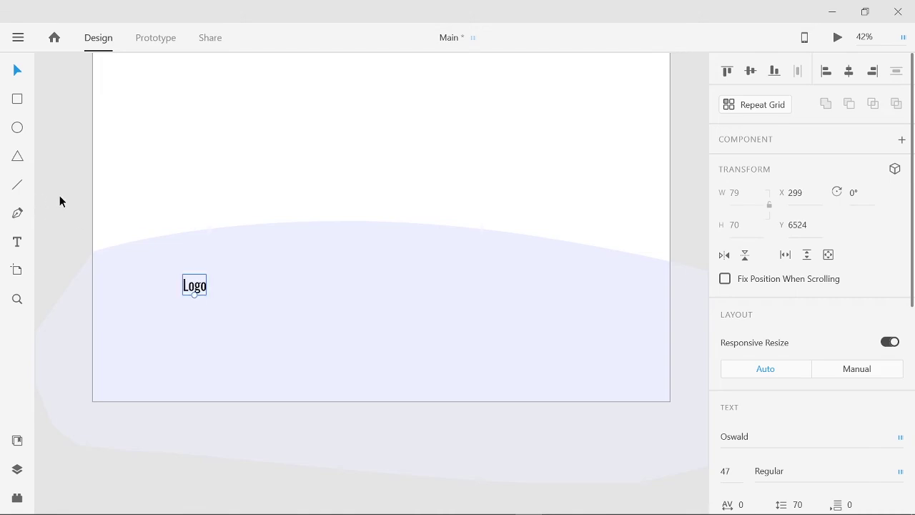
pyautogui.moveTo(204, 288); pyautogui.dragTo(195, 278)
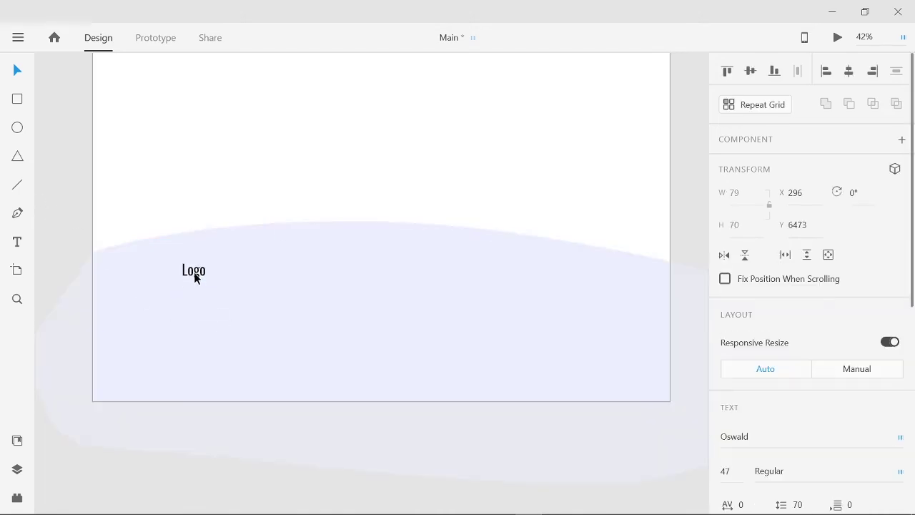
pyautogui.click(64, 179)
# Copy the paragraph under the "who uses content Mangement" heading and paste it as new text below the footer's Logo.
pyautogui.scroll(10, 245, 308)
pyautogui.click(388, 285)
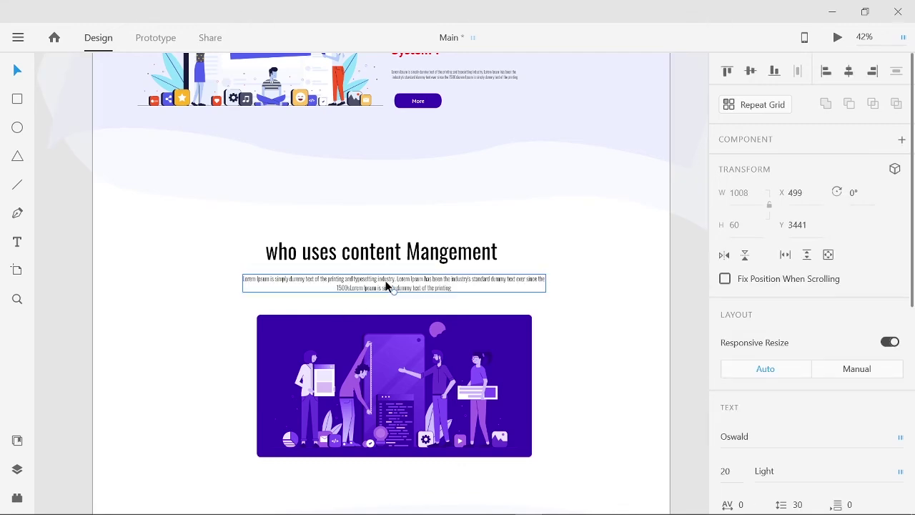
pyautogui.tripleClick(388, 280)
pyautogui.click(454, 287)
pyautogui.write('.')
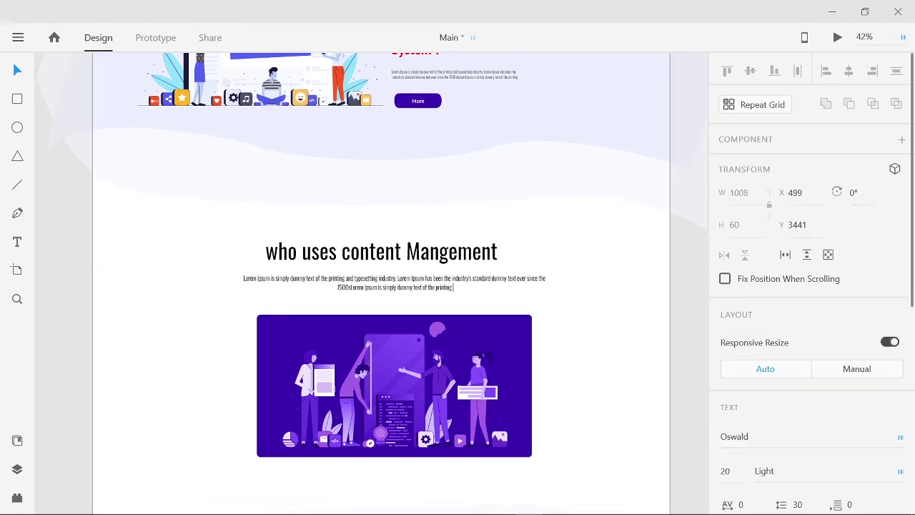
pyautogui.hotkey('ctrl', 'a')
pyautogui.scroll(15, 124, 313)
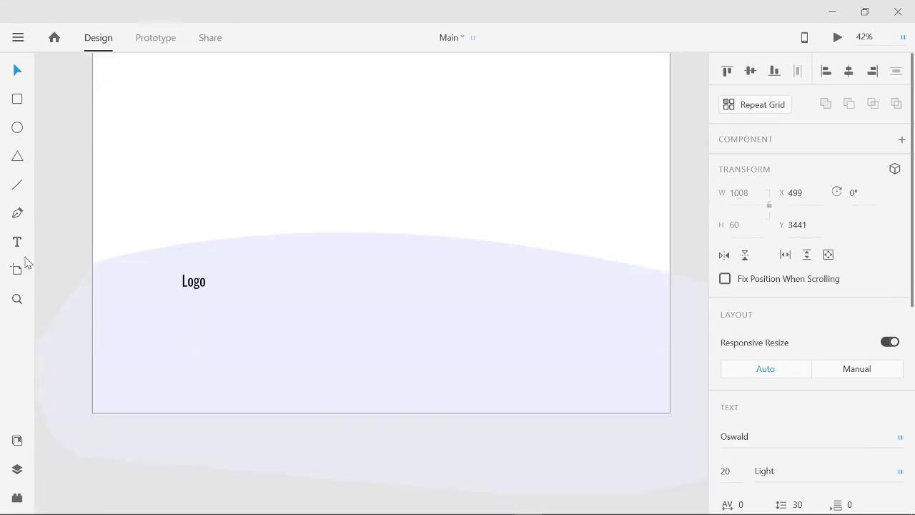
pyautogui.click(182, 304)
pyautogui.hotkey('ctrl', 'v')
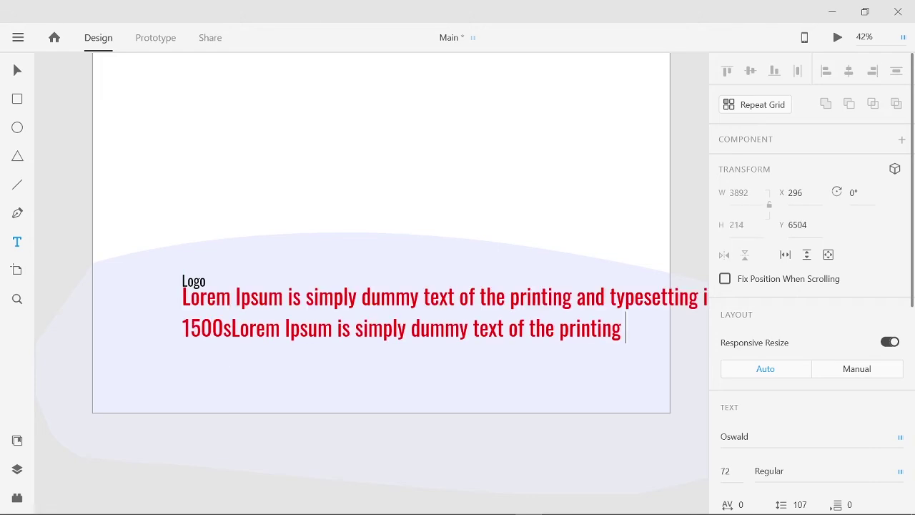
# Style the pasted footer paragraph as black Oswald Light, size 12, with line spacing 17.
pyautogui.moveTo(628, 328); pyautogui.dragTo(59, 302)
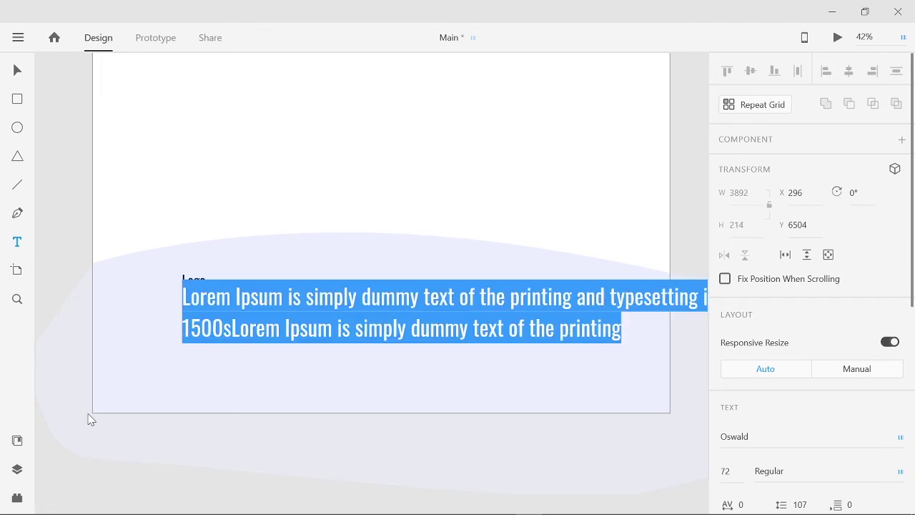
pyautogui.click(18, 441)
pyautogui.click(89, 280)
pyautogui.click(17, 469)
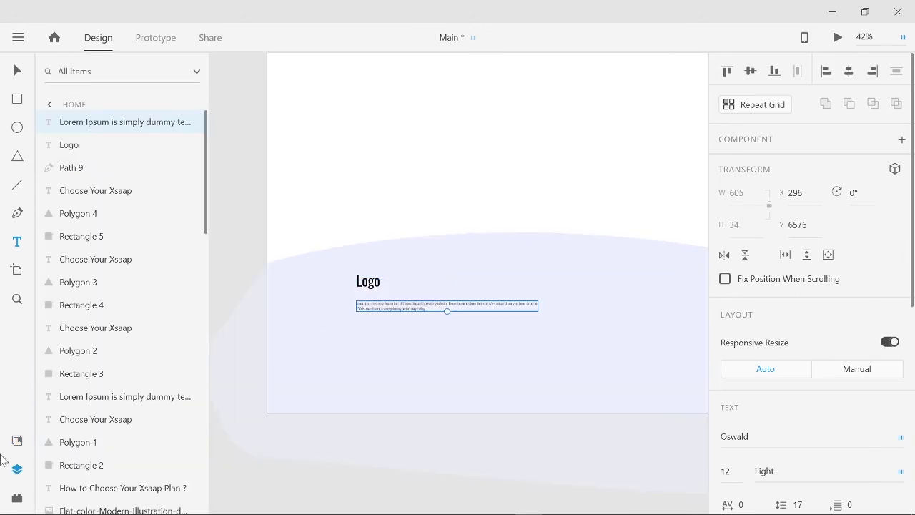
pyautogui.click(17, 469)
# Align the footer paragraph with the Logo at X 296, Y 6569, and break its first line after "industry.".
pyautogui.scroll(3, 267, 386)
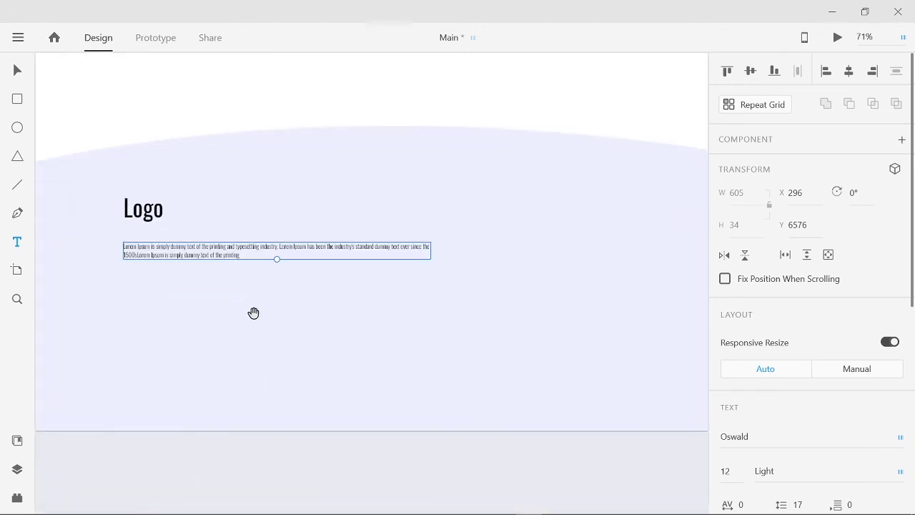
pyautogui.scroll(2, 253, 312)
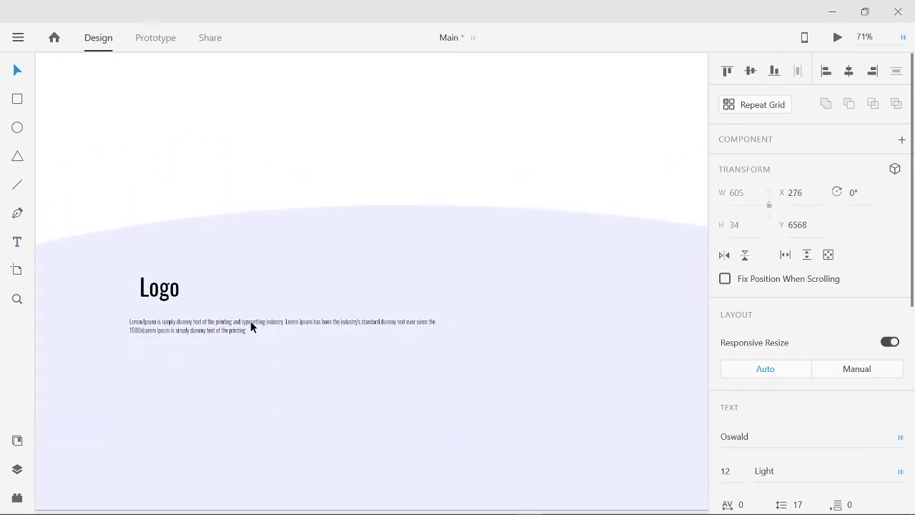
pyautogui.doubleClick(319, 322)
pyautogui.click(296, 321)
pyautogui.press('Return')
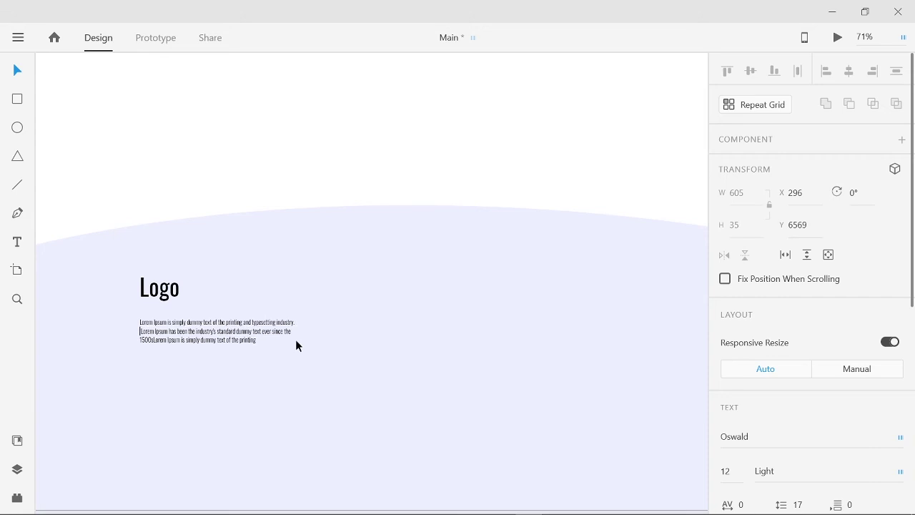
# Restyle the footer paragraph as PT Sans Regular, size 15, with line spacing 19.
pyautogui.press('Escape')
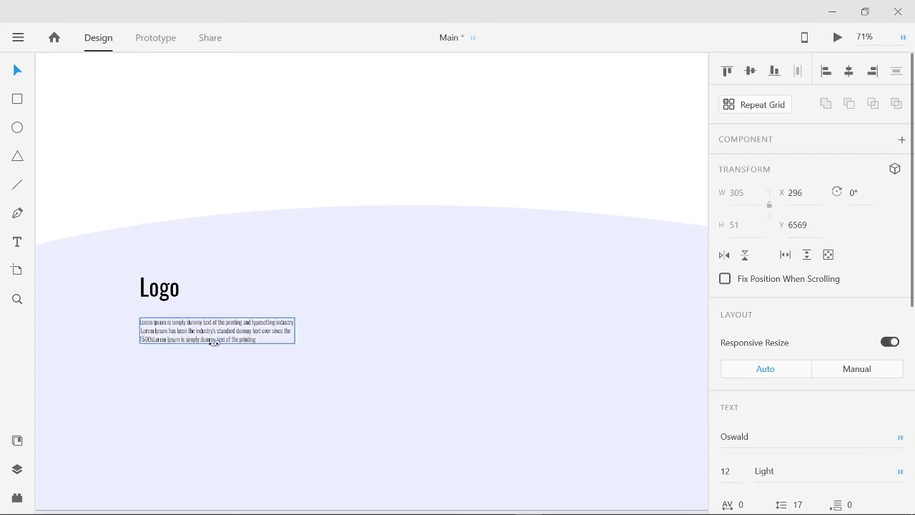
pyautogui.moveTo(212, 339); pyautogui.dragTo(233, 319)
pyautogui.scroll(-5, 853, 323)
pyautogui.click(858, 142)
pyautogui.click(862, 160)
# Delete the word "Lorem" at the start of the footer paragraph's second line.
pyautogui.doubleClick(138, 324)
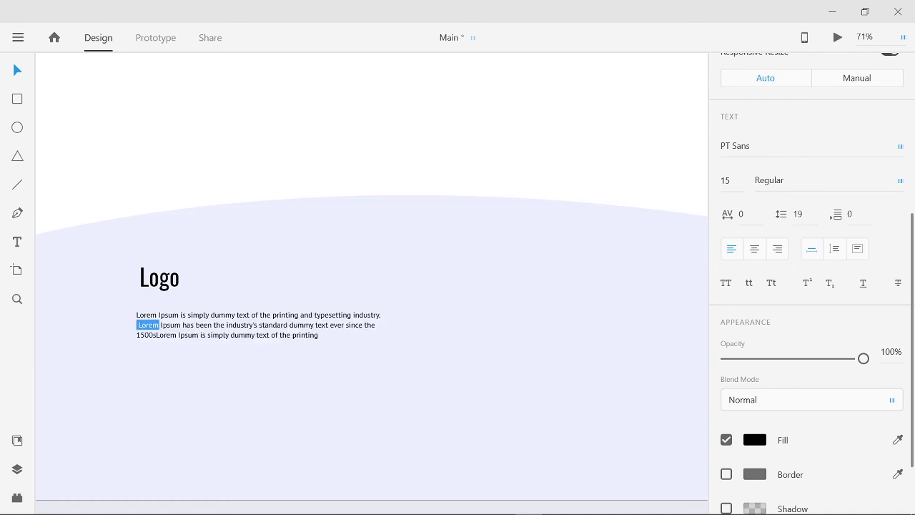
pyautogui.press('BackSpace')
pyautogui.press('Escape')
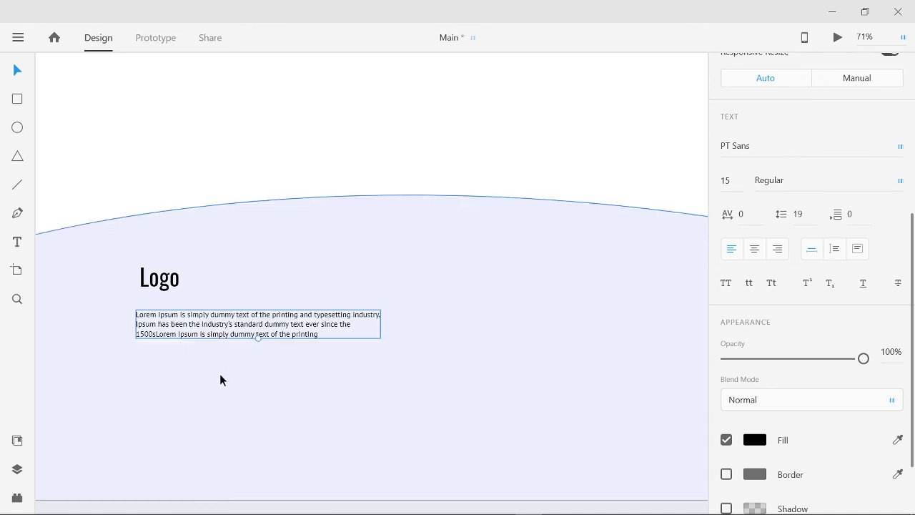
pyautogui.click(302, 423)
# Copy all of the footer paragraph's text and paste it again at the paragraph's end to double its length.
pyautogui.scroll(-3, 302, 422)
pyautogui.click(214, 221)
pyautogui.doubleClick(301, 227)
pyautogui.hotkey('ctrl', 'a')
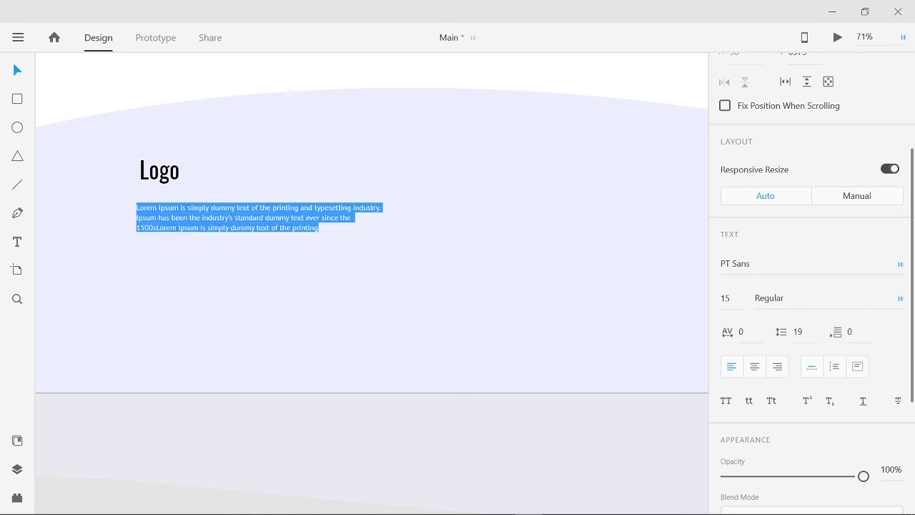
pyautogui.hotkey('ctrl', 'c')
pyautogui.press('Right')
pyautogui.hotkey('ctrl', 'v')
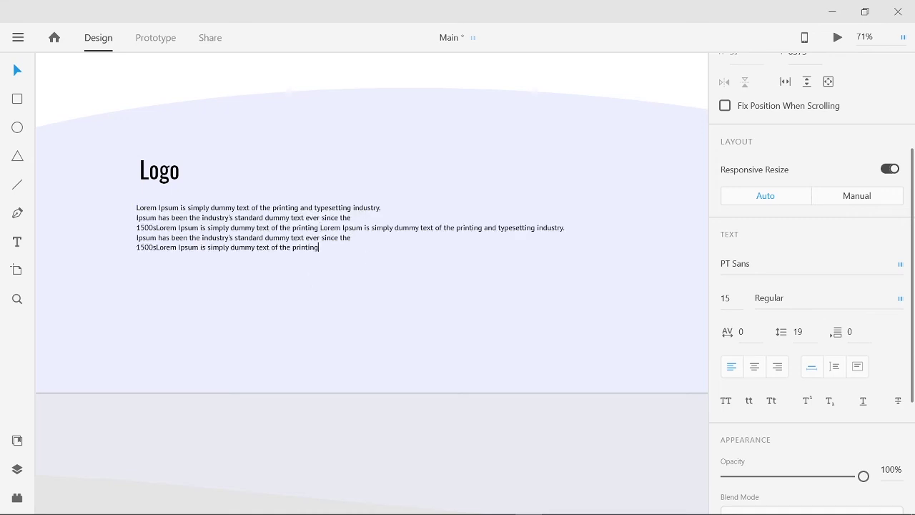
# Rebreak the lengthened footer paragraph after "printing Lorem Ipsum", after "text ever" and after "Ipsum is simply", joining "since the" with "1500sLorem".
pyautogui.press('Return')
pyautogui.press('Delete')
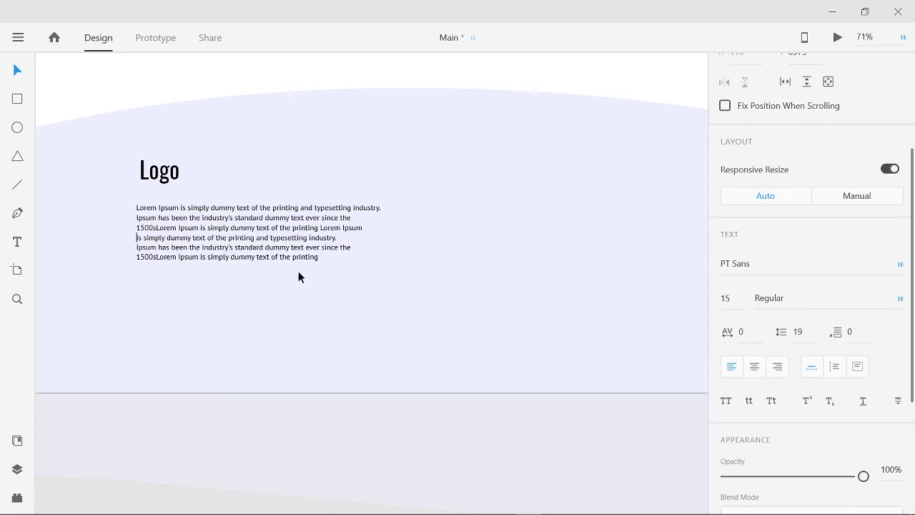
pyautogui.click(322, 247)
pyautogui.press('Return')
pyautogui.press('Down')
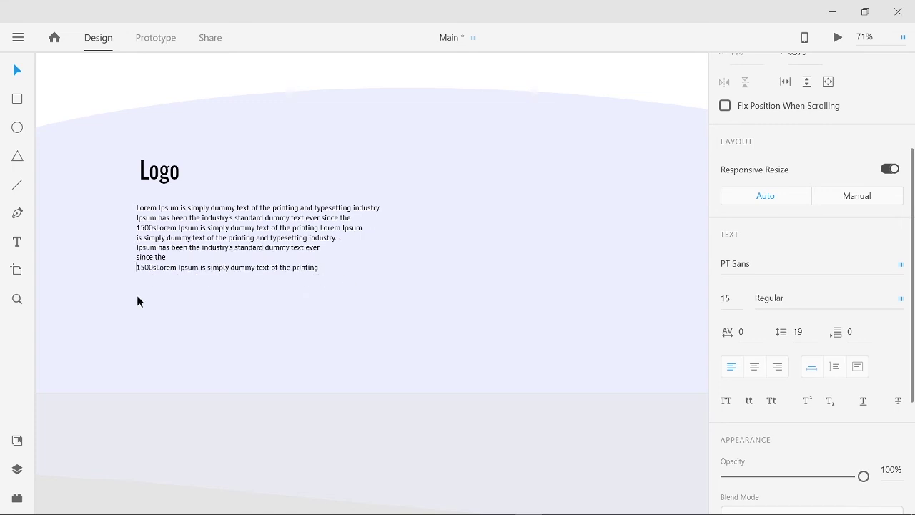
pyautogui.press('BackSpace')
pyautogui.click(260, 257)
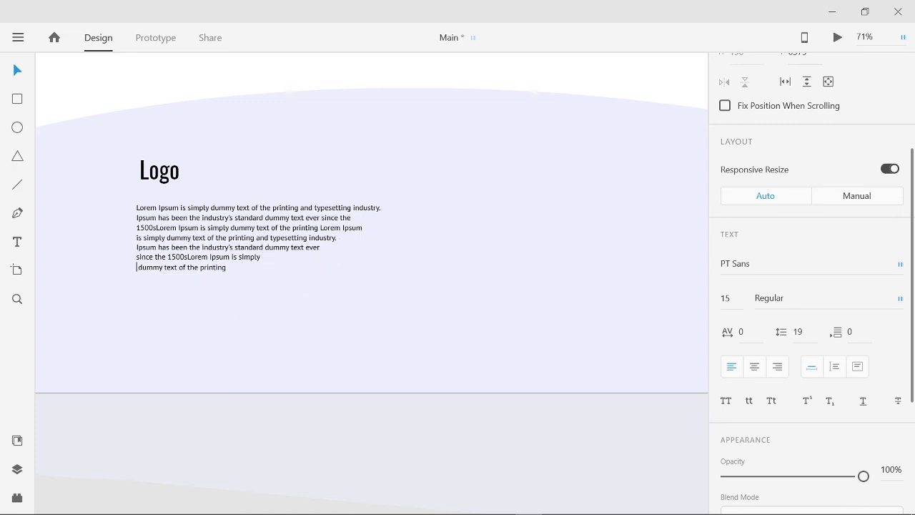
# Set the footer paragraph's line spacing to 23 and align its left edge with the Logo above.
pyautogui.click(798, 341)
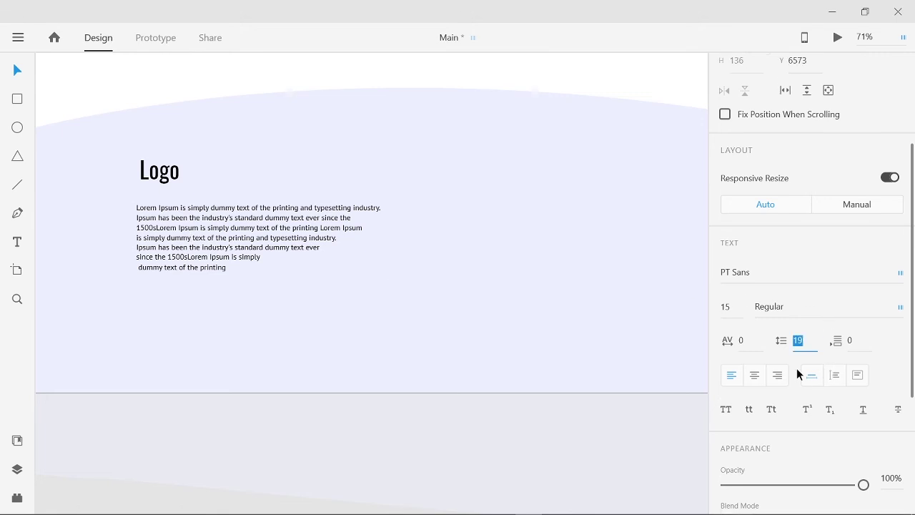
pyautogui.write('23')
pyautogui.press('Tab')
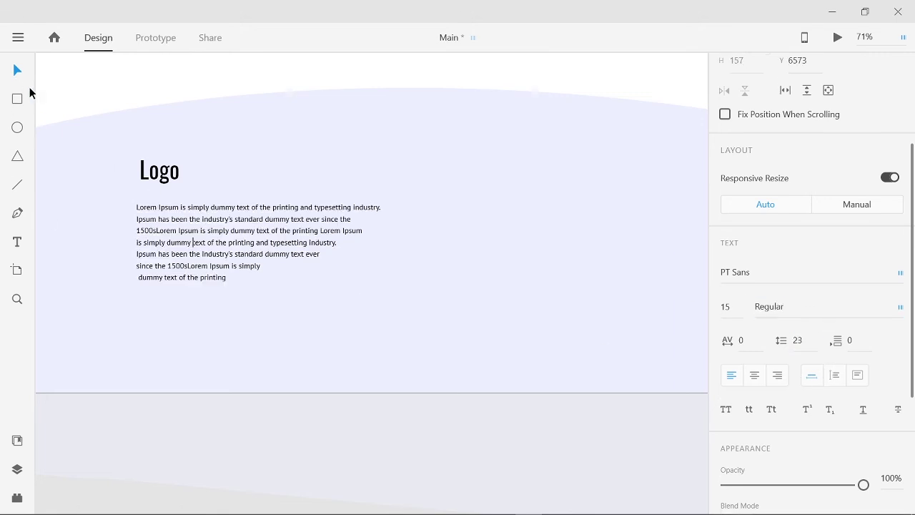
pyautogui.moveTo(196, 235); pyautogui.dragTo(199, 232)
pyautogui.click(165, 409)
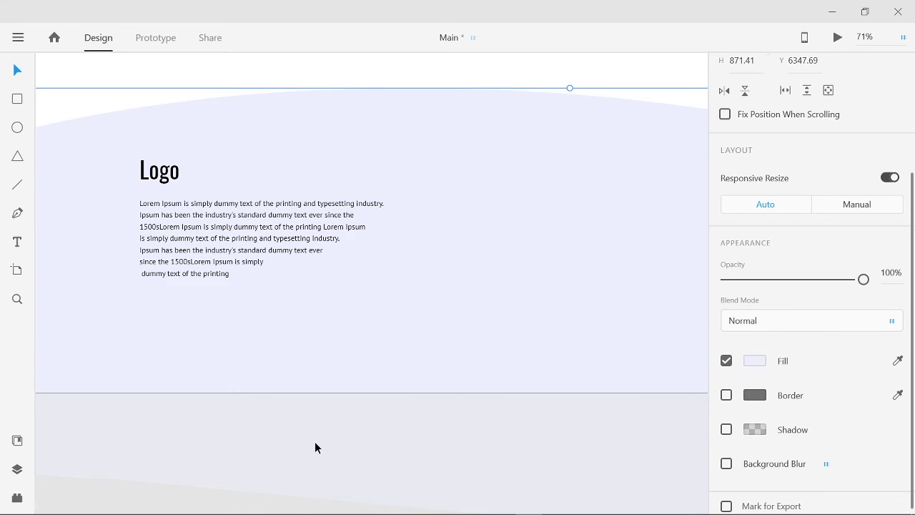
# Bring the LinkedIn, Facebook and Instagram icon files from the desktop onto the empty canvas below the footer.
pyautogui.scroll(-3, 315, 448)
pyautogui.click(404, 415)
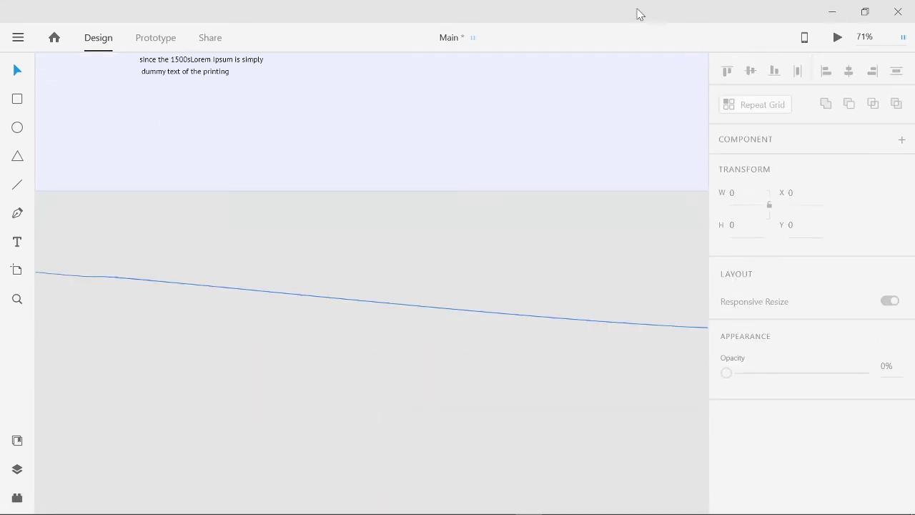
pyautogui.doubleClick(638, 14)
pyautogui.moveTo(604, 47); pyautogui.dragTo(513, 71)
pyautogui.moveTo(219, 153); pyautogui.dragTo(375, 438)
pyautogui.moveTo(536, 77); pyautogui.dragTo(465, 216)
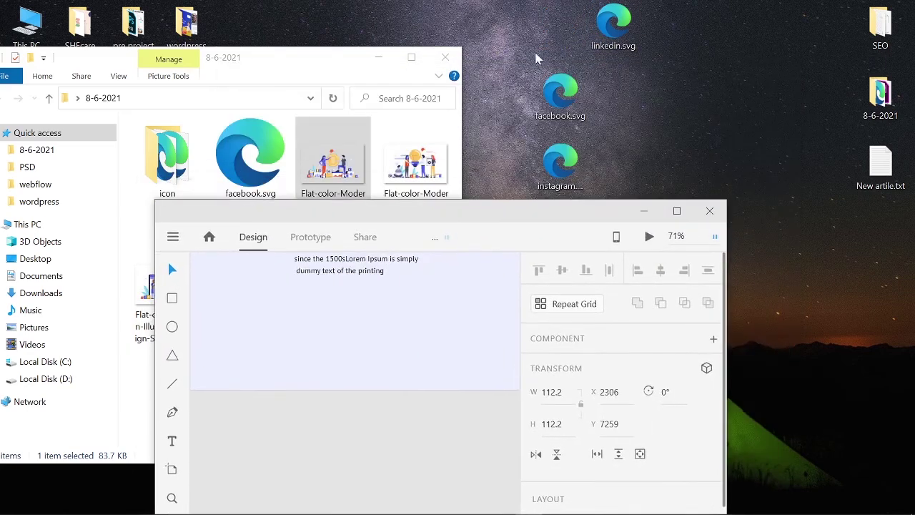
pyautogui.moveTo(538, 59); pyautogui.dragTo(575, 187)
pyautogui.moveTo(560, 97); pyautogui.dragTo(372, 487)
pyautogui.click(676, 211)
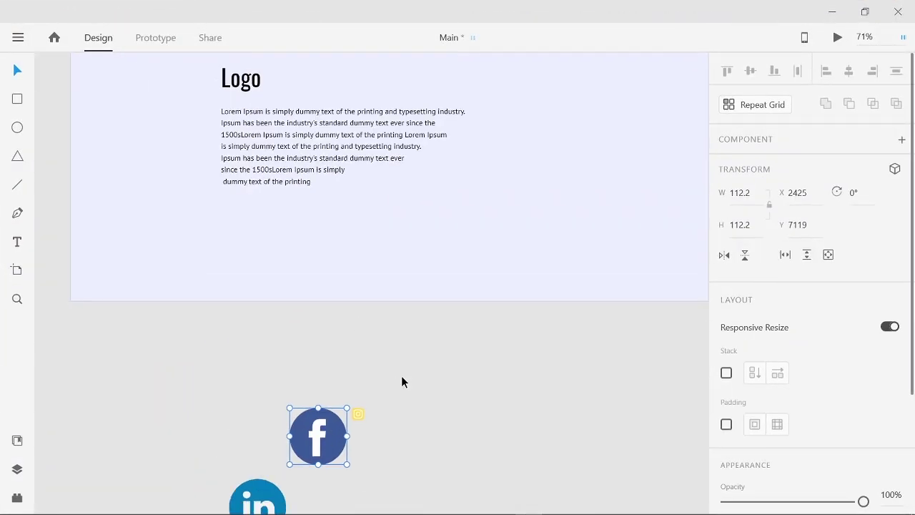
# Move the Facebook icon below the footer paragraph and shrink its blue circle to a small social icon.
pyautogui.moveTo(327, 432); pyautogui.dragTo(248, 234)
pyautogui.moveTo(267, 264); pyautogui.dragTo(111, 236)
pyautogui.doubleClick(236, 237)
pyautogui.click(388, 246)
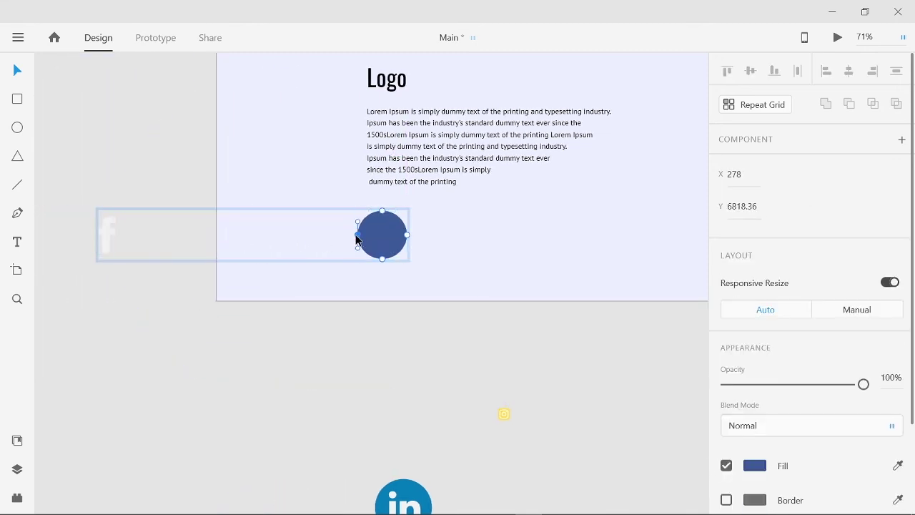
pyautogui.moveTo(358, 211)
pyautogui.mouseDown()
pyautogui.moveTo(386, 238)
pyautogui.moveTo(369, 221)
pyautogui.mouseUp()
# Move the white "f" onto the small Facebook circle, then shrink and center it inside.
pyautogui.moveTo(107, 239); pyautogui.dragTo(367, 227)
pyautogui.scroll(5, 370, 259)
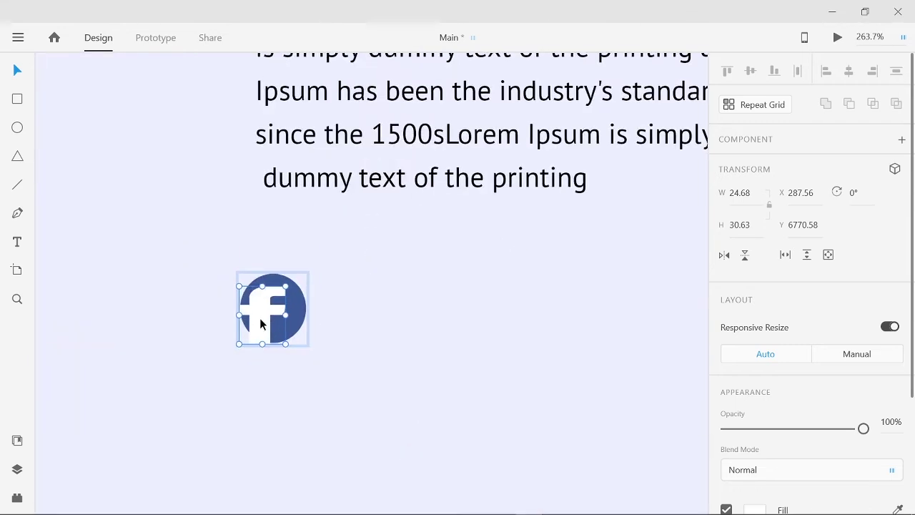
pyautogui.moveTo(238, 286); pyautogui.dragTo(262, 304)
pyautogui.moveTo(283, 312)
pyautogui.mouseDown()
pyautogui.moveTo(276, 330)
pyautogui.moveTo(285, 308)
pyautogui.moveTo(277, 303)
pyautogui.mouseUp()
pyautogui.click(418, 386)
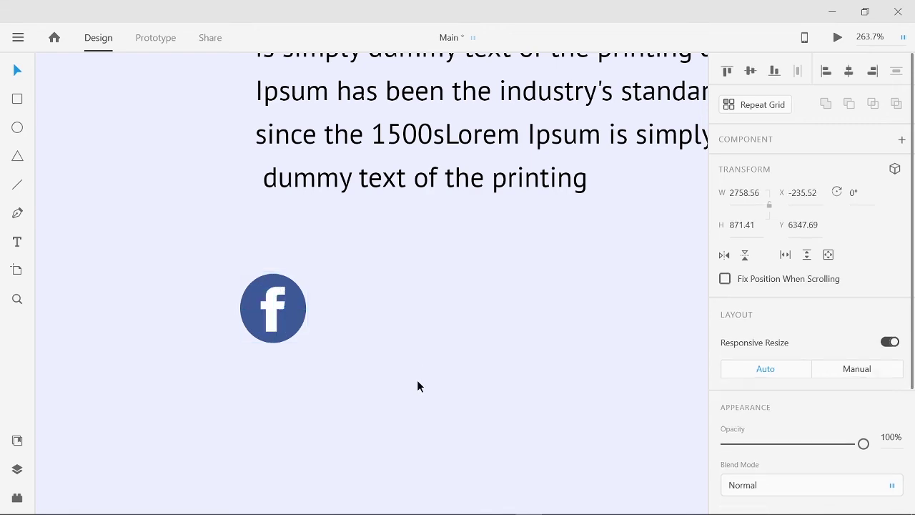
# Place the Instagram icon directly beside the Facebook icon and enlarge it to match the Facebook icon's height.
pyautogui.scroll(-5, 417, 380)
pyautogui.scroll(-3, 413, 371)
pyautogui.hscroll(3, 413, 372)
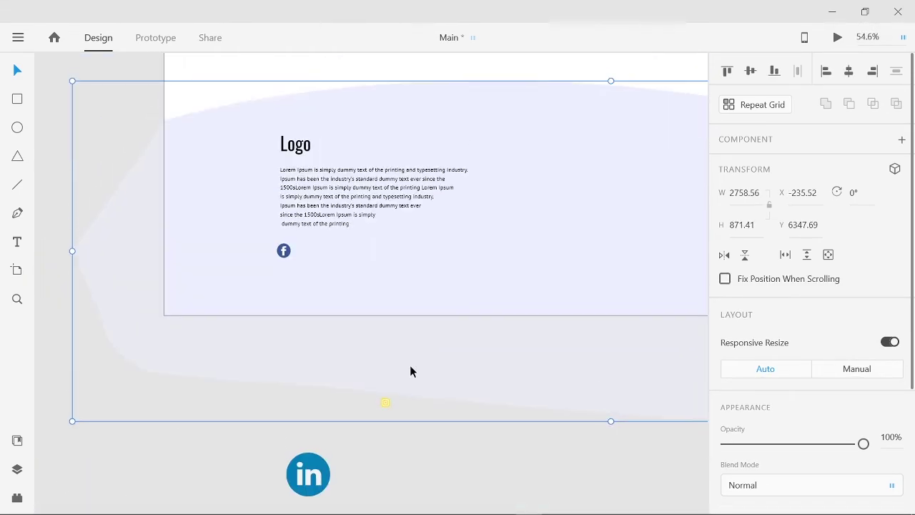
pyautogui.click(387, 403)
pyautogui.doubleClick(299, 255)
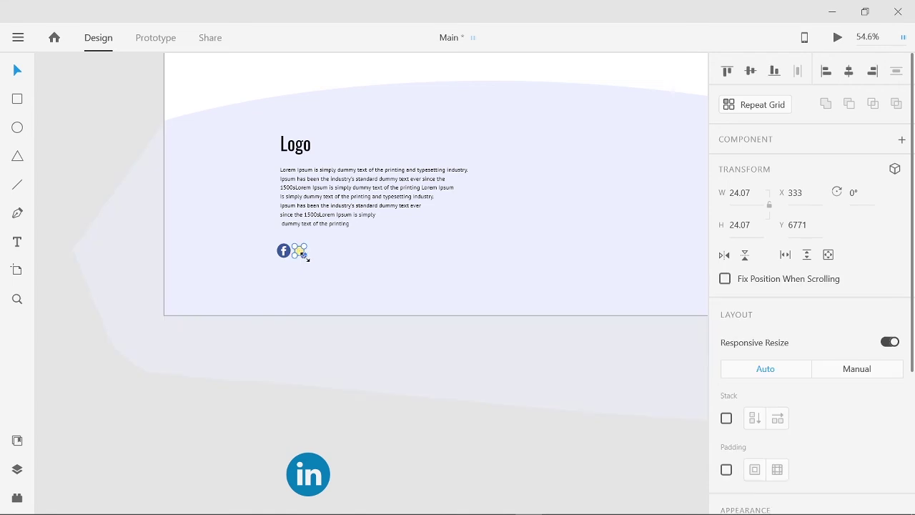
pyautogui.moveTo(298, 250); pyautogui.dragTo(307, 259)
pyautogui.click(272, 421)
# Move the LinkedIn icon into the footer and shrink its blue circle to about 43 × 46 beside the Instagram icon.
pyautogui.click(308, 474)
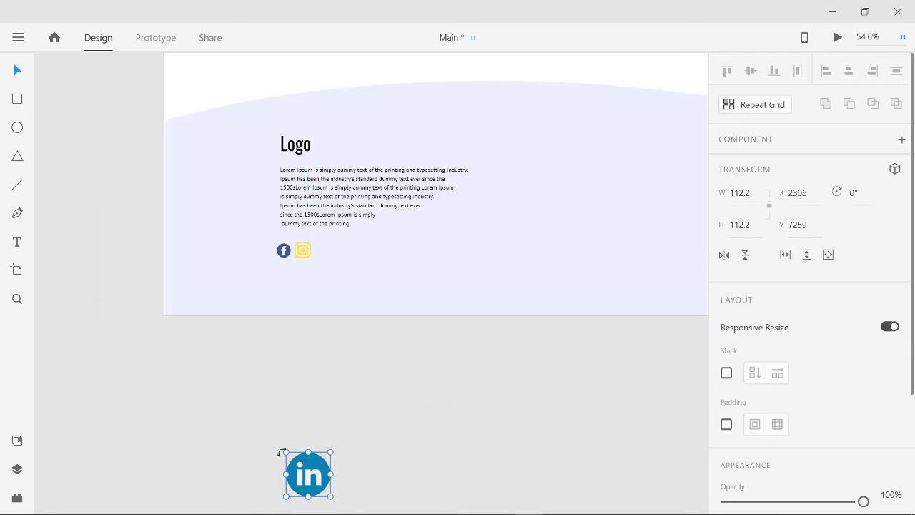
pyautogui.moveTo(285, 453); pyautogui.dragTo(250, 395)
pyautogui.moveTo(306, 430); pyautogui.dragTo(411, 192)
pyautogui.doubleClick(367, 250)
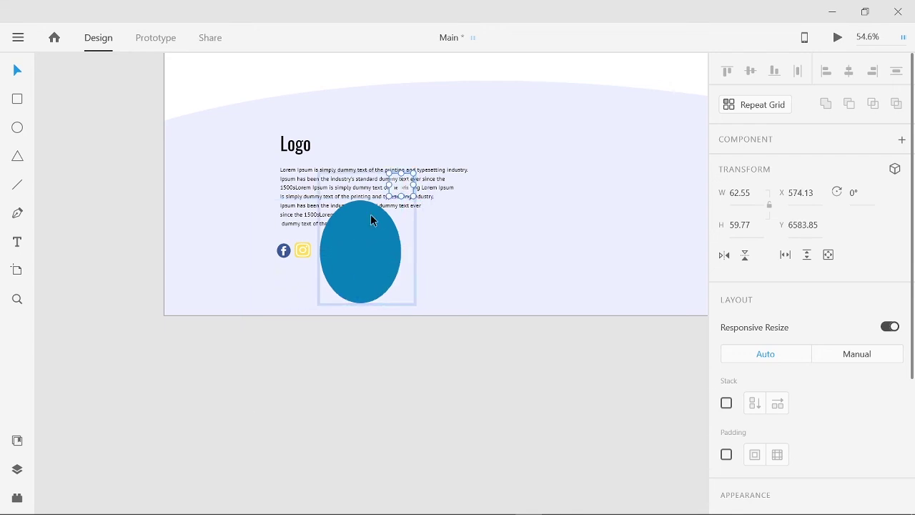
pyautogui.click(372, 218)
pyautogui.moveTo(322, 206); pyautogui.dragTo(326, 251)
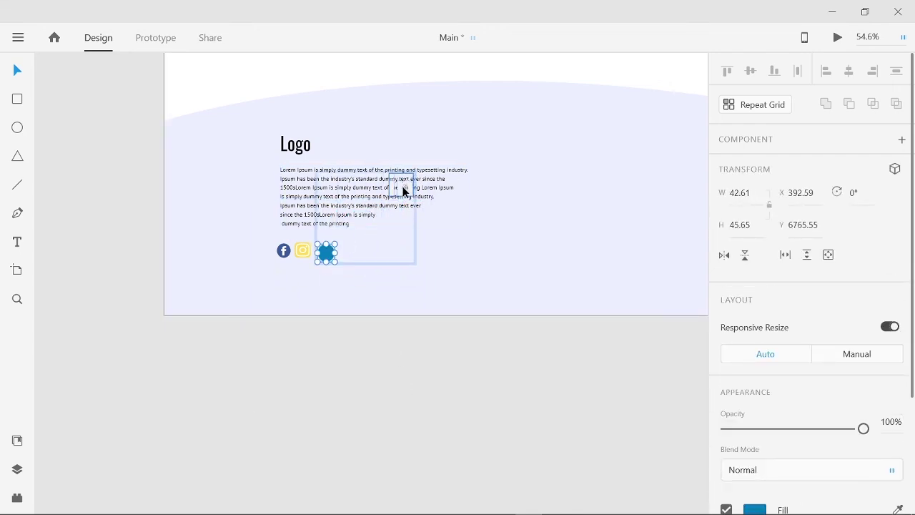
# Shrink the white "in" letters to fit the small LinkedIn circle and center them on it, level with the other icons.
pyautogui.moveTo(403, 188); pyautogui.dragTo(325, 250)
pyautogui.scroll(4, 324, 250)
pyautogui.scroll(4, 326, 256)
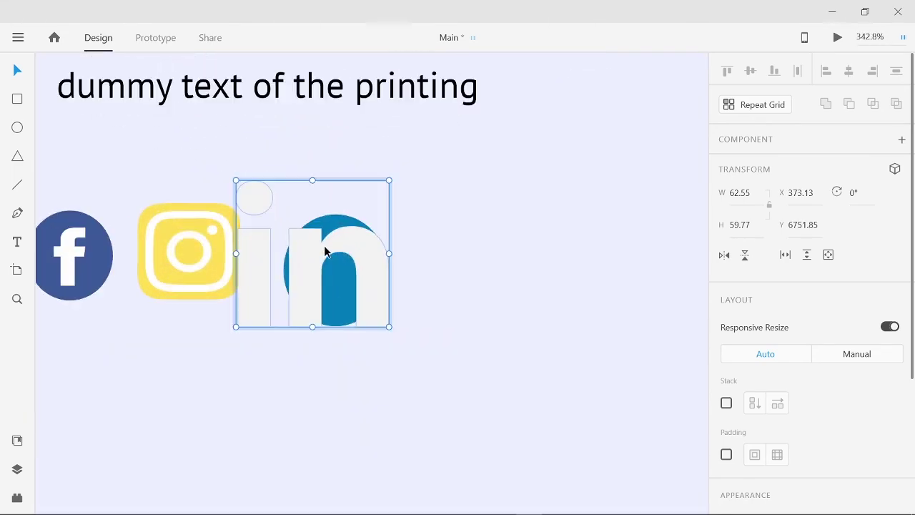
pyautogui.moveTo(236, 184); pyautogui.dragTo(340, 276)
pyautogui.click(346, 300)
pyautogui.click(351, 310)
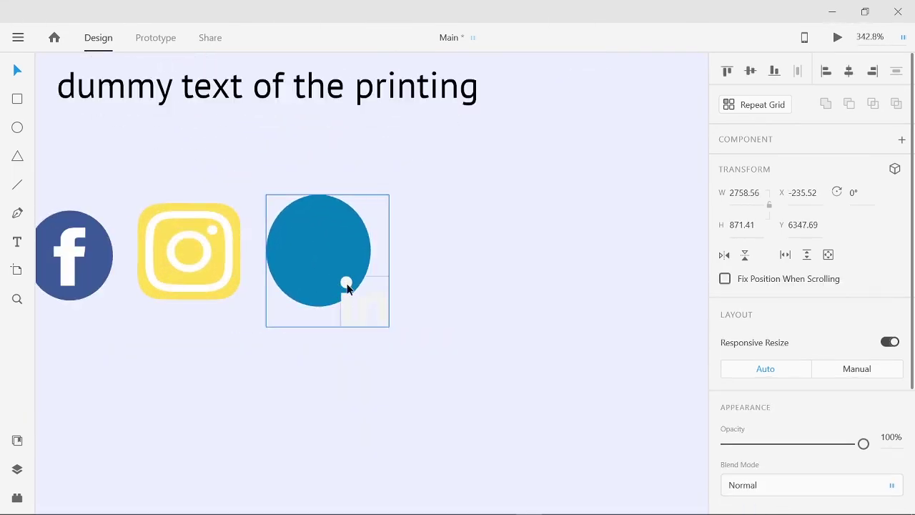
pyautogui.click(363, 310)
pyautogui.moveTo(363, 310); pyautogui.dragTo(321, 260)
pyautogui.click(322, 406)
# Add the text "Navigate" in the footer to the right of the Logo, at X 910, Y 6507.
pyautogui.scroll(-10, 323, 406)
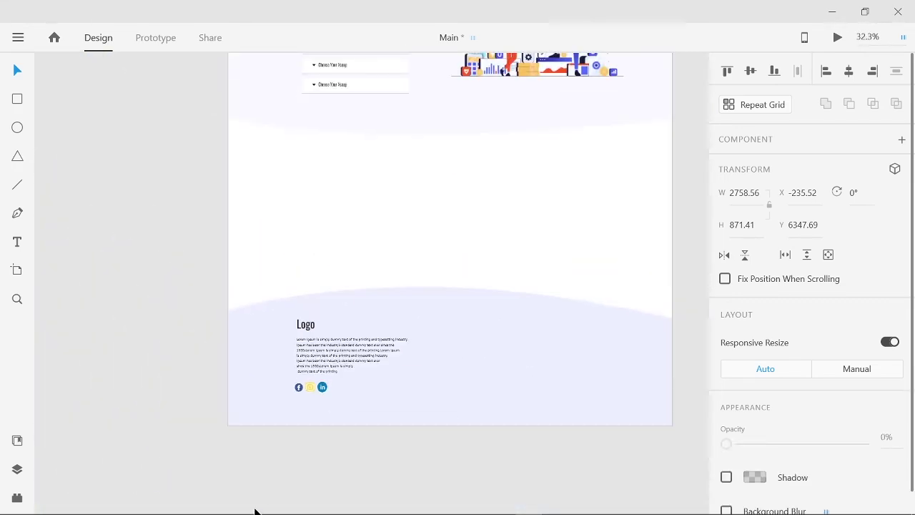
pyautogui.click(255, 507)
pyautogui.hscroll(5, 333, 408)
pyautogui.scroll(2, 240, 433)
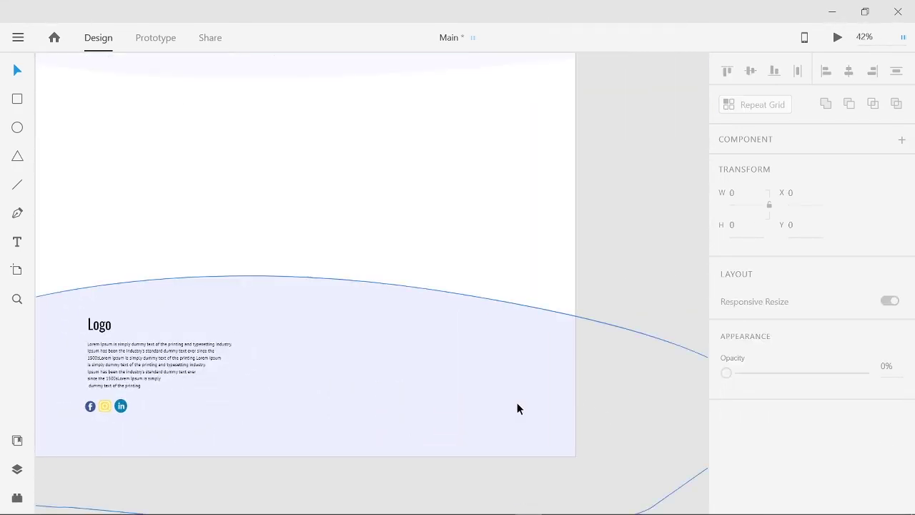
pyautogui.press('t')
pyautogui.click(272, 314)
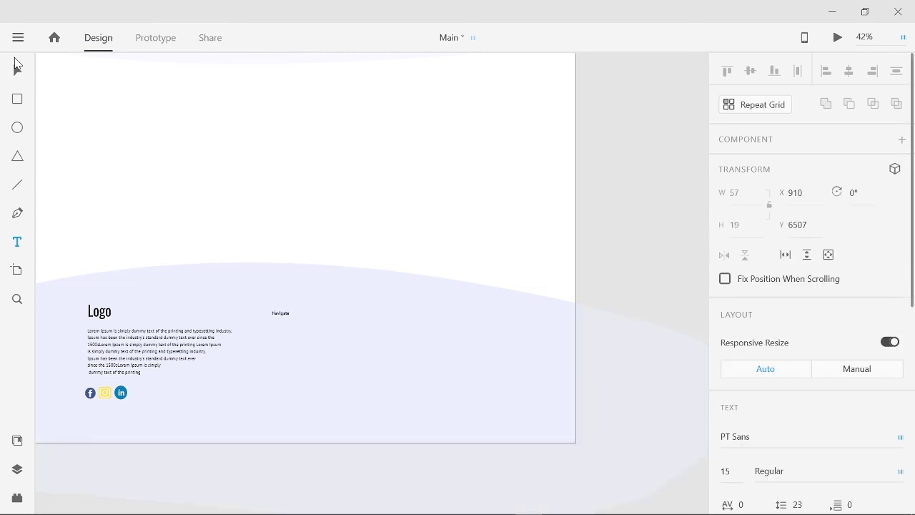
pyautogui.click(17, 66)
# Style the "Navigate" heading as PT Sans Bold, size 27, and shift it slightly right.
pyautogui.moveTo(288, 317)
pyautogui.mouseDown()
pyautogui.moveTo(276, 321)
pyautogui.moveTo(303, 321)
pyautogui.moveTo(292, 314)
pyautogui.mouseUp()
pyautogui.scroll(-3, 844, 315)
pyautogui.click(858, 293)
pyautogui.click(836, 322)
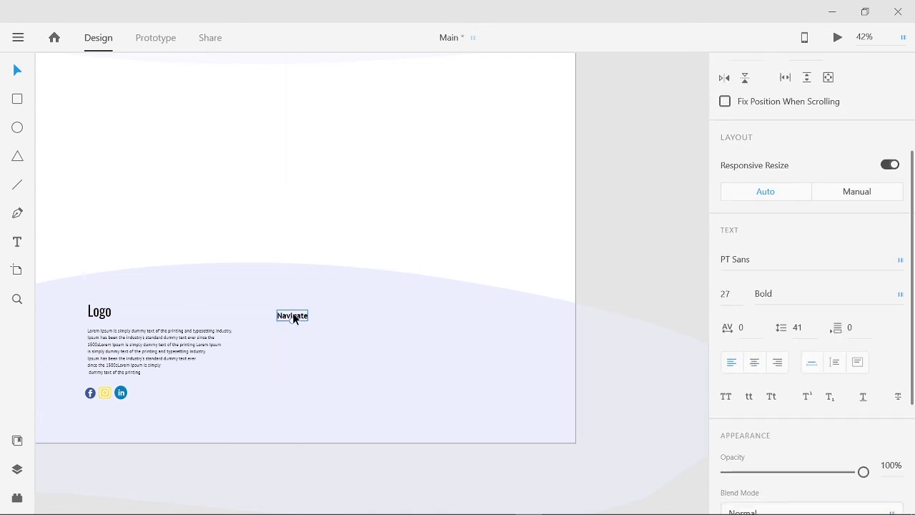
pyautogui.press('Escape')
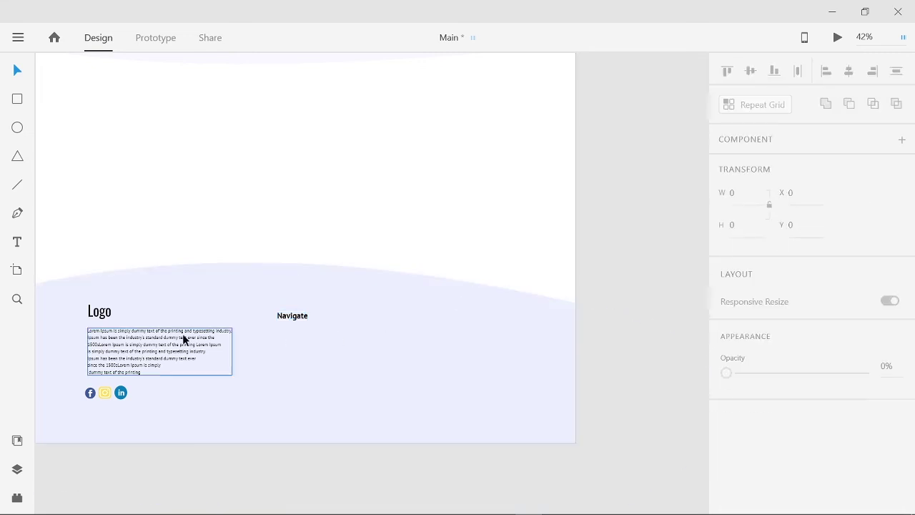
# Add the heading "About" in PT Sans Bold 27 level with "Navigate", and move "Navigate" slightly closer to it.
pyautogui.press('t')
pyautogui.click(413, 314)
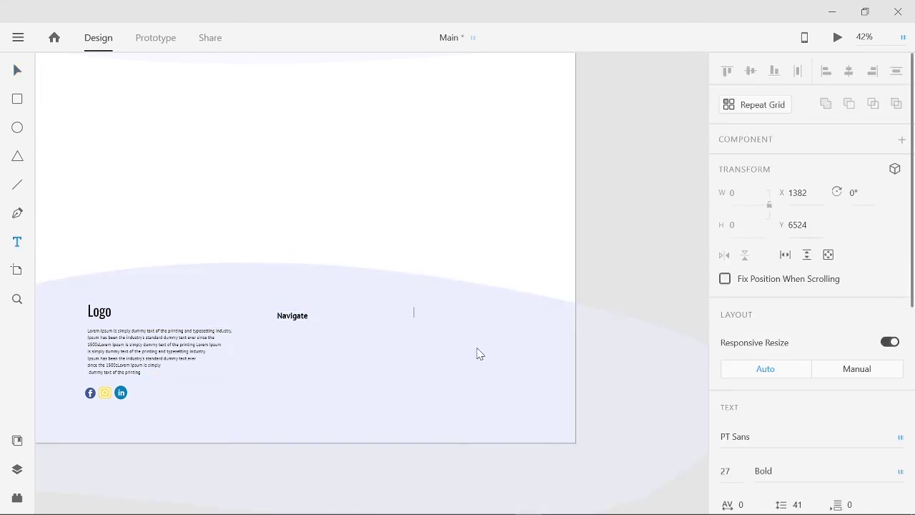
pyautogui.press('Escape')
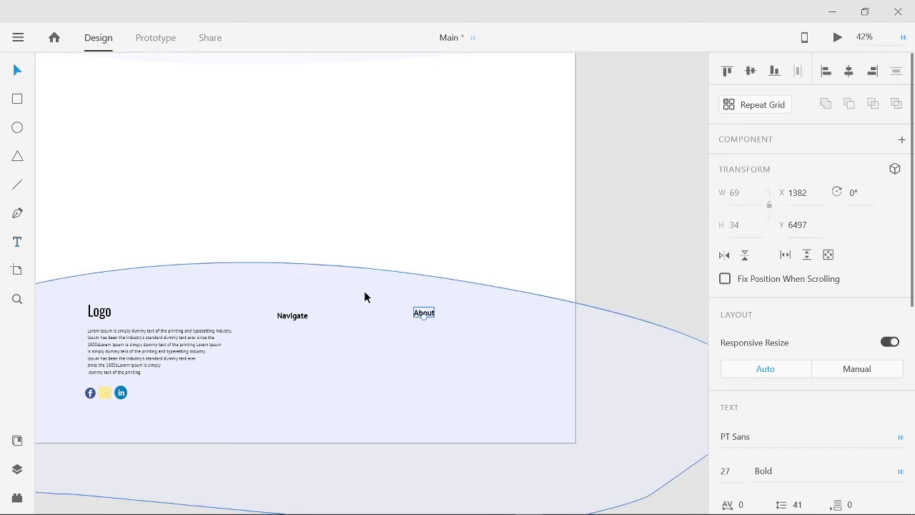
pyautogui.moveTo(428, 318)
pyautogui.mouseDown()
pyautogui.moveTo(418, 323)
pyautogui.moveTo(426, 321)
pyautogui.mouseUp()
pyautogui.click(444, 338)
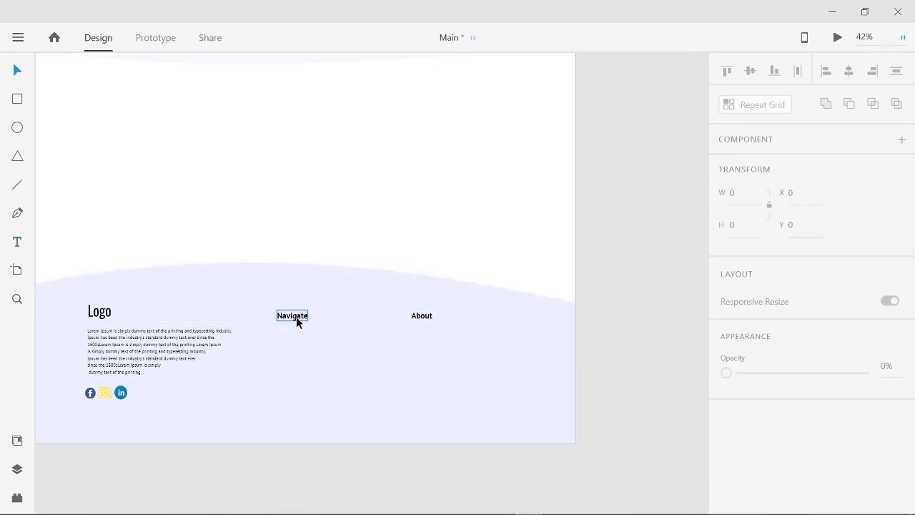
pyautogui.moveTo(295, 317); pyautogui.dragTo(306, 321)
pyautogui.click(440, 225)
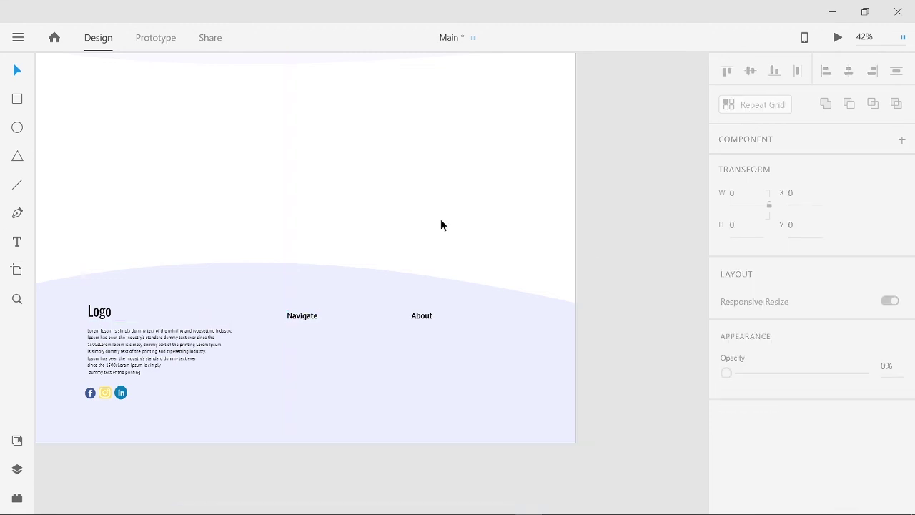
# Add the link text "Blog" in PT Sans Regular 22 under "Navigate", left-aligned with it at X 960, Y 6579.
pyautogui.click(286, 342)
pyautogui.scroll(-3, 874, 343)
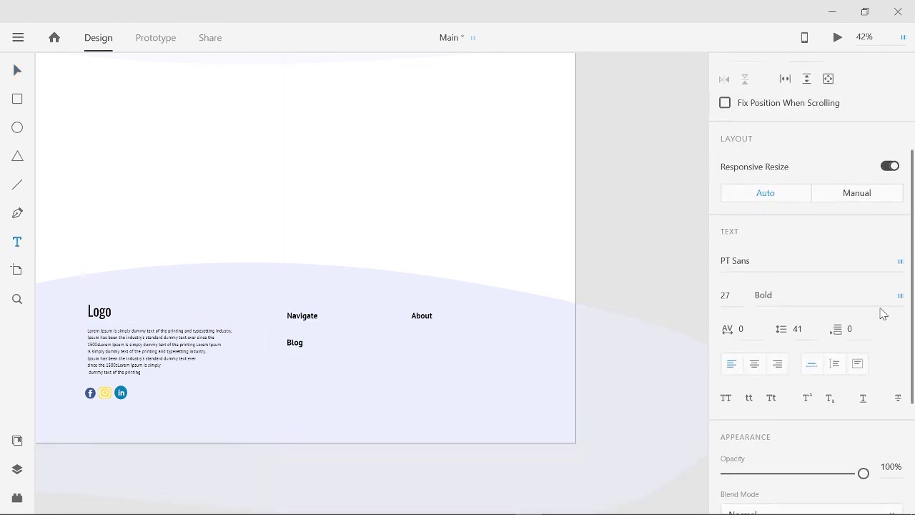
pyautogui.click(899, 300)
pyautogui.click(772, 266)
pyautogui.moveTo(305, 336); pyautogui.dragTo(296, 338)
pyautogui.doubleClick(297, 337)
pyautogui.scroll(5, 837, 217)
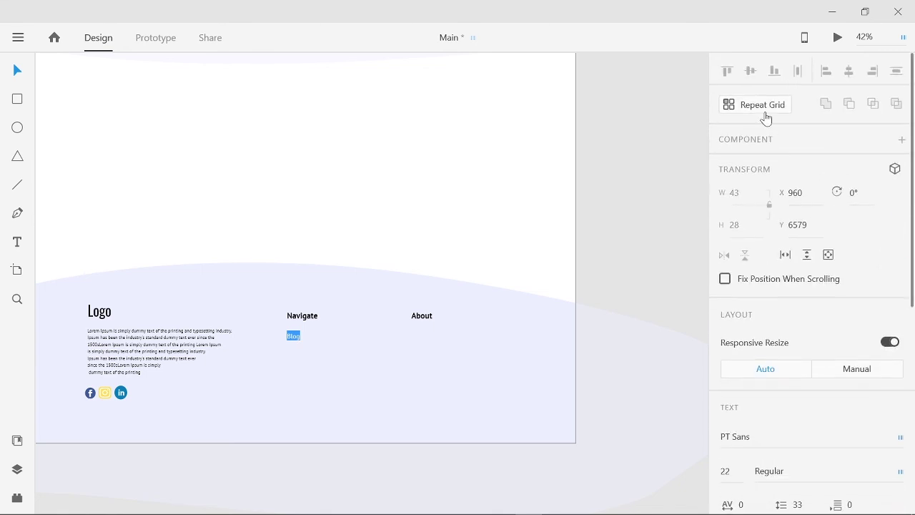
# Repeat the "Blog" link downward under "Navigate" as a repeat grid of four entries spaced 20 apart.
pyautogui.click(762, 105)
pyautogui.moveTo(293, 342); pyautogui.dragTo(293, 386)
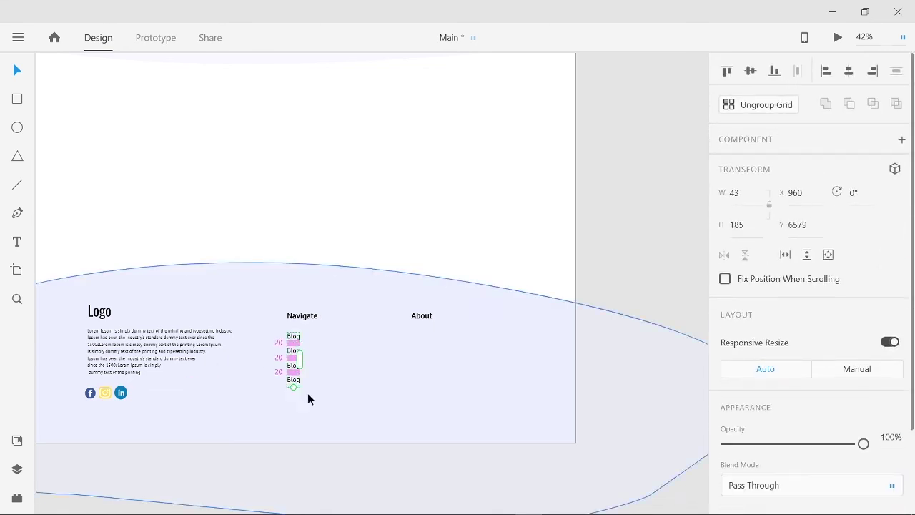
pyautogui.press('Escape')
# Change the second, third and fourth links under "Navigate" to "About", "Contact" and "Product".
pyautogui.doubleClick(294, 350)
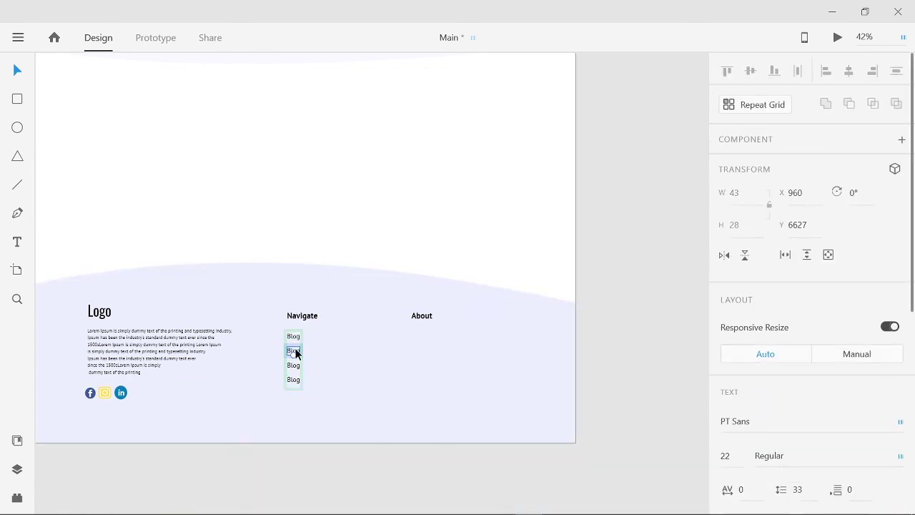
pyautogui.doubleClick(294, 350)
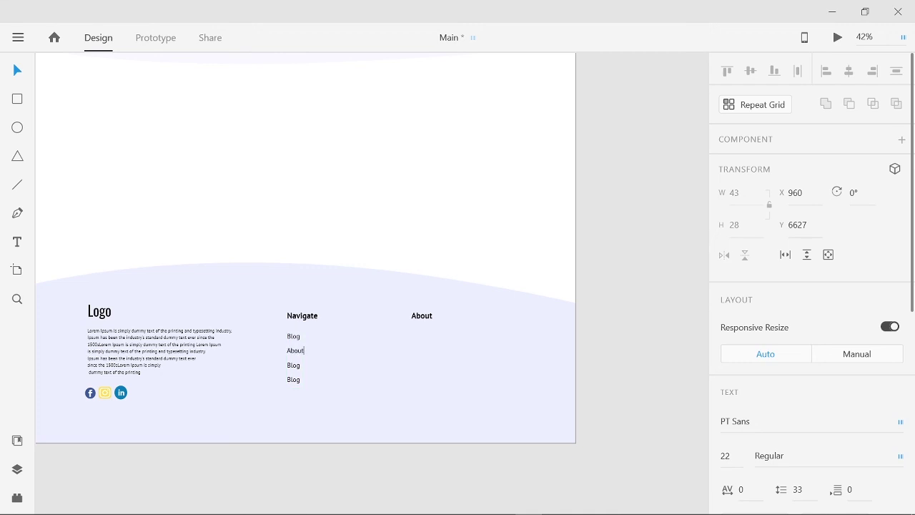
pyautogui.click(293, 366)
pyautogui.doubleClick(293, 366)
pyautogui.click(291, 381)
pyautogui.doubleClick(294, 379)
pyautogui.press('Escape')
pyautogui.click(302, 436)
# Copy the Navigate link grid under the "About" heading at X 1374, Y 6576, and change its first two links to "Pricing" and "Home".
pyautogui.click(294, 354)
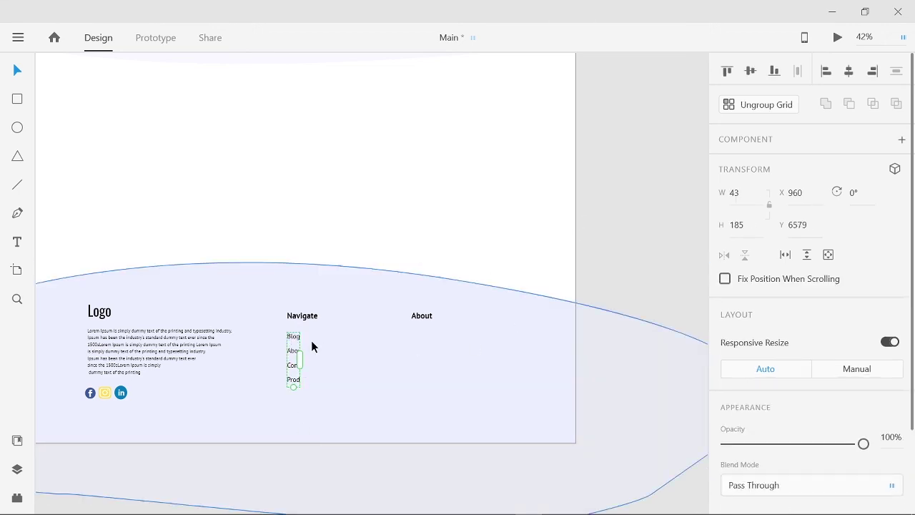
pyautogui.moveTo(293, 344); pyautogui.dragTo(417, 341)
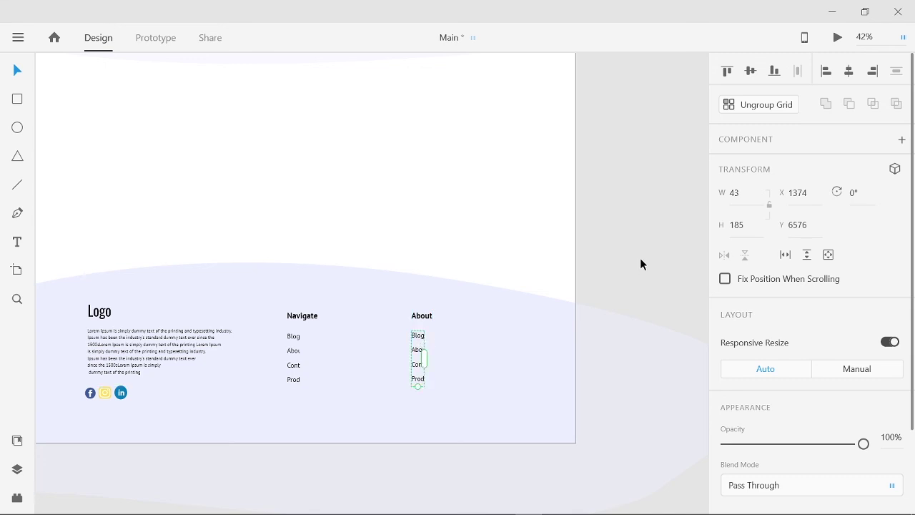
pyautogui.doubleClick(416, 336)
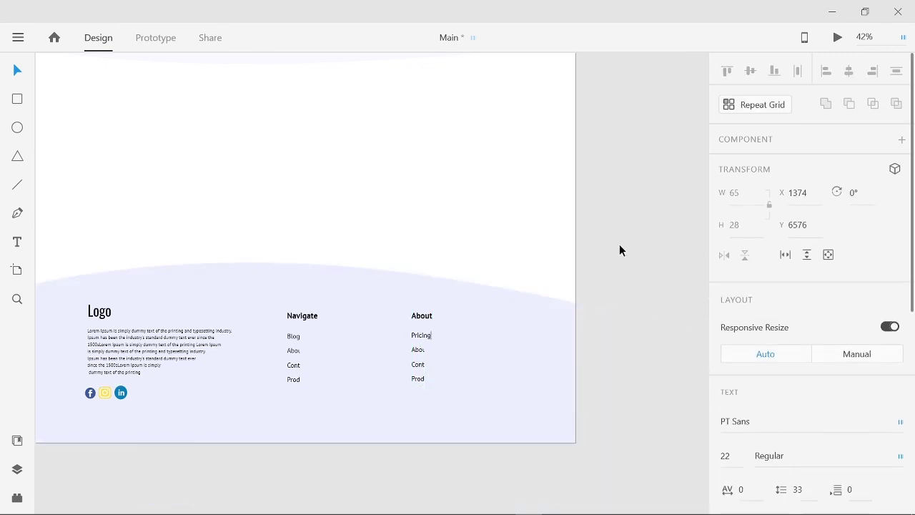
pyautogui.doubleClick(419, 349)
pyautogui.write('Home')
pyautogui.doubleClick(417, 365)
# Widen the repeat grid under "About" until its link texts are no longer cut off.
pyautogui.click(424, 351)
pyautogui.click(419, 353)
pyautogui.moveTo(427, 361); pyautogui.dragTo(434, 357)
pyautogui.click(547, 323)
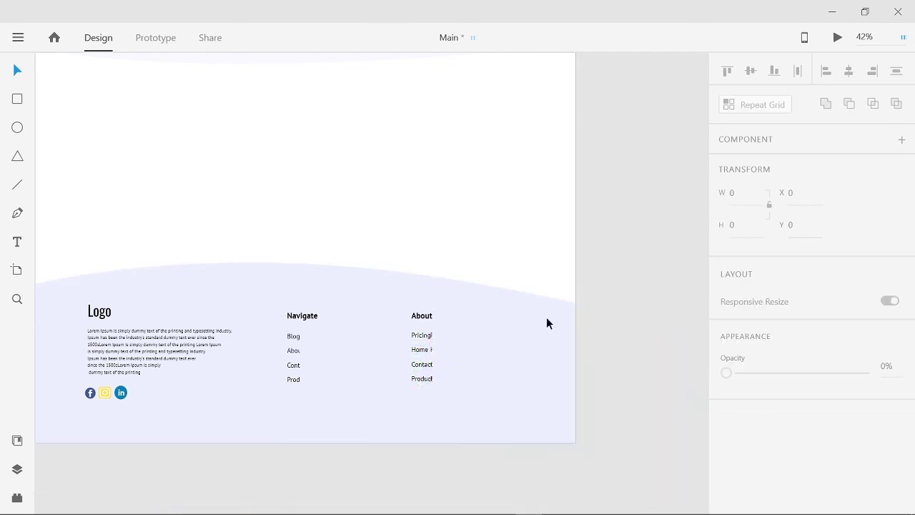
pyautogui.click(431, 353)
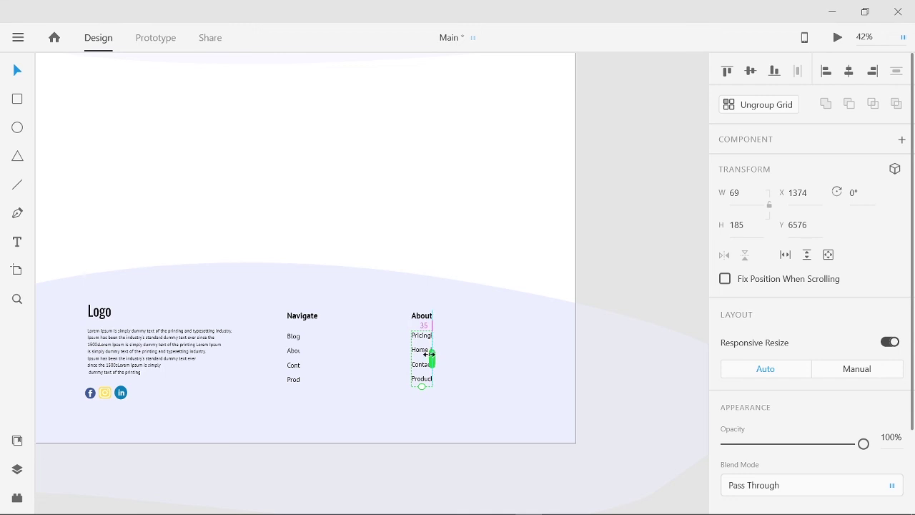
pyautogui.moveTo(431, 354); pyautogui.dragTo(475, 371)
# Ungroup the grid under "About" and delete the extra column of duplicate links.
pyautogui.click(779, 105)
pyautogui.click(460, 336)
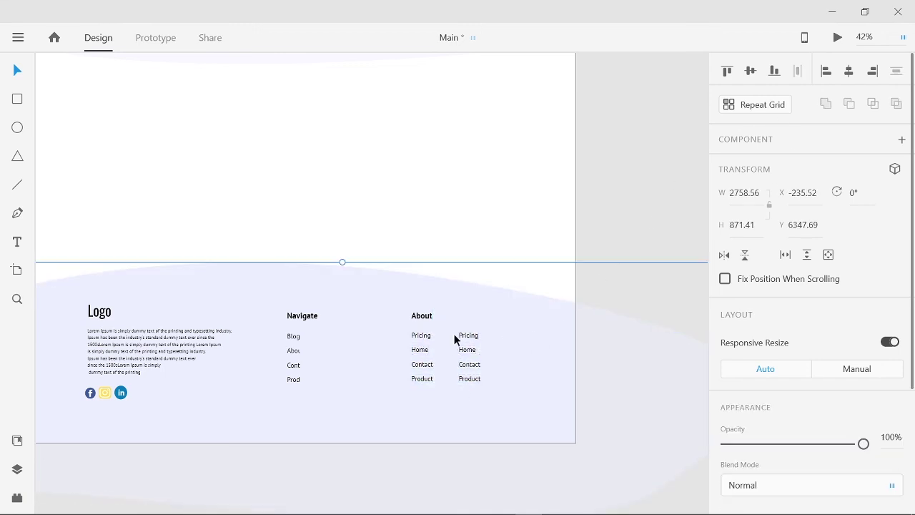
pyautogui.click(465, 350)
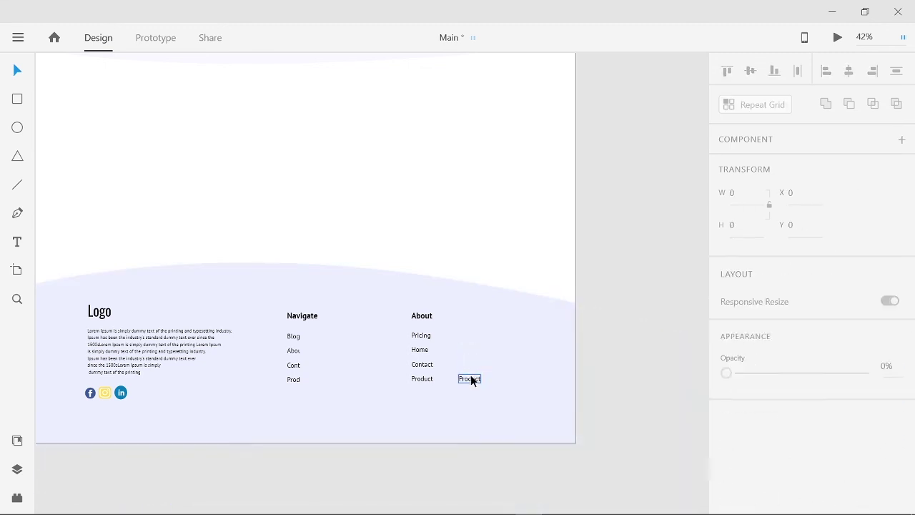
pyautogui.moveTo(471, 380); pyautogui.dragTo(422, 378)
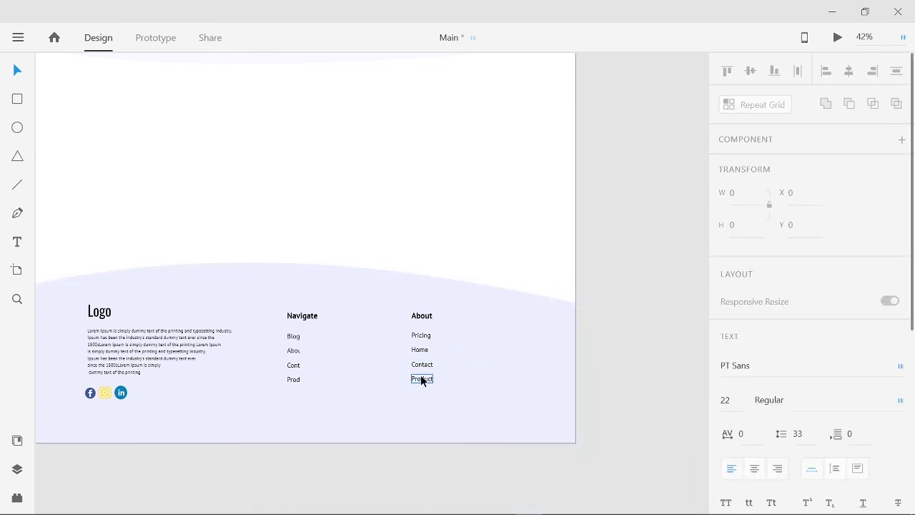
# Widen the repeat grid under "Navigate" slightly to uncover its full link texts, and ungroup it.
pyautogui.click(294, 387)
pyautogui.moveTo(302, 357); pyautogui.dragTo(309, 356)
pyautogui.click(640, 213)
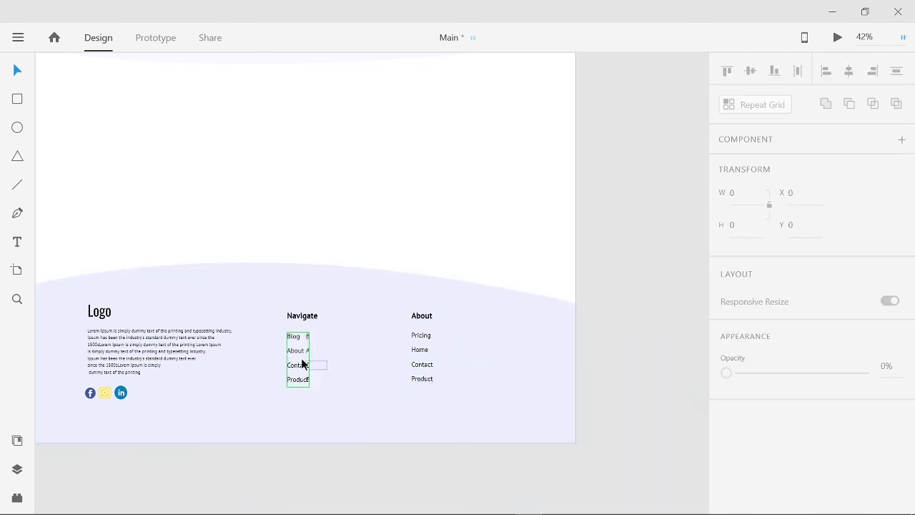
pyautogui.click(303, 364)
pyautogui.click(760, 105)
pyautogui.press('Delete')
pyautogui.click(311, 359)
pyautogui.hotkey('ctrl', 'z')
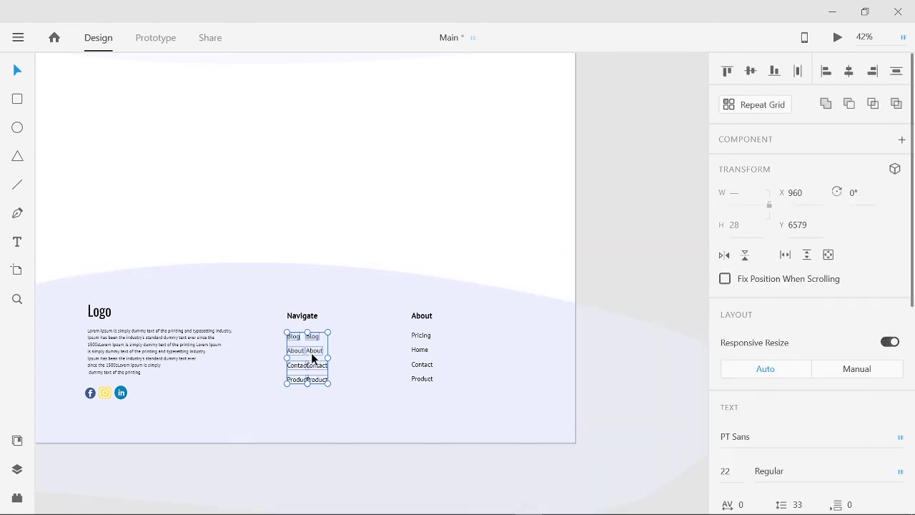
# Delete the duplicate Blog, About, Contact and Product links beside the Navigate column.
pyautogui.click(317, 351)
pyautogui.click(313, 336)
pyautogui.press('Delete')
pyautogui.click(317, 365)
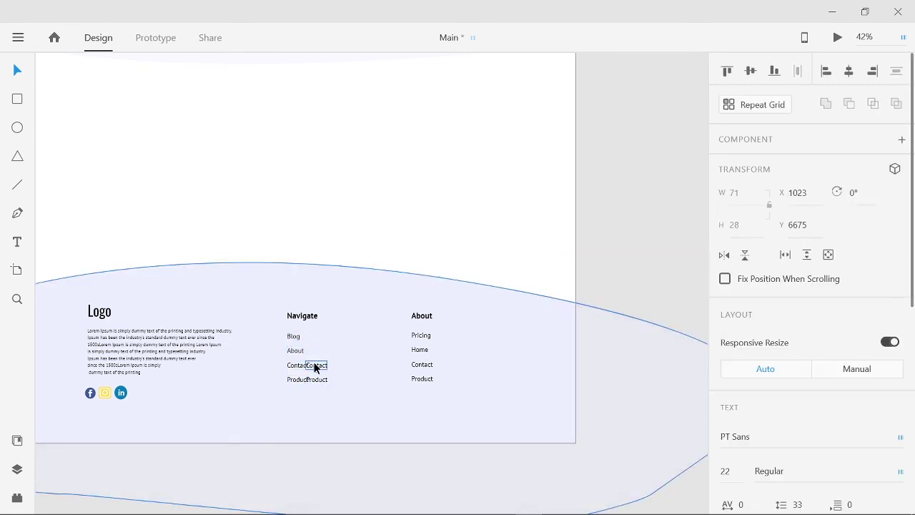
pyautogui.press('Delete')
pyautogui.click(314, 379)
pyautogui.press('Escape')
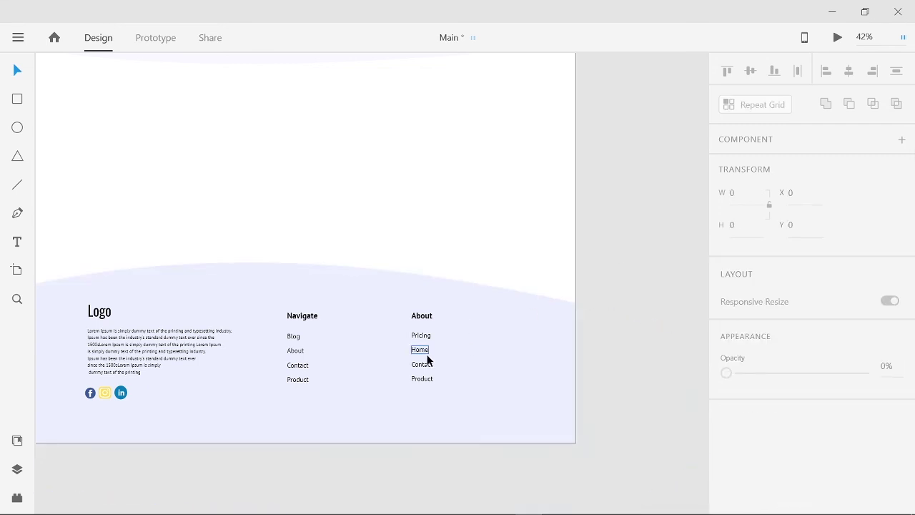
# Preview the page in a maximized window, check the footer and the spacing above it, and close the preview.
pyautogui.scroll(-5, 428, 359)
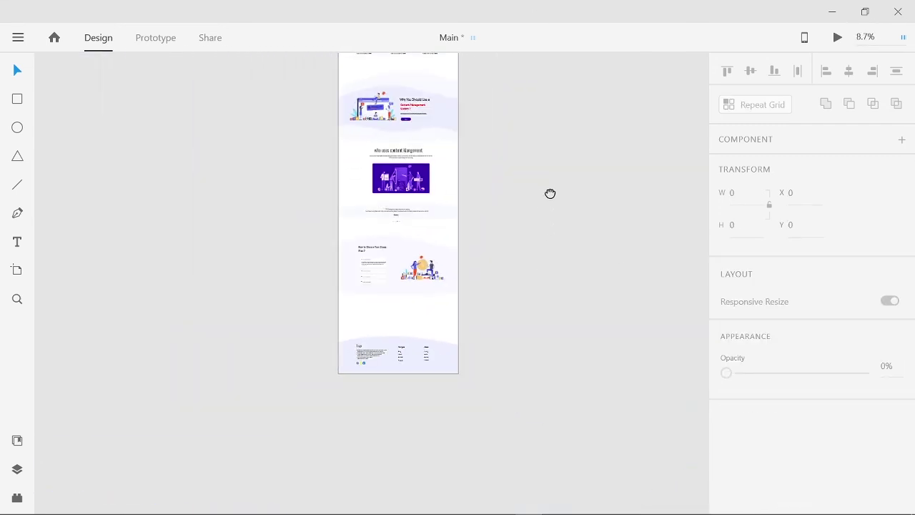
pyautogui.moveTo(550, 194); pyautogui.dragTo(499, 324)
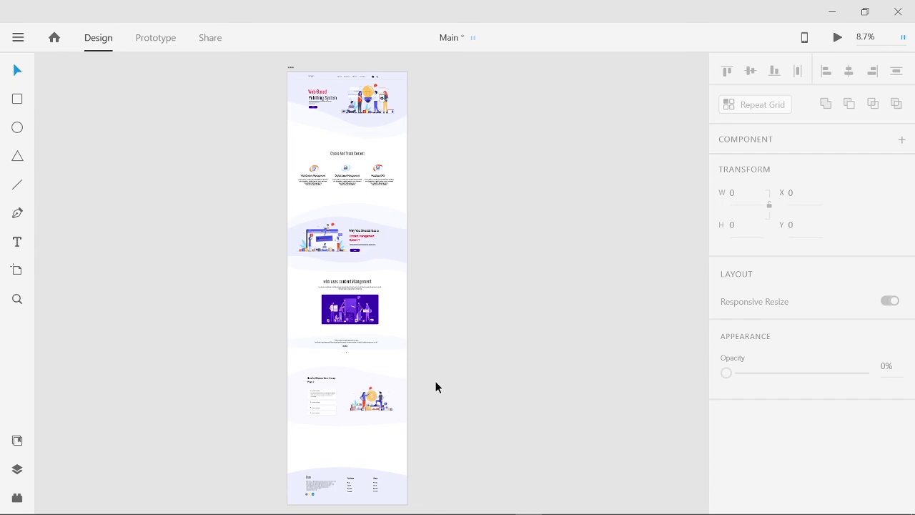
pyautogui.scroll(3, 436, 387)
pyautogui.moveTo(450, 343); pyautogui.dragTo(535, 230)
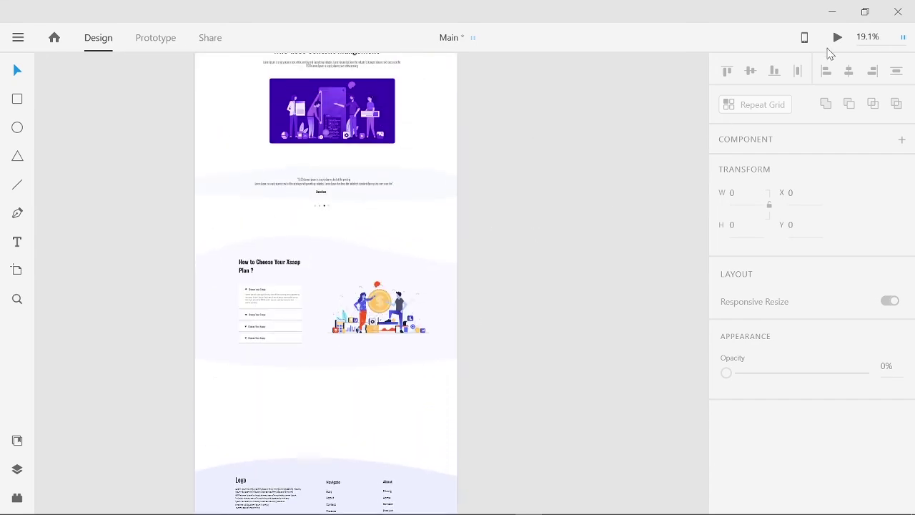
pyautogui.click(837, 37)
pyautogui.click(862, 37)
pyautogui.scroll(-5, 695, 160)
pyautogui.scroll(-10, 695, 160)
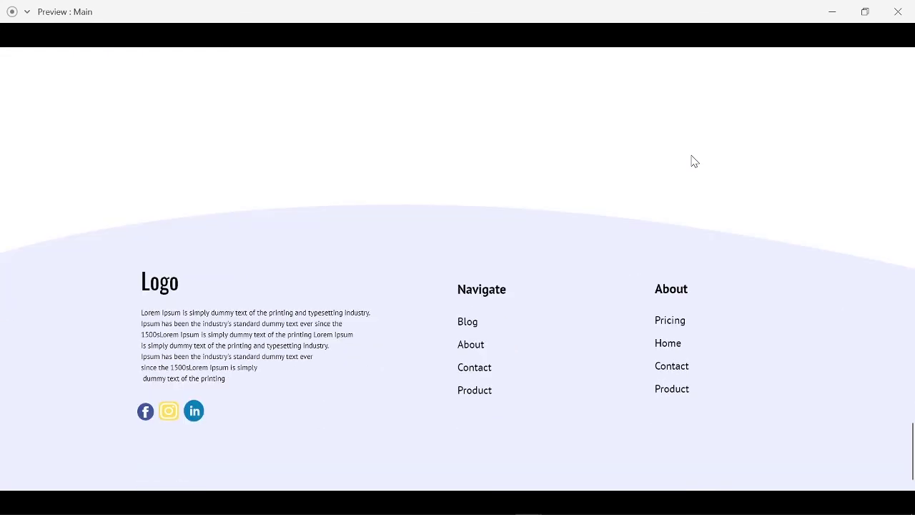
pyautogui.scroll(5, 694, 162)
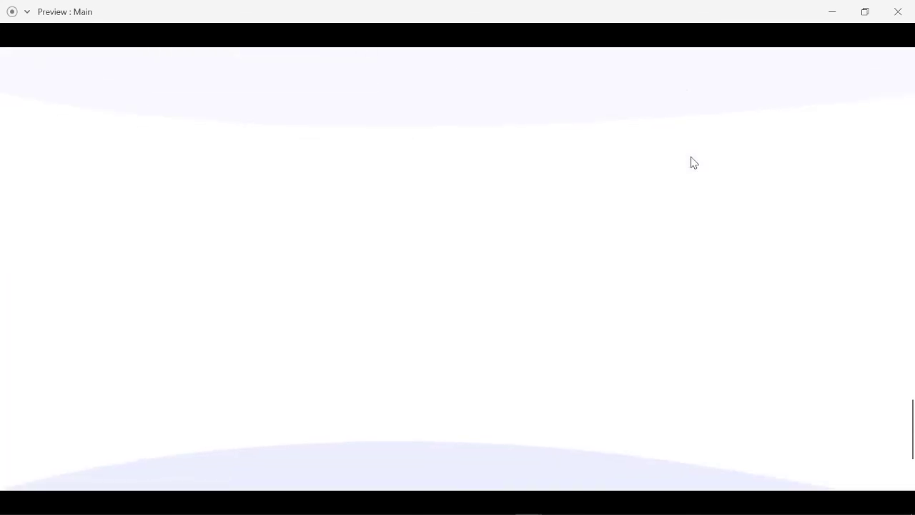
pyautogui.scroll(-3, 694, 162)
pyautogui.click(899, 12)
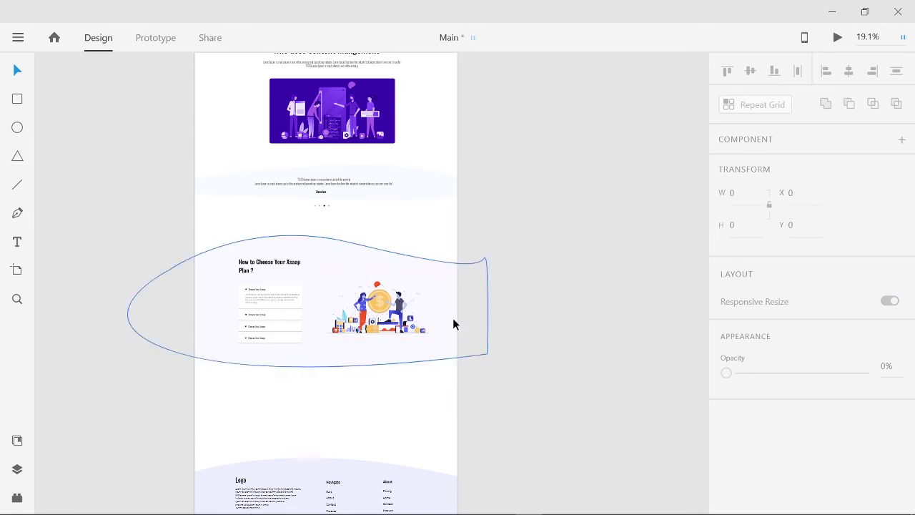
# Move the whole footer, including its background shape, straight up to Y 5932.69, closer to the "How to Choose Your Xsaap Plan ?" section.
pyautogui.scroll(-3, 537, 322)
pyautogui.moveTo(143, 324); pyautogui.dragTo(535, 455)
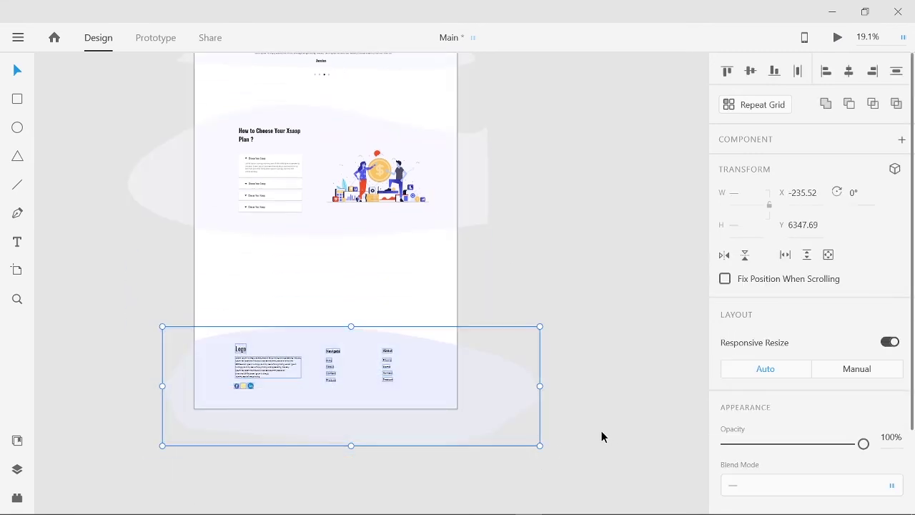
pyautogui.moveTo(366, 404); pyautogui.dragTo(366, 348)
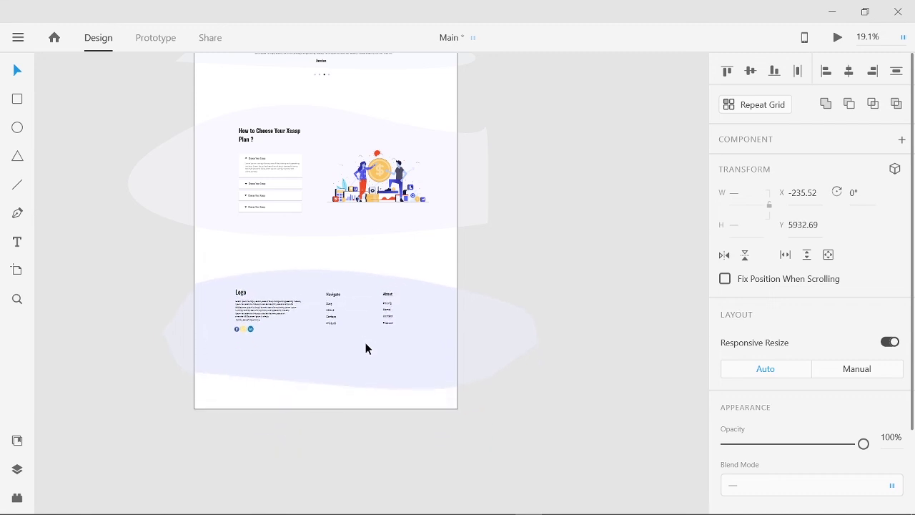
pyautogui.click(518, 434)
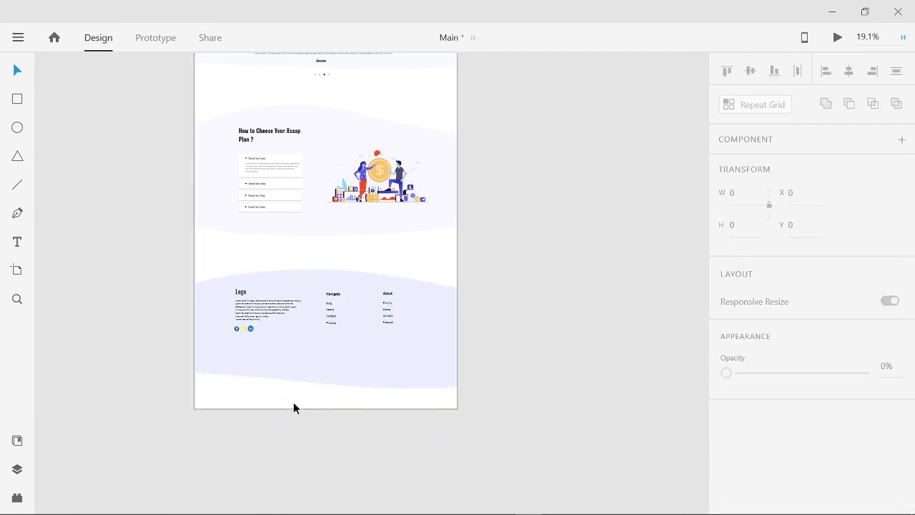
# Shorten the artboard from below so it ends inside the footer's lavender shape, just under the social icons.
pyautogui.click(322, 405)
pyautogui.moveTo(325, 406); pyautogui.dragTo(325, 354)
pyautogui.click(596, 377)
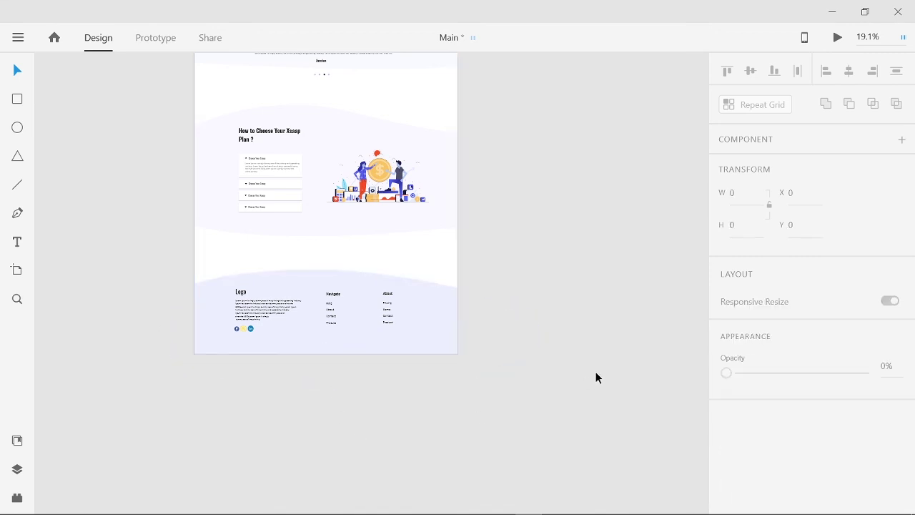
# Review the complete page on the artboard and in a maximized preview from header to footer, and close the preview.
pyautogui.scroll(10, 536, 274)
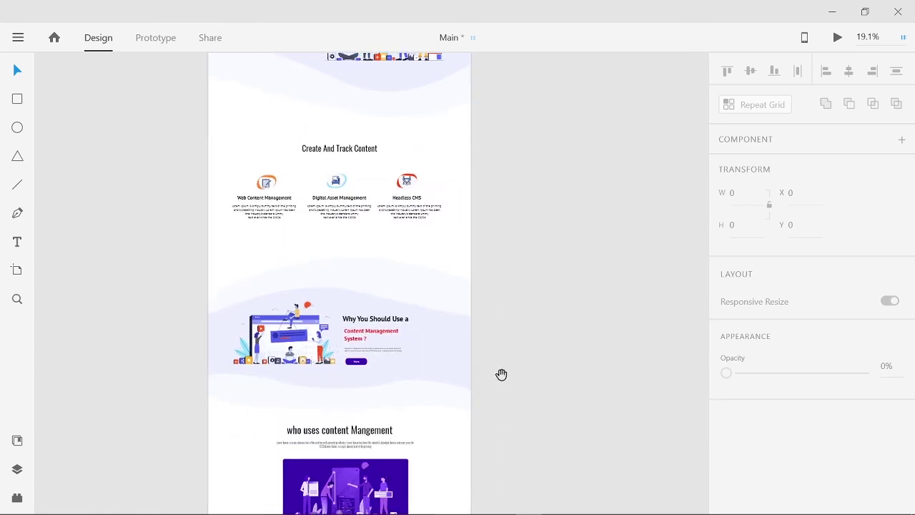
pyautogui.scroll(5, 502, 374)
pyautogui.scroll(-10, 509, 341)
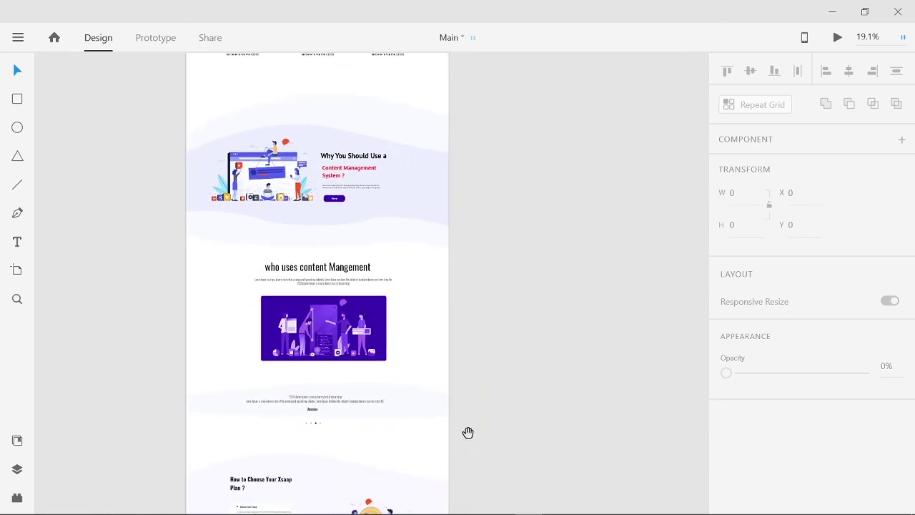
pyautogui.scroll(-10, 467, 432)
pyautogui.hscroll(-2, 480, 446)
pyautogui.scroll(7, 547, 408)
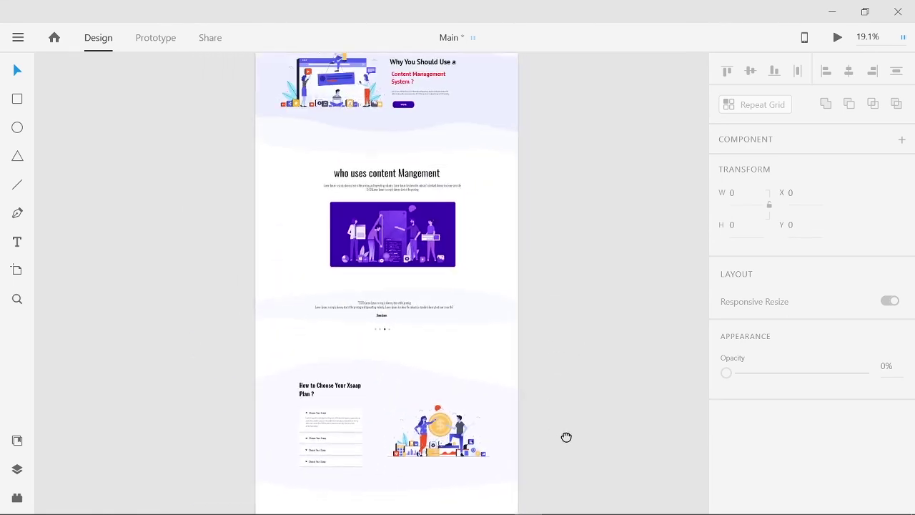
pyautogui.scroll(2, 566, 437)
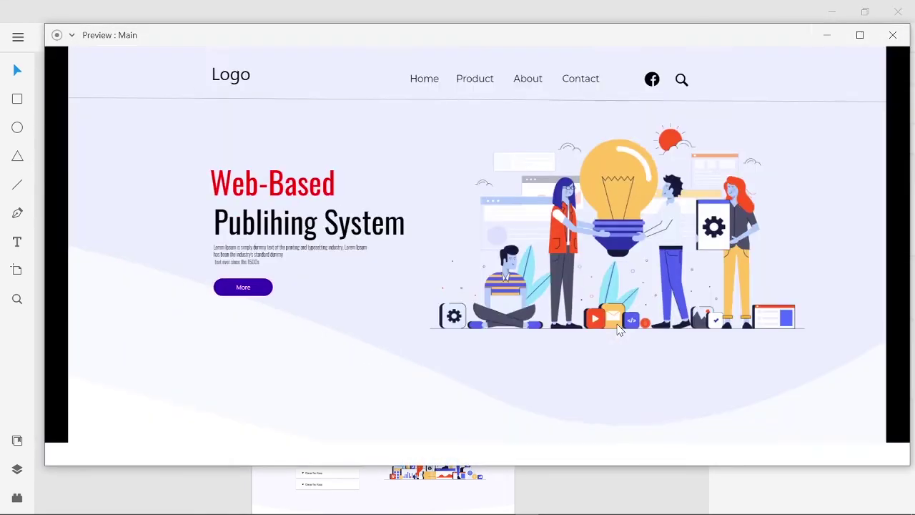
pyautogui.click(858, 33)
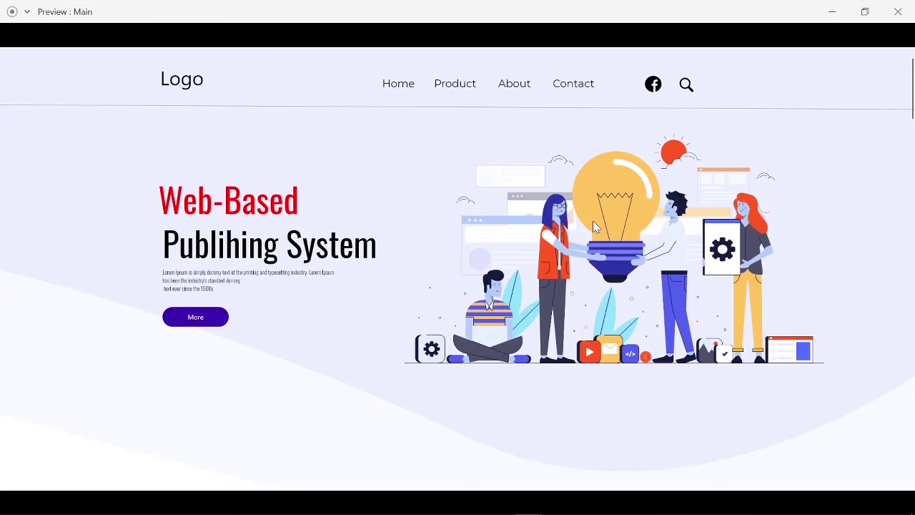
pyautogui.scroll(-20, 592, 227)
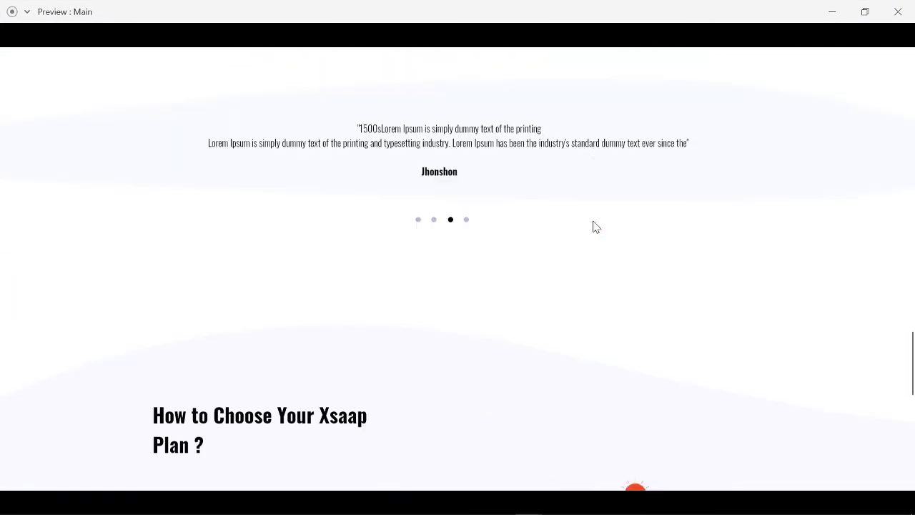
pyautogui.scroll(-5, 593, 227)
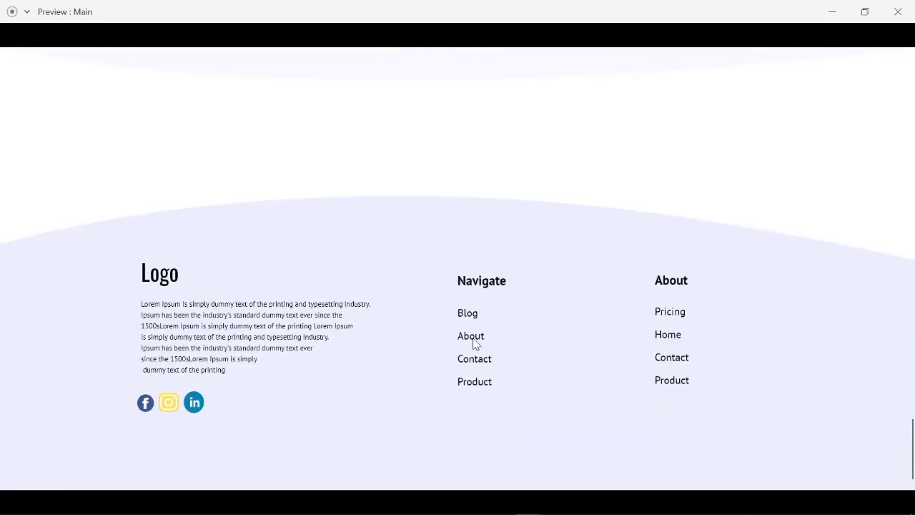
pyautogui.scroll(20, 551, 391)
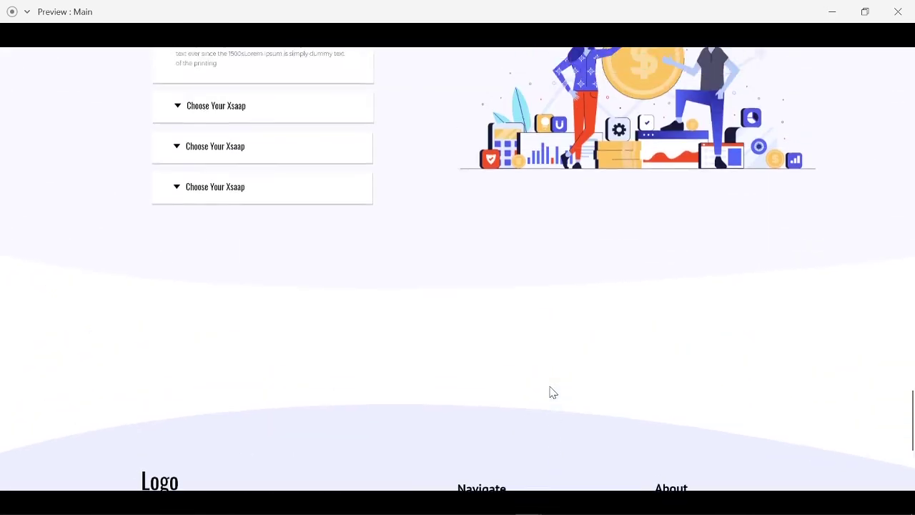
pyautogui.scroll(5, 551, 391)
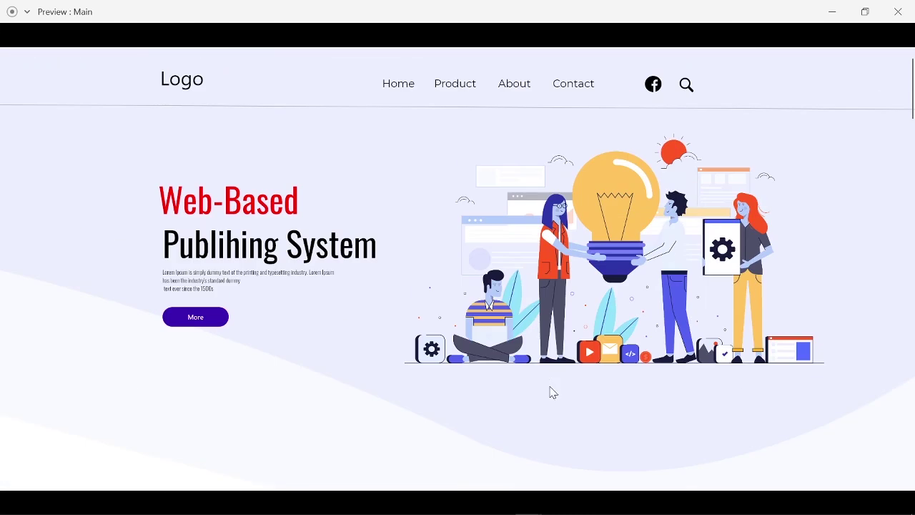
pyautogui.click(898, 11)
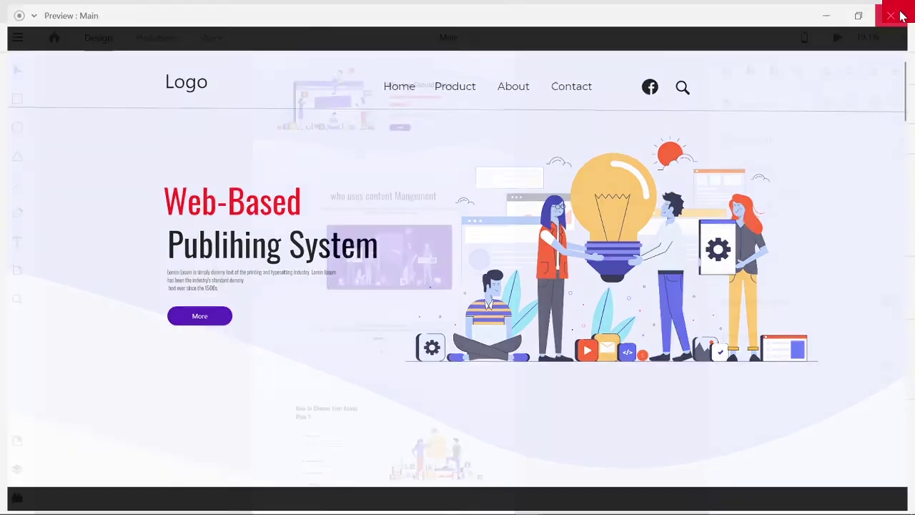